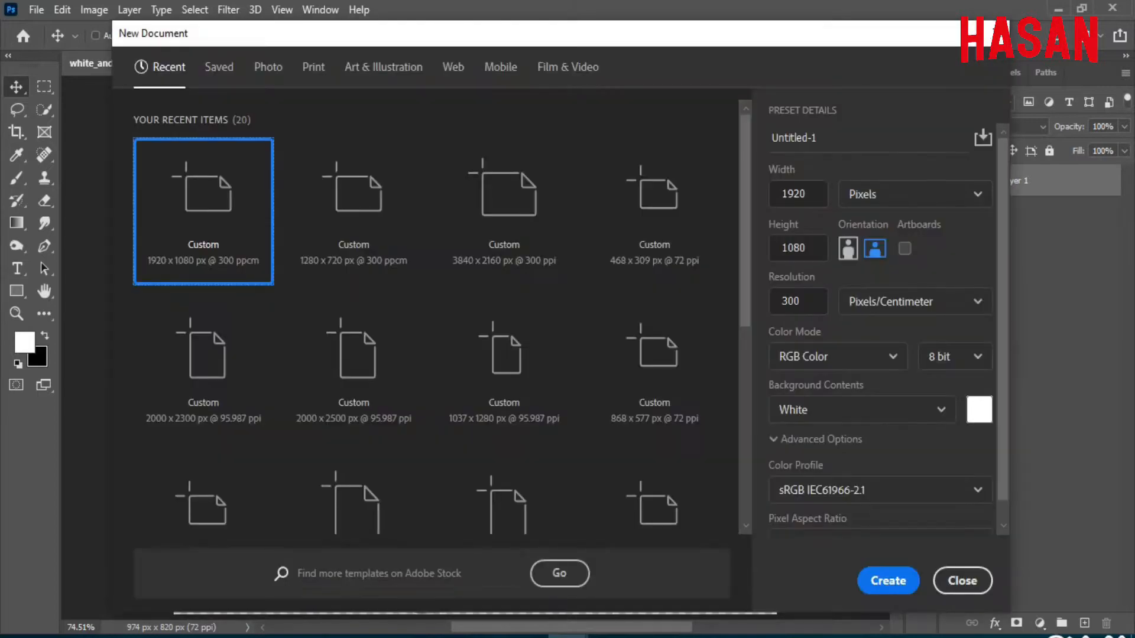
# Create a 1920 x 1080 px white document at 300 pixels/centimeter and copy the Fight With Lion misty forest image into it.
pyautogui.doubleClick(821, 193)
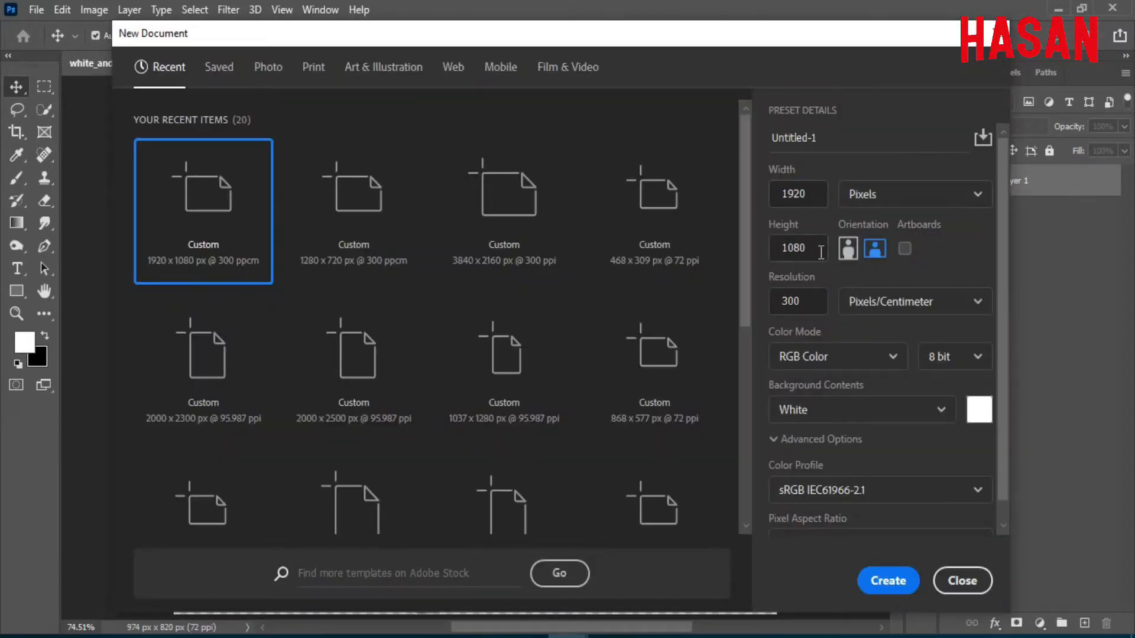
pyautogui.click(888, 580)
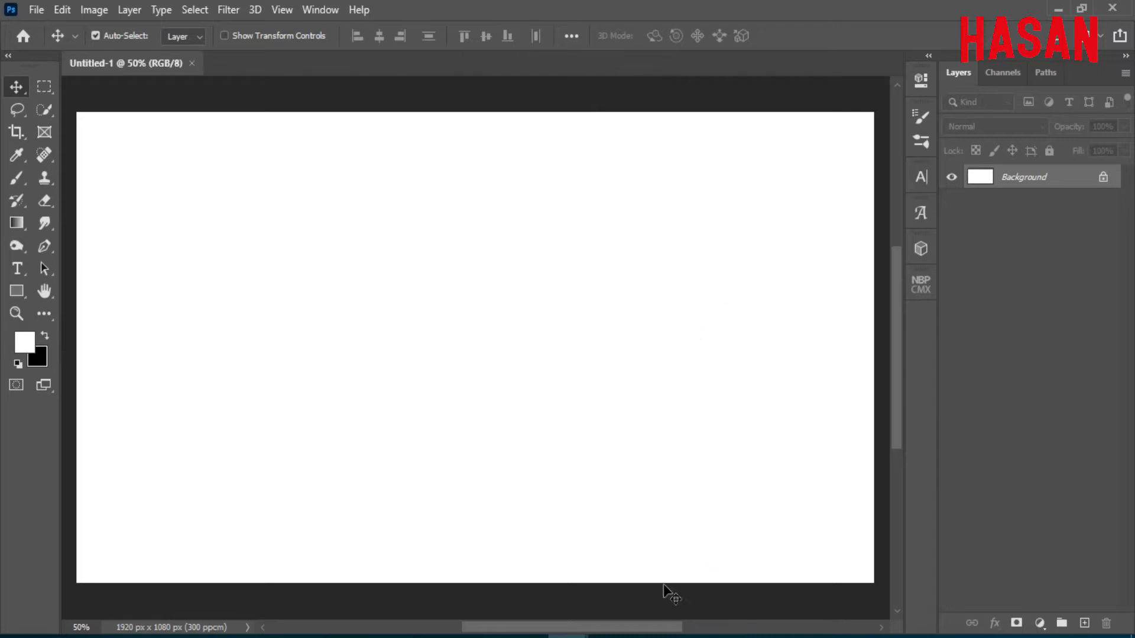
pyautogui.click(566, 637)
pyautogui.click(561, 614)
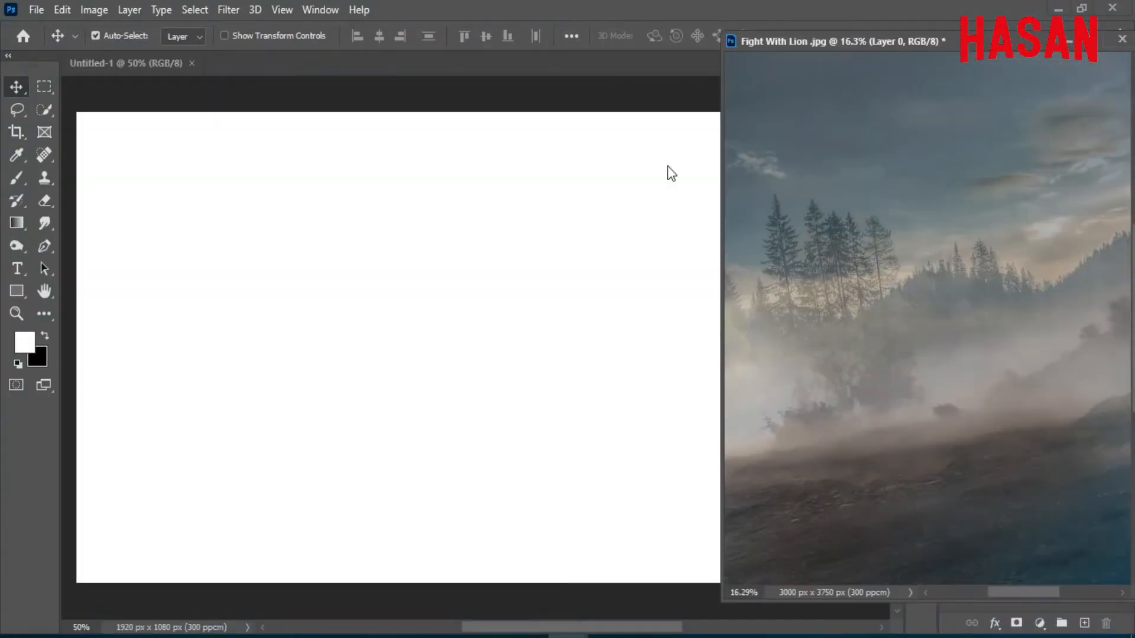
pyautogui.moveTo(925, 51); pyautogui.dragTo(903, 52)
pyautogui.moveTo(855, 246); pyautogui.dragTo(518, 334)
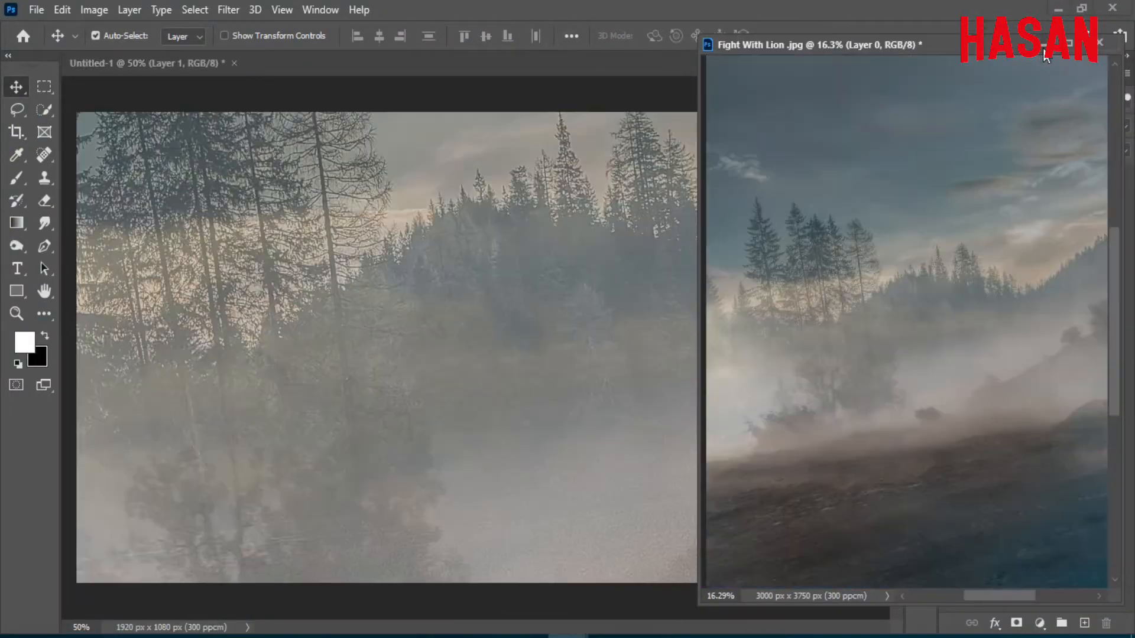
# Scale the forest layer down to about 64% so that it fills the canvas.
pyautogui.hotkey('ctrl', 't')
pyautogui.hotkey('ctrl', '0')
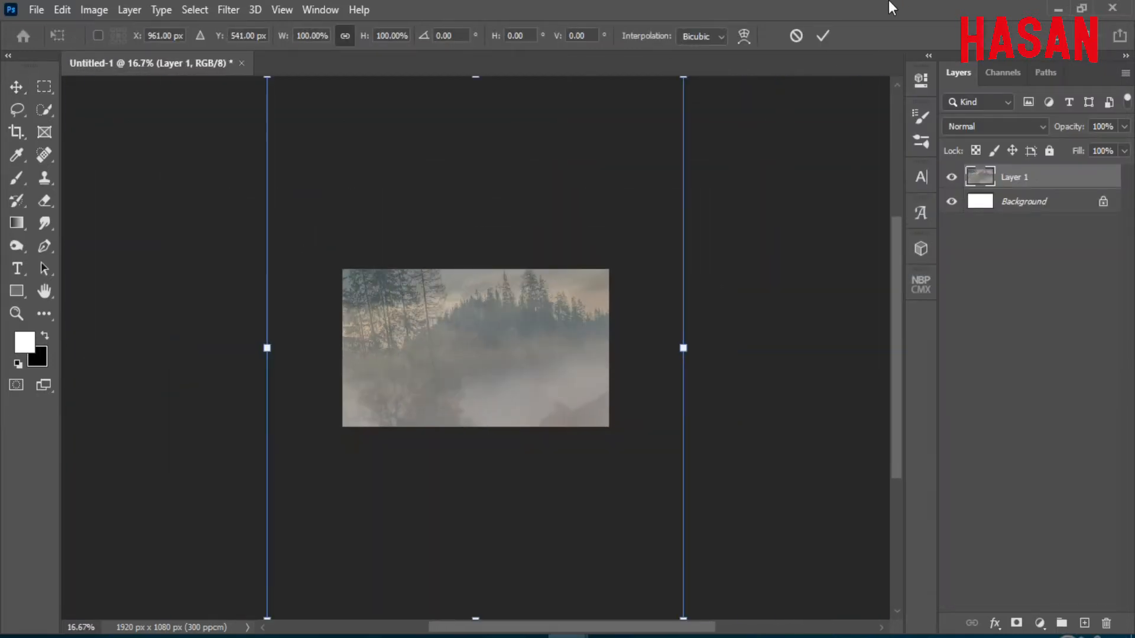
pyautogui.moveTo(694, 340); pyautogui.dragTo(552, 344)
pyautogui.hotkey('ctrl', '0')
pyautogui.click(822, 35)
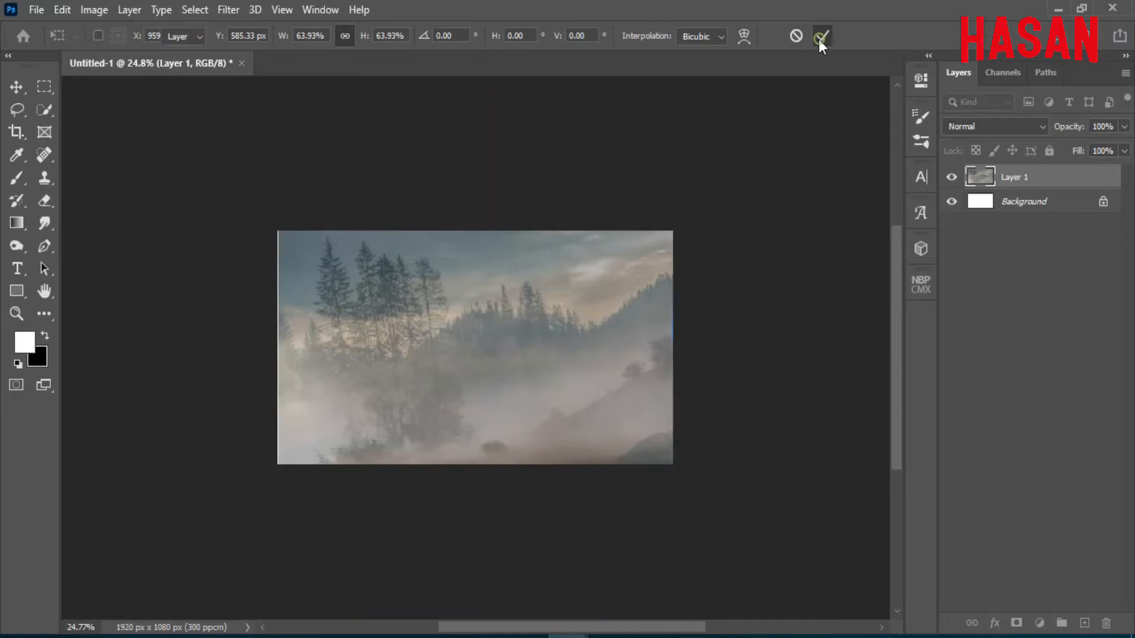
# Copy the red rock cliff from the nik-shuliahin image into the forest composition.
pyautogui.moveTo(567, 637)
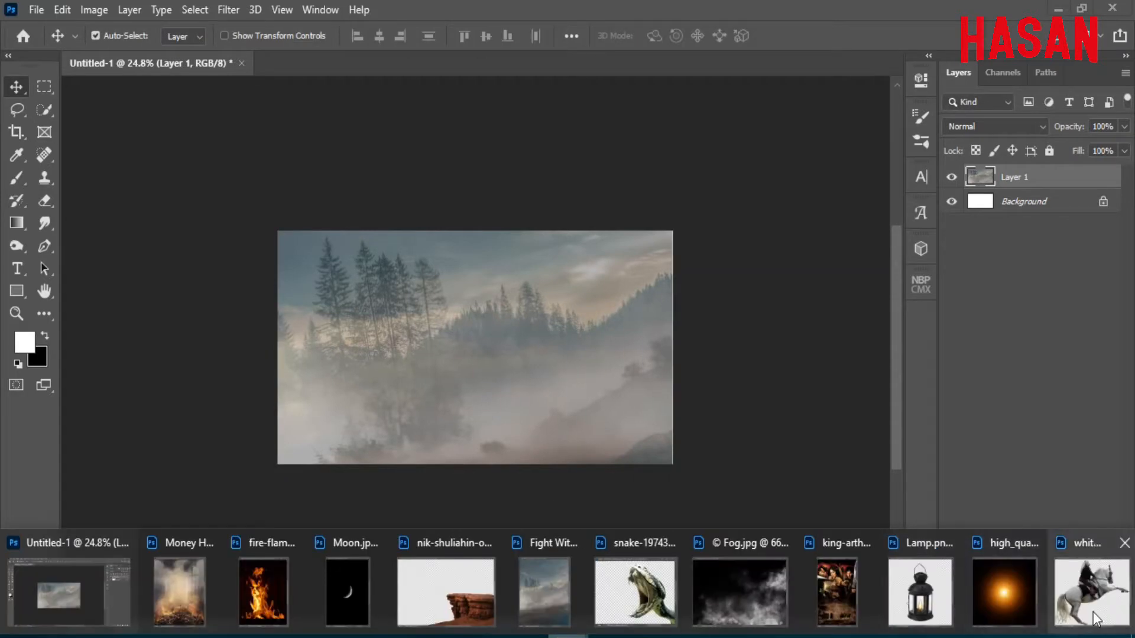
pyautogui.click(446, 591)
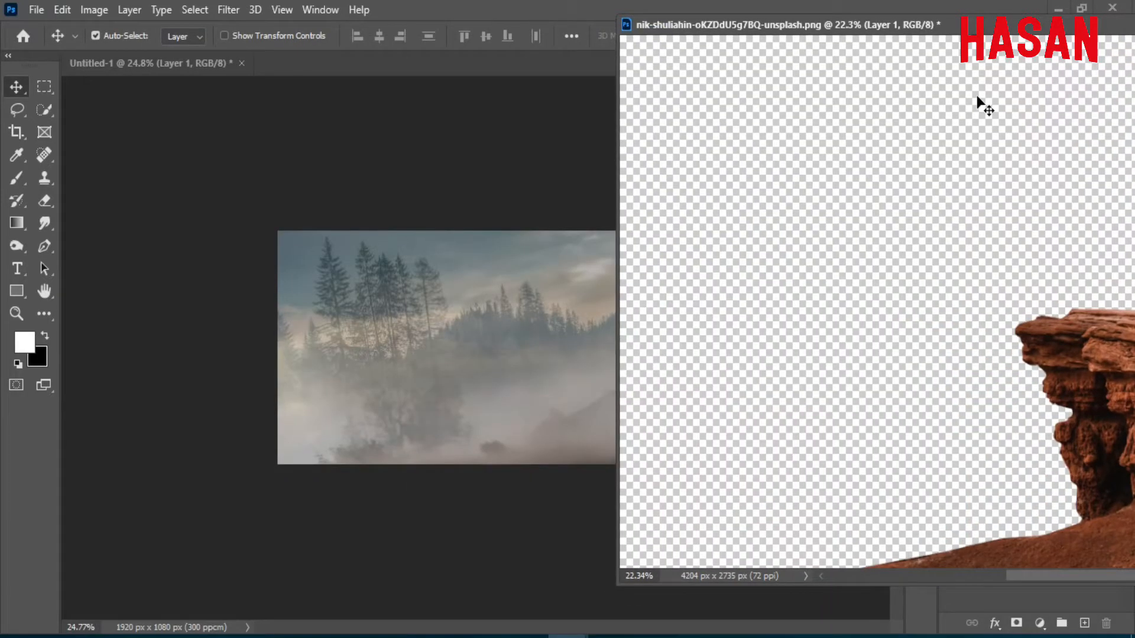
pyautogui.moveTo(976, 98); pyautogui.dragTo(559, 314)
pyautogui.moveTo(1072, 29); pyautogui.dragTo(669, 45)
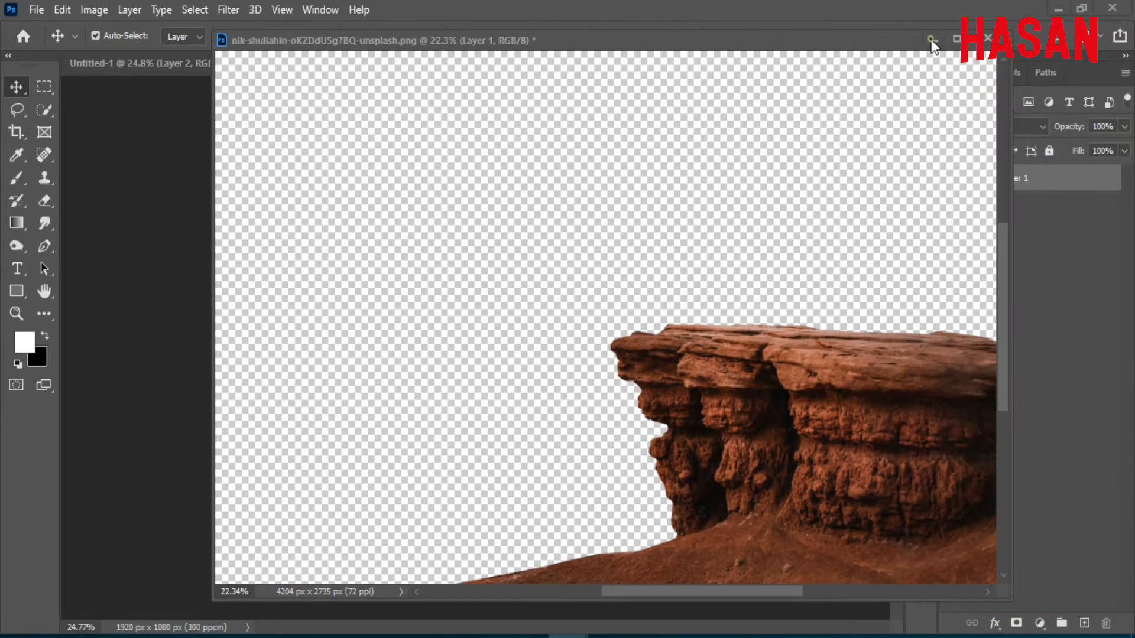
pyautogui.click(932, 41)
# Scale the rock cliff layer down proportionally to 4.84%.
pyautogui.hotkey('ctrl', '0')
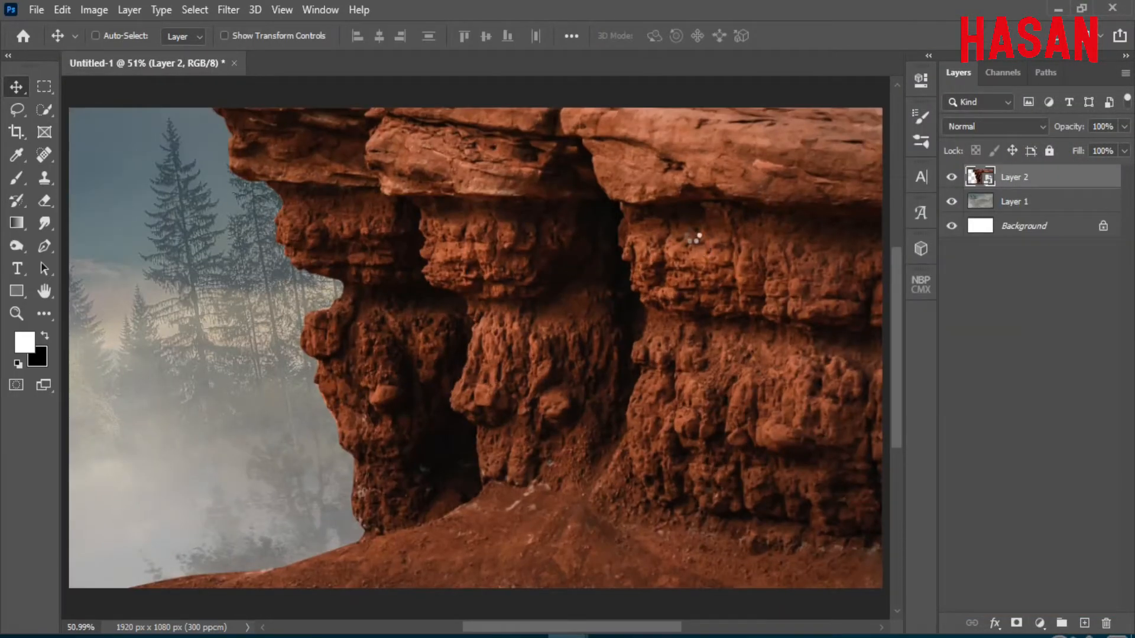
pyautogui.hotkey('ctrl', 't')
pyautogui.scroll(-3, 695, 240)
pyautogui.moveTo(777, 344); pyautogui.dragTo(633, 345)
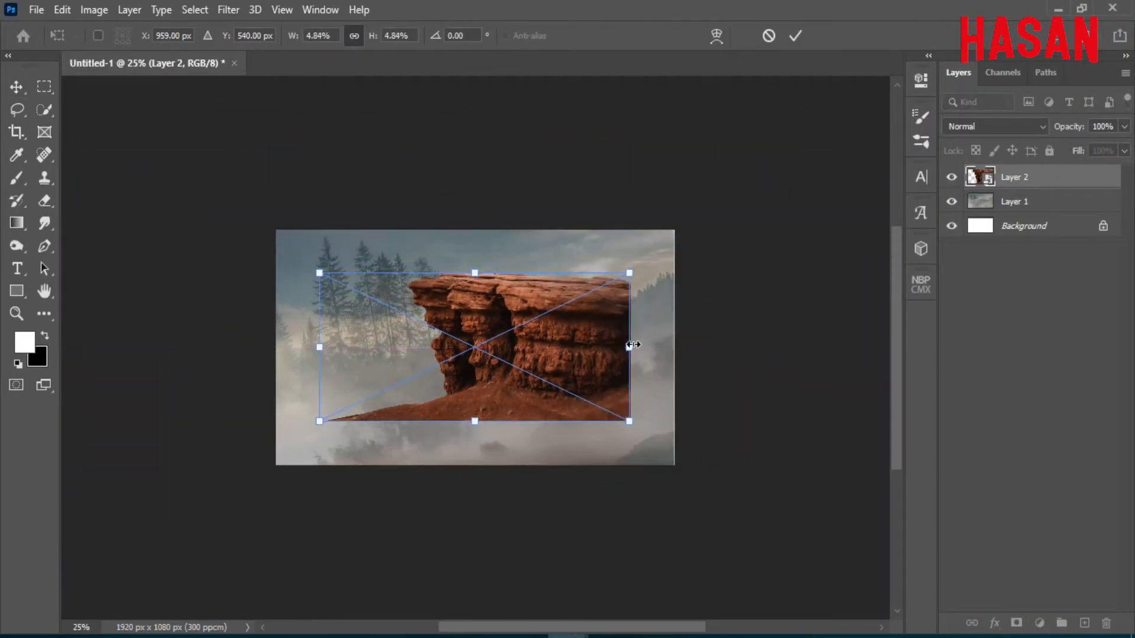
# Rotate the rock cliff about -4.26° and position it in the lower-right corner of the canvas.
pyautogui.scroll(3, 632, 345)
pyautogui.moveTo(816, 191); pyautogui.dragTo(801, 168)
pyautogui.moveTo(687, 283); pyautogui.dragTo(806, 475)
pyautogui.press('space')
pyautogui.moveTo(673, 355); pyautogui.dragTo(639, 343)
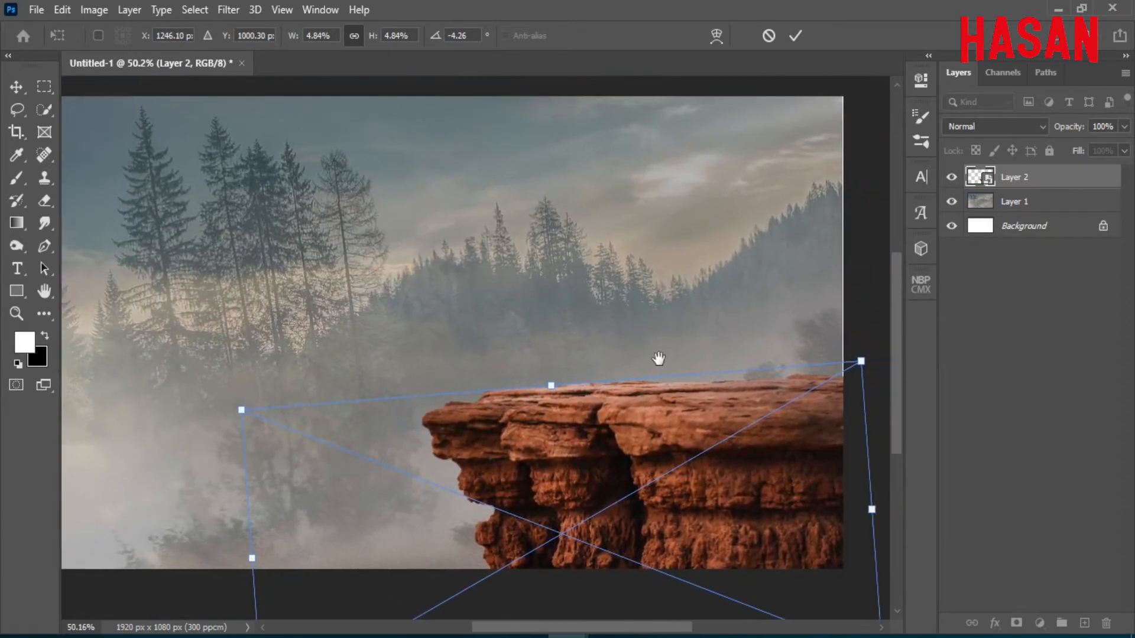
pyautogui.moveTo(713, 474); pyautogui.dragTo(705, 494)
pyautogui.moveTo(817, 502); pyautogui.dragTo(843, 500)
pyautogui.press('Return')
pyautogui.hotkey('ctrl', '0')
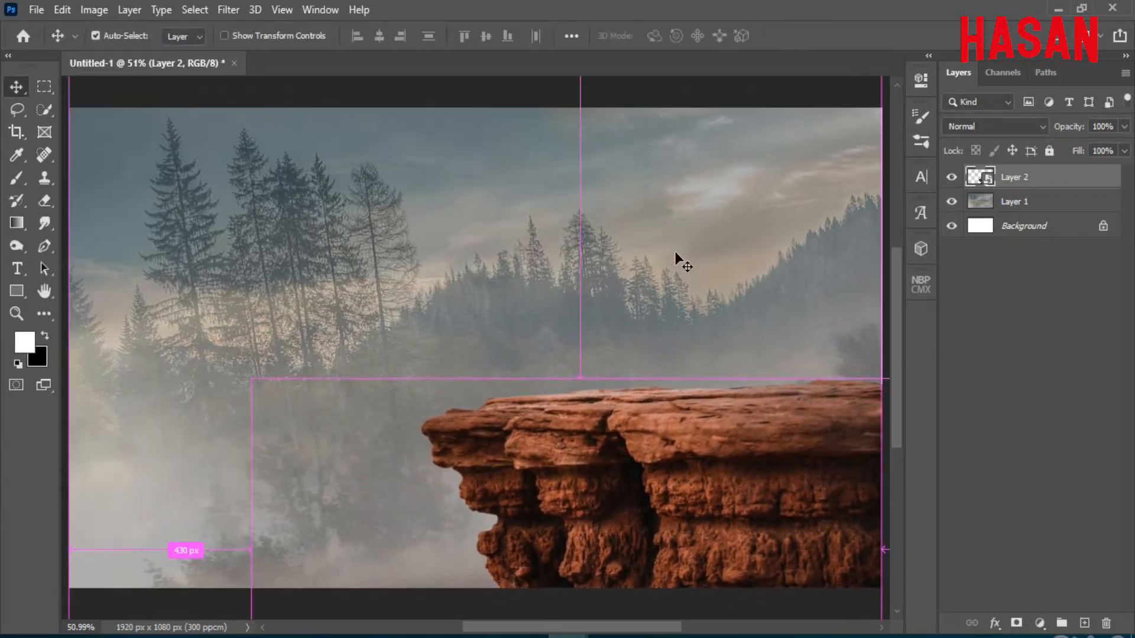
# Add a Hue/Saturation adjustment clipped to the forest layer and lower its saturation to about -61.
pyautogui.click(612, 310)
pyautogui.click(1039, 623)
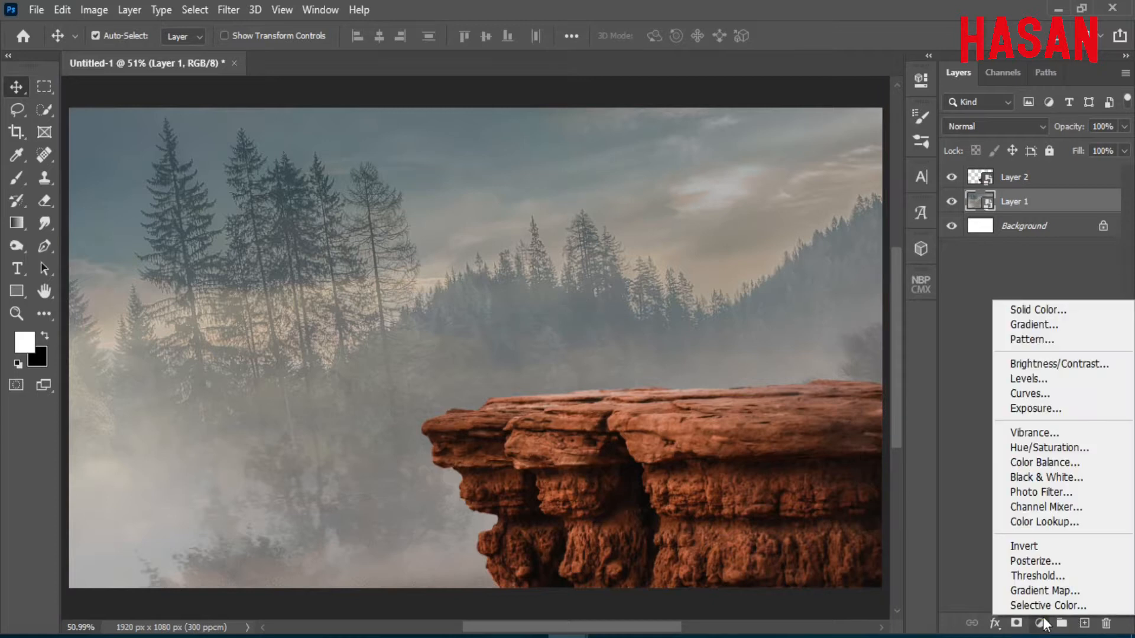
pyautogui.click(1058, 447)
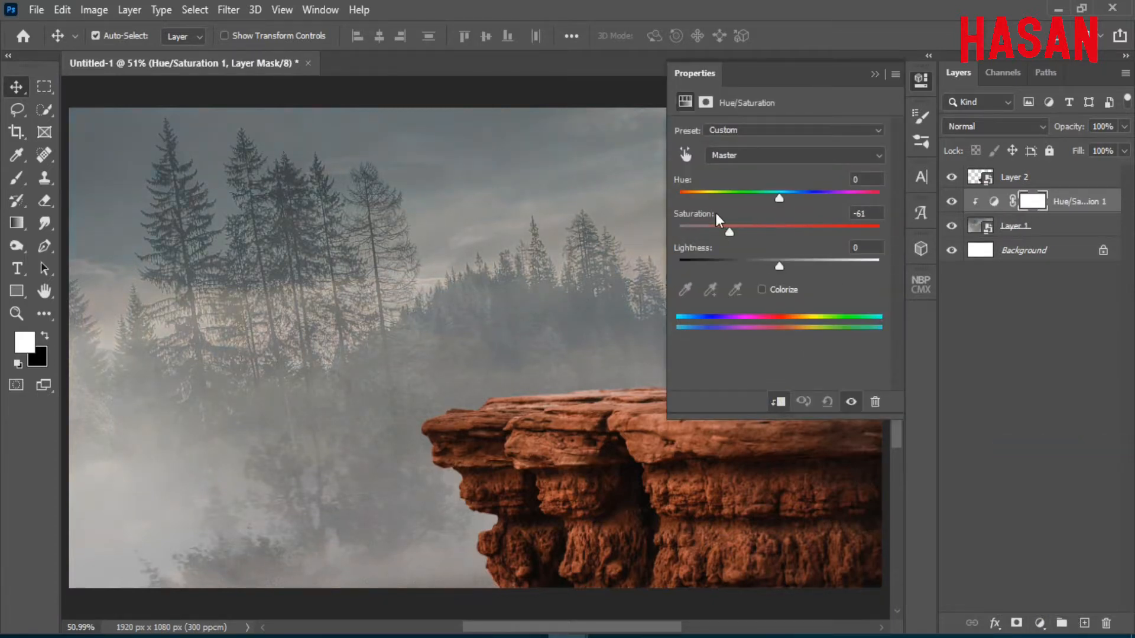
pyautogui.click(951, 226)
pyautogui.click(951, 226)
# Move the Hue/Saturation adjustment above the rock layer, clip it to the rock and set its saturation to -61.
pyautogui.moveTo(1071, 203); pyautogui.dragTo(1072, 177)
pyautogui.click(779, 403)
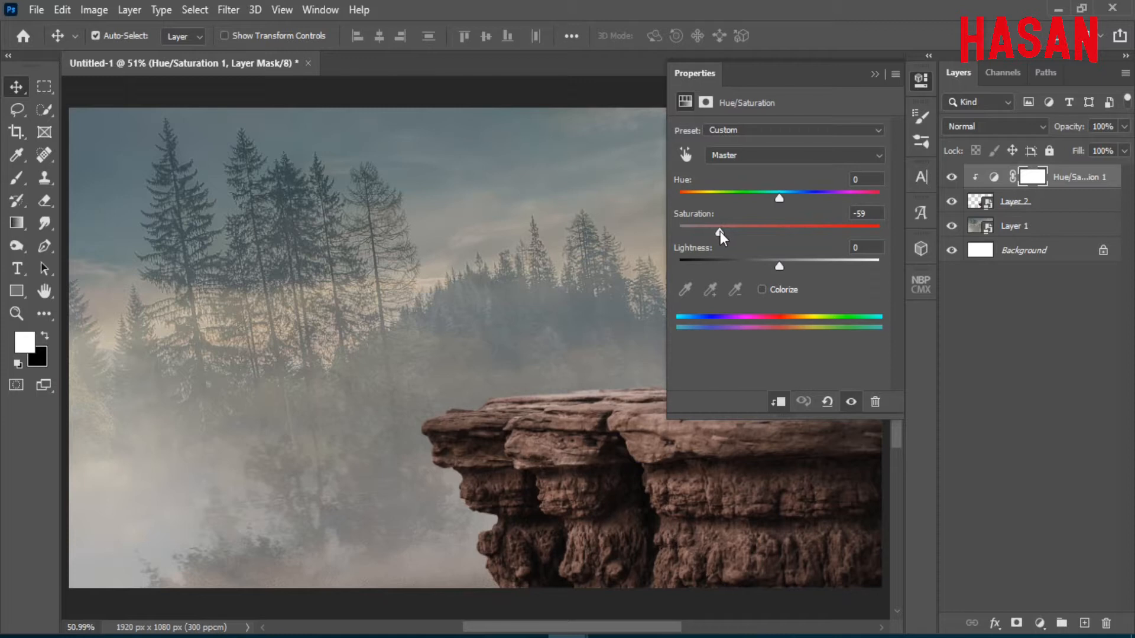
pyautogui.click(875, 74)
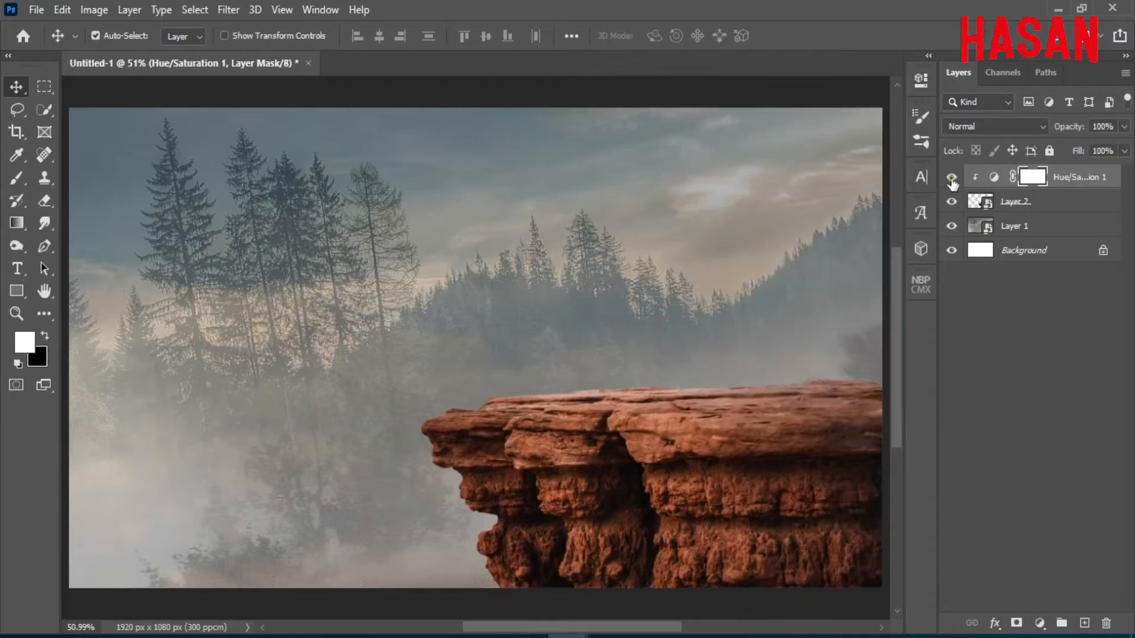
# Add a Color Balance adjustment above the forest layer with midtones Cyan/Red about +14 and Yellow/Blue -15.
pyautogui.click(1058, 231)
pyautogui.click(951, 225)
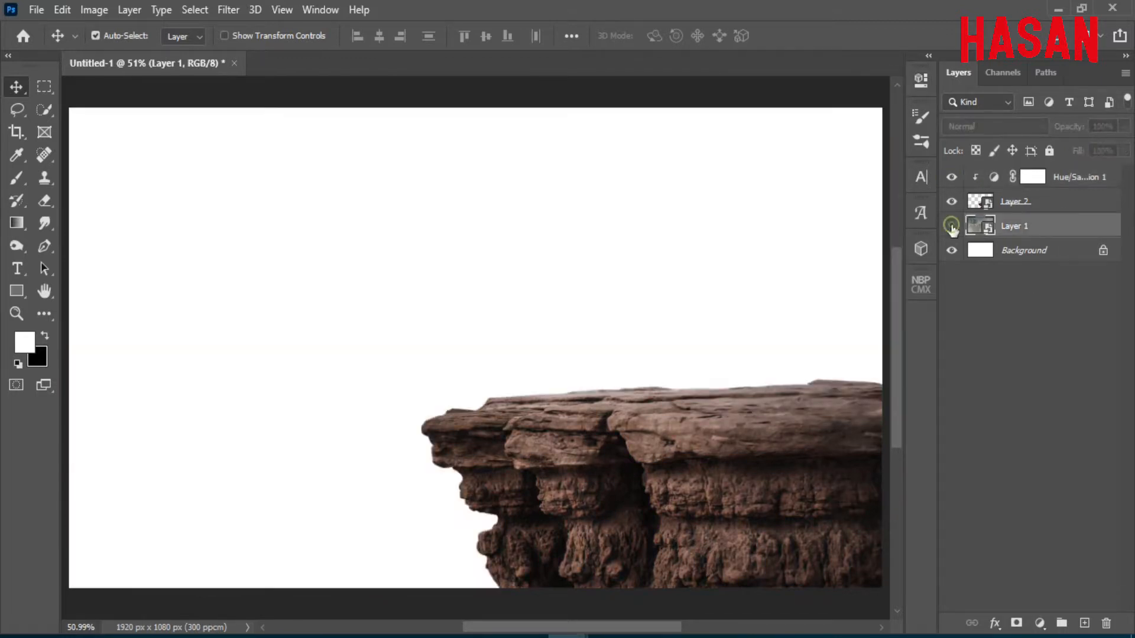
pyautogui.click(951, 226)
pyautogui.click(1039, 623)
pyautogui.click(1042, 473)
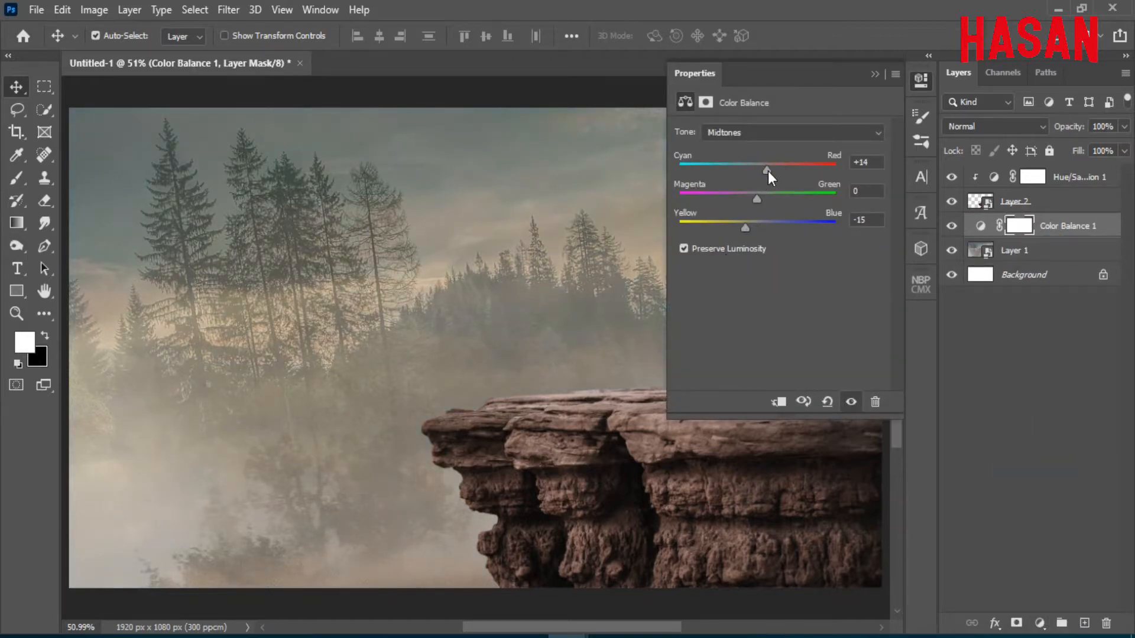
pyautogui.click(875, 74)
# Fine-tune the saturation of the rock's Hue/Saturation adjustment to bring back a little red.
pyautogui.click(996, 176)
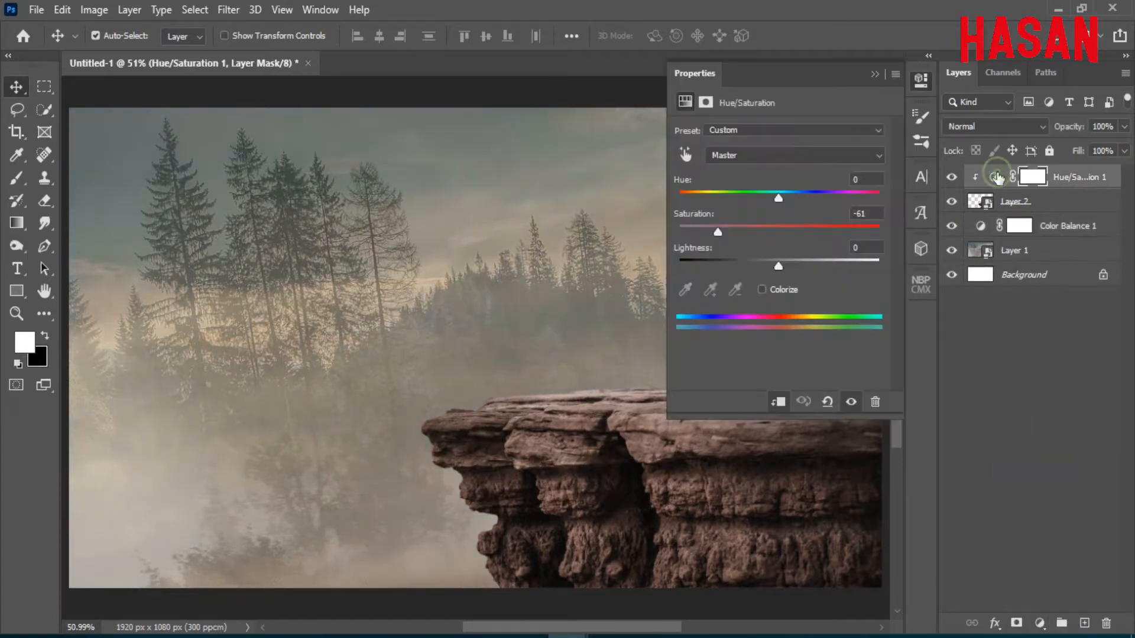
pyautogui.click(874, 73)
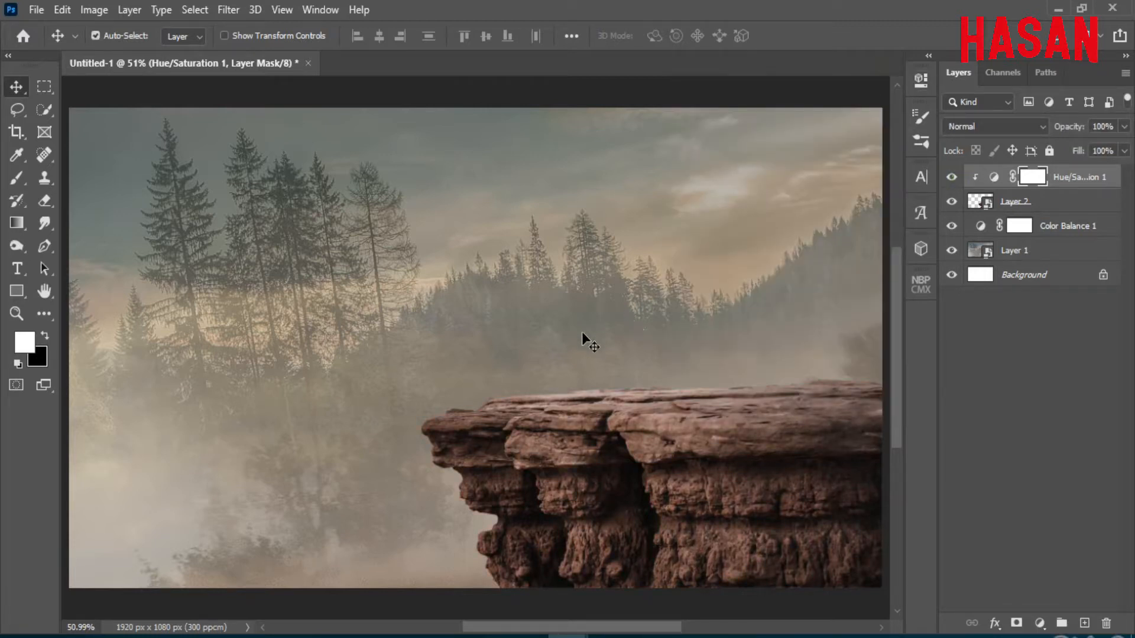
# Copy the rider on the rearing white horse from its own image into the composition.
pyautogui.click(568, 637)
pyautogui.click(1092, 593)
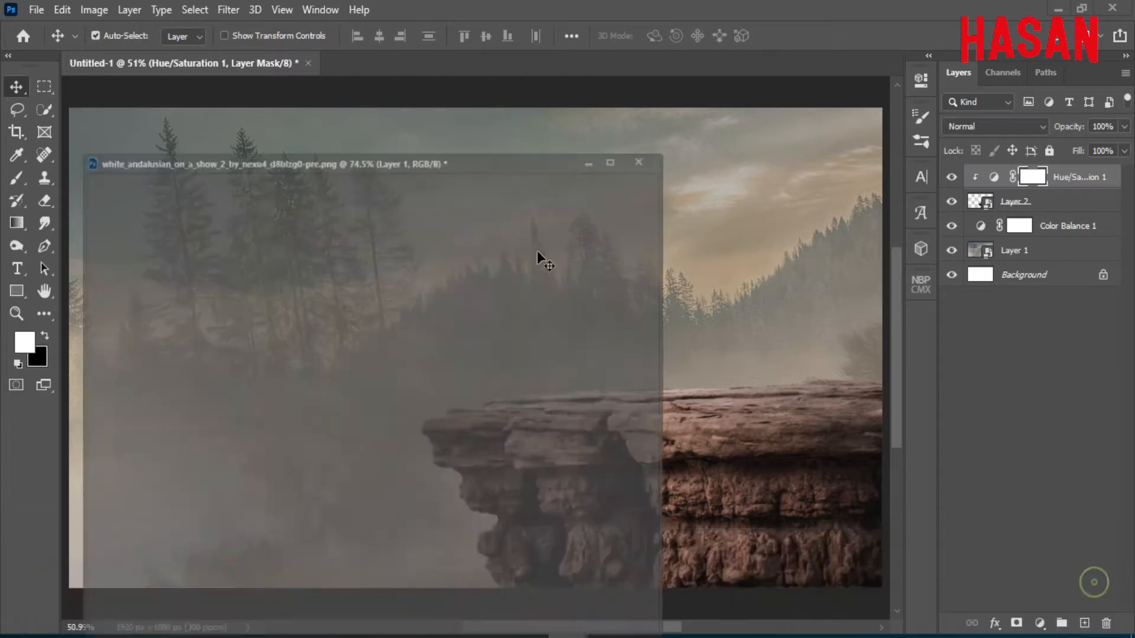
pyautogui.moveTo(494, 120); pyautogui.dragTo(1130, 50)
pyautogui.moveTo(1003, 276); pyautogui.dragTo(435, 357)
pyautogui.moveTo(1084, 56); pyautogui.dragTo(861, 56)
pyautogui.click(1027, 56)
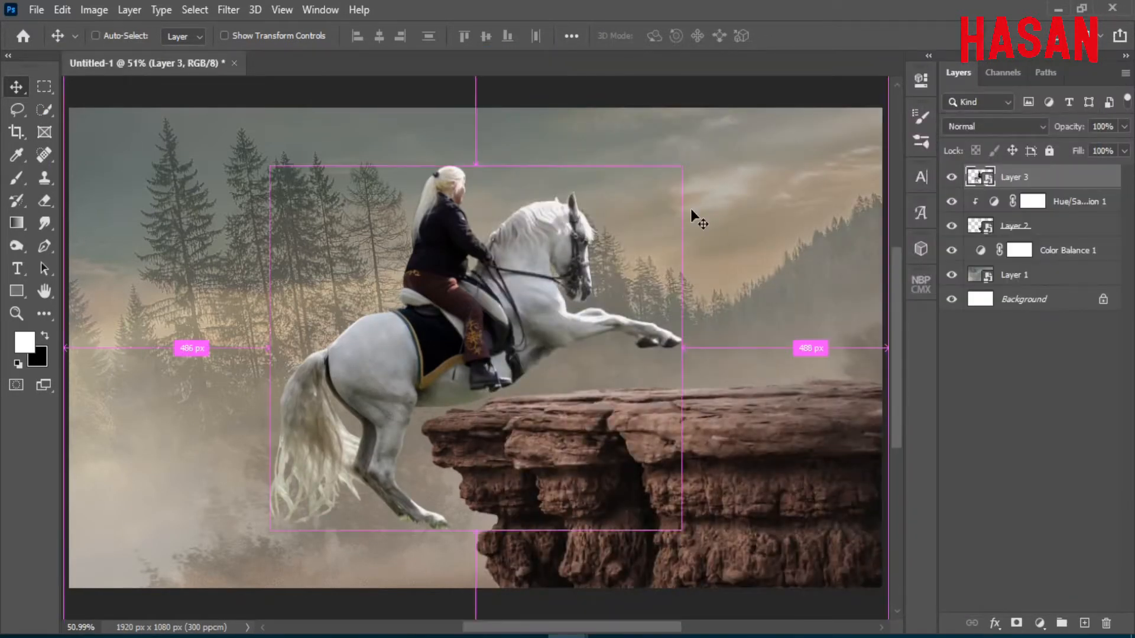
# Flip the horse and rider horizontally, scale them to 7.39% and stand them on top of the rock.
pyautogui.hotkey('ctrl', 't')
pyautogui.rightClick(545, 331)
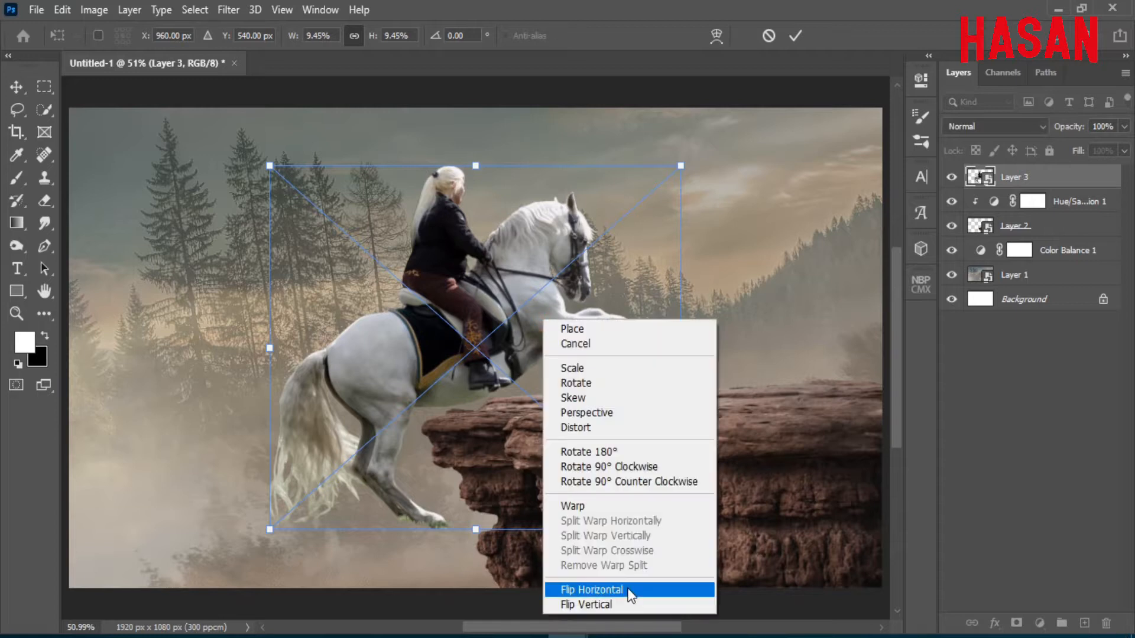
pyautogui.click(585, 588)
pyautogui.moveTo(607, 373); pyautogui.dragTo(793, 342)
pyautogui.moveTo(869, 319); pyautogui.dragTo(820, 320)
pyautogui.moveTo(713, 319); pyautogui.dragTo(719, 278)
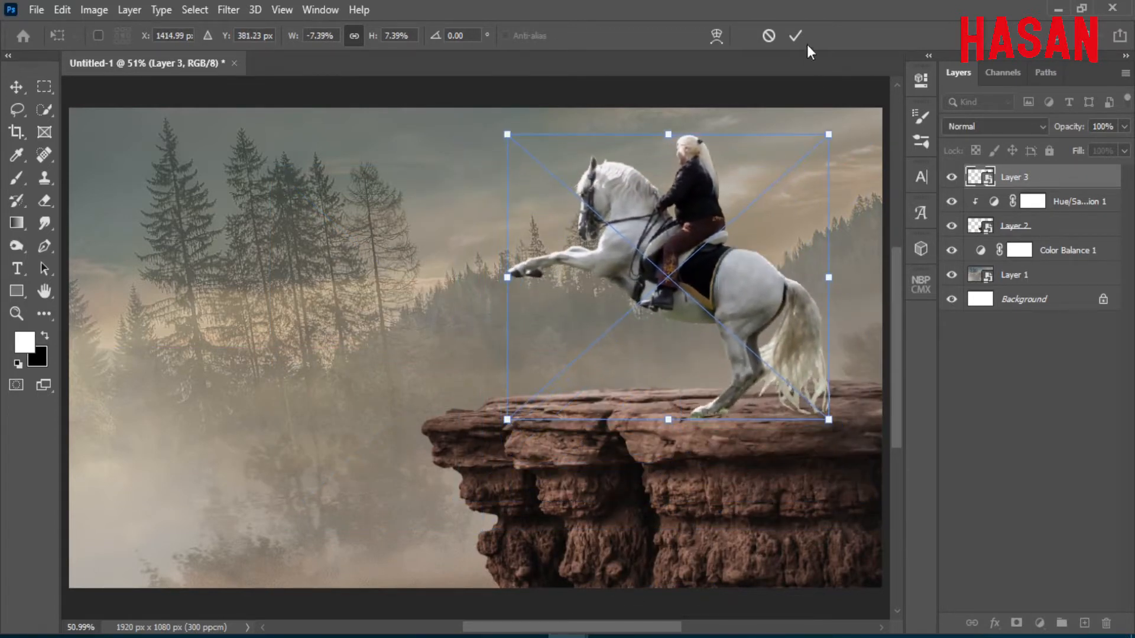
pyautogui.click(796, 36)
# Transform the horse and rock layers together, moving them lower in the scene and rotating them 1.71°.
pyautogui.press('ctrl')
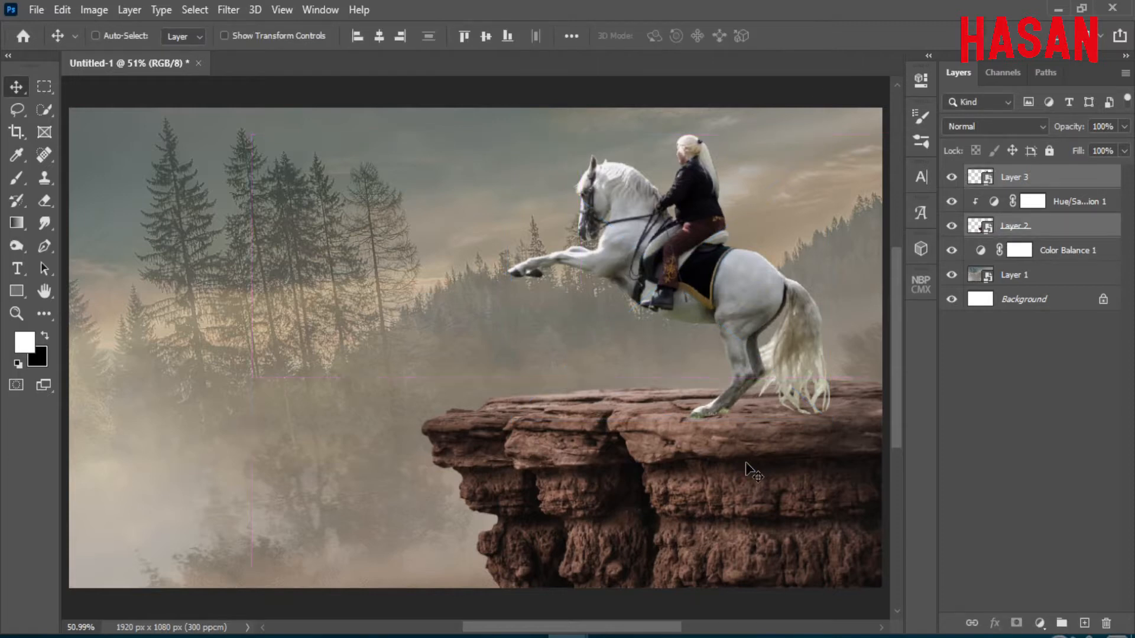
pyautogui.hotkey('ctrl', 't')
pyautogui.moveTo(746, 467); pyautogui.dragTo(743, 500)
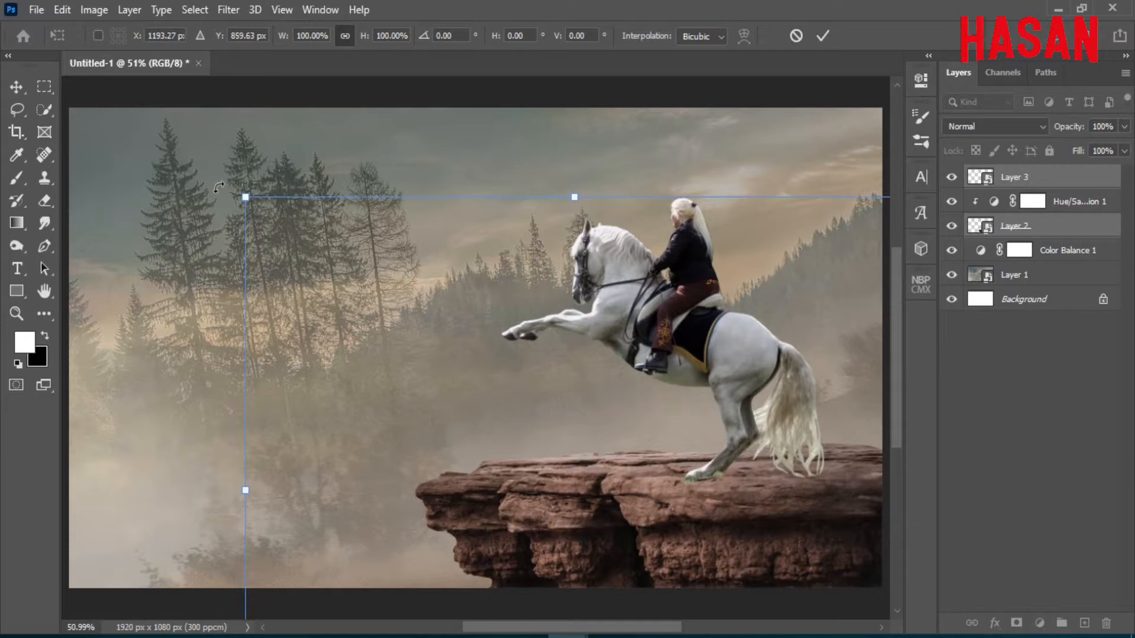
pyautogui.moveTo(235, 188)
pyautogui.mouseDown()
pyautogui.moveTo(239, 174)
pyautogui.moveTo(227, 174)
pyautogui.mouseUp()
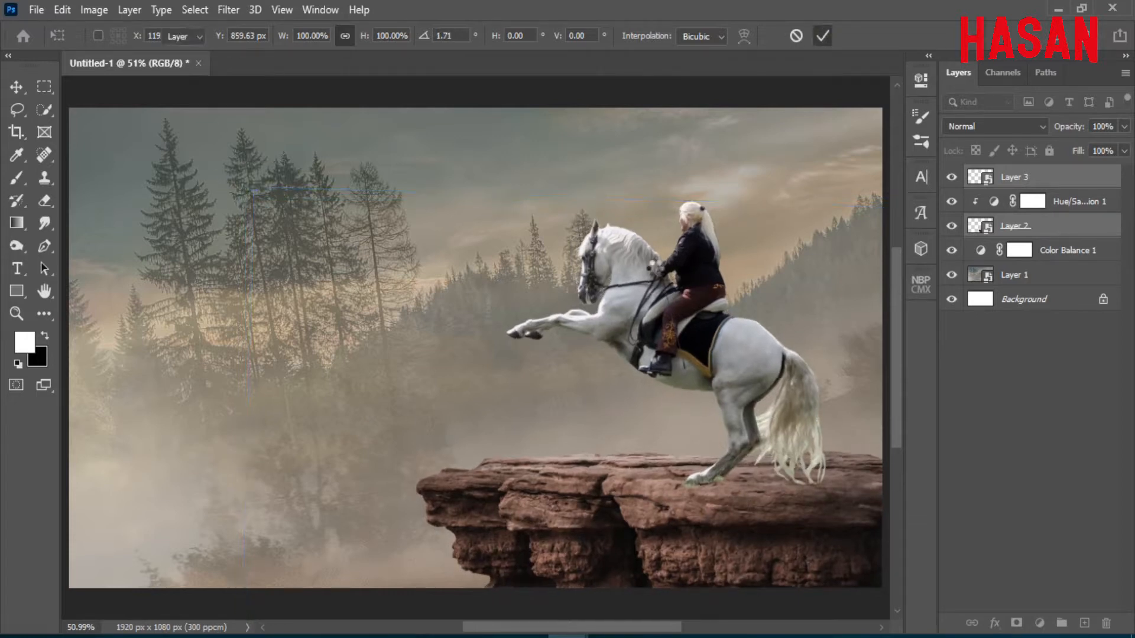
pyautogui.click(822, 36)
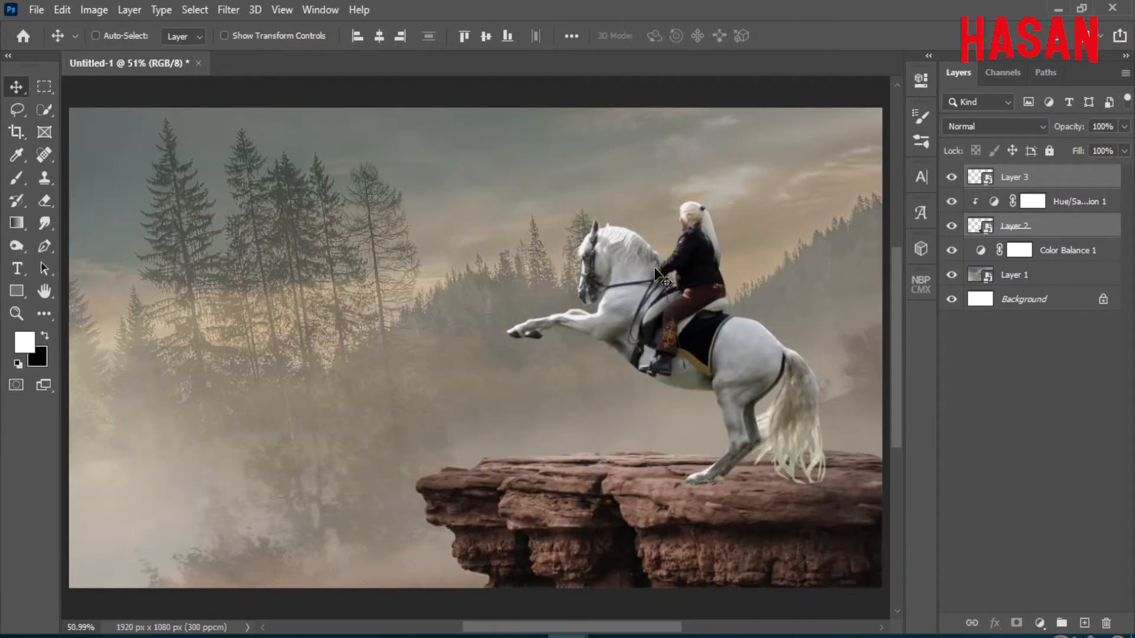
# Shift the horse and rider slightly to the left along the rock.
pyautogui.click(1003, 174)
pyautogui.click(951, 177)
pyautogui.click(951, 177)
pyautogui.moveTo(730, 368); pyautogui.dragTo(694, 368)
# Add a new Multiply layer between the horse and the rock's Hue/Saturation adjustment for brushing a black shadow.
pyautogui.moveTo(681, 490); pyautogui.dragTo(792, 553)
pyautogui.moveTo(693, 472); pyautogui.dragTo(633, 409)
pyautogui.click(1091, 203)
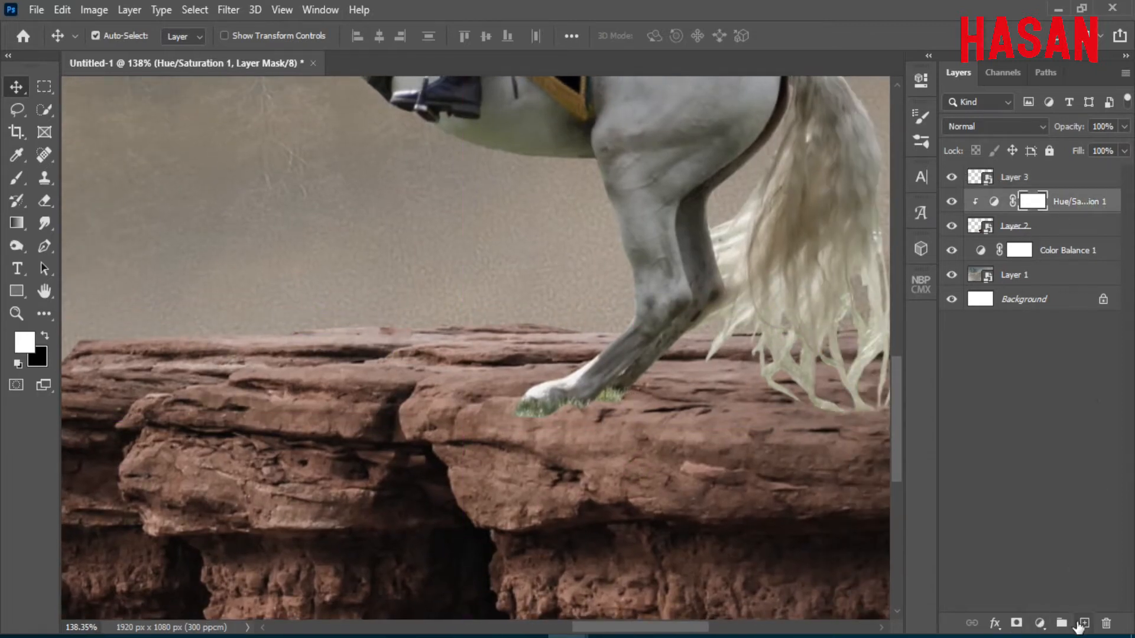
pyautogui.click(1083, 623)
pyautogui.click(16, 178)
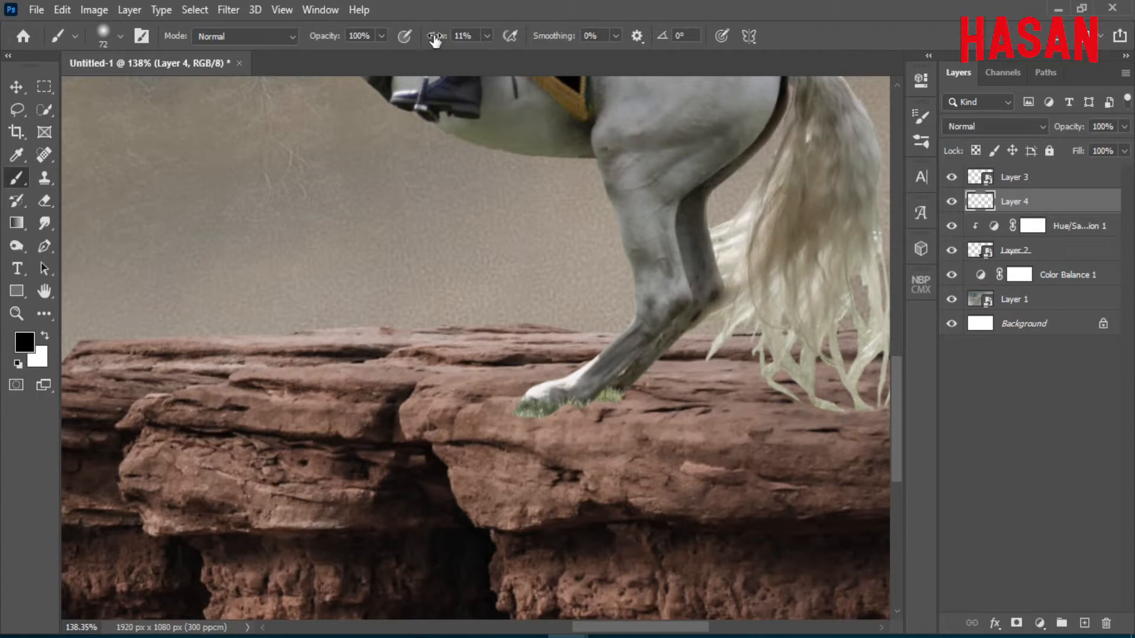
pyautogui.click(1004, 125)
pyautogui.click(969, 164)
# Paint a soft black shadow at 11% flow on the rock around the horse's rear hoof.
pyautogui.moveTo(521, 382); pyautogui.dragTo(565, 385)
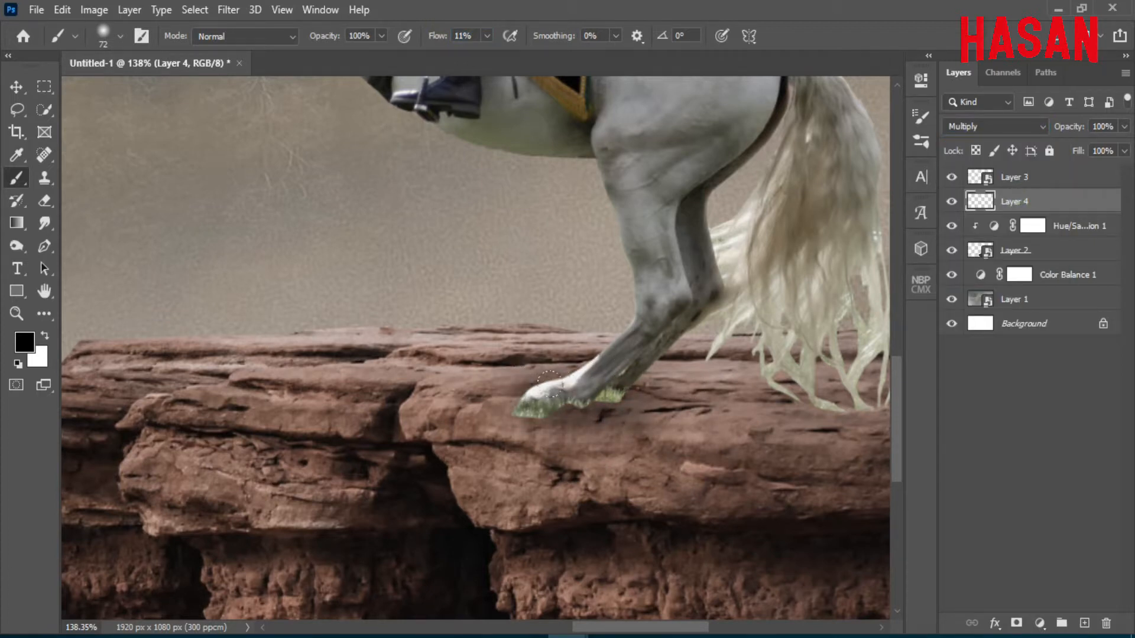
pyautogui.moveTo(463, 397); pyautogui.dragTo(491, 372)
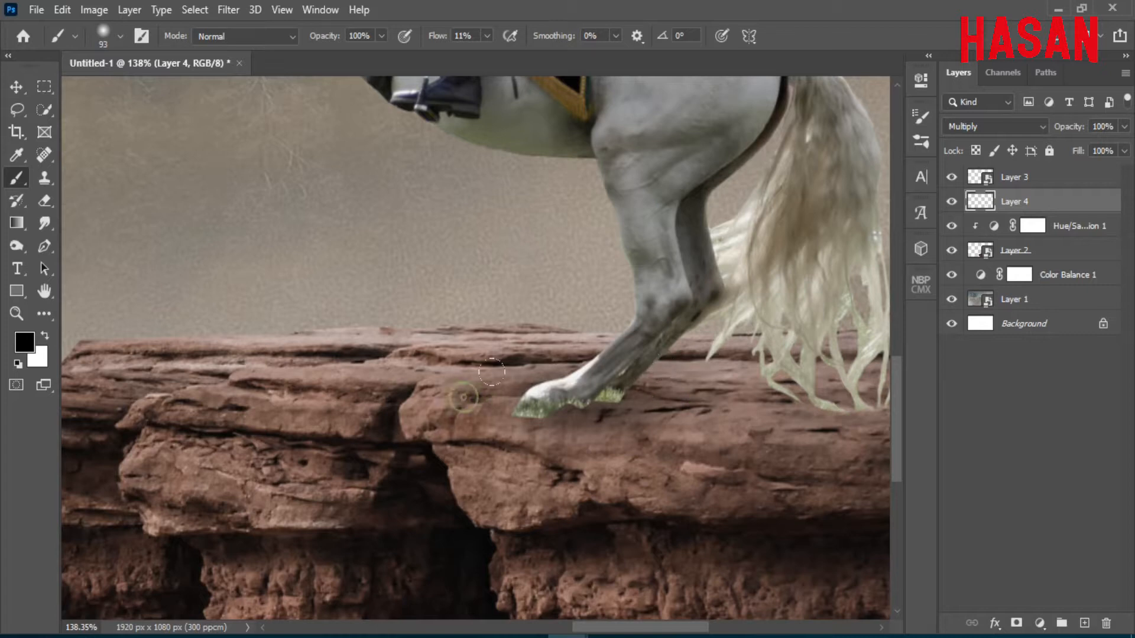
pyautogui.scroll(-3, 749, 287)
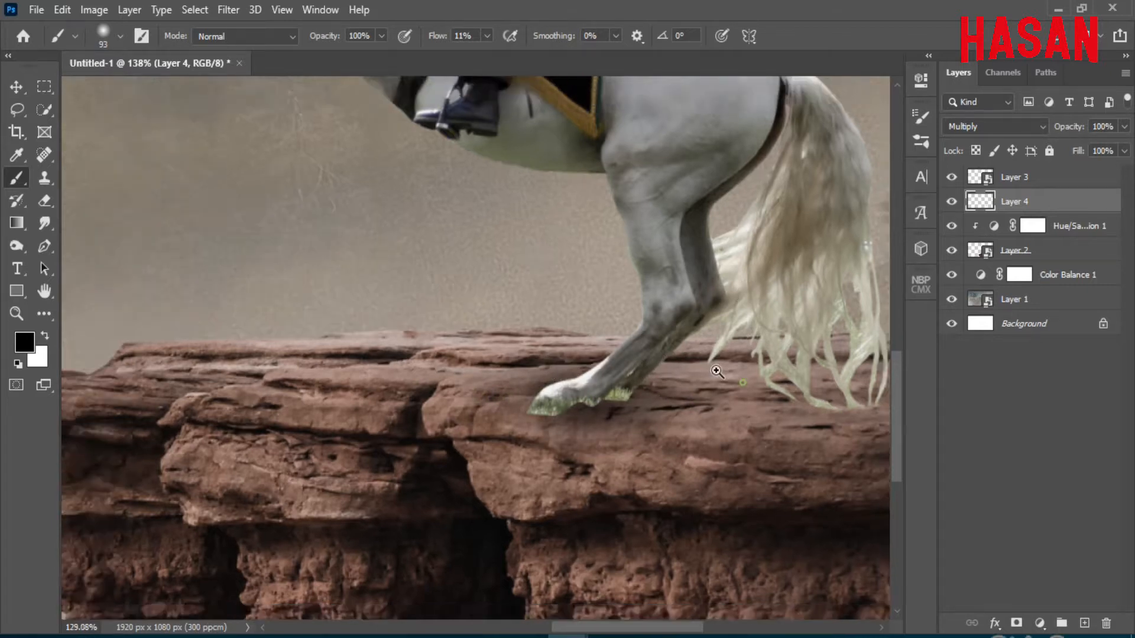
pyautogui.scroll(-4, 573, 352)
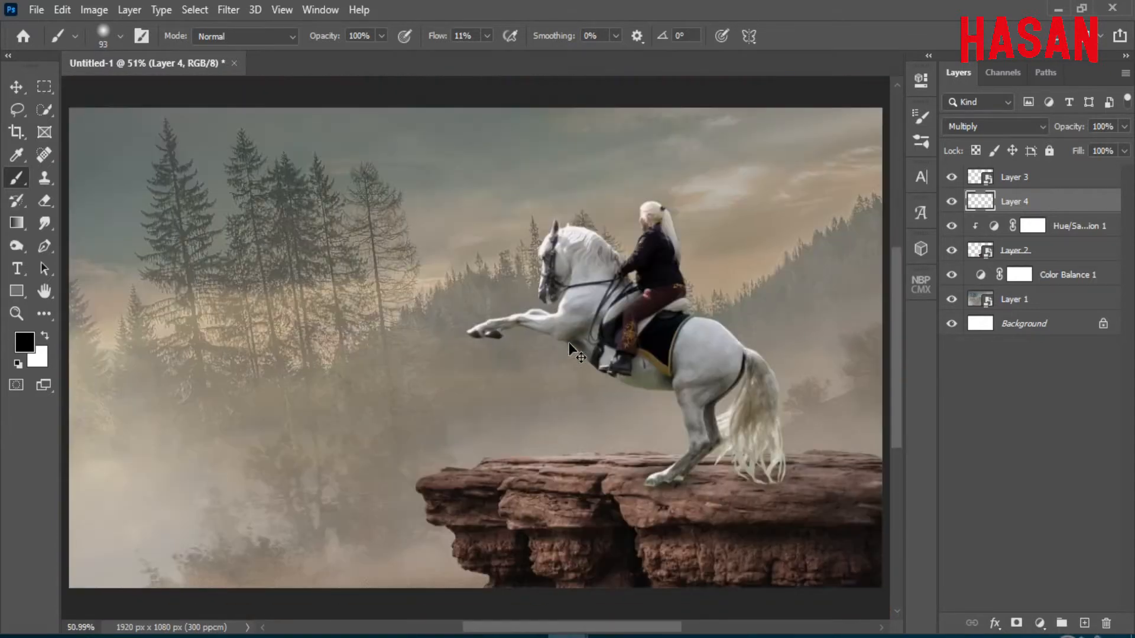
# Bring the cut-out snake from snake-1974382_1920.jpg into the composite as a new layer above the horse and rider.
pyautogui.hotkey('alt', ']')
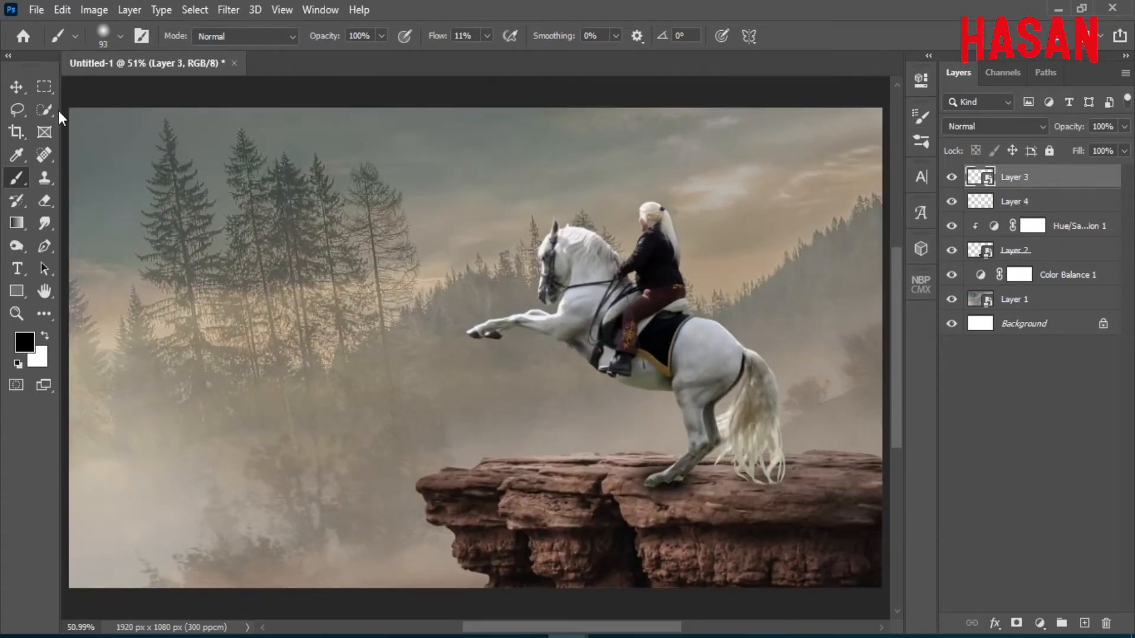
pyautogui.press('v')
pyautogui.moveTo(567, 636)
pyautogui.click(635, 591)
pyautogui.moveTo(589, 113)
pyautogui.mouseDown()
pyautogui.moveTo(895, 84)
pyautogui.moveTo(952, 57)
pyautogui.mouseUp()
pyautogui.moveTo(987, 174); pyautogui.dragTo(530, 291)
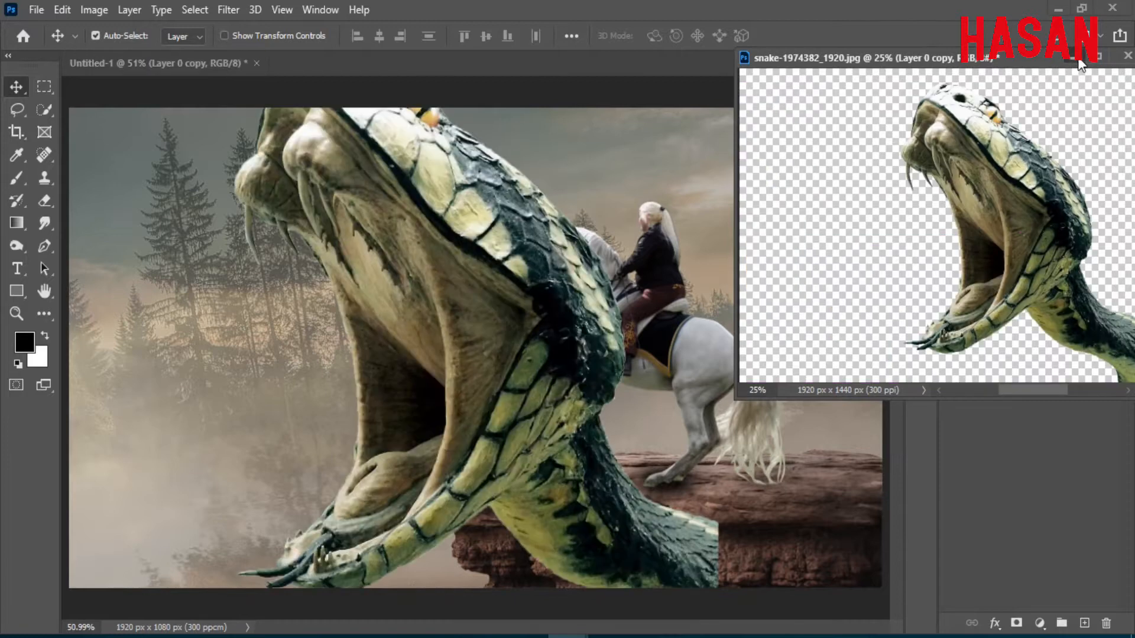
pyautogui.click(1079, 60)
# Flip the snake horizontally, scale it to about 26% and place it at the scene's left edge facing the horse.
pyautogui.hotkey('ctrl', 't')
pyautogui.rightClick(556, 60)
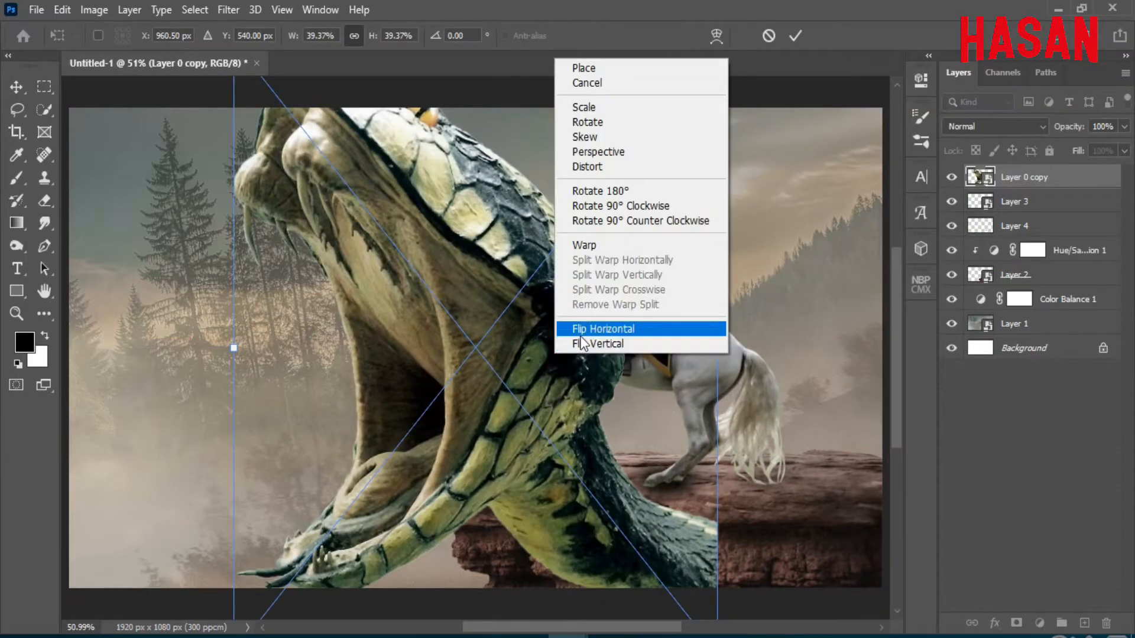
pyautogui.click(580, 331)
pyautogui.moveTo(555, 330); pyautogui.dragTo(332, 322)
pyautogui.moveTo(476, 353); pyautogui.dragTo(404, 339)
pyautogui.moveTo(318, 258); pyautogui.dragTo(281, 327)
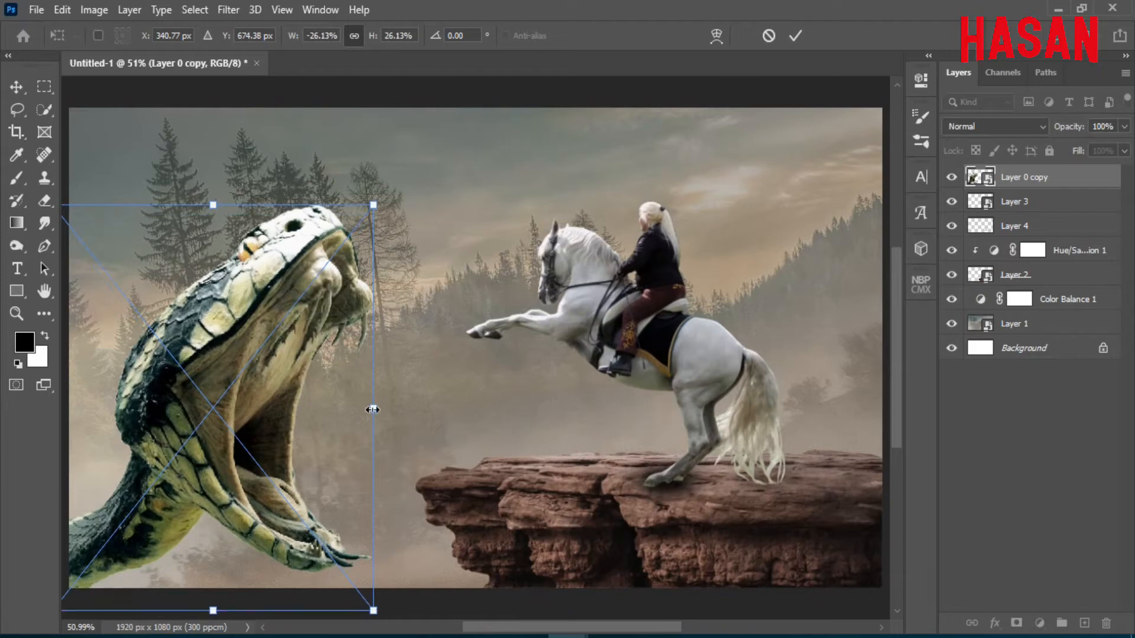
# Enlarge the snake to about 30%, tilt it slightly and position its open mouth in front of the horse, applying the transform.
pyautogui.moveTo(373, 408); pyautogui.dragTo(398, 408)
pyautogui.moveTo(262, 368); pyautogui.dragTo(253, 307)
pyautogui.moveTo(420, 113)
pyautogui.mouseDown()
pyautogui.moveTo(441, 136)
pyautogui.moveTo(422, 95)
pyautogui.mouseUp()
pyautogui.moveTo(438, 190); pyautogui.dragTo(434, 182)
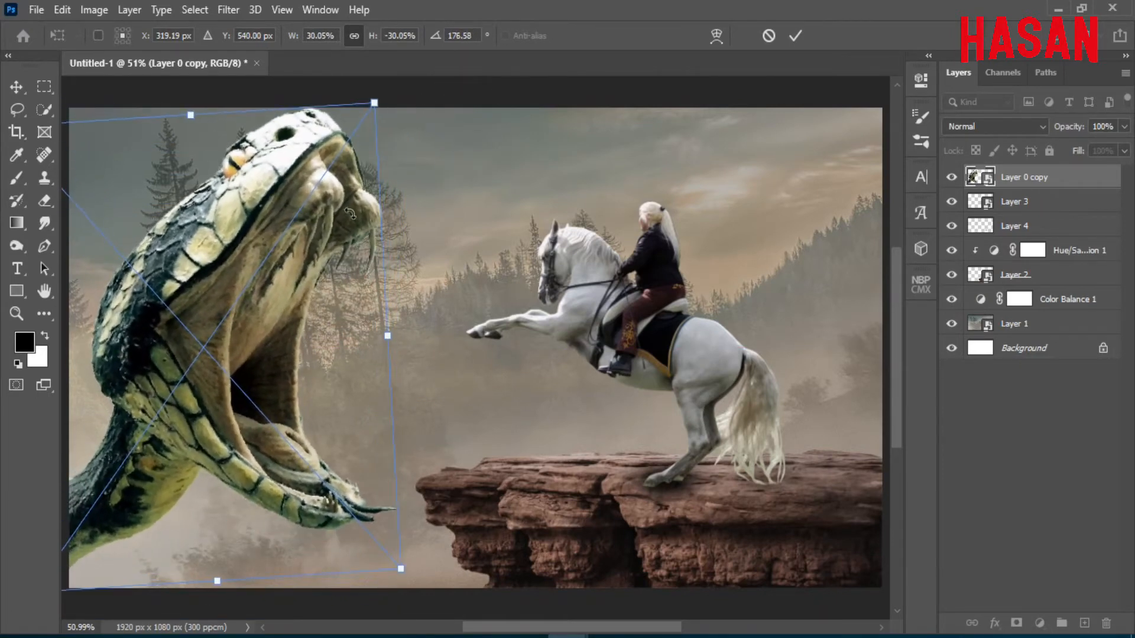
pyautogui.moveTo(287, 249); pyautogui.dragTo(332, 248)
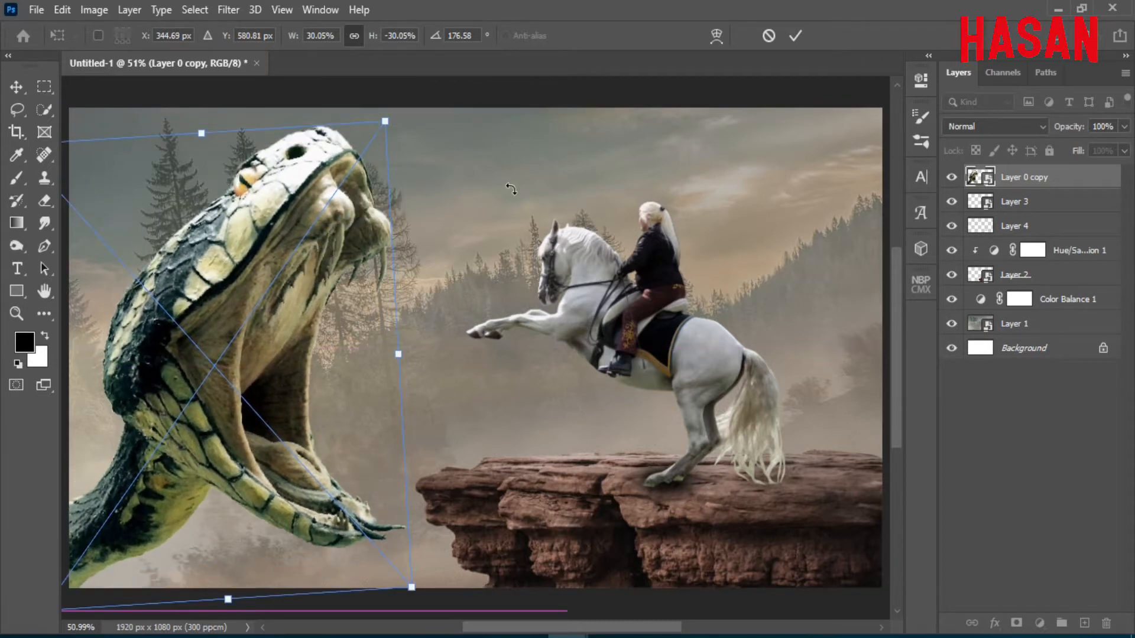
pyautogui.click(793, 36)
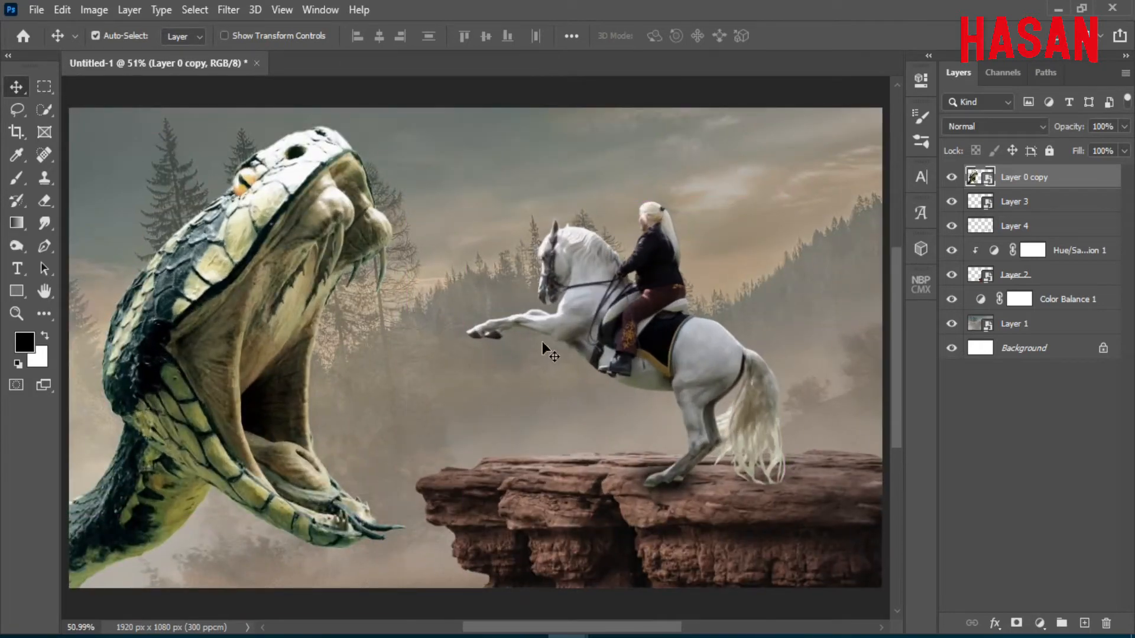
# Add a Brightness/Contrast adjustment clipped to forest Layer 1, with Brightness -60 and Contrast 14.
pyautogui.click(1040, 329)
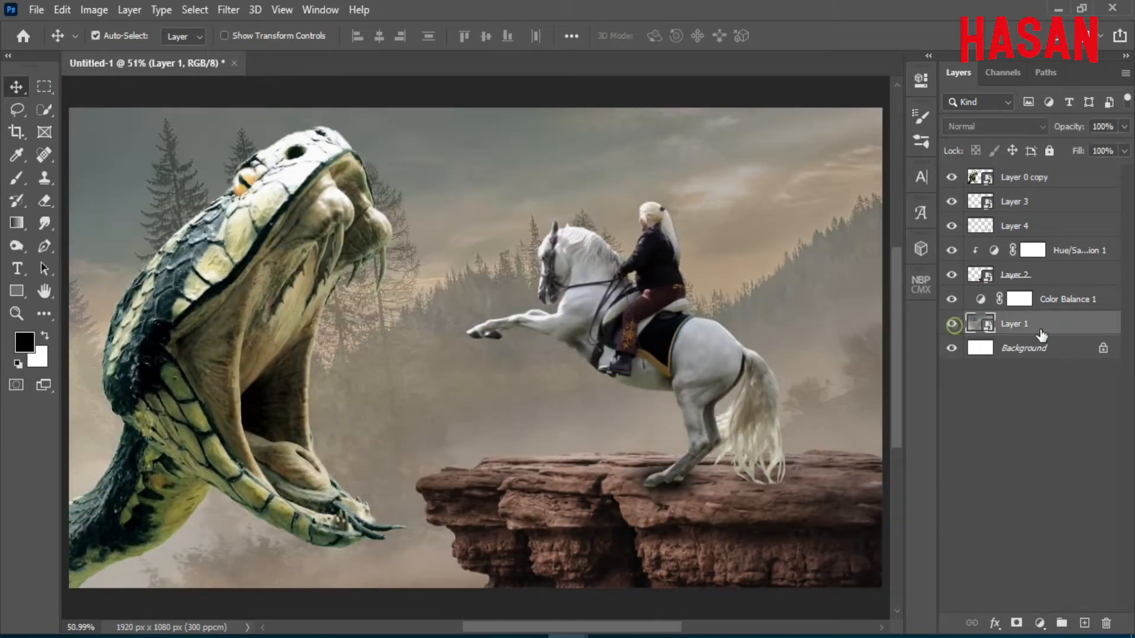
pyautogui.click(1040, 624)
pyautogui.click(1079, 374)
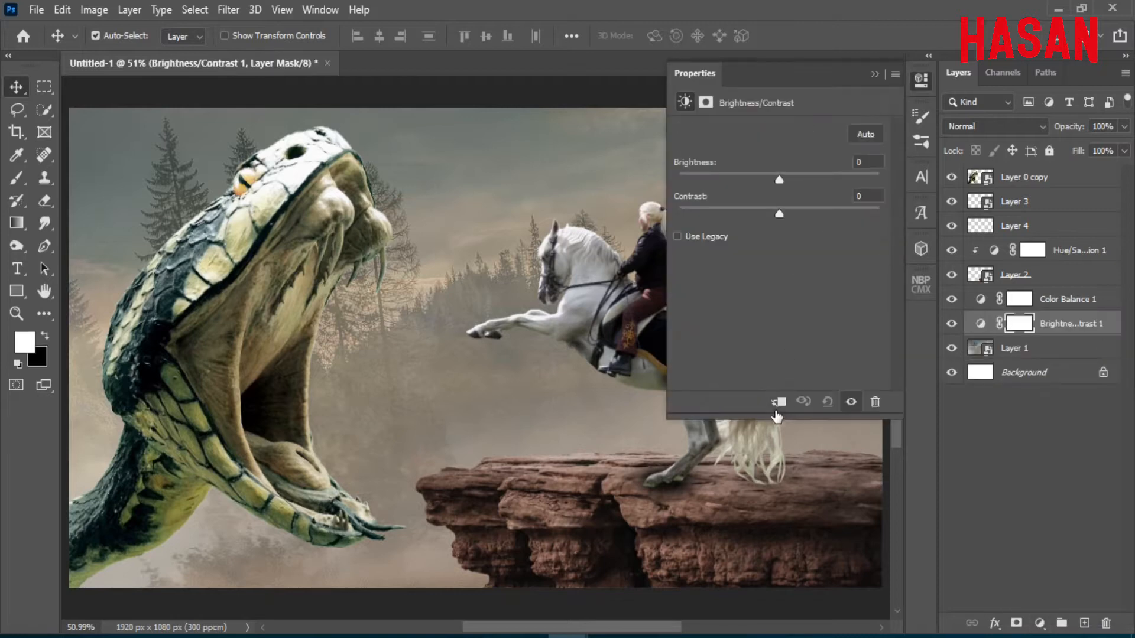
pyautogui.click(777, 402)
pyautogui.moveTo(779, 179); pyautogui.dragTo(734, 182)
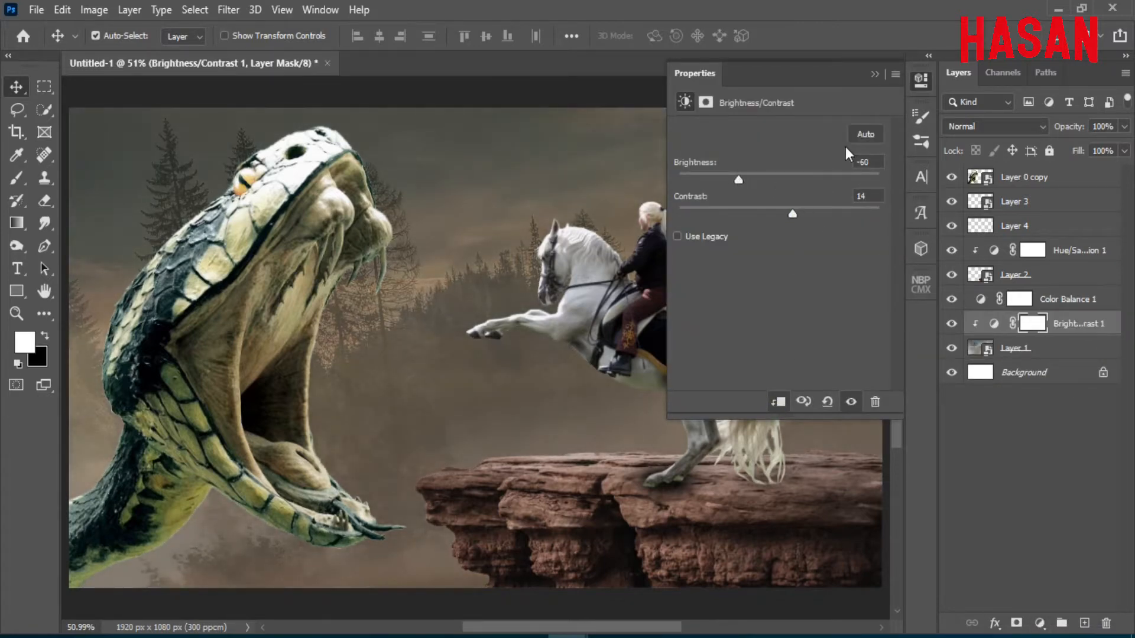
pyautogui.click(875, 74)
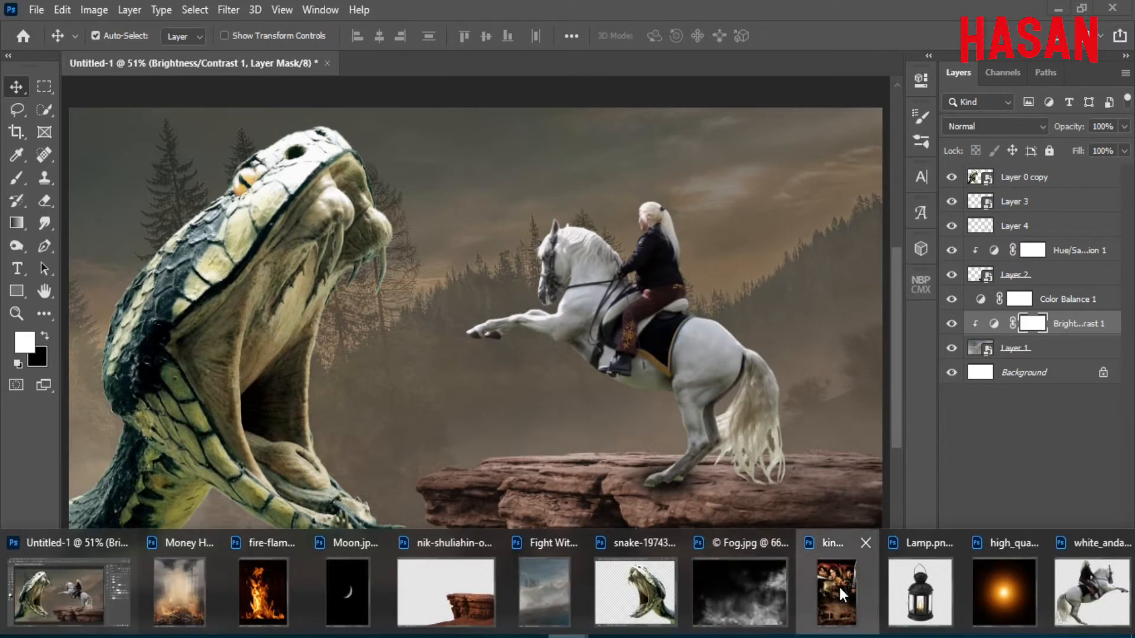
# Bring the king-arthur_5a51_2500x4000.jpg poster into the composite as a layer directly above the Brightness/Contrast adjustment.
pyautogui.click(837, 588)
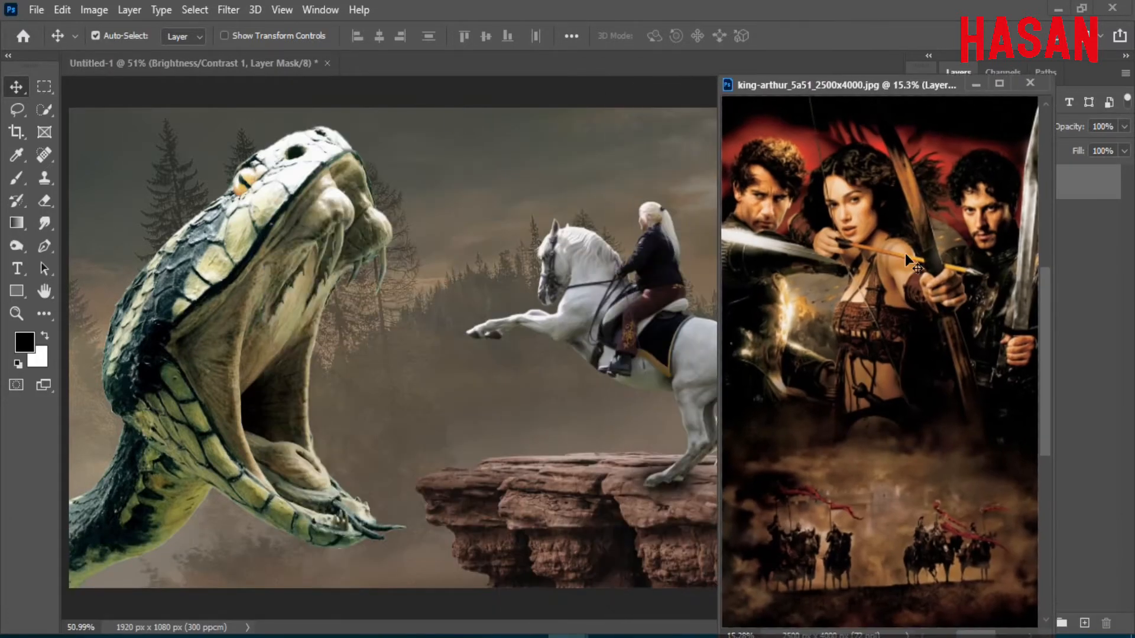
pyautogui.moveTo(905, 253); pyautogui.dragTo(591, 266)
pyautogui.scroll(3, 688, 320)
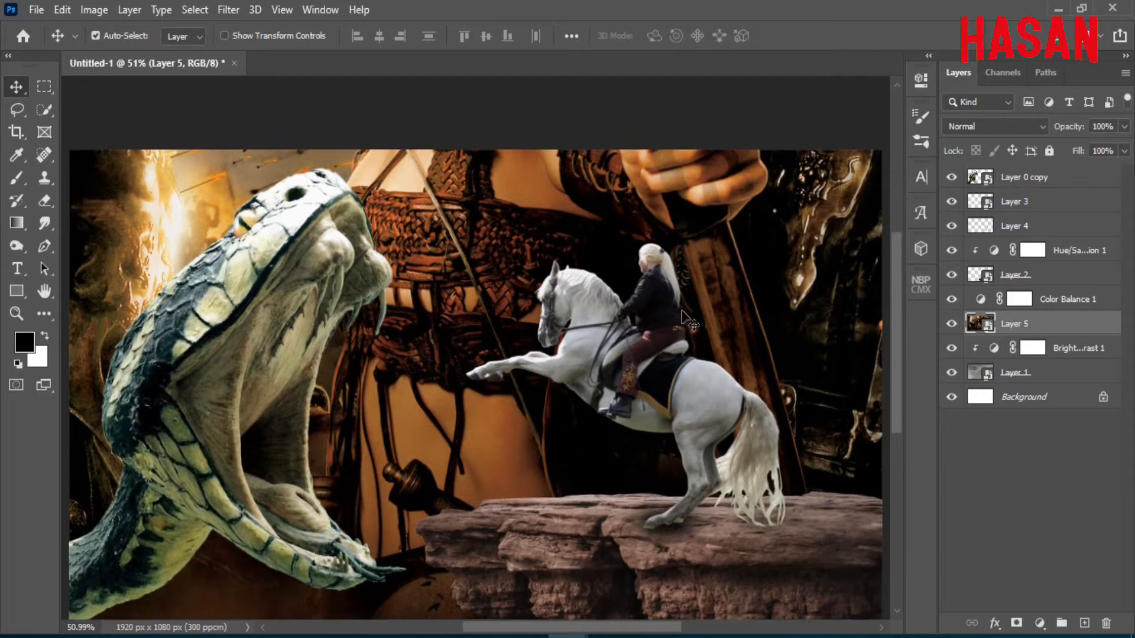
# Move the poster layer above Color Balance 1 and clip the Color Balance adjustment to forest Layer 1.
pyautogui.moveTo(1079, 328); pyautogui.dragTo(1081, 290)
pyautogui.click(1071, 324)
pyautogui.rightClick(1067, 324)
pyautogui.click(1050, 334)
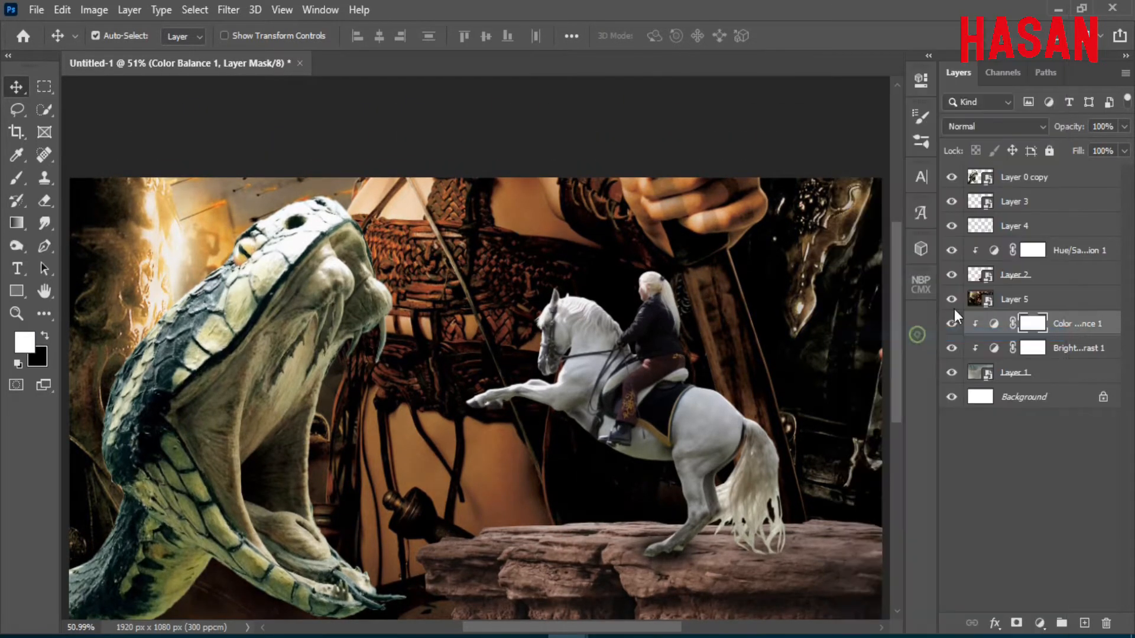
# Scale the poster layer to 8.36% and move it up so its lower battle scene fills the canvas.
pyautogui.hotkey('ctrl', 't')
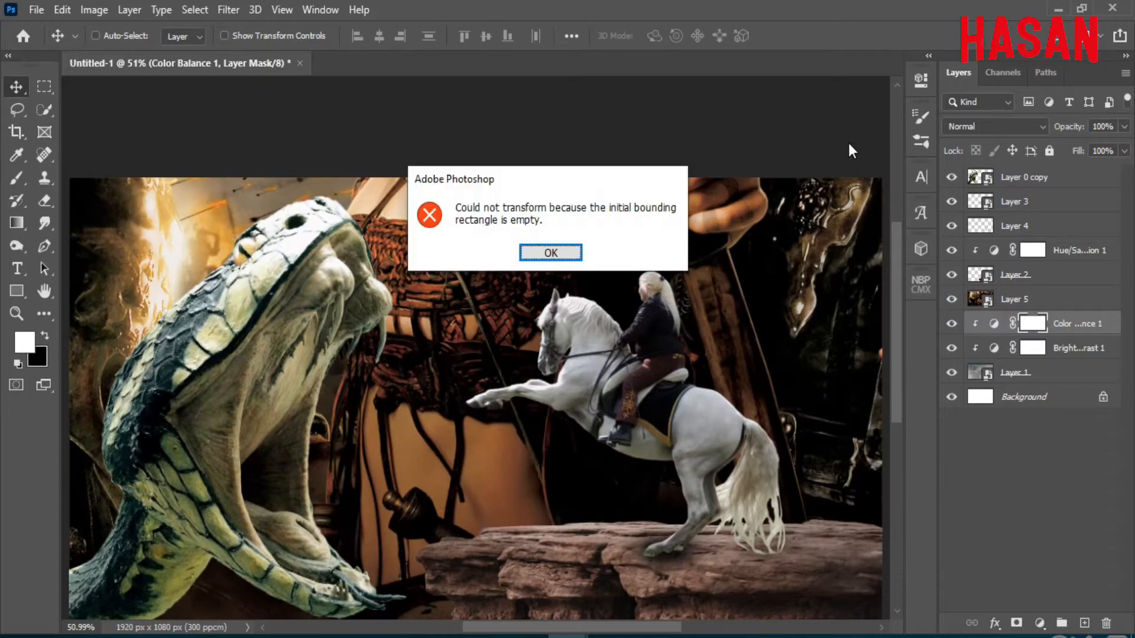
pyautogui.press('Return')
pyautogui.click(1020, 301)
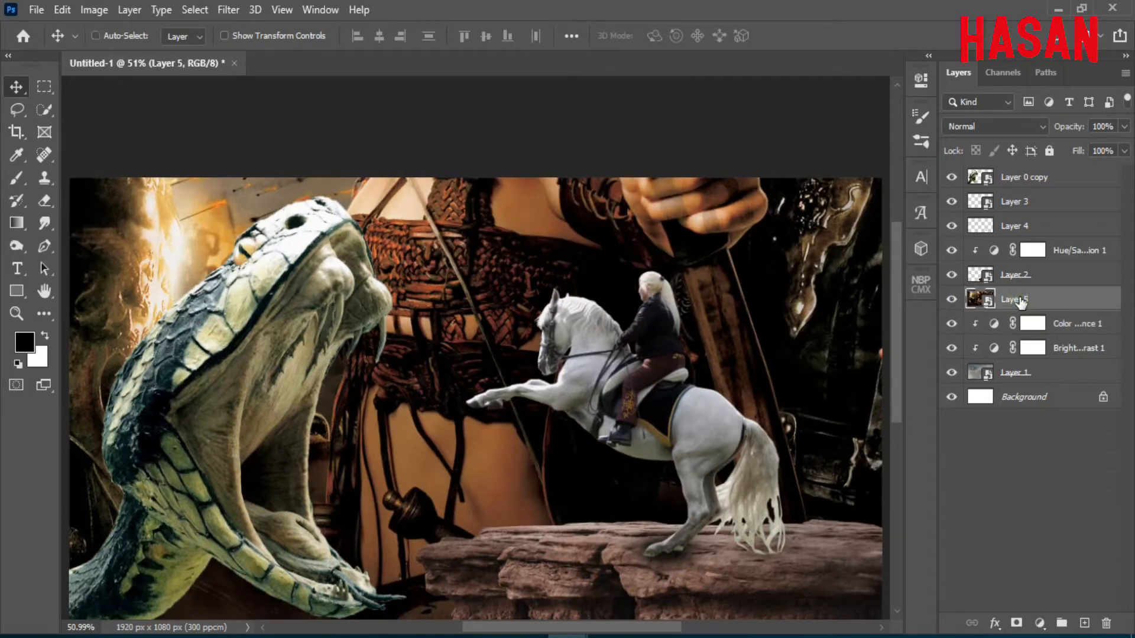
pyautogui.hotkey('ctrl', 't')
pyautogui.hotkey('ctrl', '-')
pyautogui.hotkey('ctrl', '-')
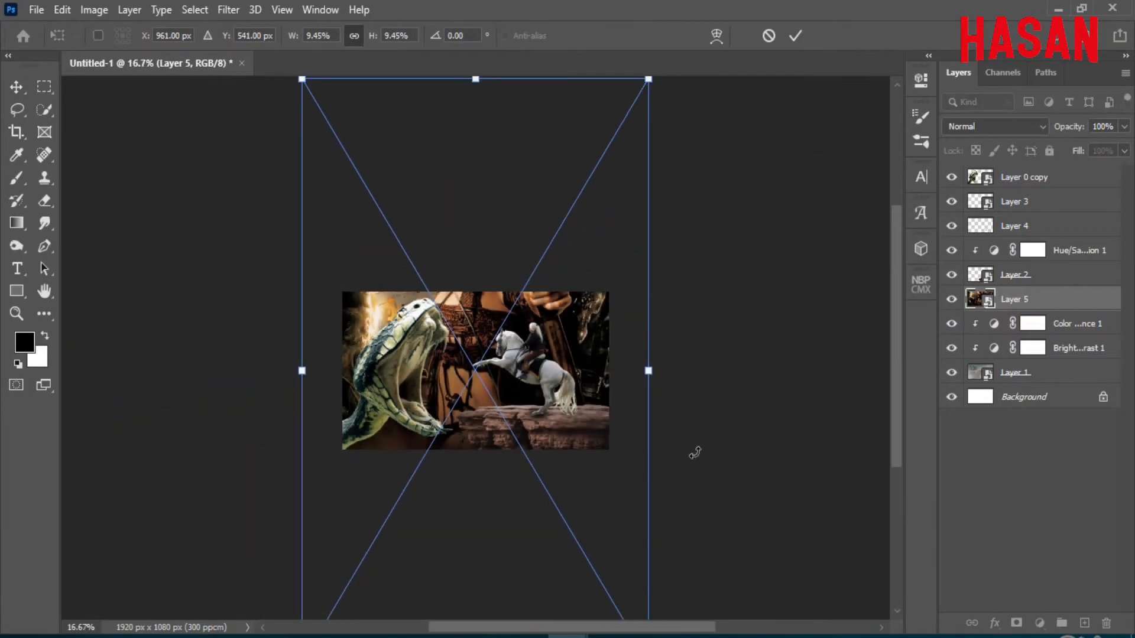
pyautogui.moveTo(648, 370)
pyautogui.mouseDown()
pyautogui.moveTo(574, 367)
pyautogui.moveTo(631, 357)
pyautogui.mouseUp()
pyautogui.moveTo(554, 397); pyautogui.dragTo(542, 260)
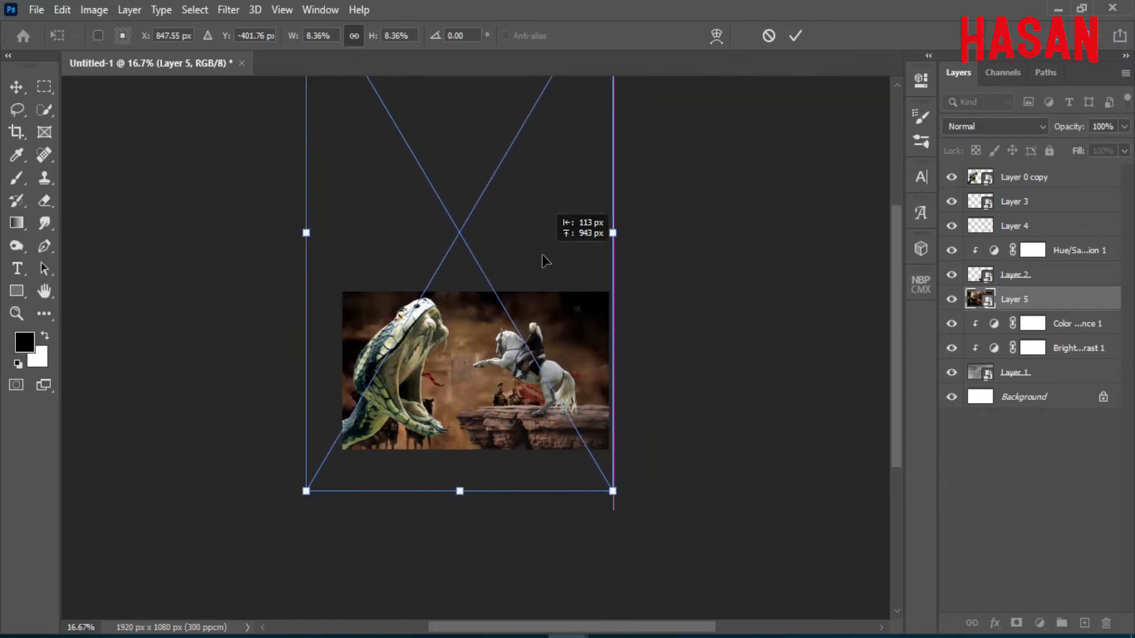
# Reposition the battle scene behind the snake and horse, scale it to 7.89%, apply the transform and nudge it upward.
pyautogui.hotkey('ctrl', '-')
pyautogui.hotkey('ctrl', '-')
pyautogui.scroll(5, 494, 357)
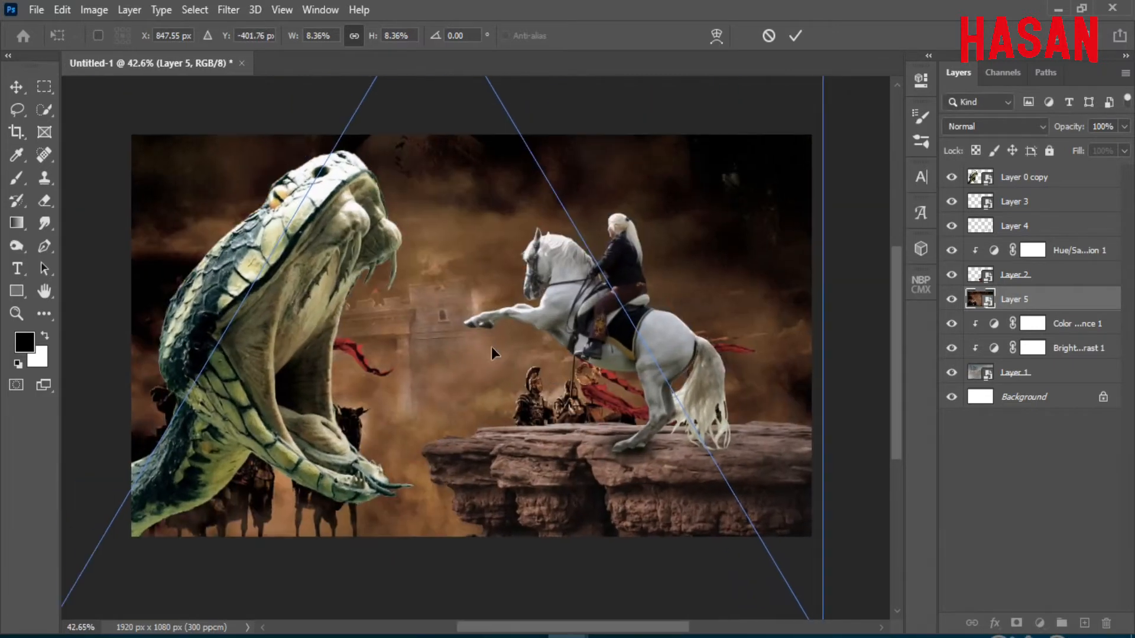
pyautogui.moveTo(491, 346); pyautogui.dragTo(550, 251)
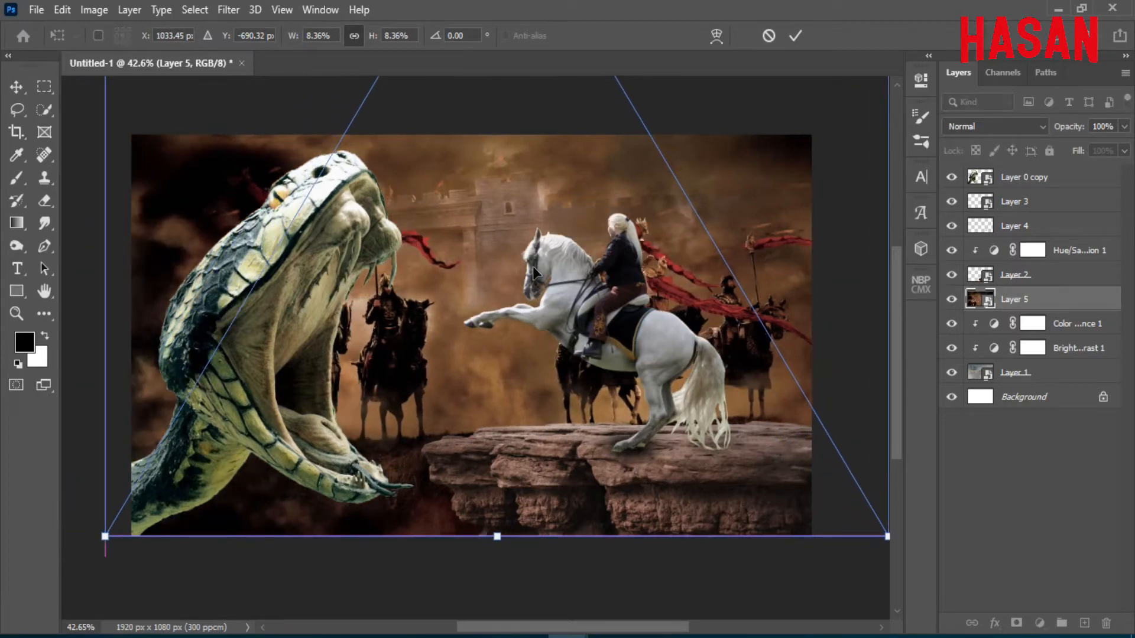
pyautogui.scroll(-2, 599, 433)
pyautogui.moveTo(598, 434); pyautogui.dragTo(595, 446)
pyautogui.moveTo(806, 115); pyautogui.dragTo(789, 114)
pyautogui.moveTo(626, 357); pyautogui.dragTo(612, 394)
pyautogui.click(796, 36)
pyautogui.hotkey('ctrl', '0')
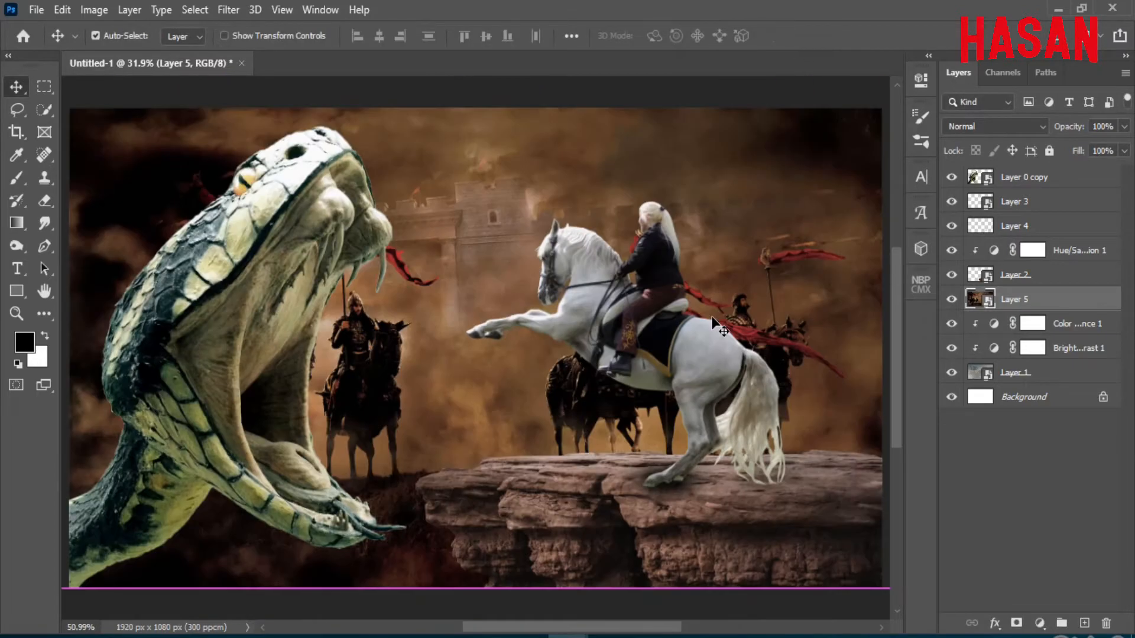
pyautogui.moveTo(712, 317); pyautogui.dragTo(713, 304)
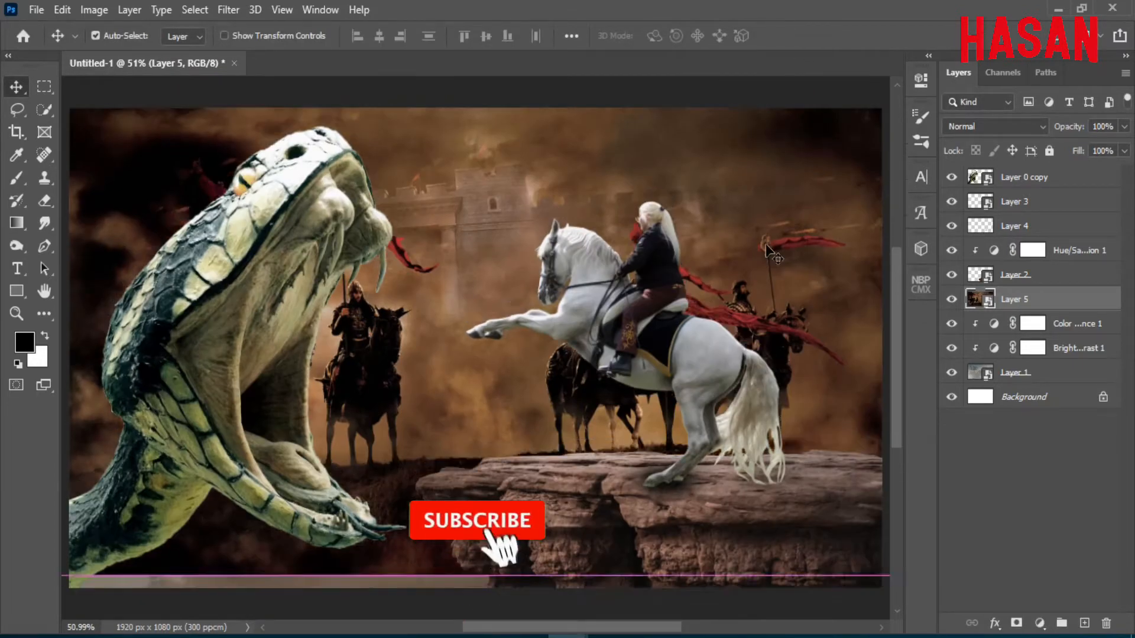
# Set the battle scene layer to 70% opacity and 88% fill, toggling the visibility of forest Layer 1 to compare.
pyautogui.moveTo(1077, 154); pyautogui.dragTo(1033, 162)
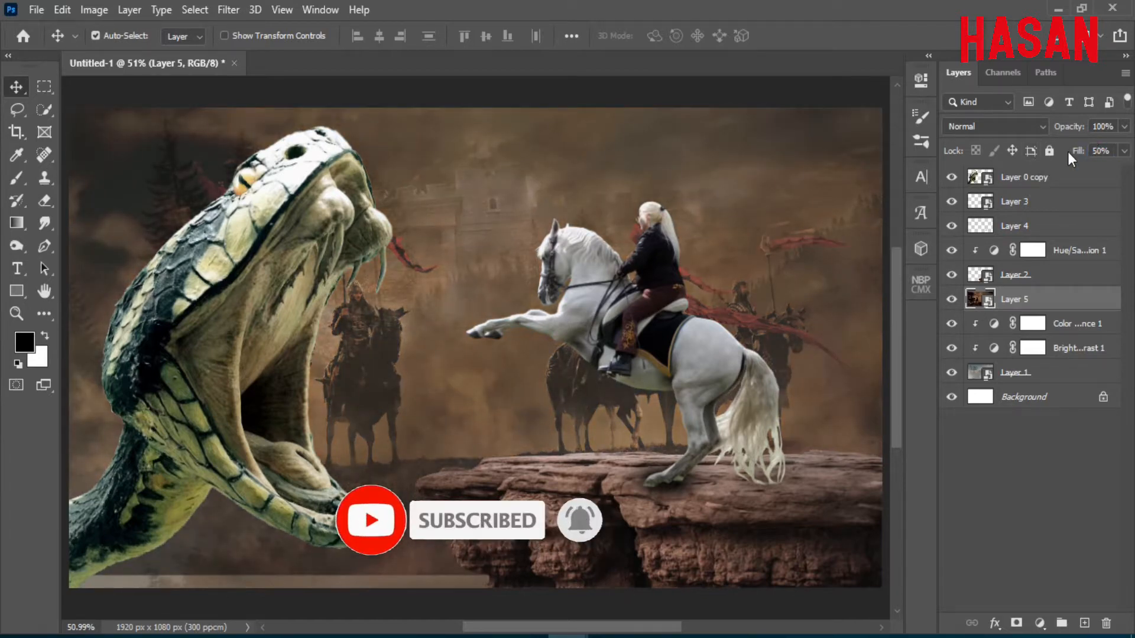
pyautogui.hotkey('ctrl', 'z')
pyautogui.moveTo(1077, 126); pyautogui.dragTo(1070, 155)
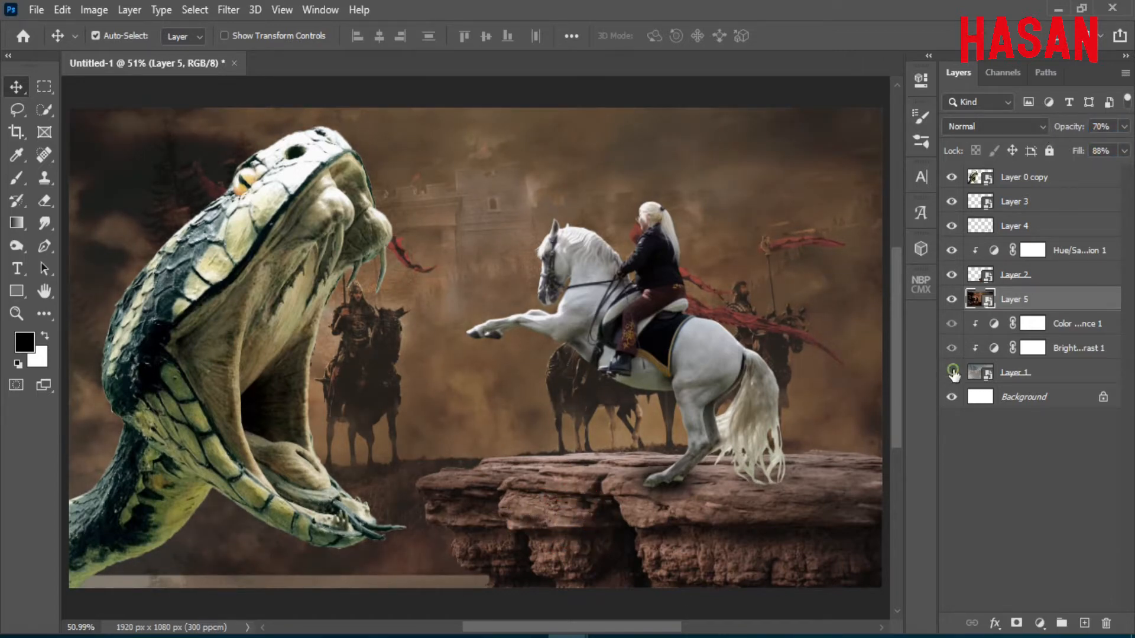
pyautogui.click(951, 372)
# Move the battle scene layer down to cover the gap along the canvas's lower edge and fit the image in view.
pyautogui.hotkey('ctrl', 't')
pyautogui.moveTo(476, 576); pyautogui.dragTo(478, 590)
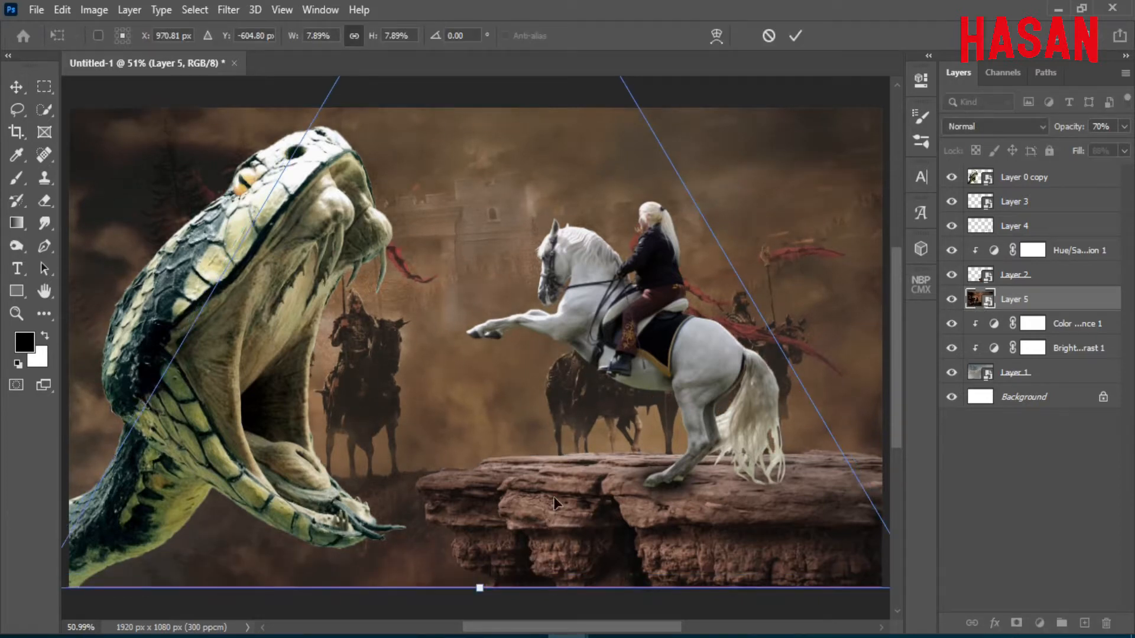
pyautogui.moveTo(550, 495); pyautogui.dragTo(559, 454)
pyautogui.click(768, 35)
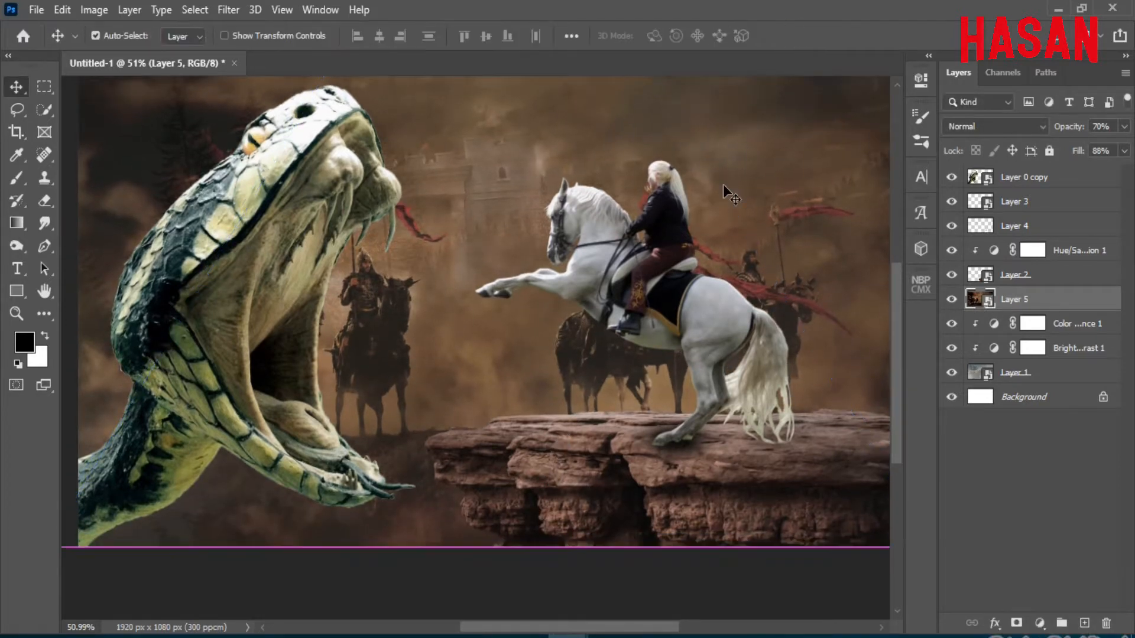
pyautogui.click(727, 196)
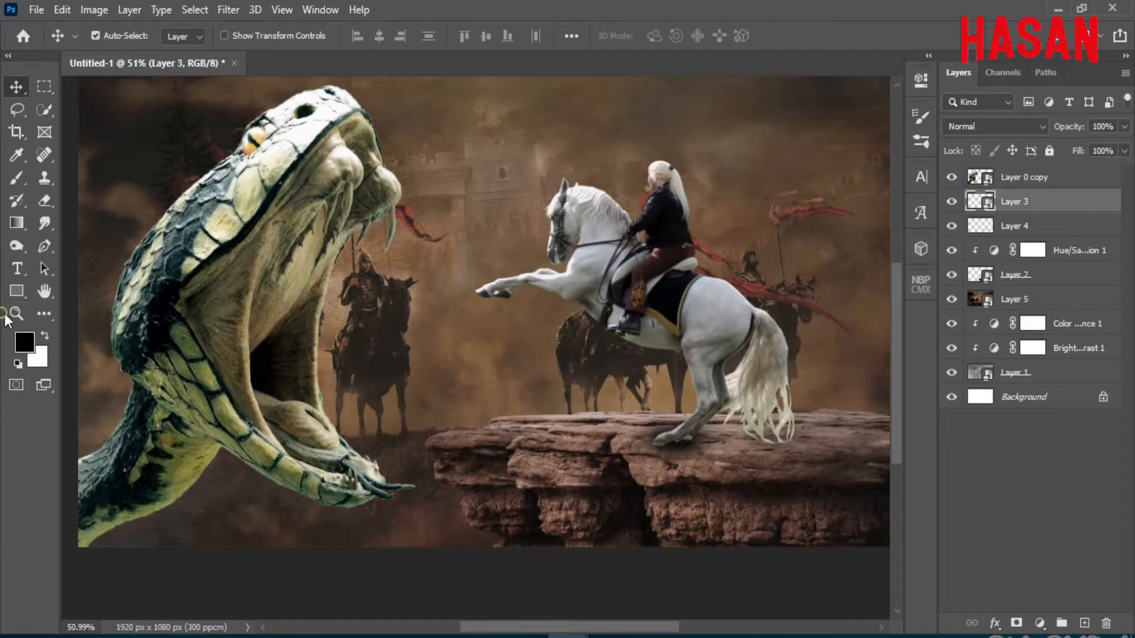
pyautogui.press('z')
pyautogui.click(500, 35)
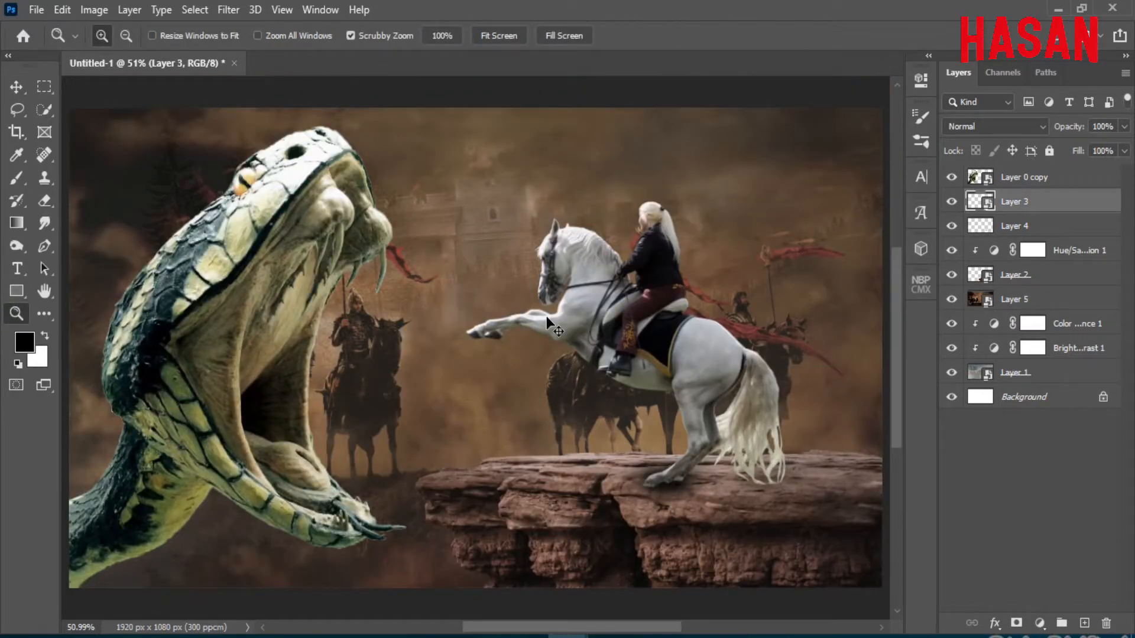
# Apply a Gaussian Blur with a 1-pixel radius to the battle scene on Layer 5 and collapse its filter list.
pyautogui.click(1046, 298)
pyautogui.click(228, 10)
pyautogui.moveTo(283, 207)
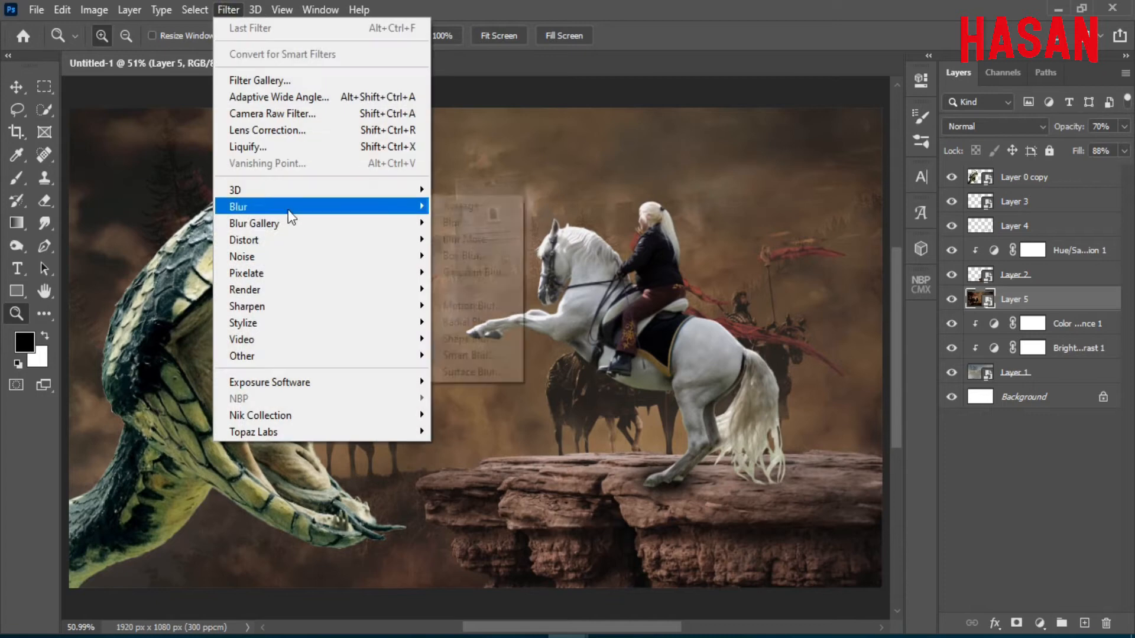
pyautogui.click(477, 271)
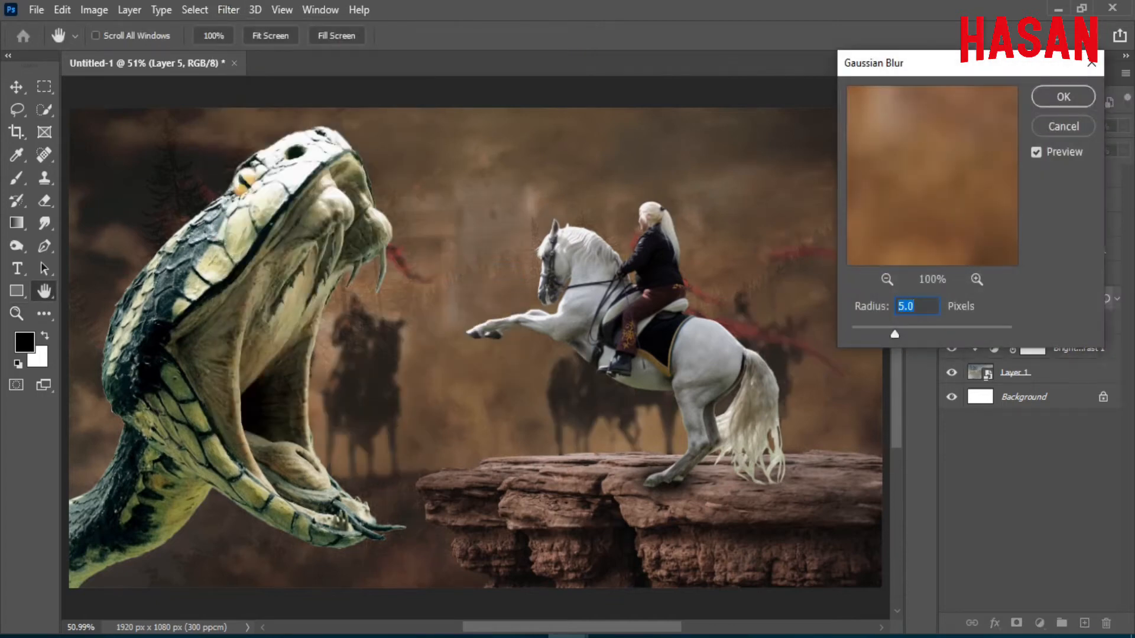
pyautogui.press('BackSpace')
pyautogui.write('2')
pyautogui.moveTo(919, 305); pyautogui.dragTo(845, 313)
pyautogui.write('1')
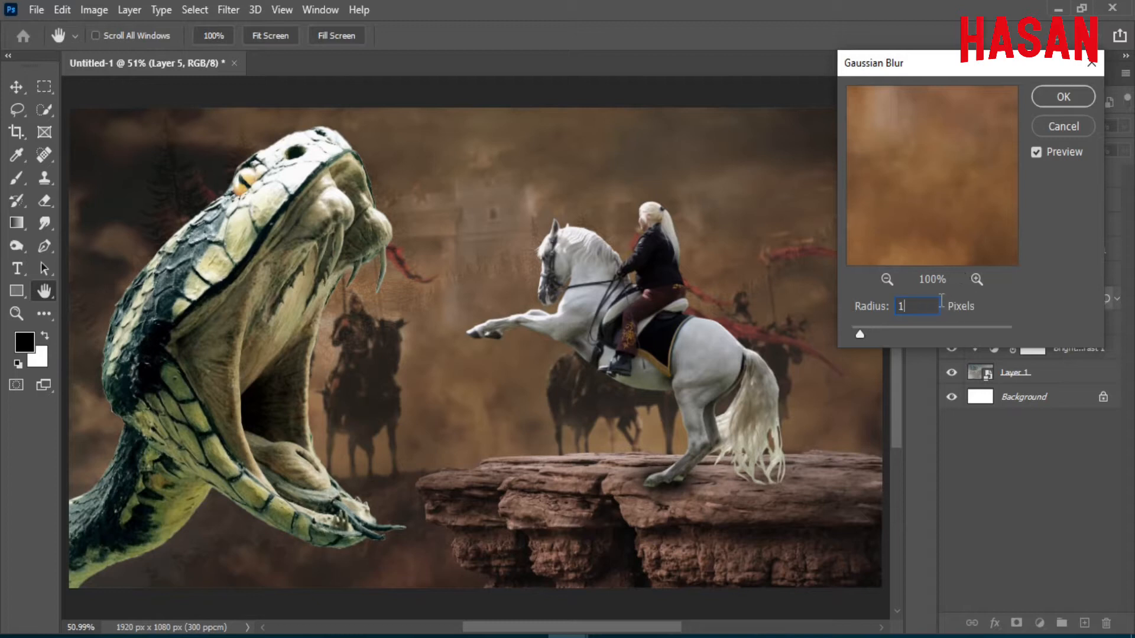
pyautogui.moveTo(917, 308); pyautogui.dragTo(859, 312)
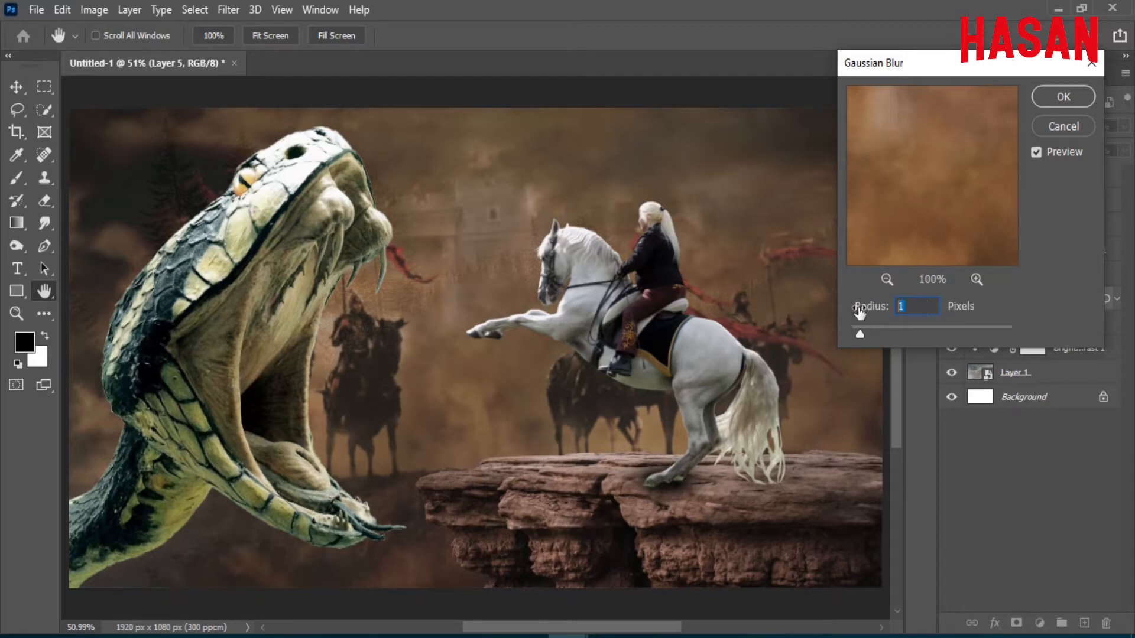
pyautogui.click(1117, 301)
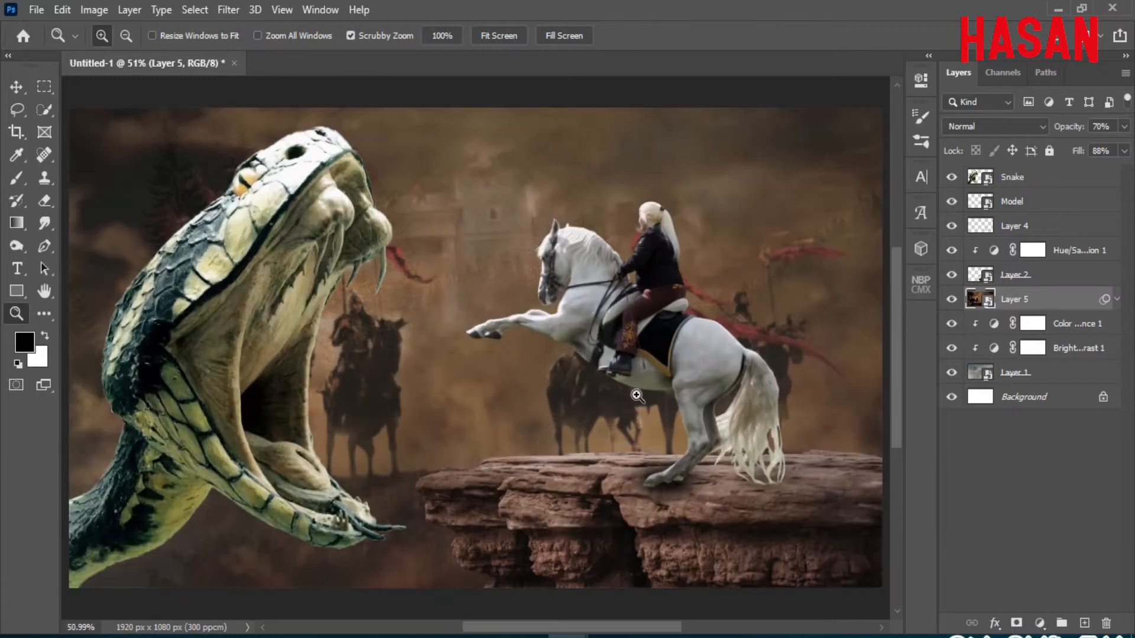
# Apply Camera Raw basic corrections to the Snake layer: exposure -0.05, contrast +35, highlights -16, shadows -9, whites -11, blacks -9.
pyautogui.press('v')
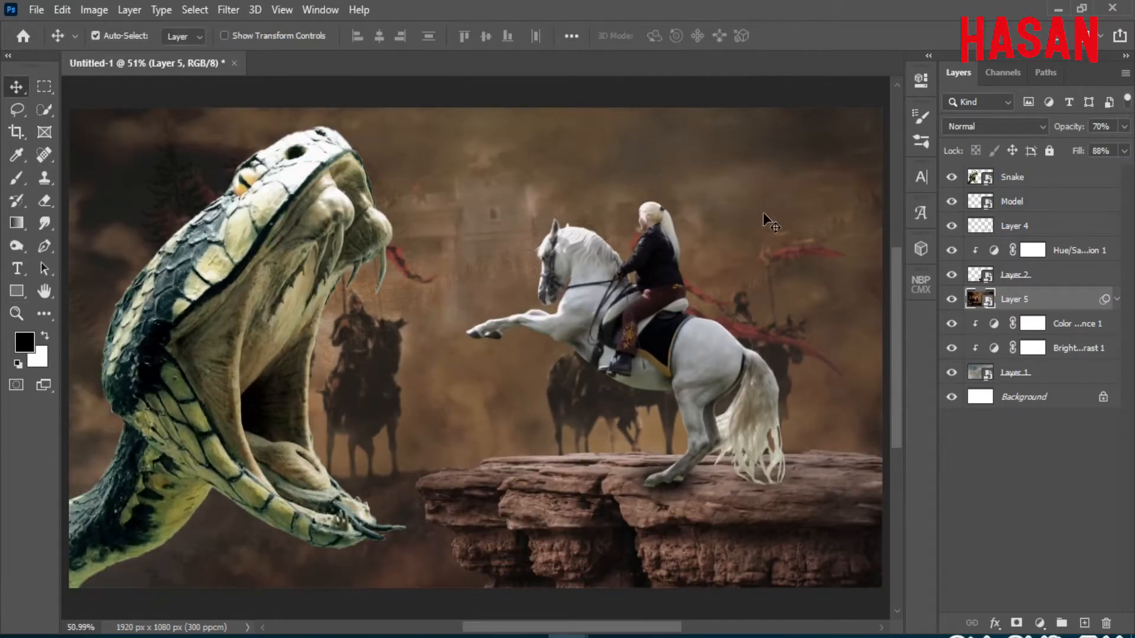
pyautogui.click(1008, 177)
pyautogui.click(235, 10)
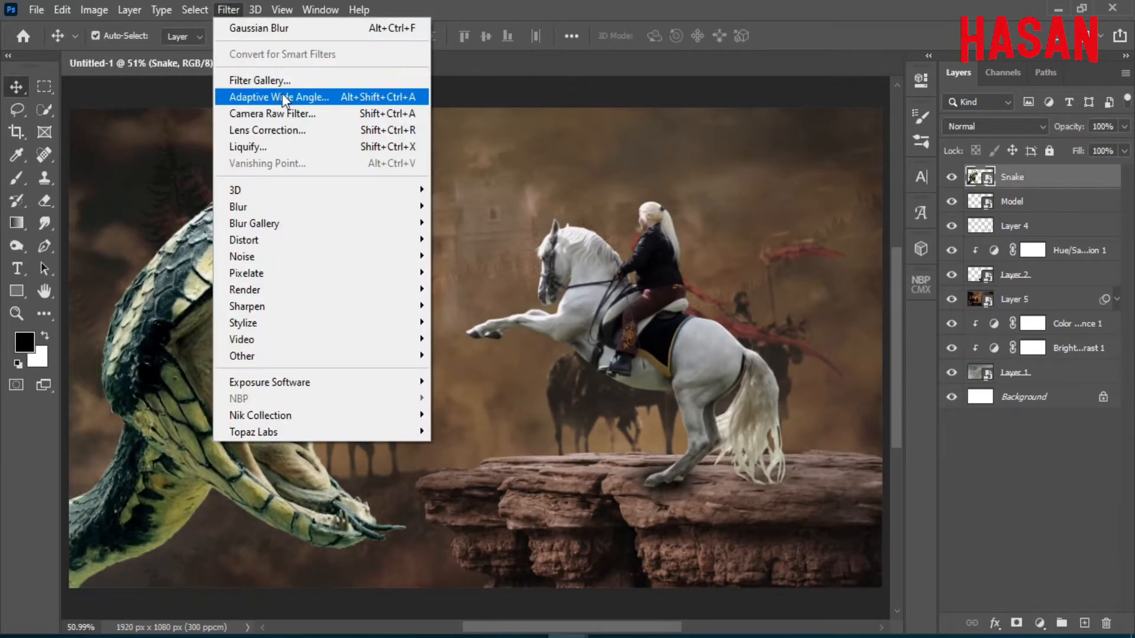
pyautogui.click(286, 111)
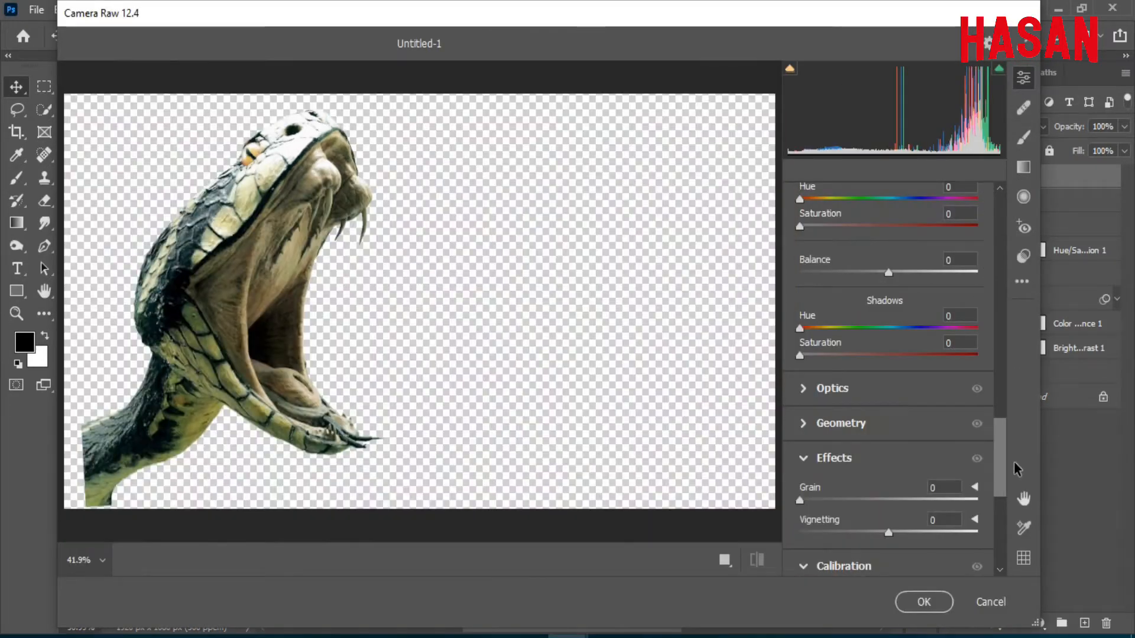
pyautogui.moveTo(1000, 443); pyautogui.dragTo(993, 241)
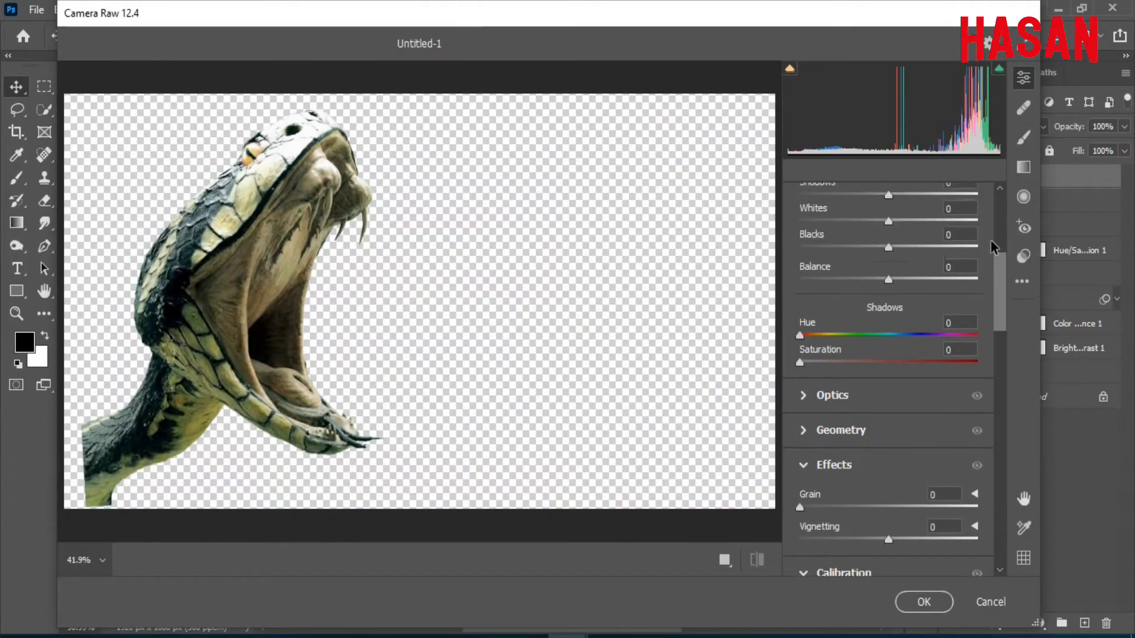
pyautogui.moveTo(889, 293); pyautogui.dragTo(888, 295)
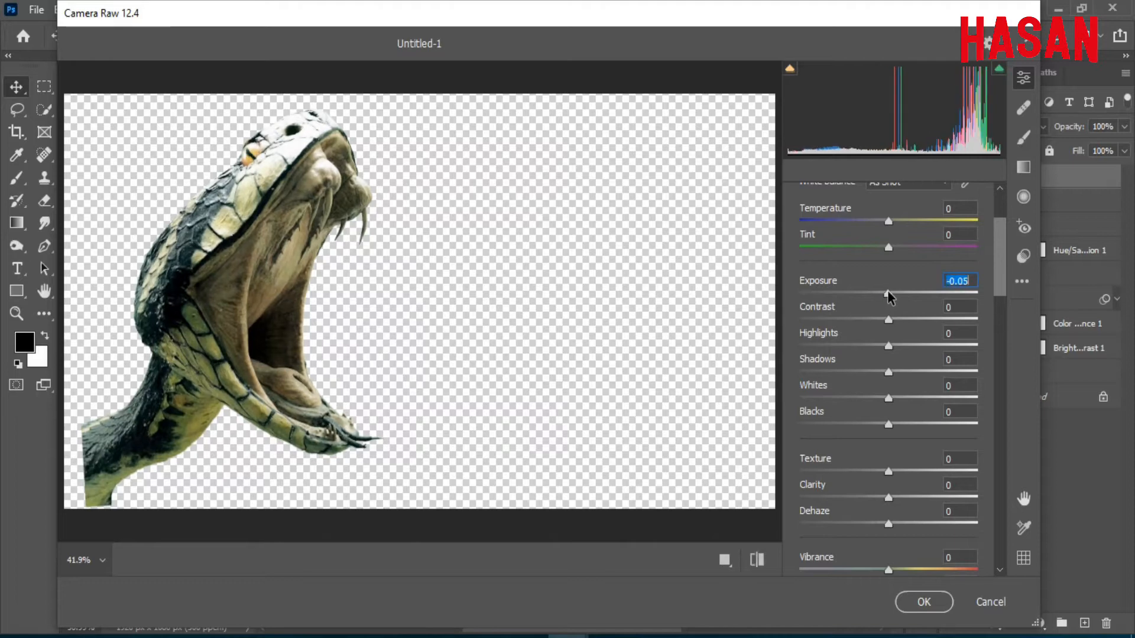
pyautogui.moveTo(890, 345)
pyautogui.mouseDown()
pyautogui.moveTo(875, 346)
pyautogui.moveTo(885, 320)
pyautogui.moveTo(932, 323)
pyautogui.moveTo(864, 300)
pyautogui.moveTo(885, 302)
pyautogui.moveTo(882, 328)
pyautogui.moveTo(906, 354)
pyautogui.moveTo(880, 357)
pyautogui.mouseUp()
pyautogui.scroll(-2, 946, 319)
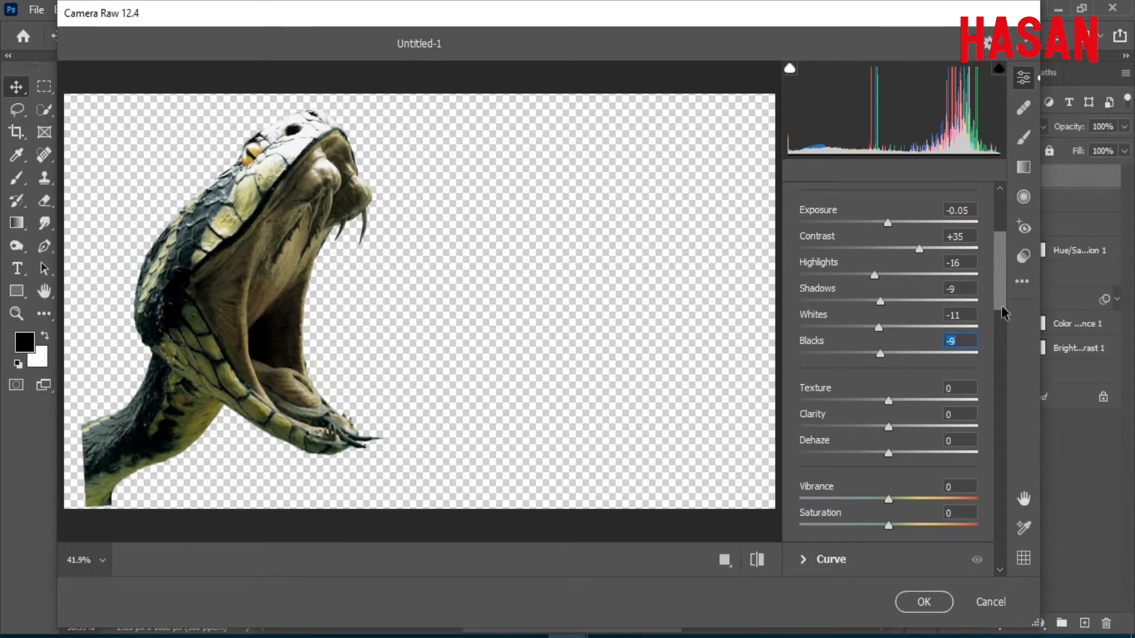
# Desaturate the snake's oranges to -37 and yellows to -31 in the Color Mixer, apply the filter and collapse its filter list.
pyautogui.scroll(-8, 1003, 314)
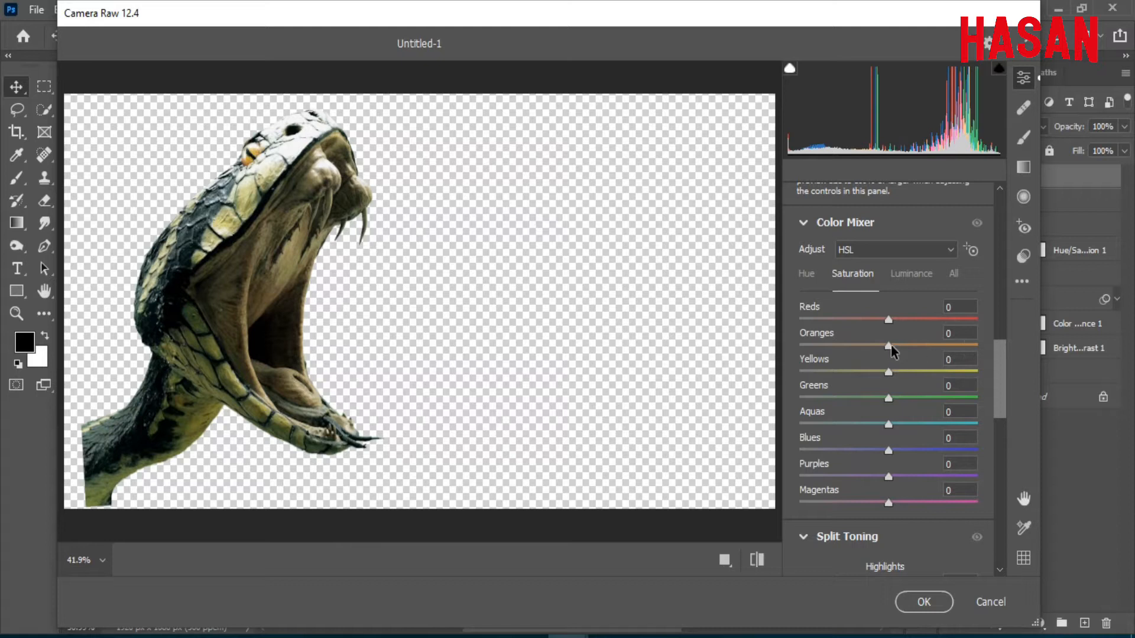
pyautogui.moveTo(888, 346); pyautogui.dragTo(864, 385)
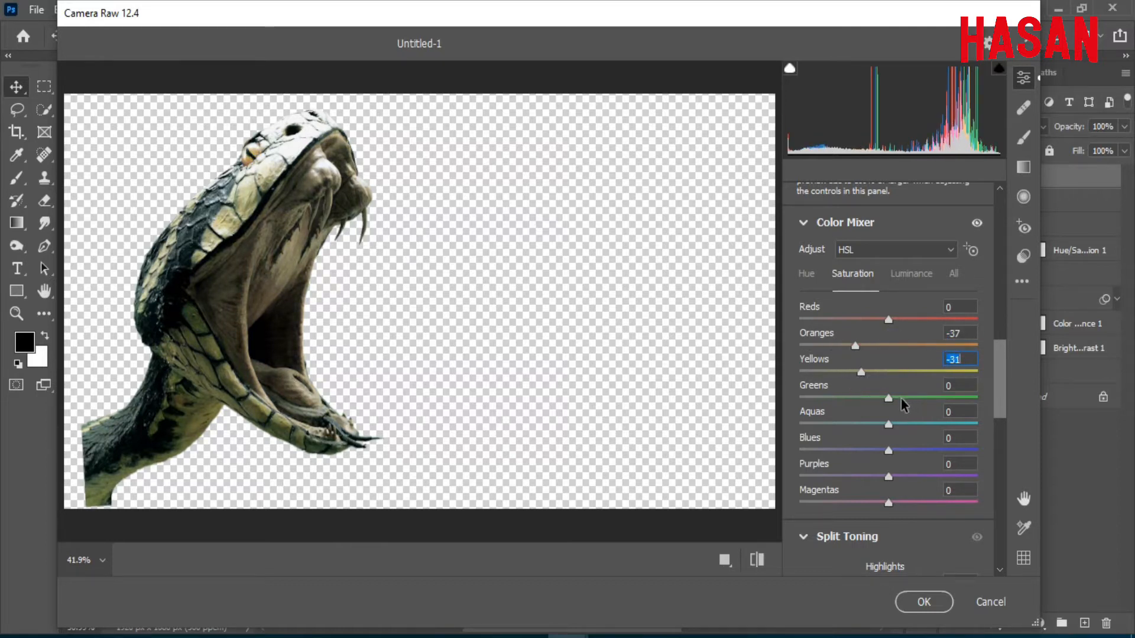
pyautogui.scroll(-1, 1007, 418)
pyautogui.click(924, 602)
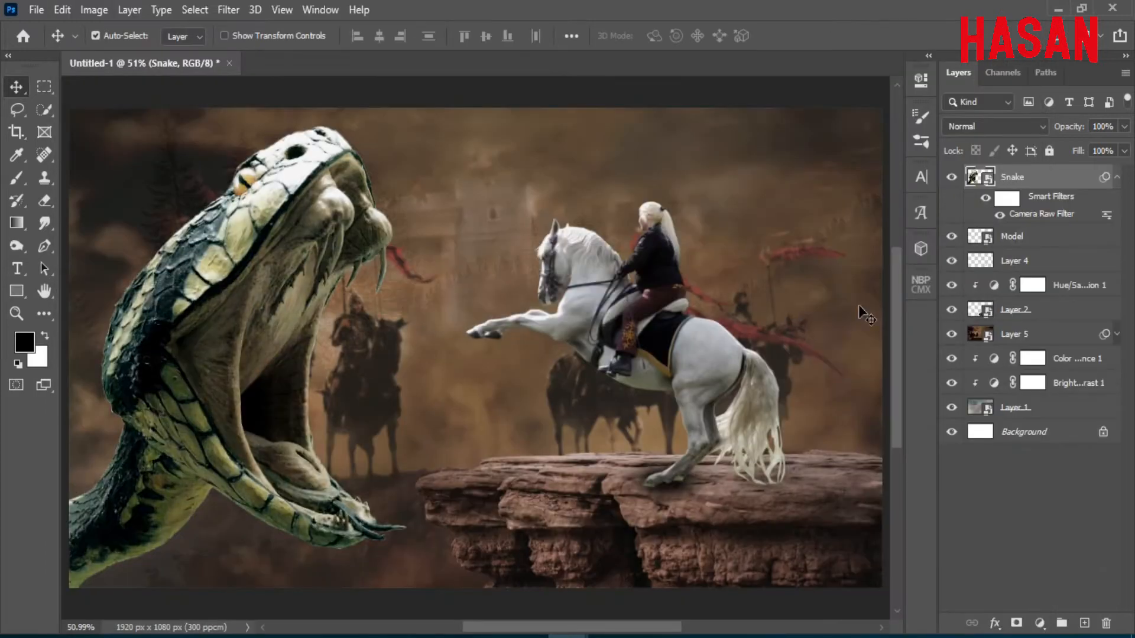
pyautogui.click(1117, 177)
# Darken the Model layer in Camera Raw with exposure -0.15, contrast +18, highlights -9, shadows -13 and whites -8.
pyautogui.click(1020, 206)
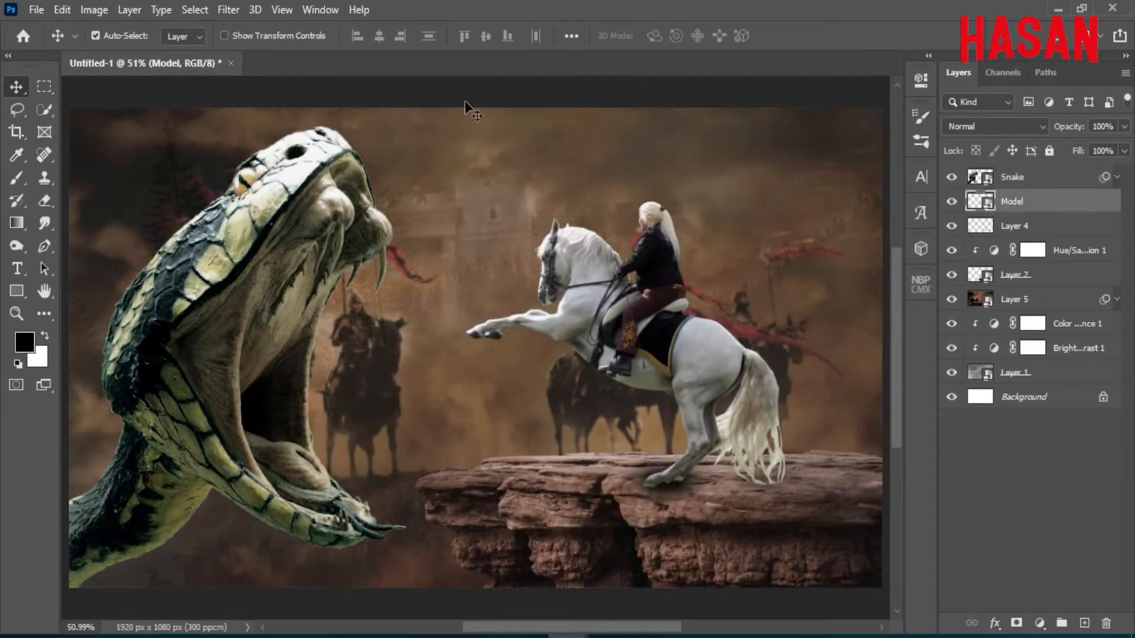
pyautogui.click(228, 9)
pyautogui.click(309, 109)
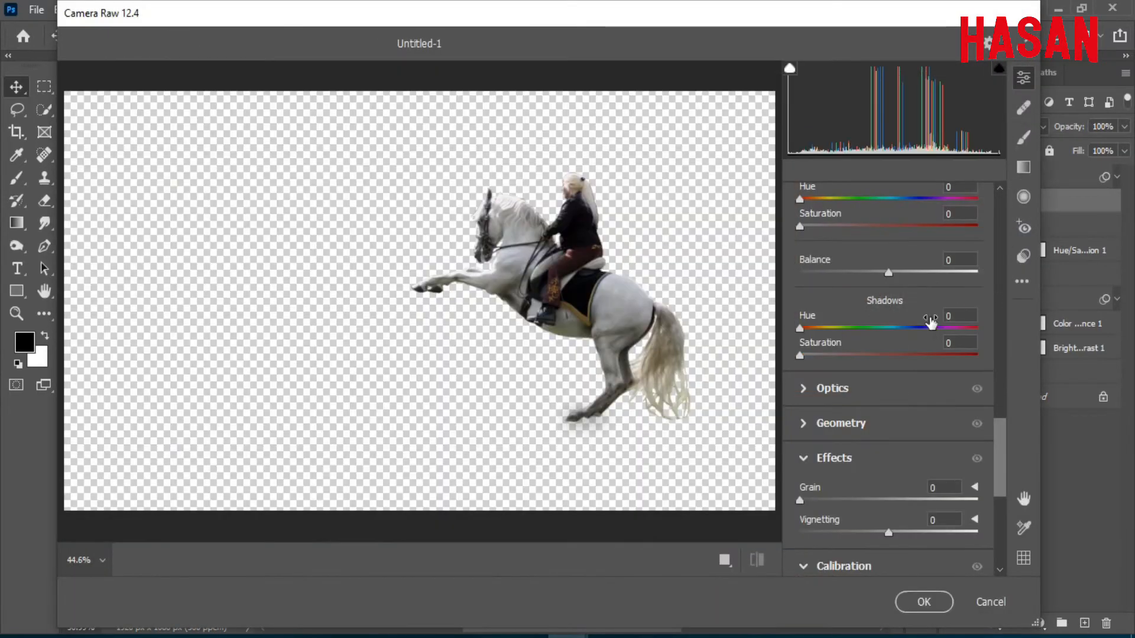
pyautogui.moveTo(1000, 436); pyautogui.dragTo(1000, 210)
pyautogui.moveTo(886, 414); pyautogui.dragTo(877, 488)
pyautogui.moveTo(889, 512); pyautogui.dragTo(881, 513)
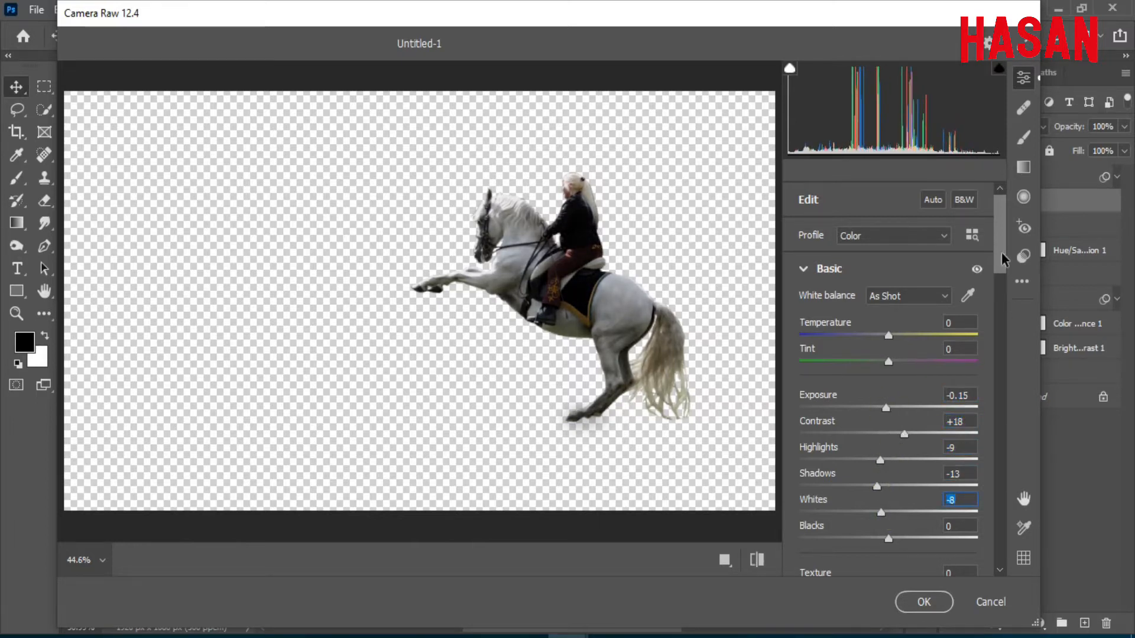
# Apply the Camera Raw corrections to the Model layer, collapse its filter list and toggle the layer's visibility to check it.
pyautogui.scroll(-5, 976, 332)
pyautogui.moveTo(1001, 297); pyautogui.dragTo(1001, 345)
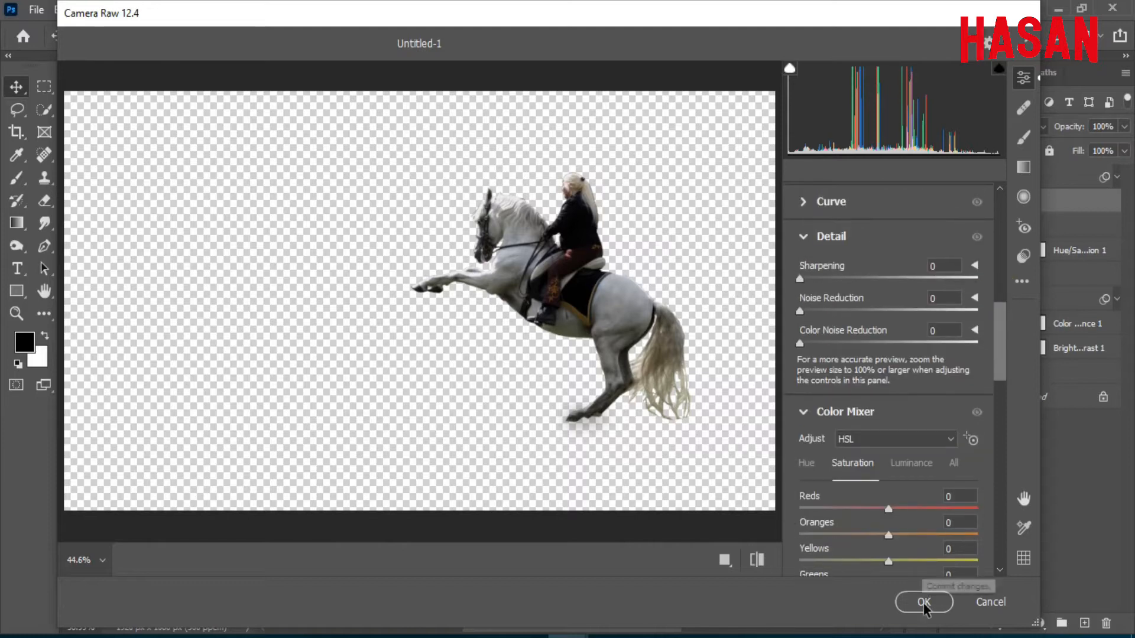
pyautogui.click(924, 602)
pyautogui.click(1115, 202)
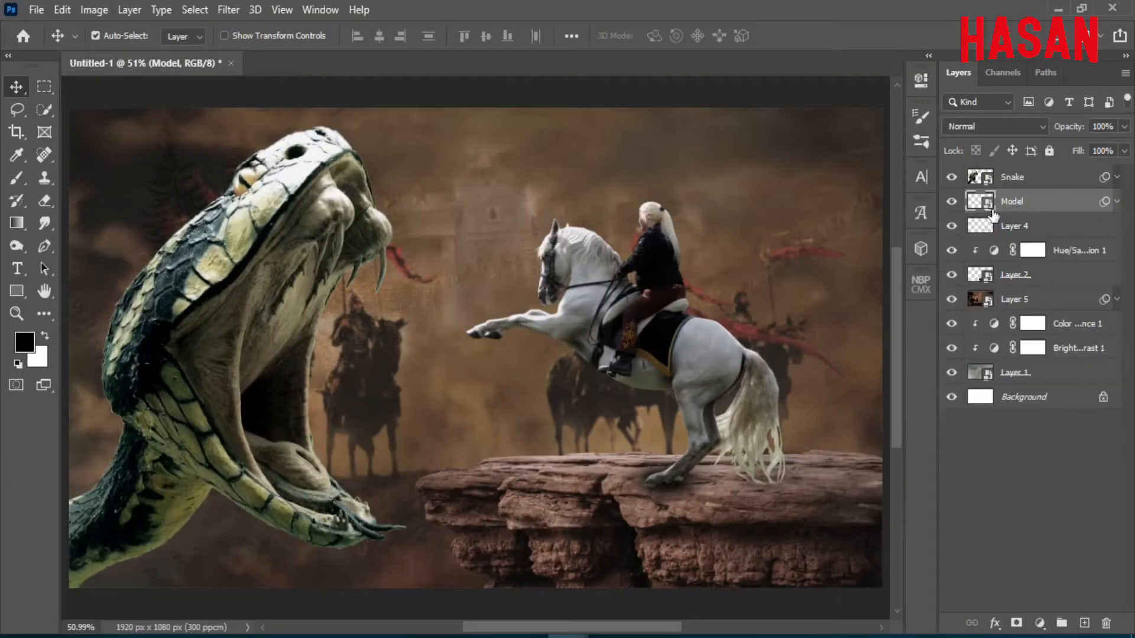
pyautogui.doubleClick(952, 202)
# Copy the lantern from Lamp.png into the composite above the Snake layer and put the lamp document away.
pyautogui.click(1027, 180)
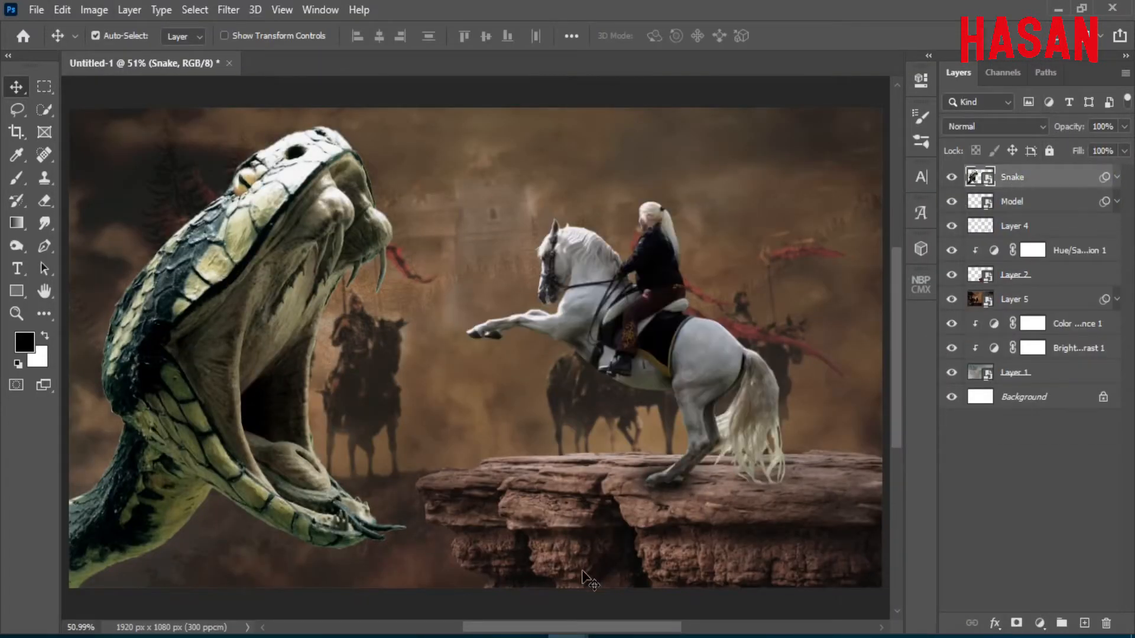
pyautogui.moveTo(566, 636)
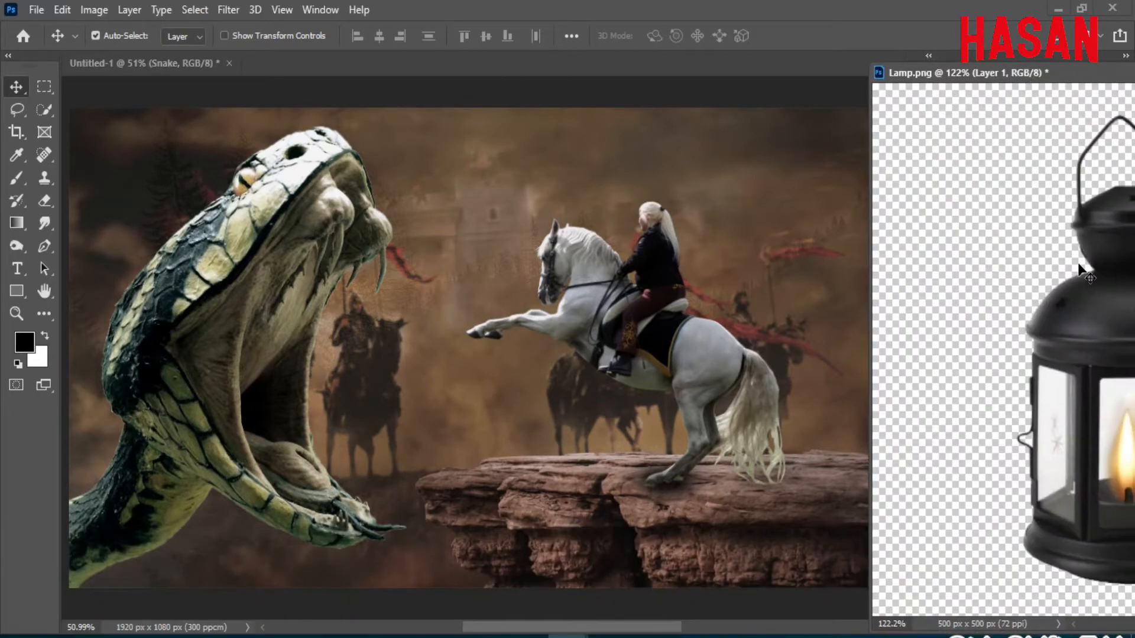
pyautogui.moveTo(1068, 357); pyautogui.dragTo(665, 374)
pyautogui.moveTo(1113, 75); pyautogui.dragTo(914, 76)
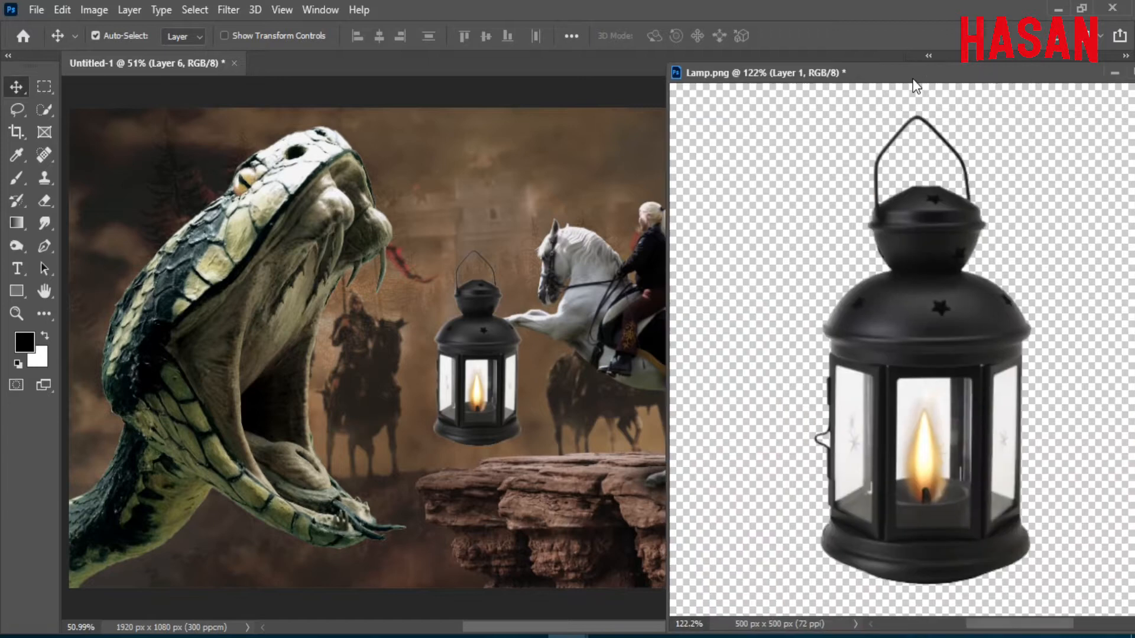
pyautogui.click(1116, 72)
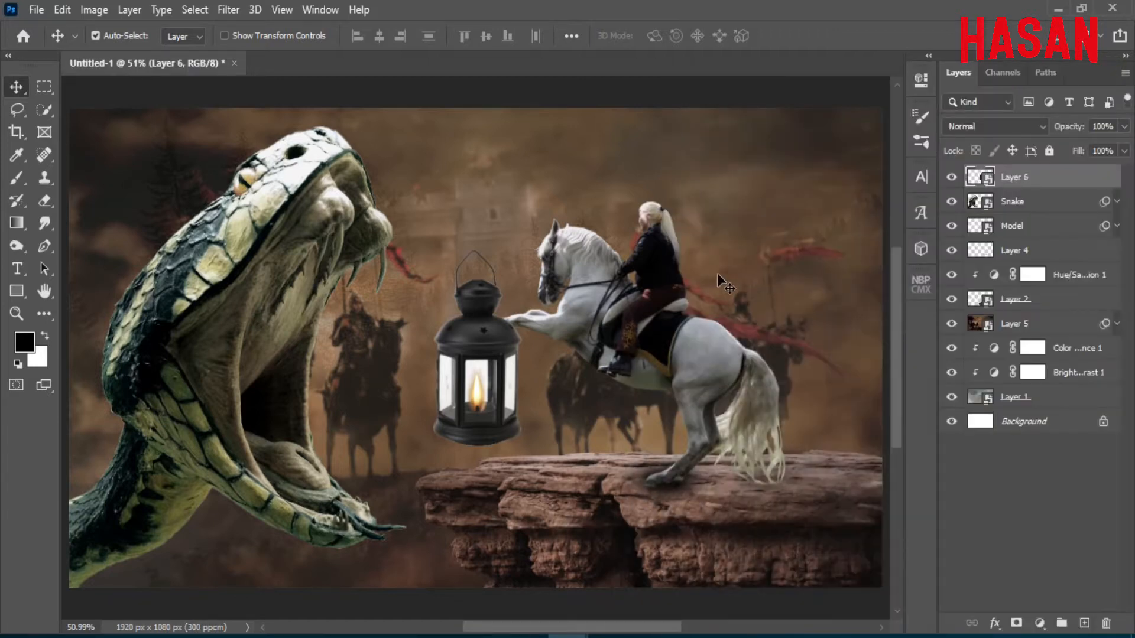
# Free-transform the lantern, undoing the unwanted adjustments, and scale it down to 1.18% between the snake and the horse.
pyautogui.press('ctrl')
pyautogui.hotkey('ctrl', 't')
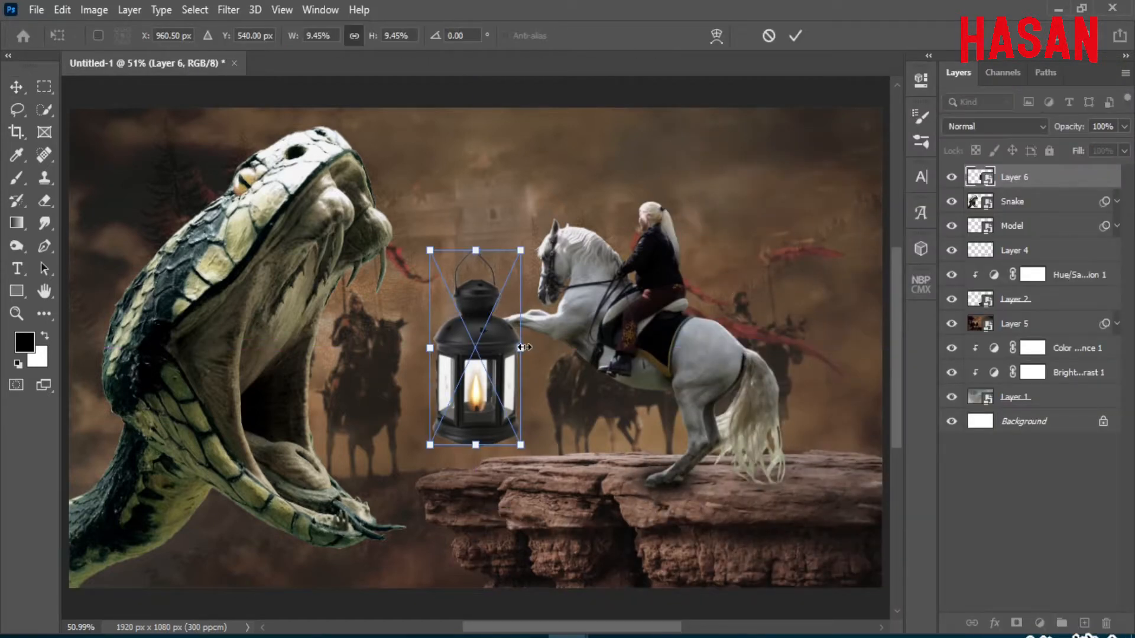
pyautogui.moveTo(521, 348); pyautogui.dragTo(588, 466)
pyautogui.moveTo(559, 348); pyautogui.dragTo(664, 293)
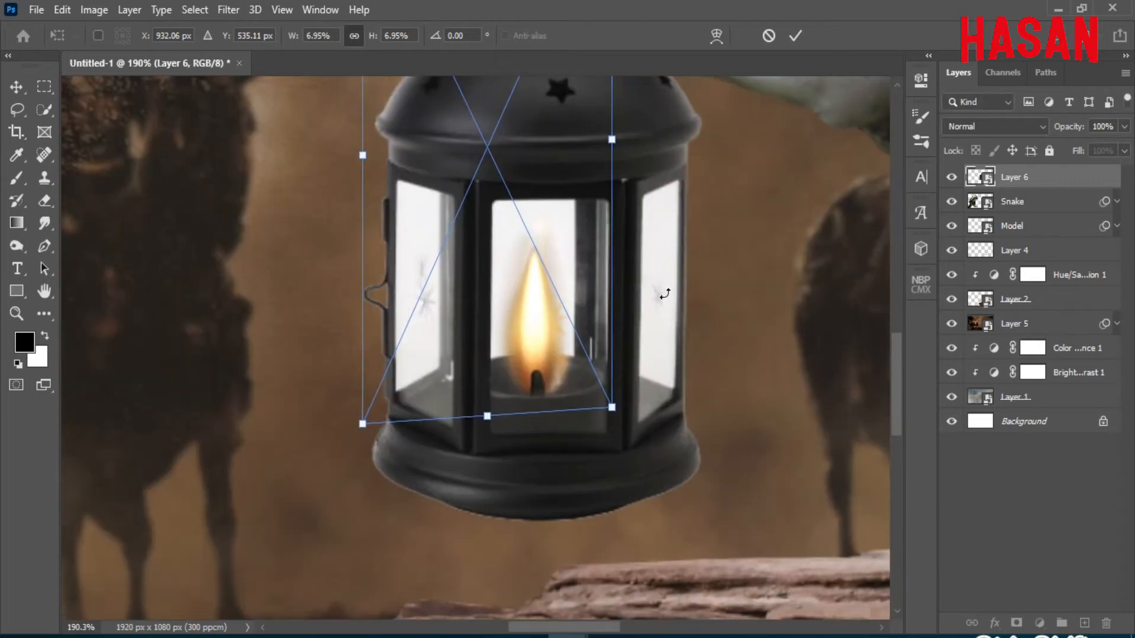
pyautogui.moveTo(544, 149); pyautogui.dragTo(554, 334)
pyautogui.moveTo(641, 417); pyautogui.dragTo(684, 261)
pyautogui.hotkey('ctrl', 'z')
pyautogui.moveTo(707, 392); pyautogui.dragTo(619, 362)
pyautogui.hotkey('ctrl', 'z')
pyautogui.hotkey('ctrl', 'z')
pyautogui.moveTo(722, 239); pyautogui.dragTo(705, 315)
pyautogui.moveTo(615, 253); pyautogui.dragTo(601, 453)
# Place the lantern on the tip of the rock cliff at 2.09% scale and apply the transform.
pyautogui.scroll(-5, 601, 454)
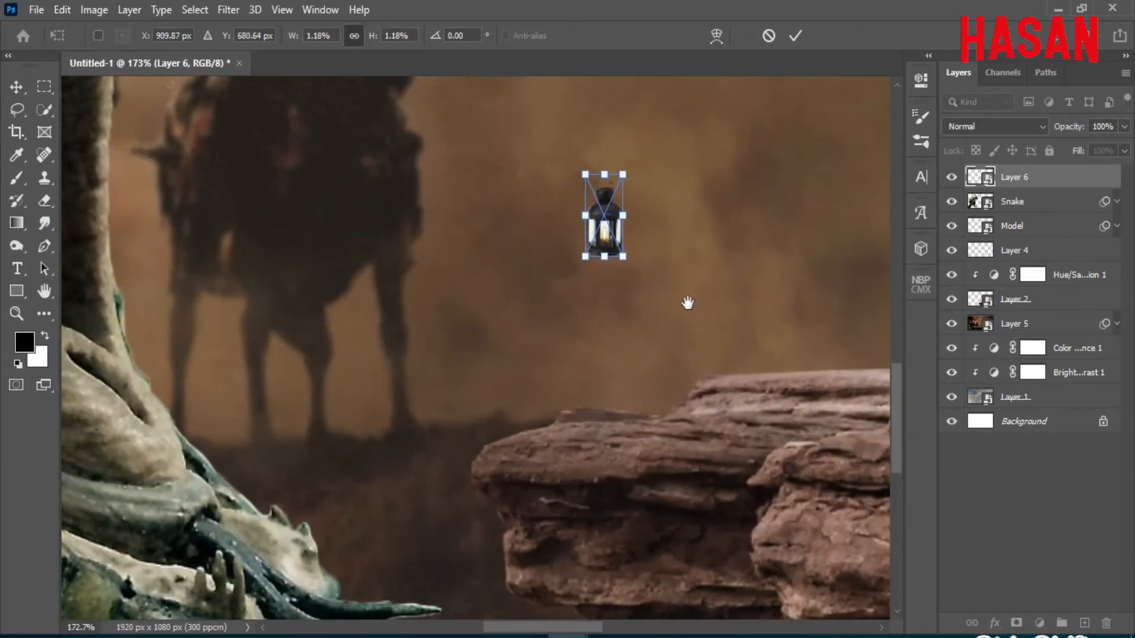
pyautogui.hscroll(-2, 686, 305)
pyautogui.moveTo(625, 223); pyautogui.dragTo(625, 401)
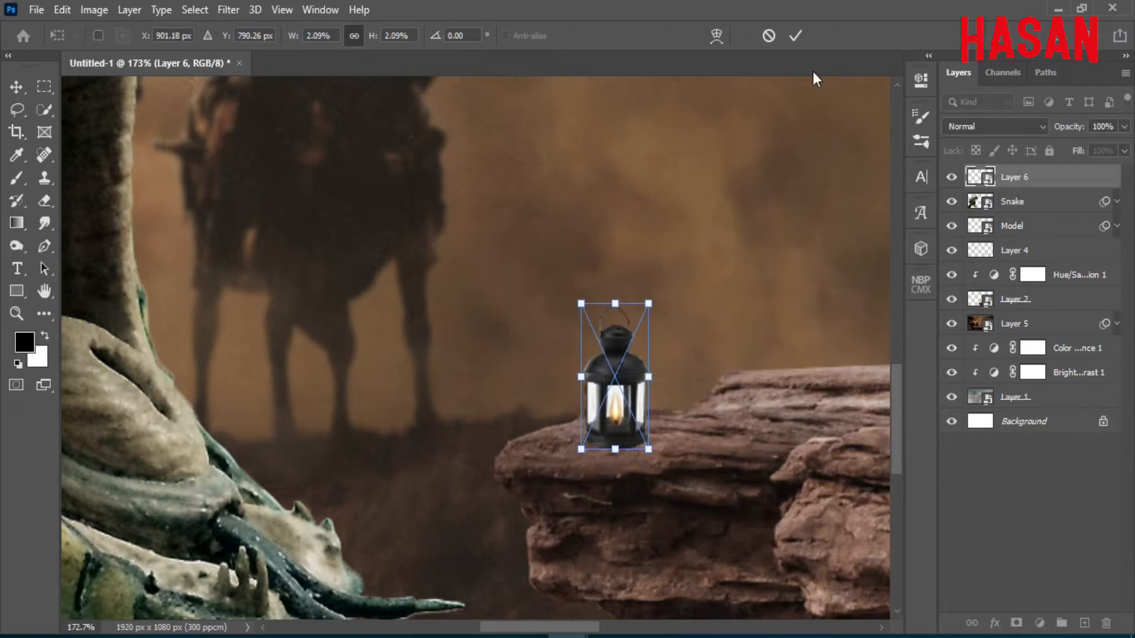
pyautogui.scroll(-6, 793, 266)
pyautogui.press('Return')
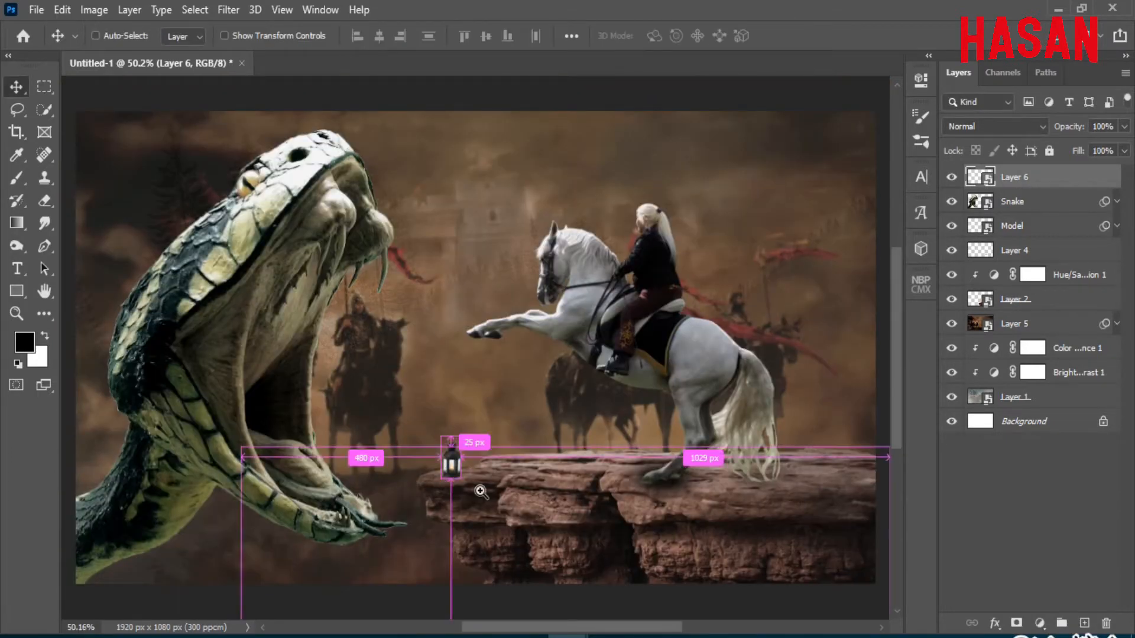
# Enlarge the lantern to 3.06%, move it up 23 px so its base rests on the rock, and apply the transform.
pyautogui.scroll(4, 502, 472)
pyautogui.hotkey('ctrl', 't')
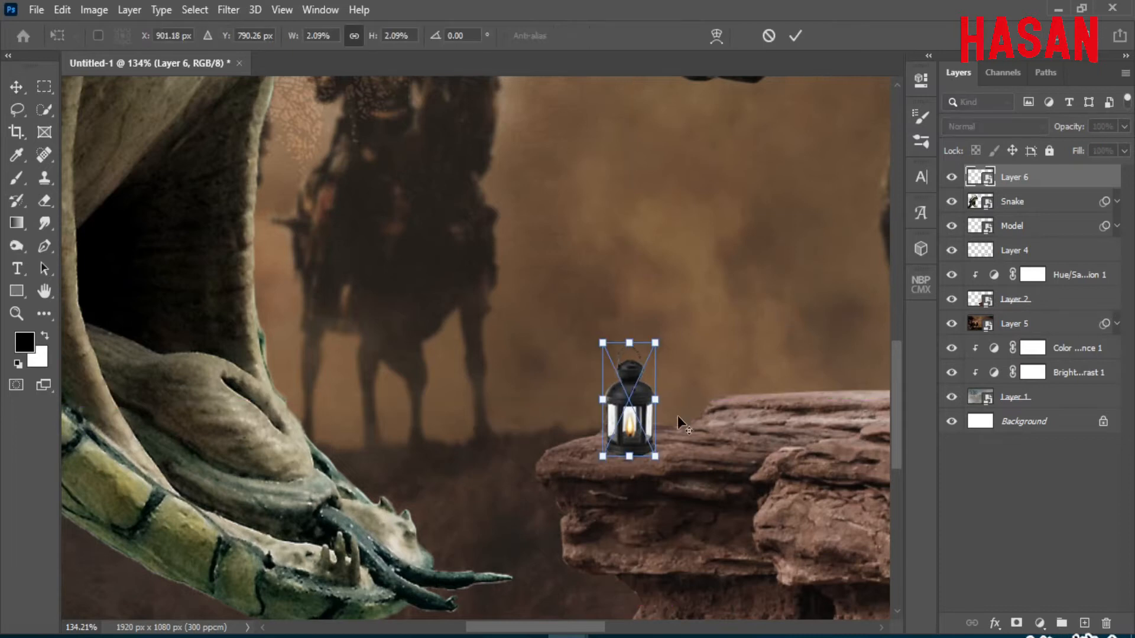
pyautogui.moveTo(663, 339); pyautogui.dragTo(667, 317)
pyautogui.moveTo(644, 435); pyautogui.dragTo(644, 405)
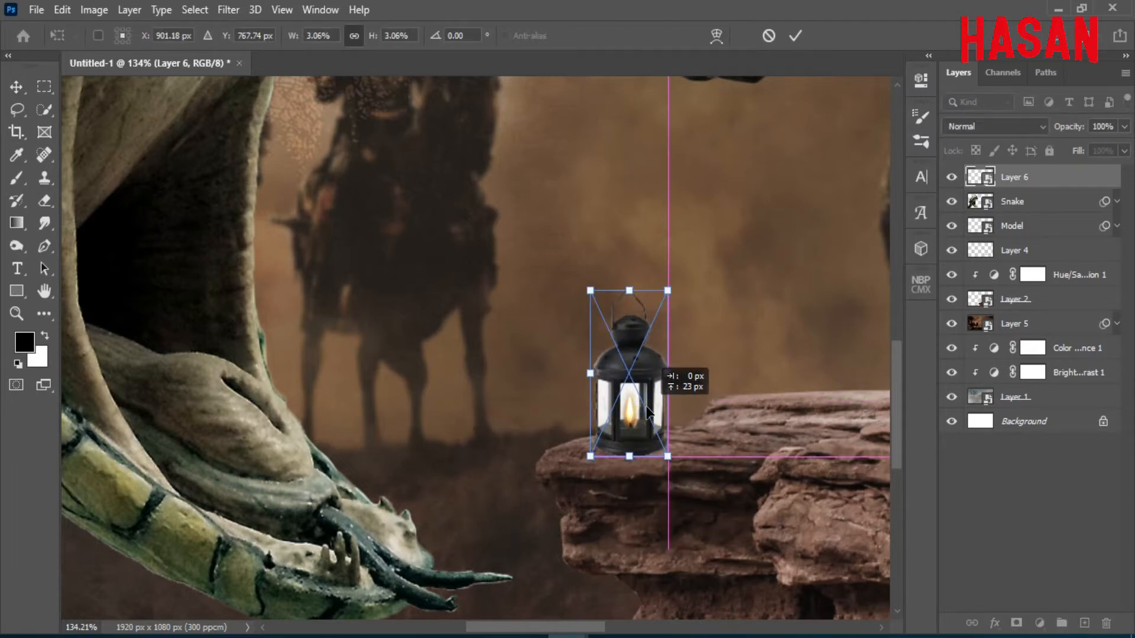
pyautogui.click(795, 36)
pyautogui.scroll(-4, 746, 321)
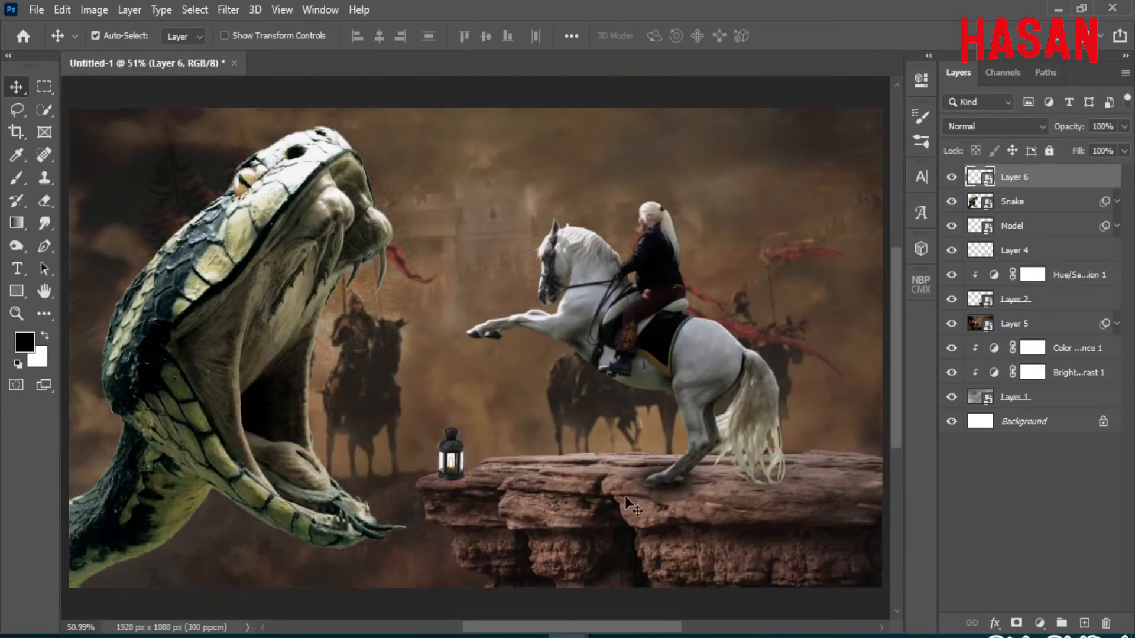
# Scale the lantern up to 3.65%, raise it 14 px to seat its base on the rock, and apply the transform.
pyautogui.scroll(8, 464, 464)
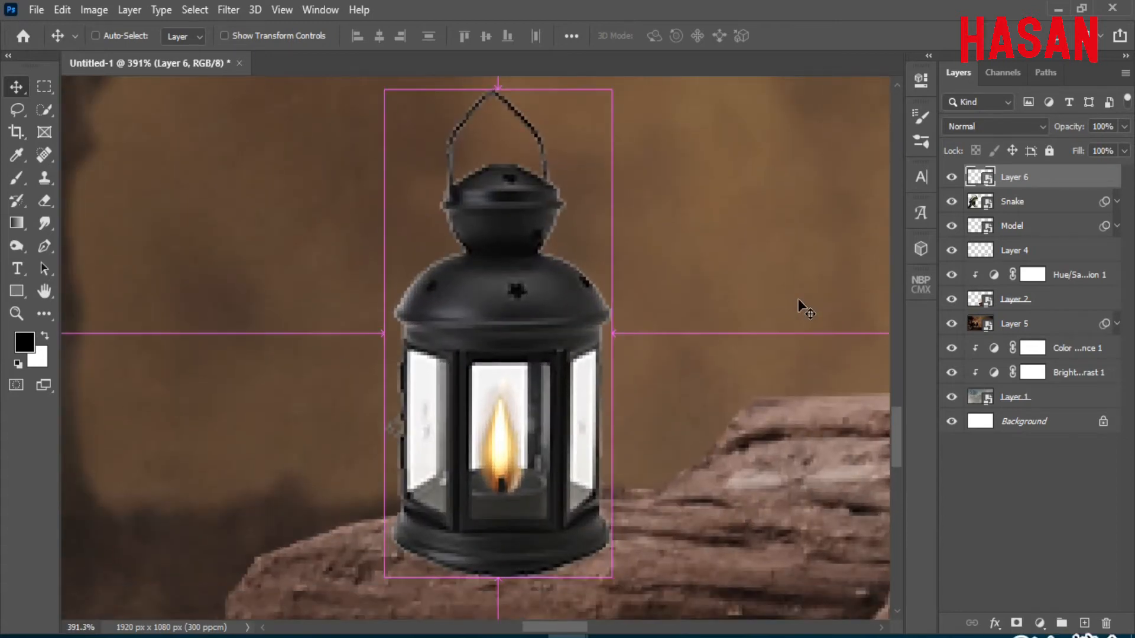
pyautogui.hotkey('ctrl', 't')
pyautogui.moveTo(615, 334); pyautogui.dragTo(634, 332)
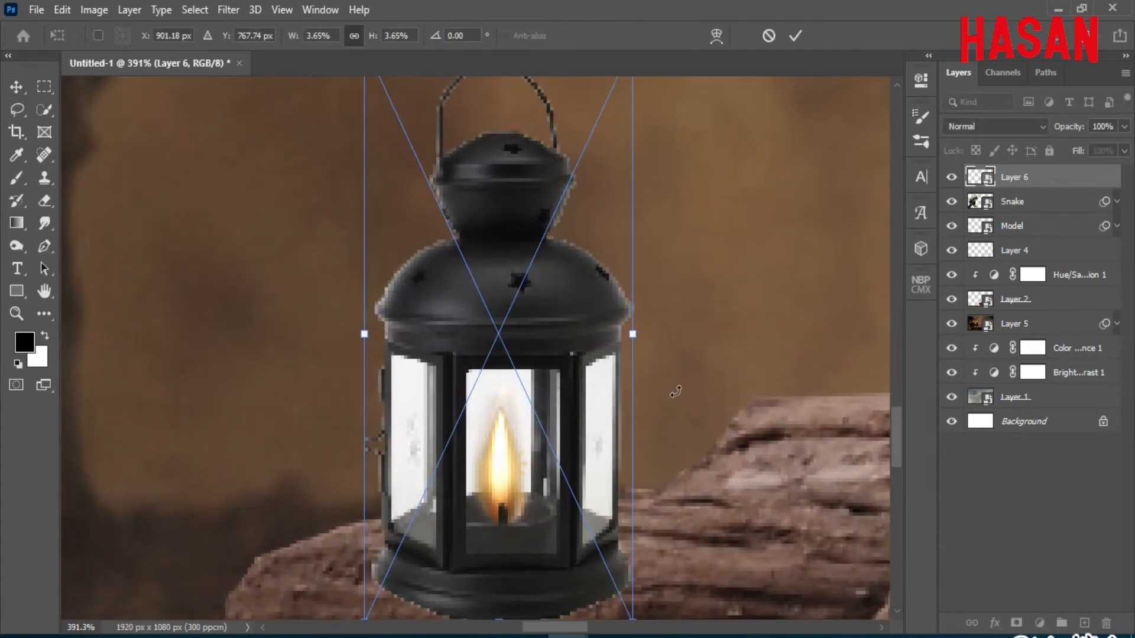
pyautogui.scroll(-6, 634, 332)
pyautogui.scroll(5, 684, 424)
pyautogui.moveTo(717, 400); pyautogui.dragTo(717, 363)
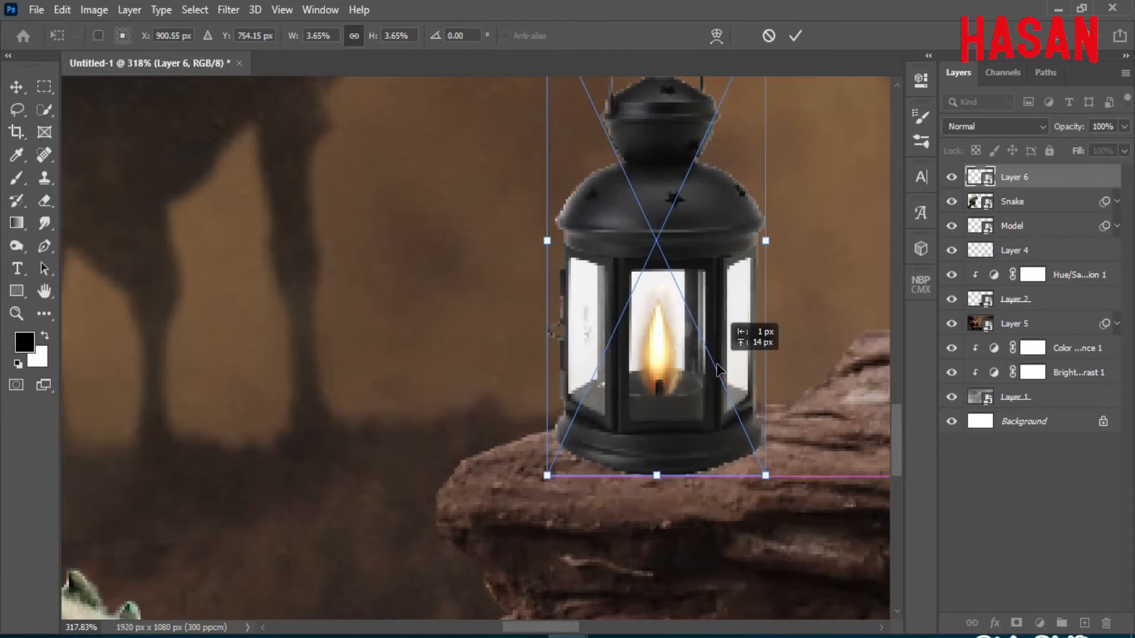
pyautogui.click(804, 35)
pyautogui.scroll(-6, 805, 196)
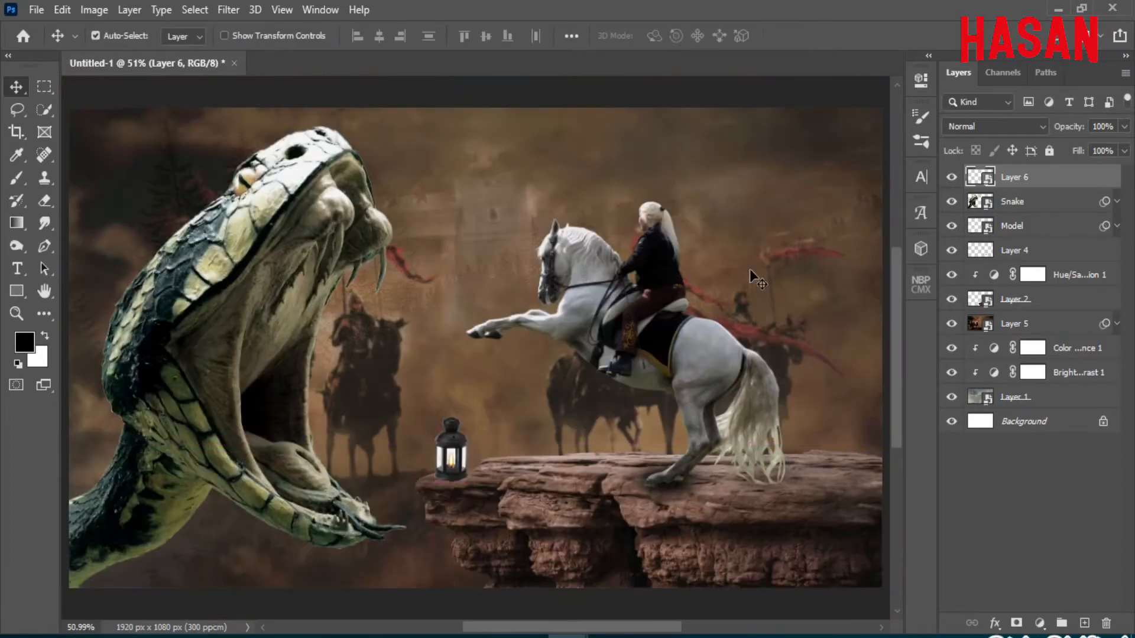
# Add a mask to Layer 6 and blend the lantern's base into the rock with a soft 35-pixel brush at 11% flow.
pyautogui.scroll(6, 502, 473)
pyautogui.moveTo(619, 314); pyautogui.dragTo(661, 288)
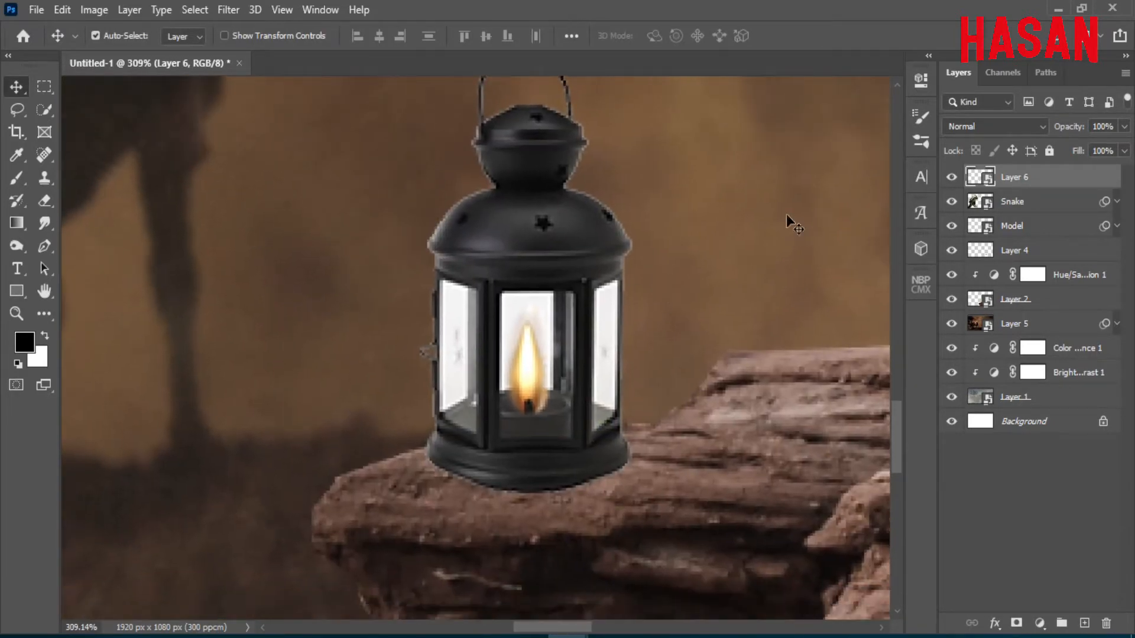
pyautogui.click(1016, 623)
pyautogui.click(19, 179)
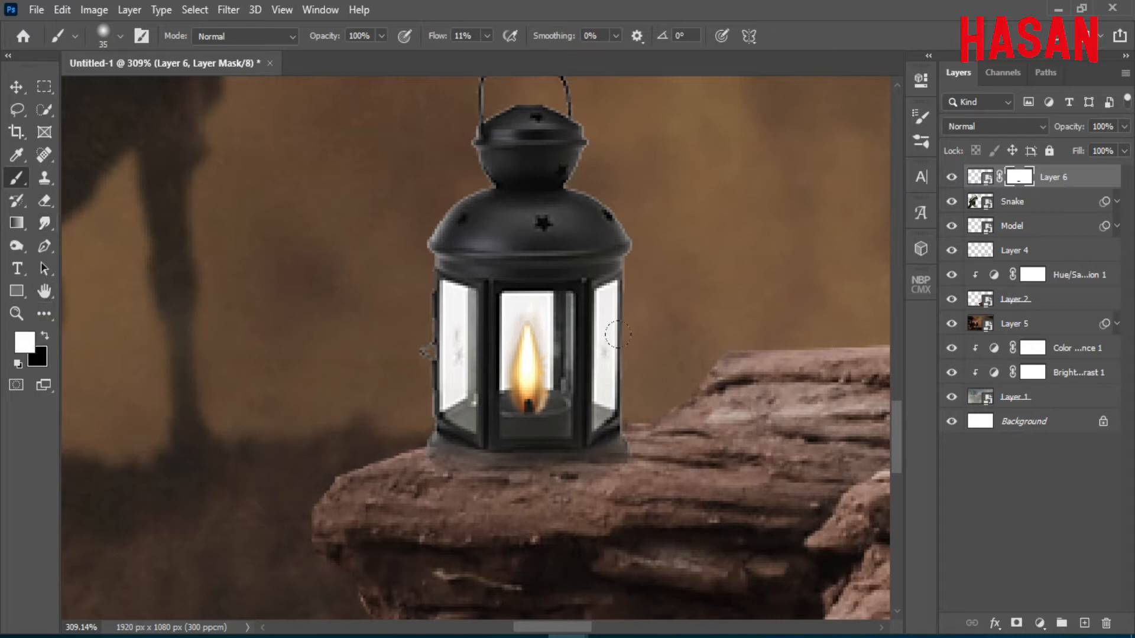
pyautogui.press('v')
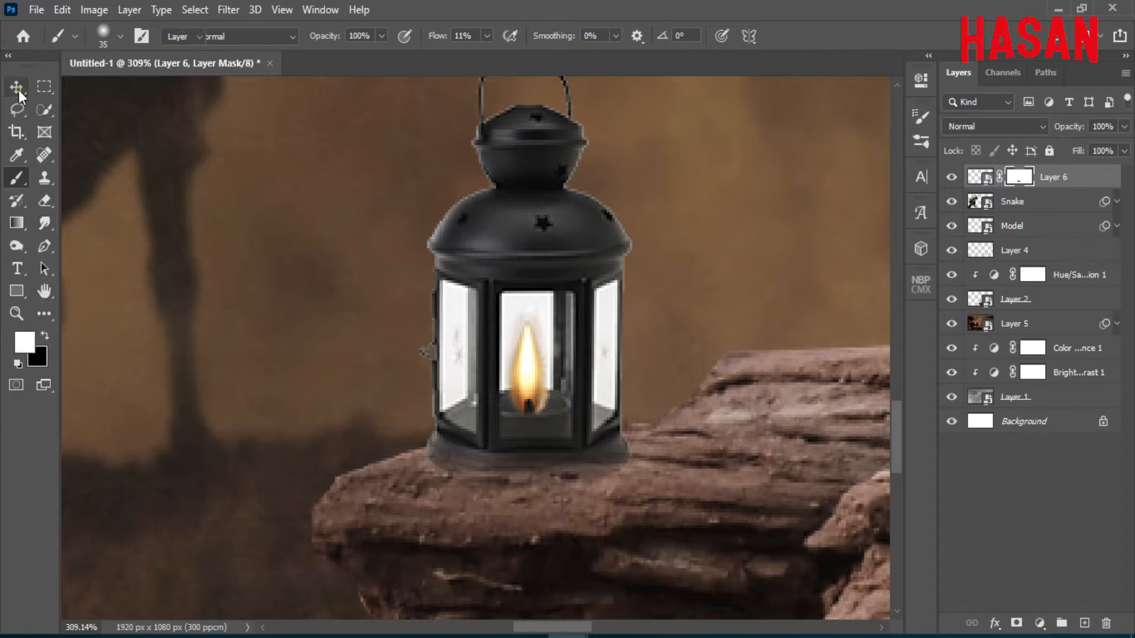
pyautogui.hotkey('ctrl', '0')
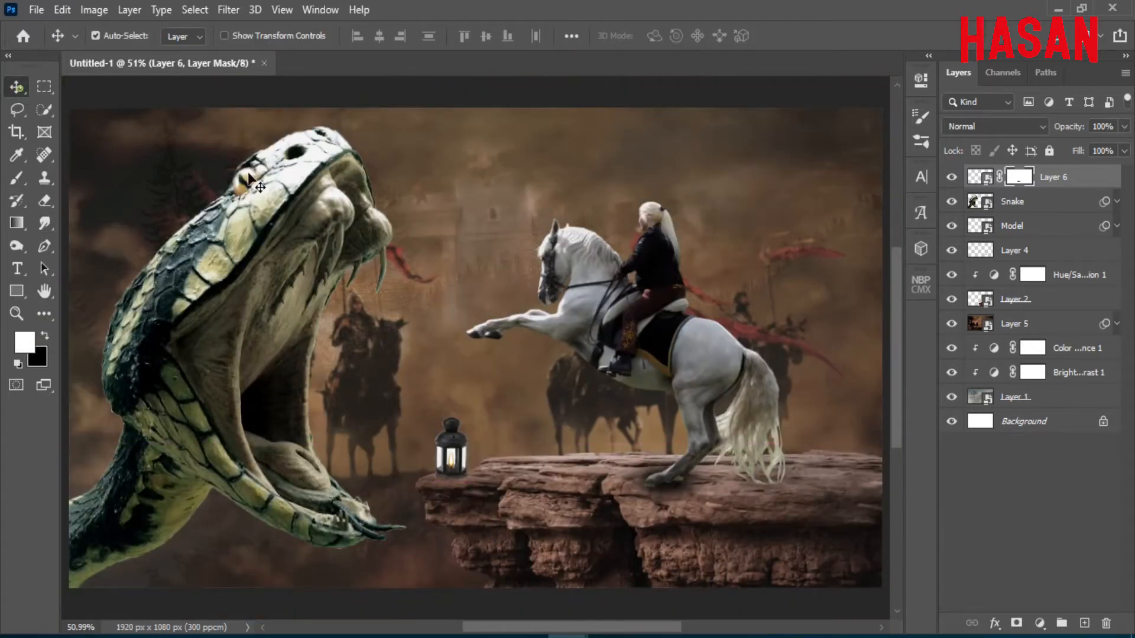
# Bring the orange lens flare image into the composite above the lantern layer and set its blend mode to Screen.
pyautogui.moveTo(591, 635)
pyautogui.click(1064, 583)
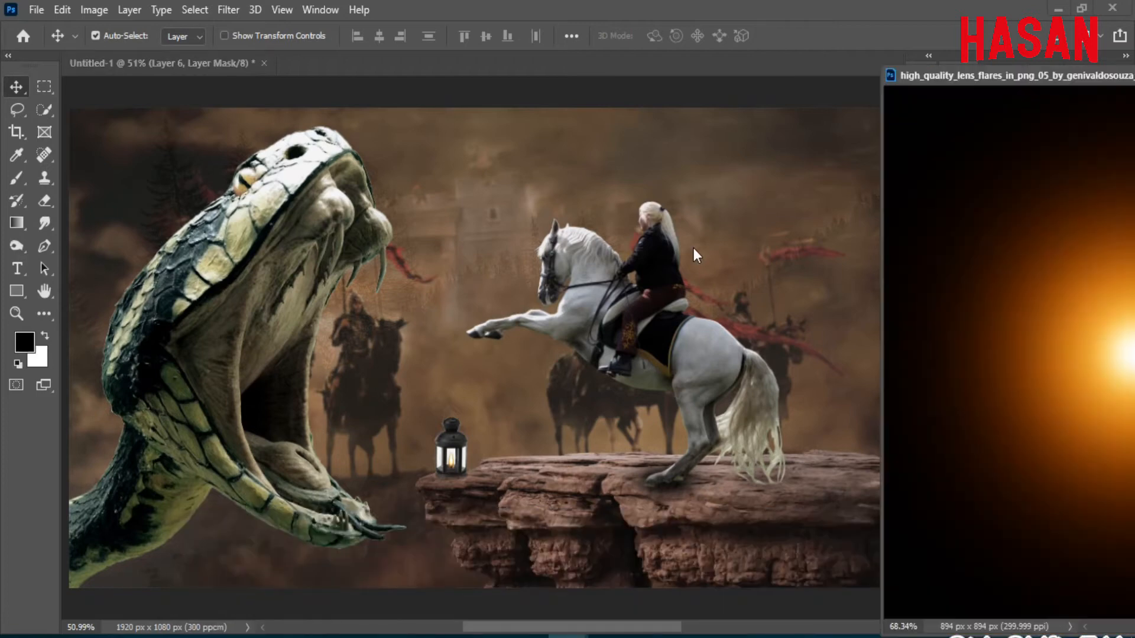
pyautogui.moveTo(945, 317); pyautogui.dragTo(738, 260)
pyautogui.moveTo(1088, 73); pyautogui.dragTo(764, 30)
pyautogui.click(1008, 33)
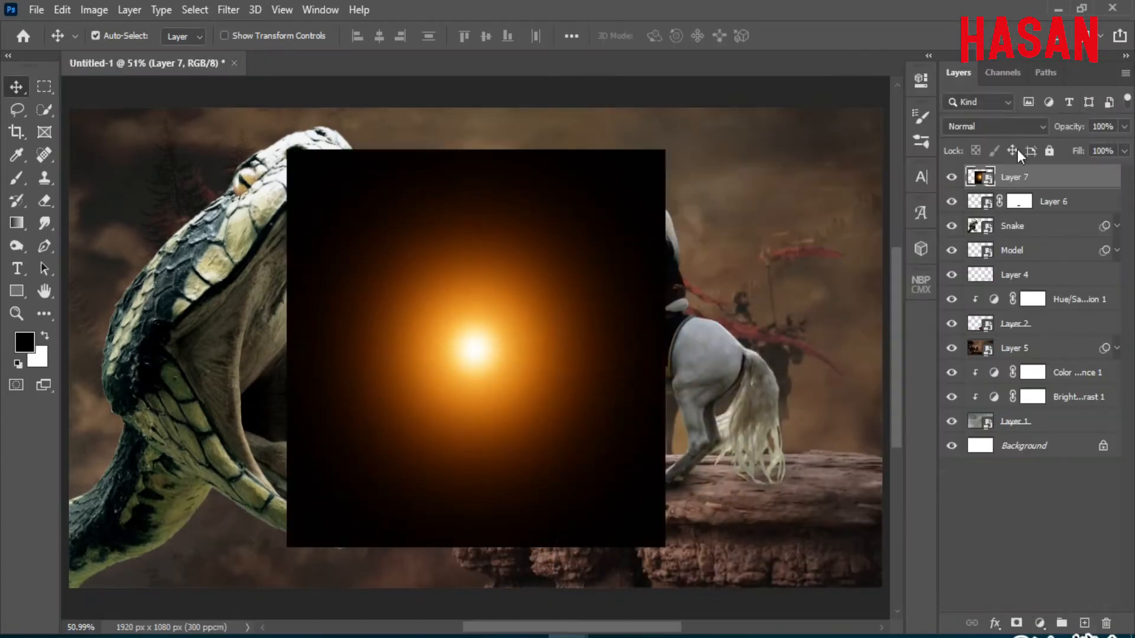
pyautogui.click(999, 127)
pyautogui.click(996, 272)
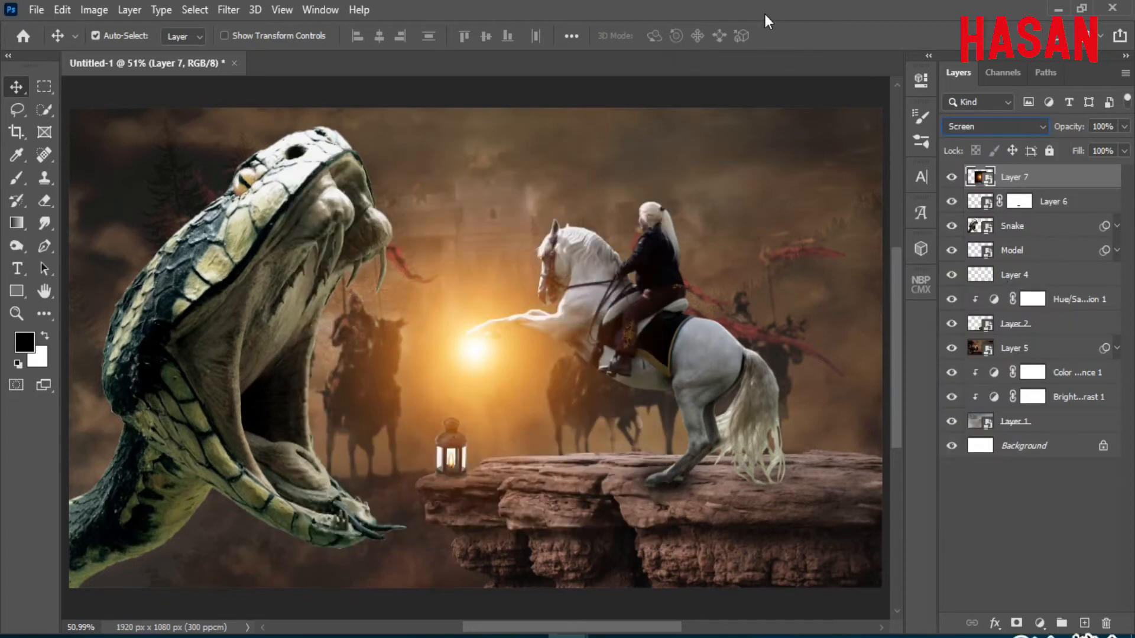
# Scale the lens flare down to 13.61% and centre it on the lantern's glass.
pyautogui.hotkey('ctrl', 't')
pyautogui.scroll(5, 467, 411)
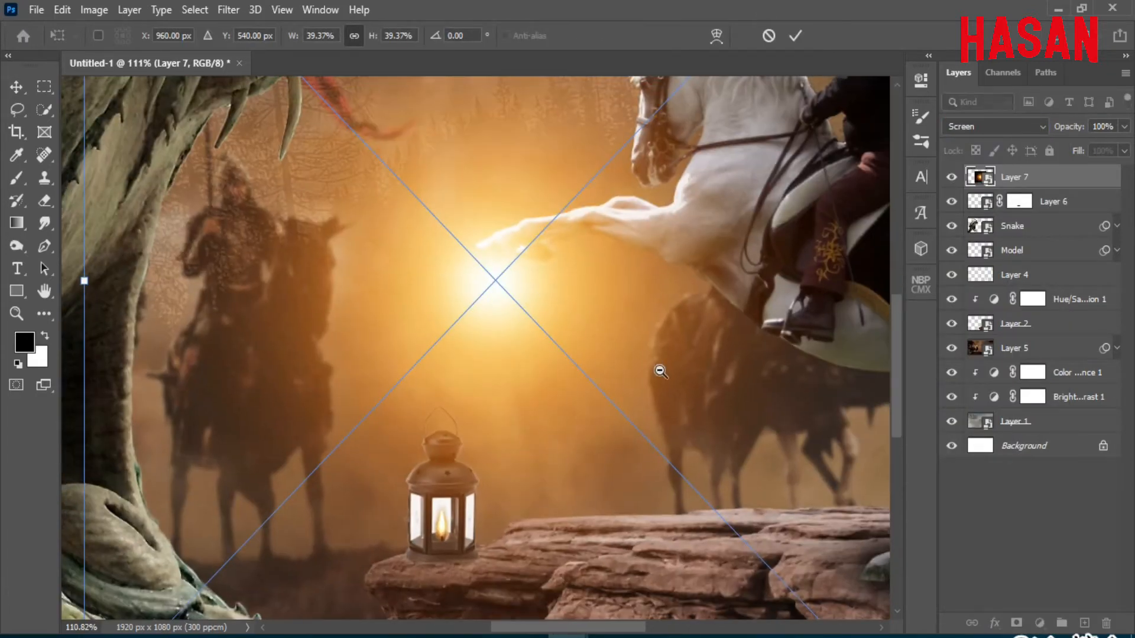
pyautogui.scroll(-5, 660, 371)
pyautogui.moveTo(809, 319); pyautogui.dragTo(731, 313)
pyautogui.moveTo(729, 310); pyautogui.dragTo(578, 356)
pyautogui.moveTo(507, 356); pyautogui.dragTo(555, 449)
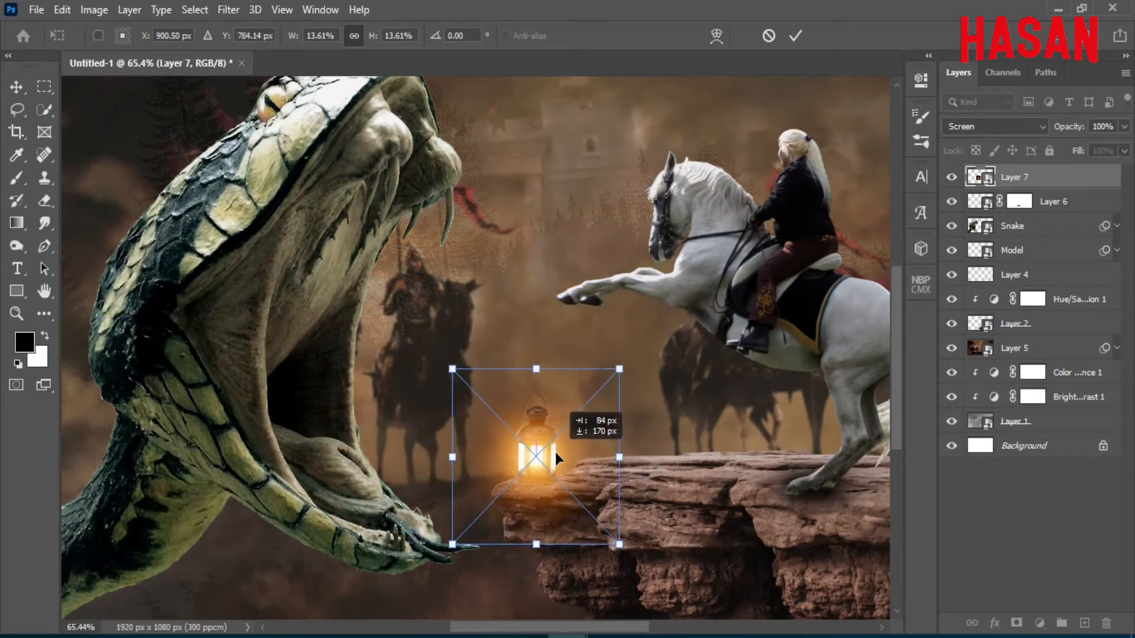
# Enlarge the lantern's flare to 17.50%, apply the transform, and duplicate the flare layer at 40% opacity.
pyautogui.scroll(1, 623, 402)
pyautogui.scroll(4, 567, 439)
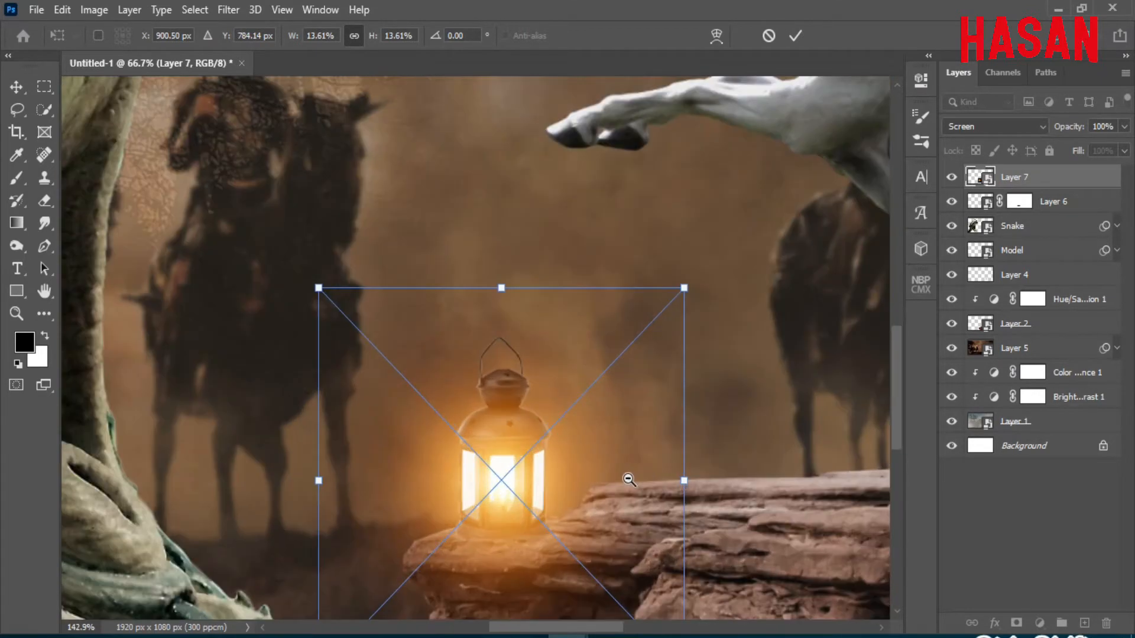
pyautogui.moveTo(683, 480); pyautogui.dragTo(737, 480)
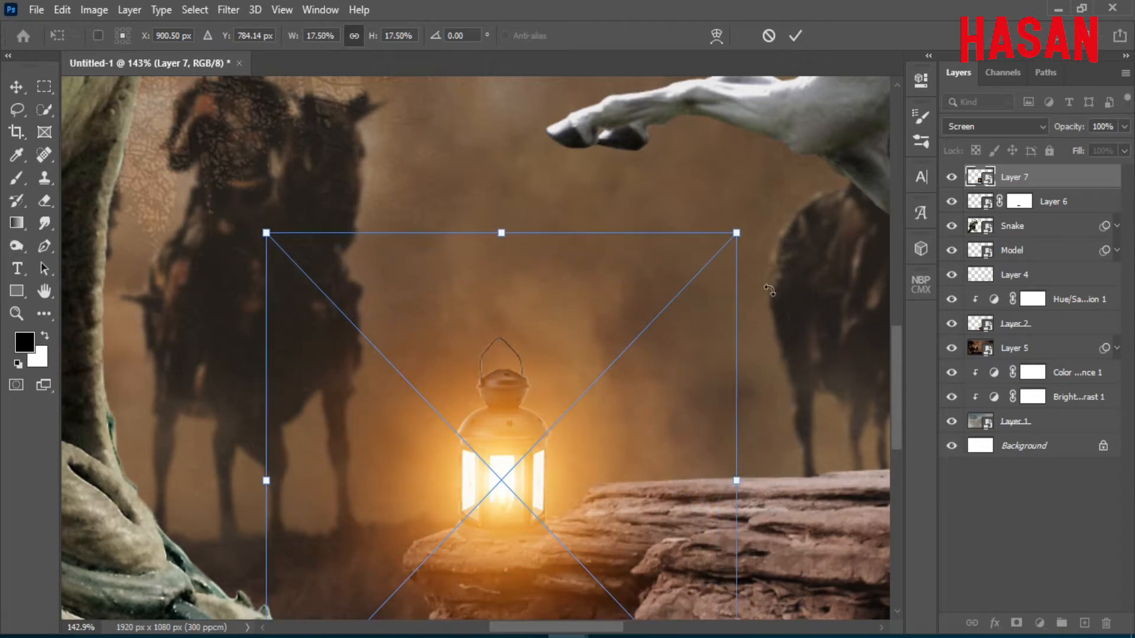
pyautogui.click(795, 36)
pyautogui.hotkey('ctrl', '0')
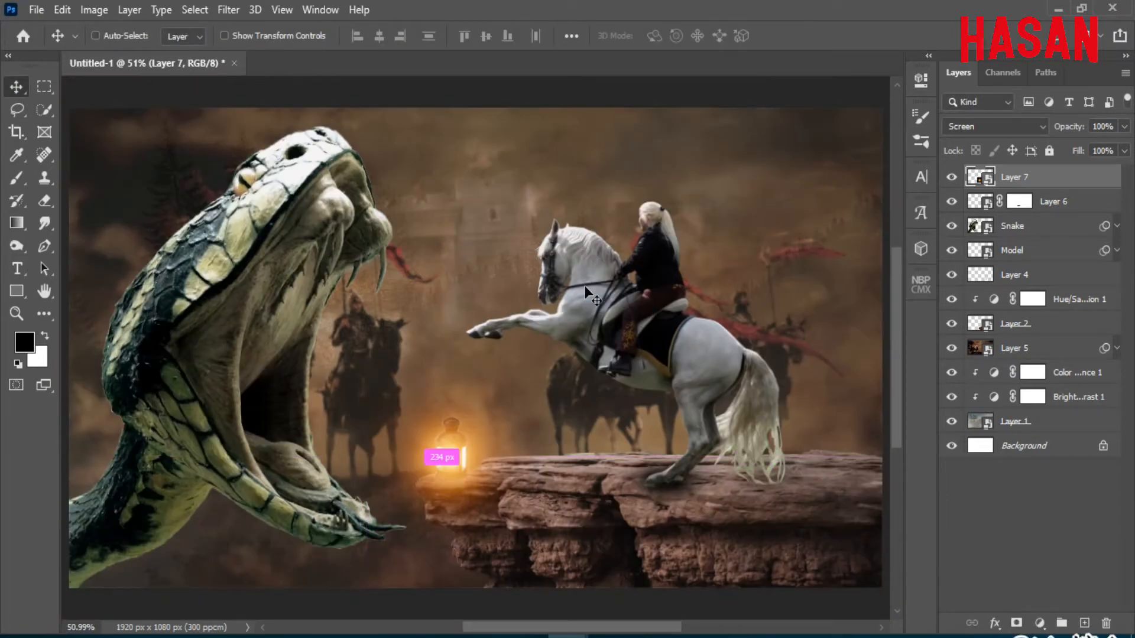
pyautogui.hotkey('ctrl', 'j')
pyautogui.press('4')
# Add an orange #f16804 solid color fill layer directly above the Snake layer.
pyautogui.click(1045, 261)
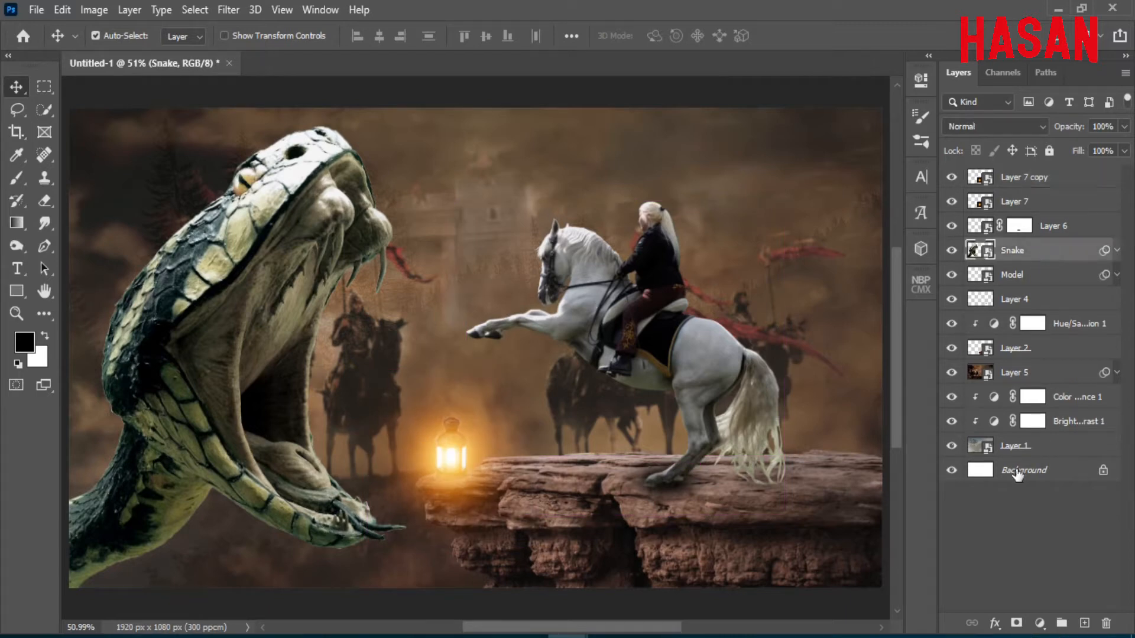
pyautogui.click(1039, 623)
pyautogui.click(1049, 320)
pyautogui.click(869, 313)
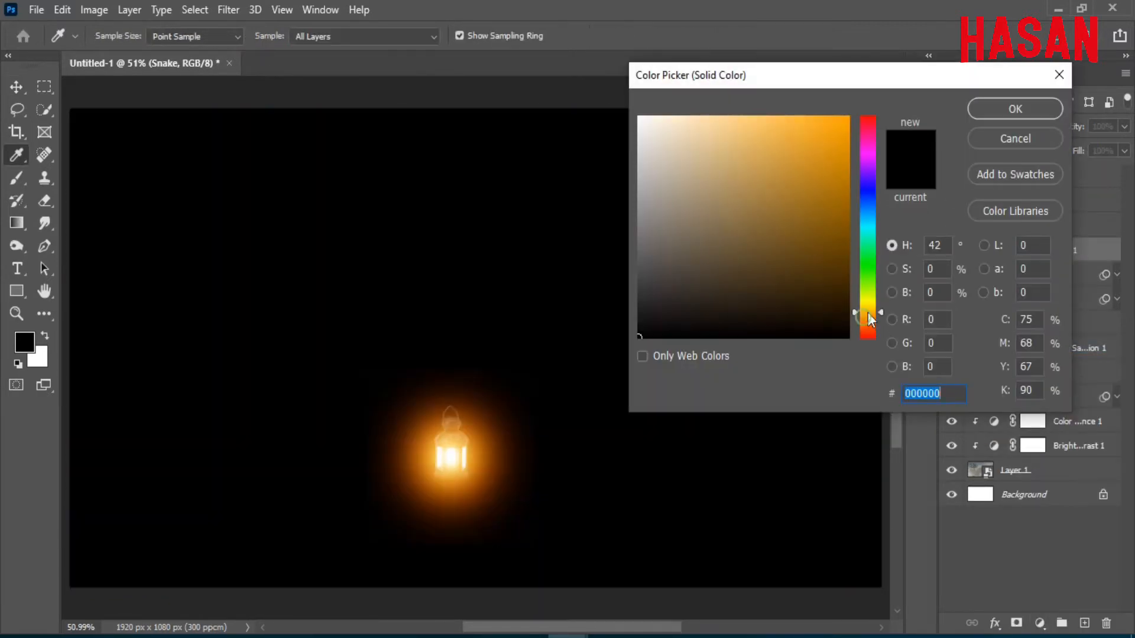
pyautogui.click(846, 128)
pyautogui.click(870, 320)
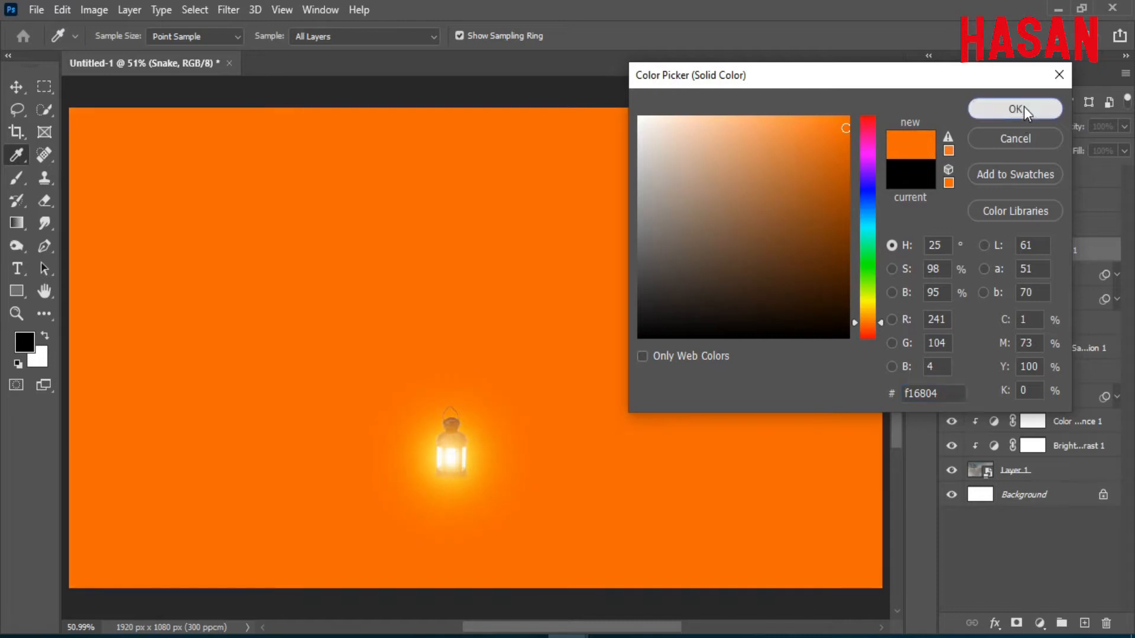
pyautogui.click(1024, 108)
# Clip the orange fill to the snake and set its blend mode to Linear Dodge (Add).
pyautogui.rightClick(1075, 251)
pyautogui.click(990, 304)
pyautogui.click(1040, 125)
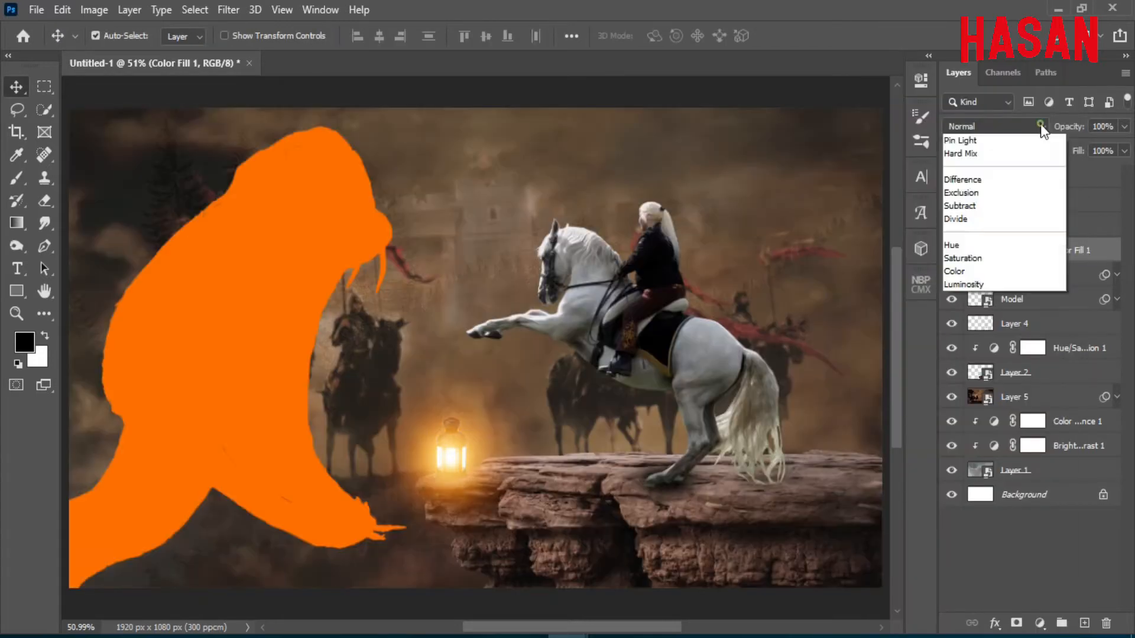
pyautogui.click(1012, 298)
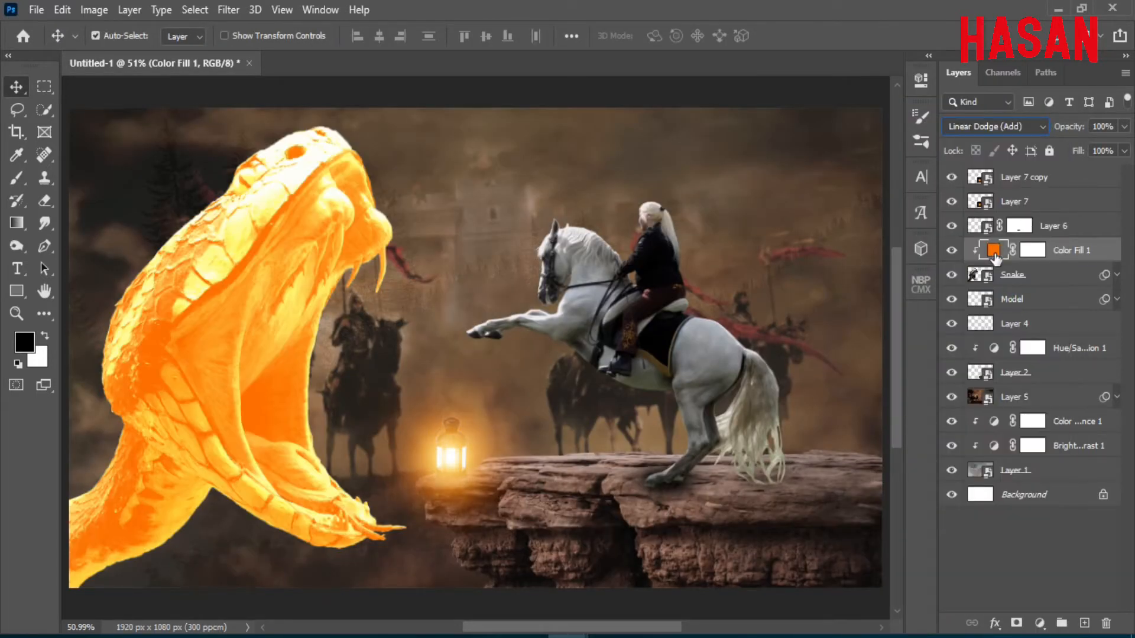
# Invert the orange fill's mask and brush a faint glow inside the snake's mouth at 11% flow, trimming the excess with black.
pyautogui.click(1032, 253)
pyautogui.click(919, 83)
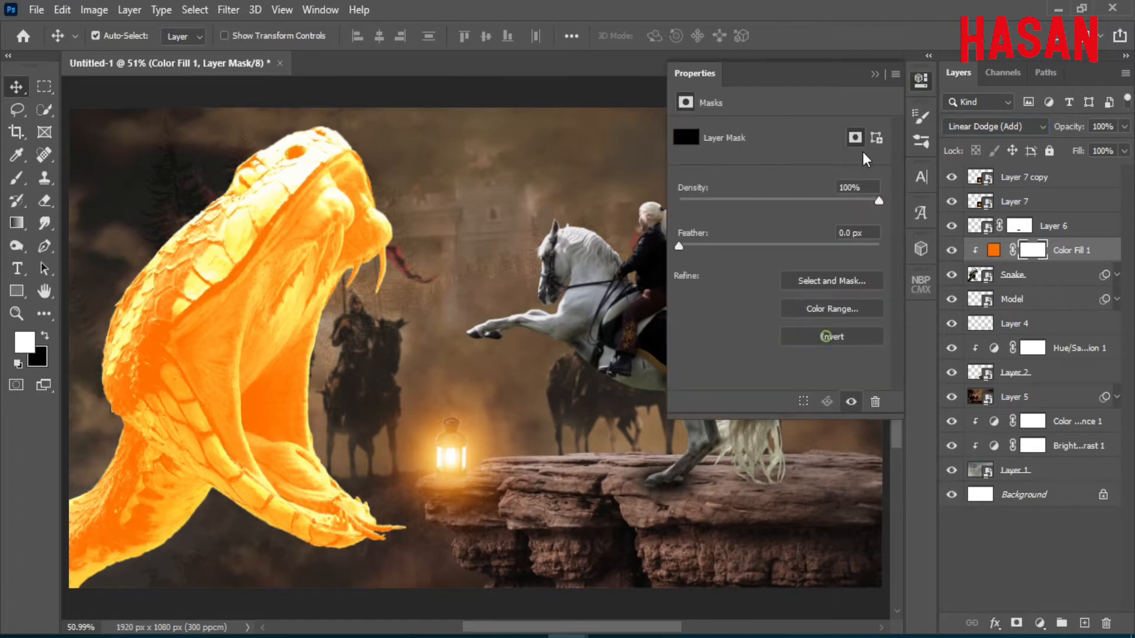
pyautogui.hotkey('ctrl', 'i')
pyautogui.press('b')
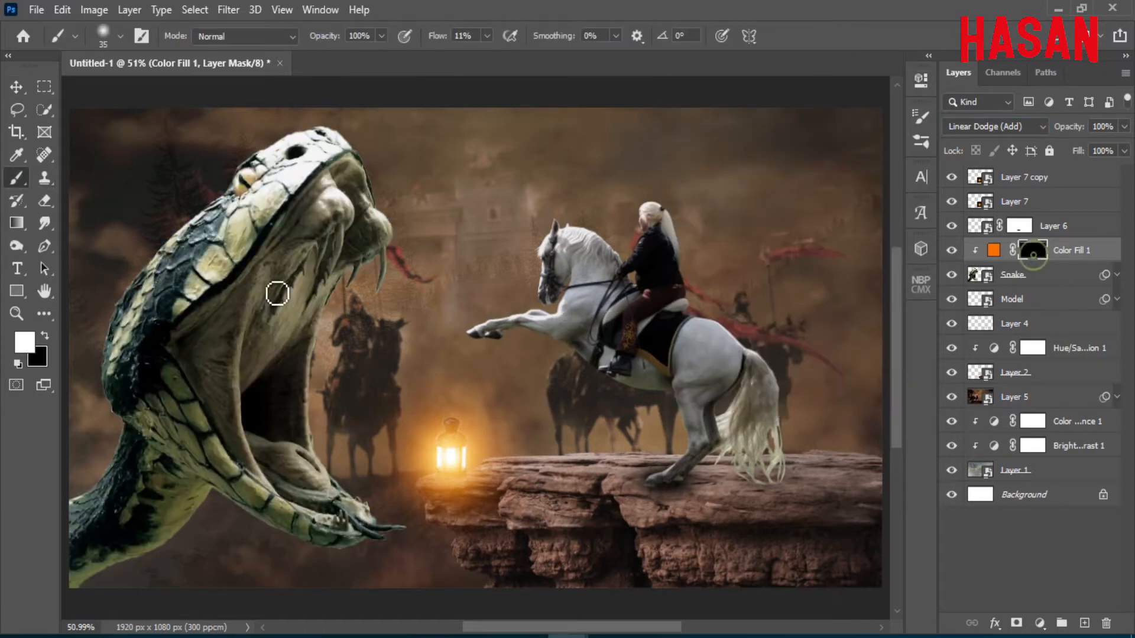
pyautogui.scroll(2, 363, 438)
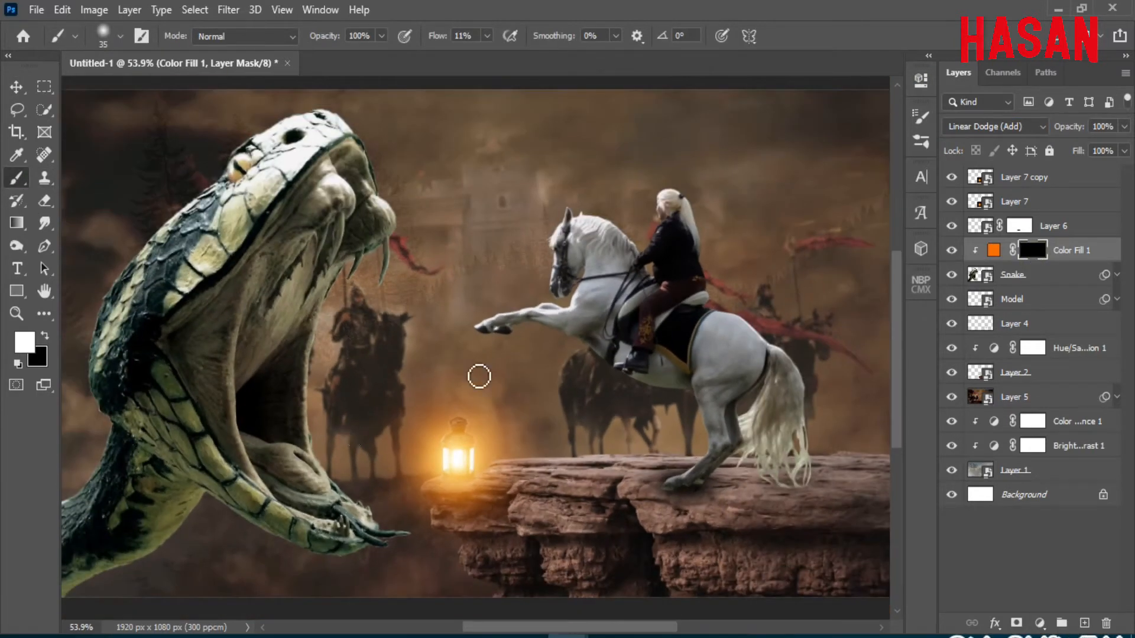
pyautogui.moveTo(329, 213)
pyautogui.mouseDown()
pyautogui.moveTo(254, 308)
pyautogui.moveTo(273, 248)
pyautogui.moveTo(220, 318)
pyautogui.moveTo(214, 310)
pyautogui.moveTo(221, 341)
pyautogui.moveTo(256, 293)
pyautogui.moveTo(253, 366)
pyautogui.mouseUp()
pyautogui.click(44, 336)
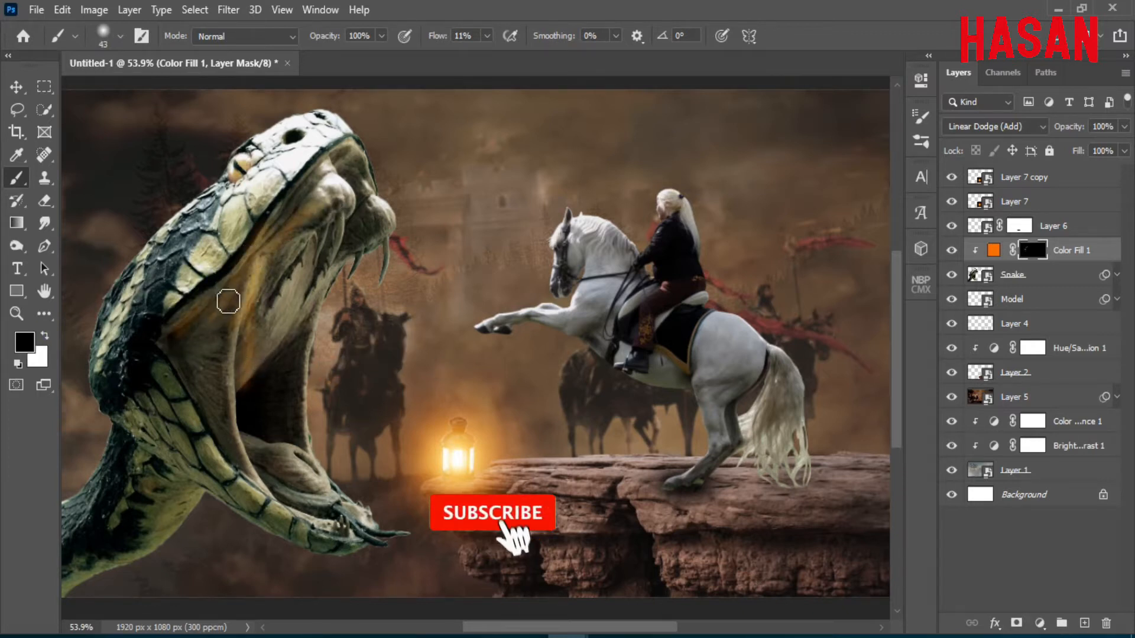
pyautogui.moveTo(183, 280); pyautogui.dragTo(201, 271)
pyautogui.press('x')
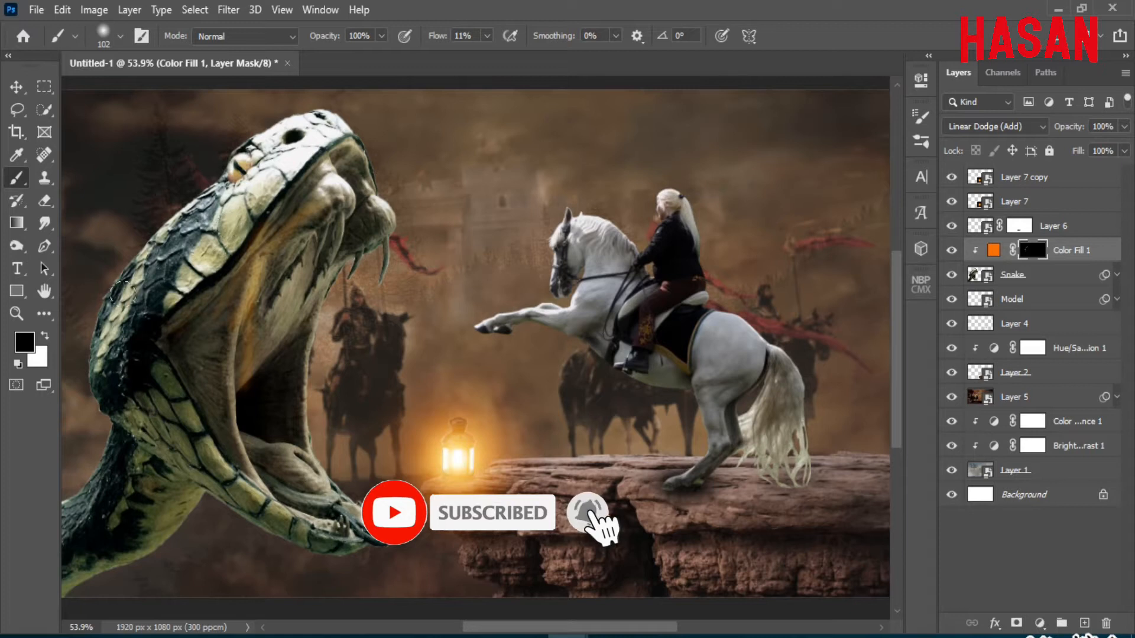
# Paint a stronger orange glow on the mask over the snake's inner mouth, upper jaw and fangs at 19% flow.
pyautogui.moveTo(289, 331); pyautogui.dragTo(313, 331)
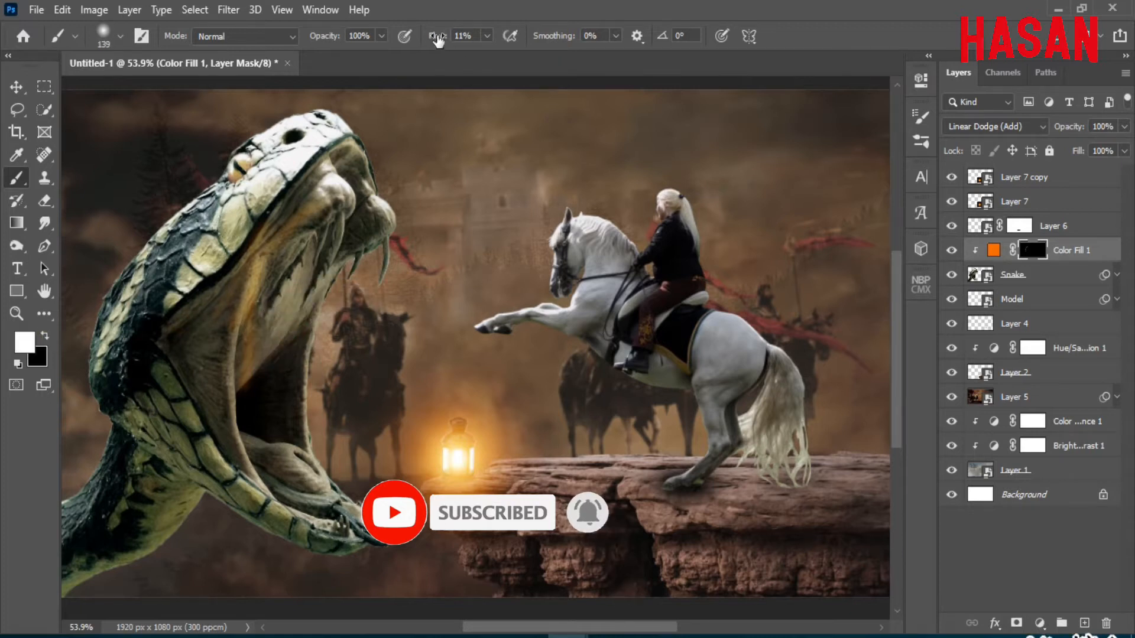
pyautogui.moveTo(353, 289); pyautogui.dragTo(339, 289)
pyautogui.moveTo(269, 279)
pyautogui.mouseDown()
pyautogui.moveTo(234, 400)
pyautogui.moveTo(275, 482)
pyautogui.moveTo(332, 528)
pyautogui.mouseUp()
pyautogui.moveTo(281, 236)
pyautogui.mouseDown()
pyautogui.moveTo(323, 182)
pyautogui.moveTo(352, 188)
pyautogui.moveTo(335, 246)
pyautogui.moveTo(377, 231)
pyautogui.moveTo(379, 280)
pyautogui.mouseUp()
pyautogui.hotkey('ctrl', 'z')
pyautogui.moveTo(397, 231); pyautogui.dragTo(374, 299)
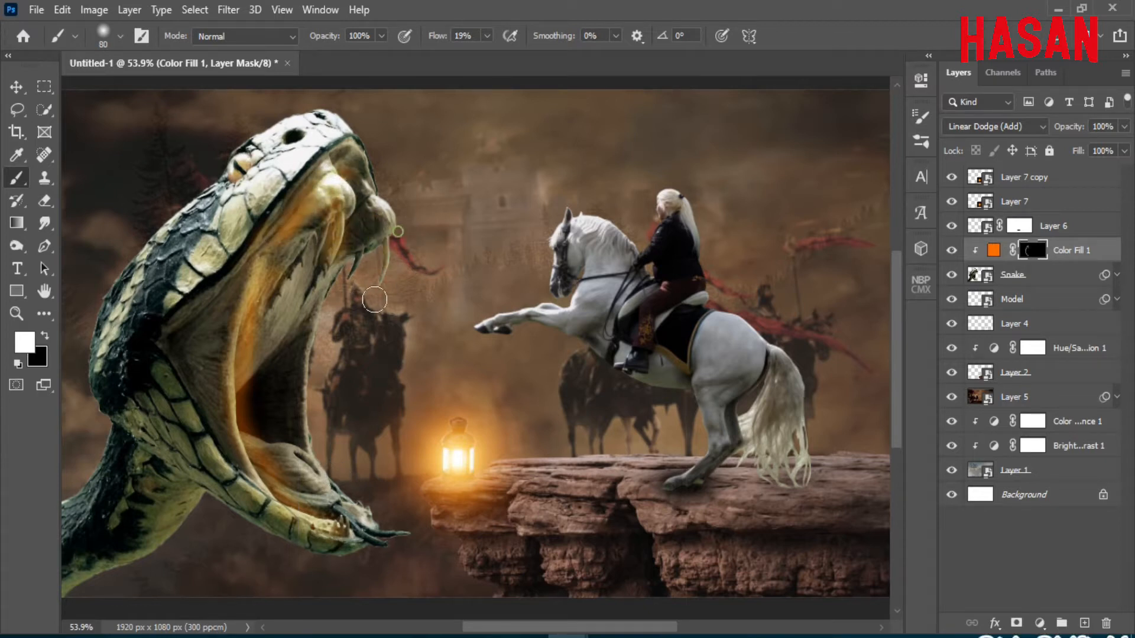
pyautogui.moveTo(358, 250); pyautogui.dragTo(361, 265)
# Extend the orange glow along the mouth's inner edge and the lower jaw's tip, reducing the brush to 57 pixels.
pyautogui.moveTo(309, 333)
pyautogui.mouseDown()
pyautogui.moveTo(300, 411)
pyautogui.moveTo(342, 495)
pyautogui.moveTo(391, 523)
pyautogui.mouseUp()
pyautogui.keyDown('alt'); pyautogui.rightClick(405, 349); pyautogui.keyUp('alt')
pyautogui.moveTo(288, 455)
pyautogui.mouseDown()
pyautogui.moveTo(342, 486)
pyautogui.moveTo(343, 507)
pyautogui.moveTo(400, 517)
pyautogui.mouseUp()
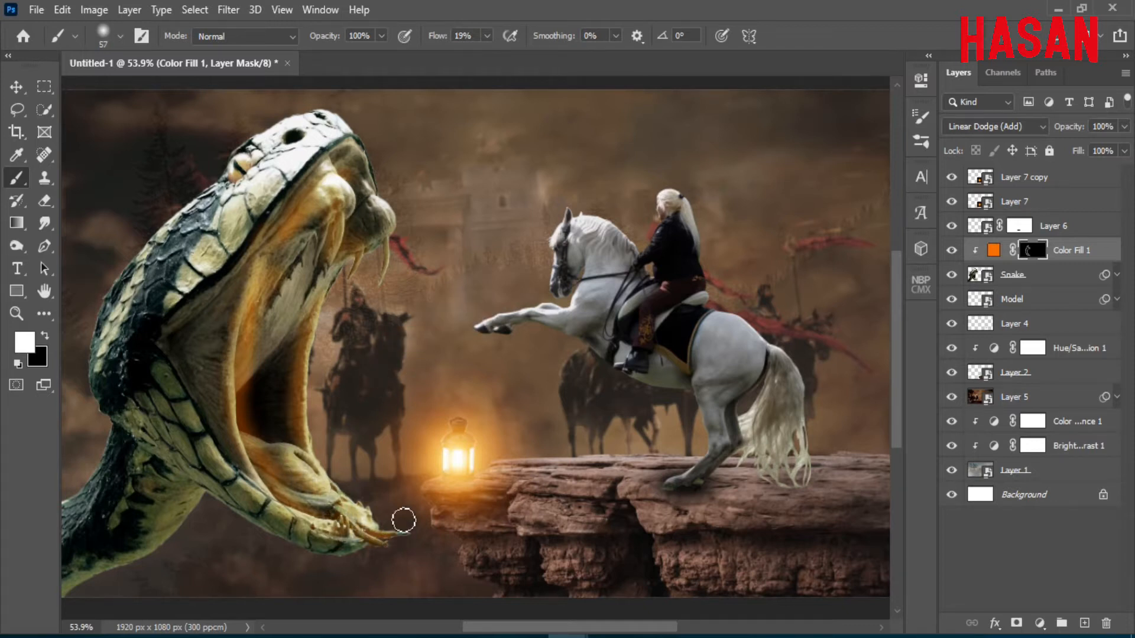
pyautogui.click(300, 269)
# Soften and spread the orange glow across the snake's mouth and upper lip with a 124-pixel brush at 5% flow.
pyautogui.moveTo(440, 36); pyautogui.dragTo(436, 39)
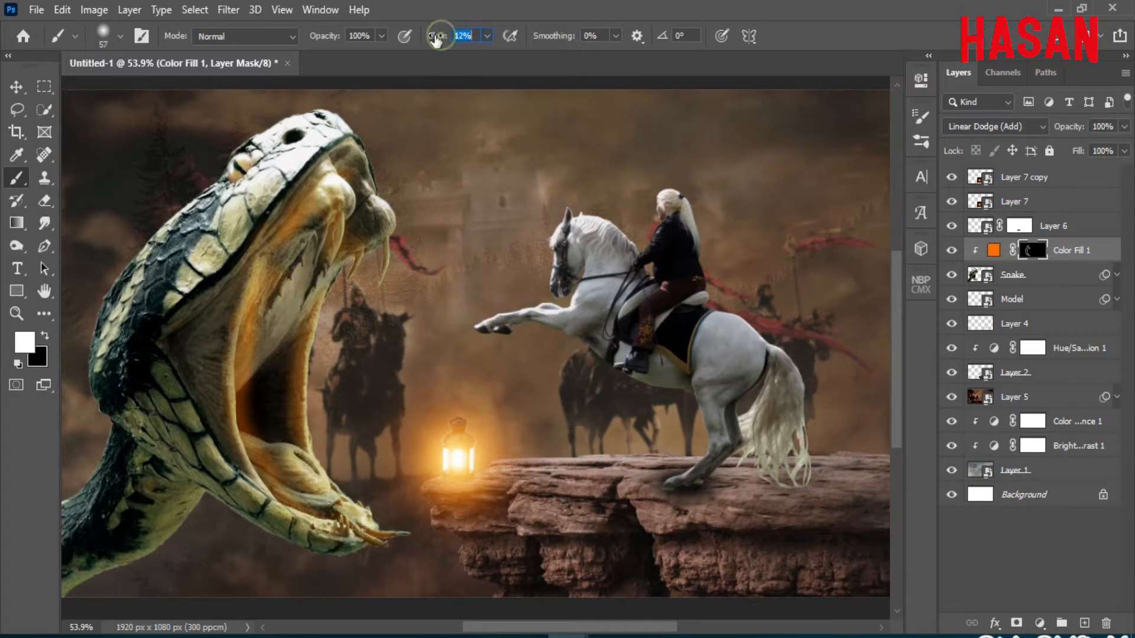
pyautogui.keyDown('alt'); pyautogui.rightClick(303, 351); pyautogui.keyUp('alt')
pyautogui.moveTo(299, 355)
pyautogui.mouseDown()
pyautogui.moveTo(303, 257)
pyautogui.moveTo(290, 481)
pyautogui.moveTo(244, 392)
pyautogui.moveTo(279, 476)
pyautogui.moveTo(357, 515)
pyautogui.mouseUp()
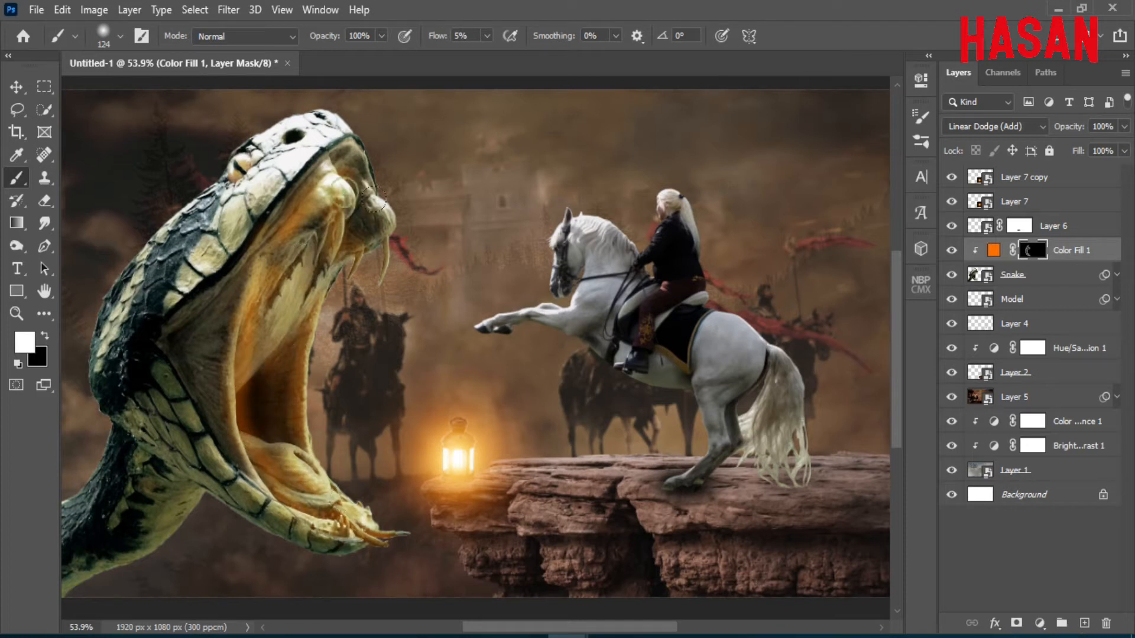
pyautogui.moveTo(375, 201); pyautogui.dragTo(359, 229)
pyautogui.moveTo(353, 518)
pyautogui.mouseDown()
pyautogui.moveTo(298, 511)
pyautogui.moveTo(223, 390)
pyautogui.mouseUp()
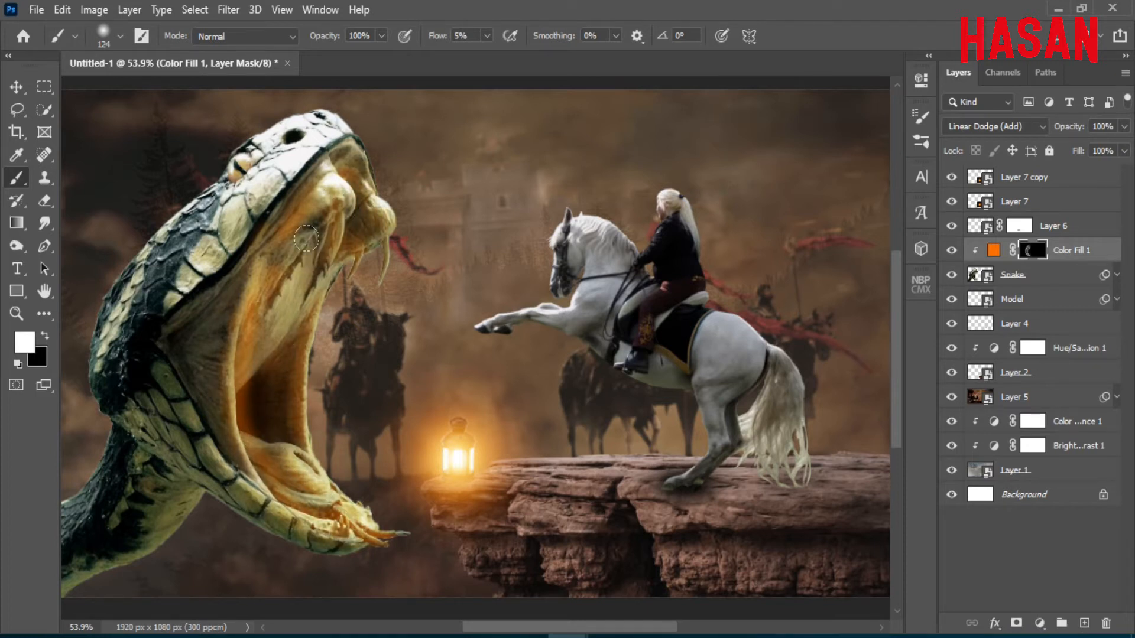
pyautogui.moveTo(306, 239)
pyautogui.mouseDown()
pyautogui.moveTo(304, 348)
pyautogui.moveTo(267, 455)
pyautogui.moveTo(248, 380)
pyautogui.moveTo(270, 403)
pyautogui.mouseUp()
pyautogui.moveTo(466, 388); pyautogui.dragTo(437, 376)
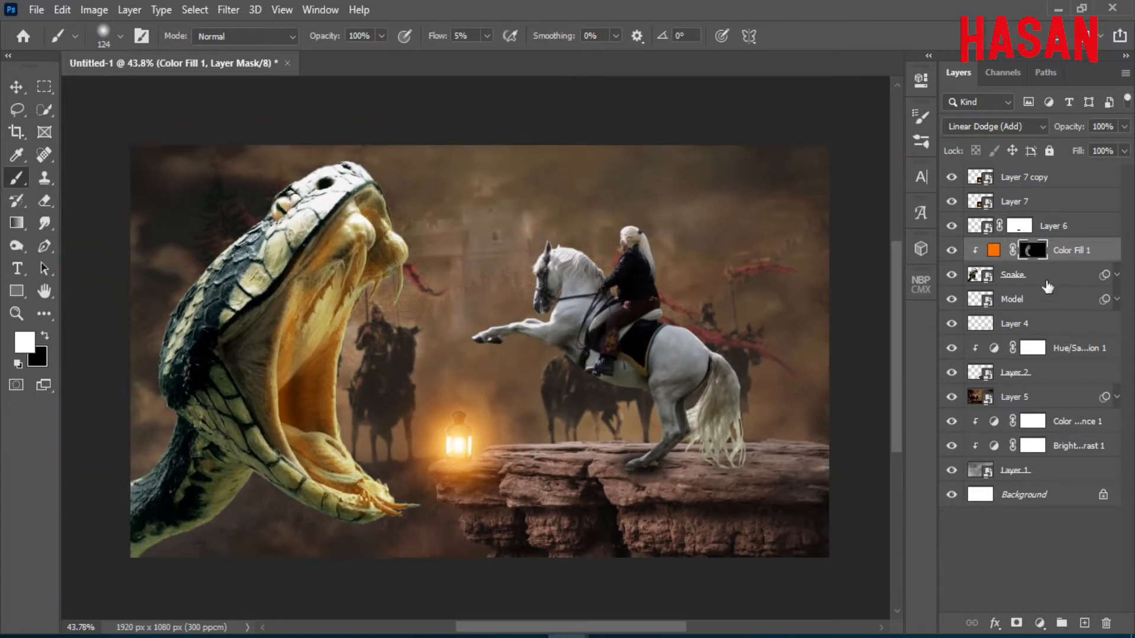
# Create a new layer above the orange fill and set its blend mode to Multiply.
pyautogui.click(1084, 623)
pyautogui.press('x')
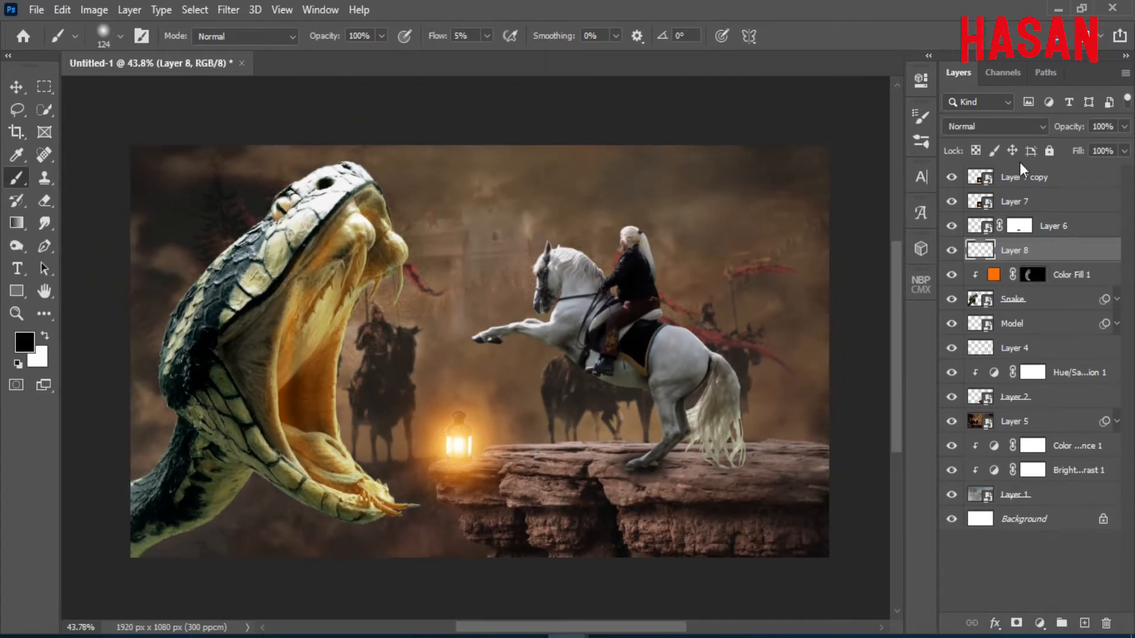
pyautogui.click(1013, 127)
pyautogui.click(1012, 194)
# Paint soft black shading along the snake's neck, back and head on Layer 8 with a 214-pixel brush at 2% flow.
pyautogui.scroll(1, 310, 382)
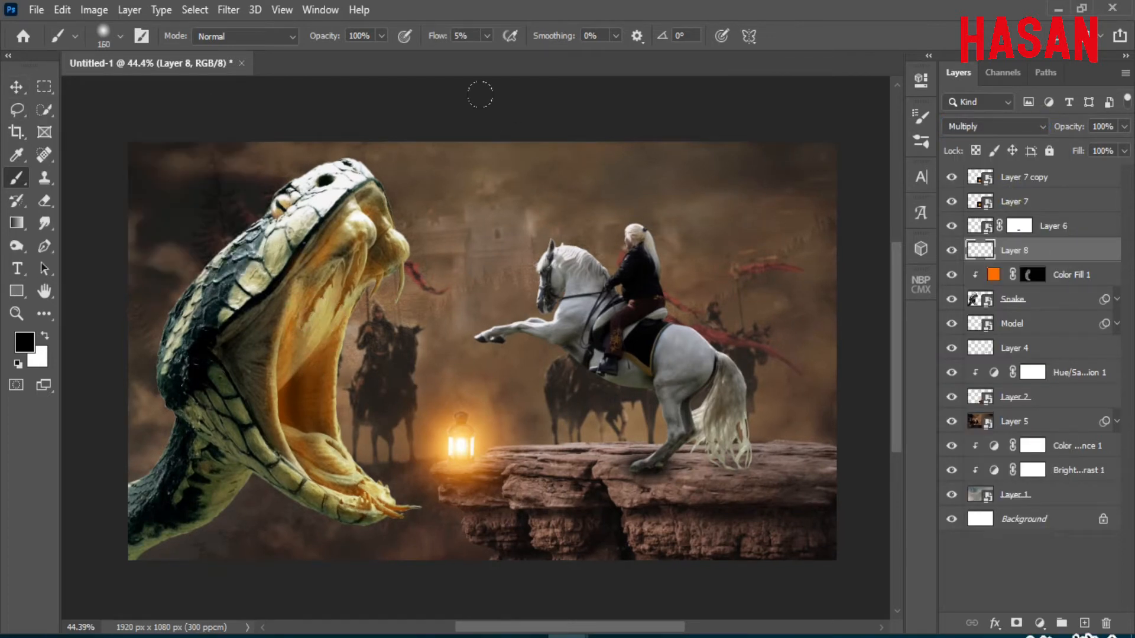
pyautogui.moveTo(219, 335); pyautogui.dragTo(233, 335)
pyautogui.moveTo(154, 407); pyautogui.dragTo(142, 526)
pyautogui.moveTo(308, 171)
pyautogui.mouseDown()
pyautogui.moveTo(141, 340)
pyautogui.moveTo(207, 216)
pyautogui.mouseUp()
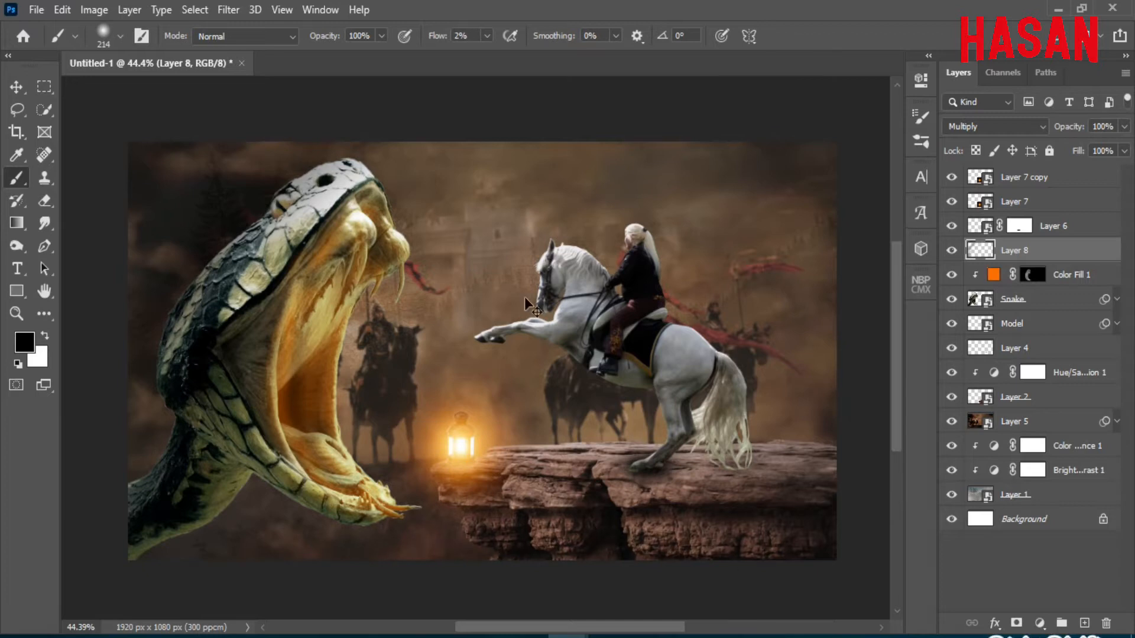
pyautogui.scroll(1, 526, 304)
pyautogui.moveTo(615, 328); pyautogui.dragTo(607, 318)
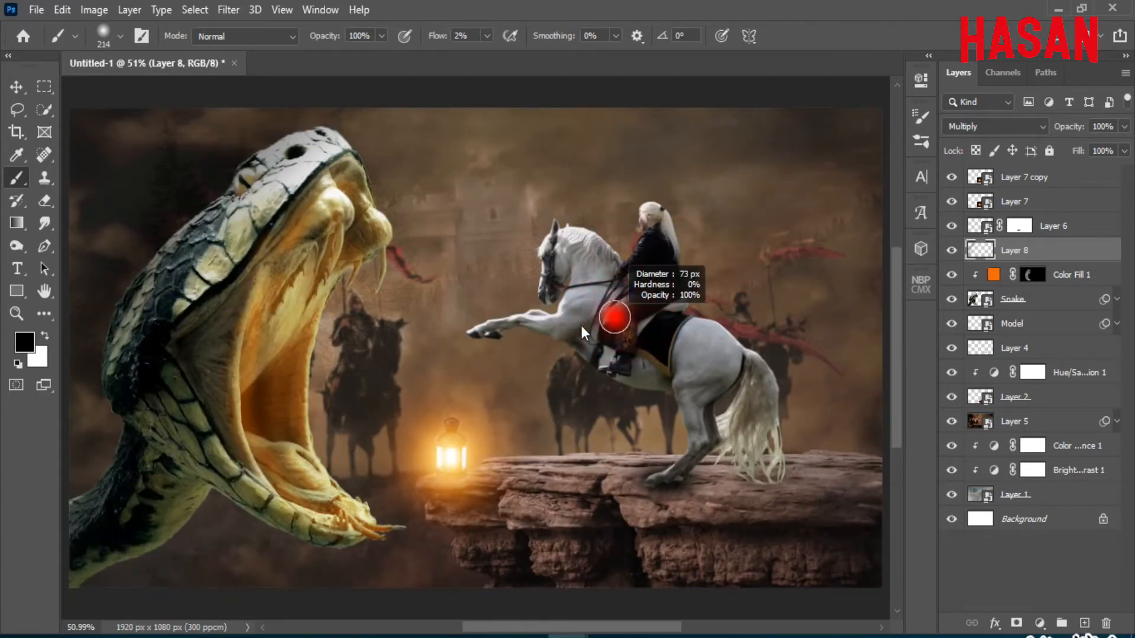
# Bring the Fog.jpg image into the composite above Layer 7 copy and set its blend mode to Screen.
pyautogui.click(1084, 178)
pyautogui.moveTo(643, 633)
pyautogui.click(690, 579)
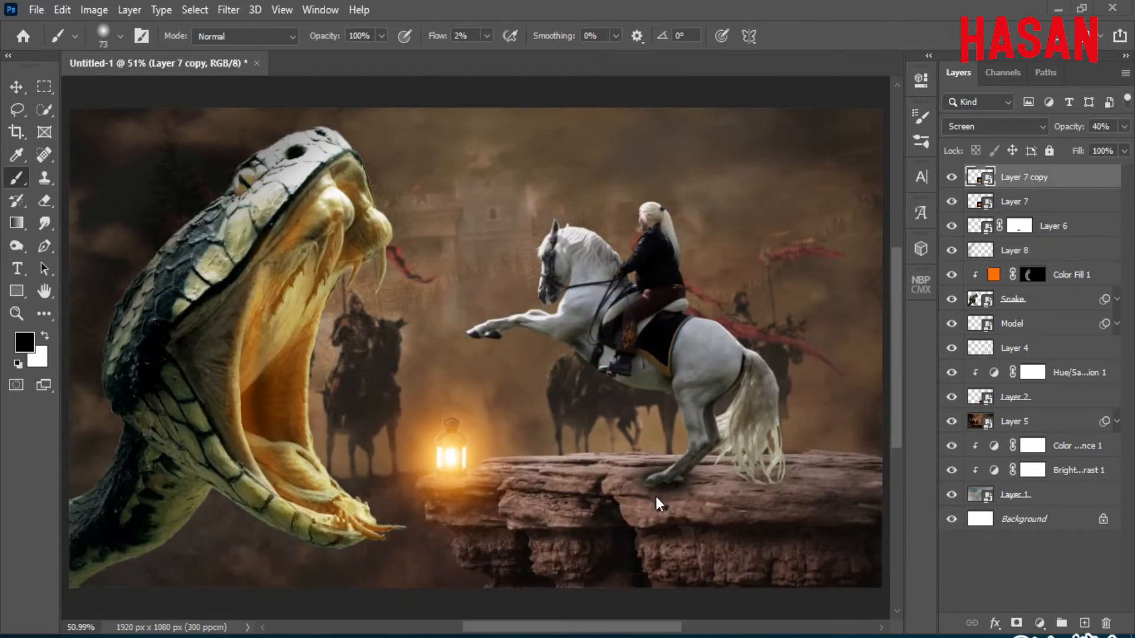
pyautogui.moveTo(1028, 106); pyautogui.dragTo(984, 58)
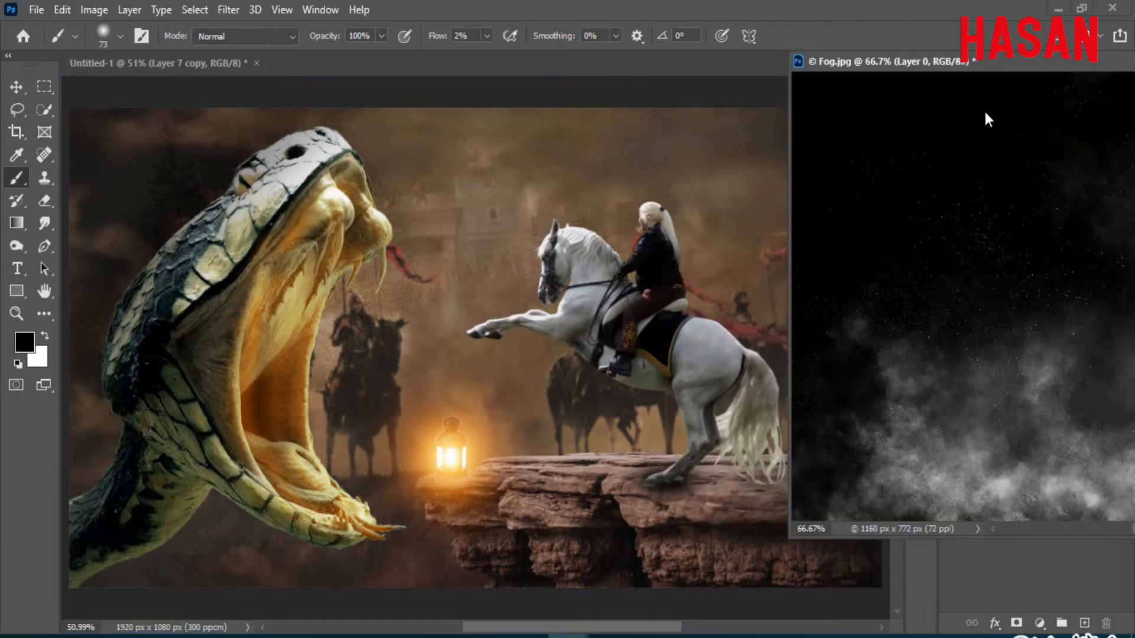
pyautogui.click(17, 87)
pyautogui.moveTo(1003, 321); pyautogui.dragTo(599, 313)
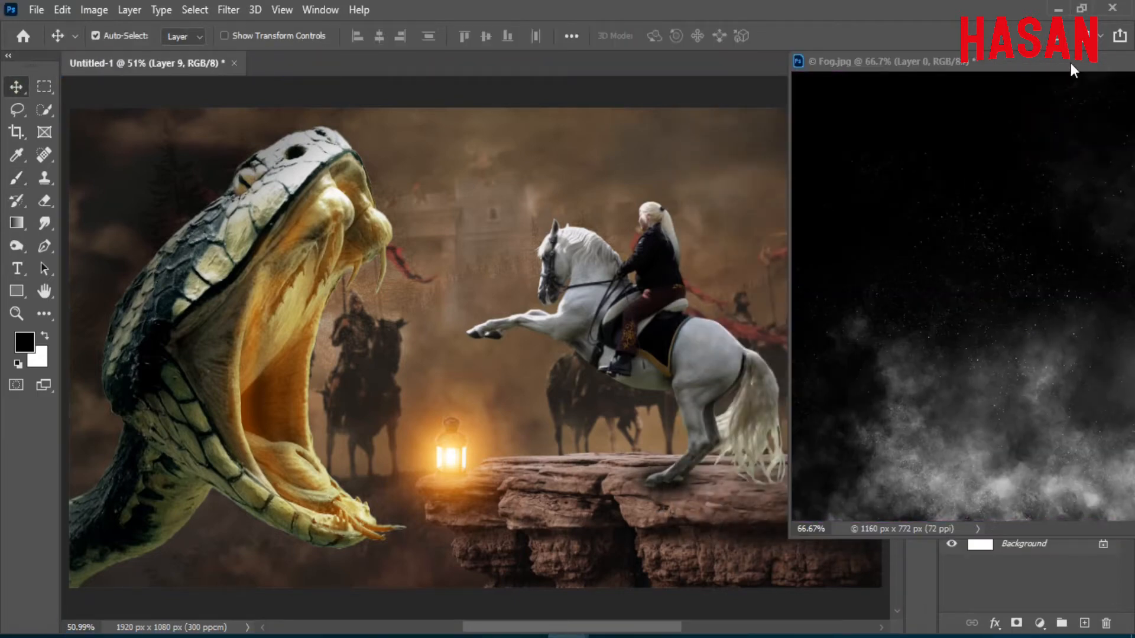
pyautogui.moveTo(1067, 62); pyautogui.dragTo(660, 47)
pyautogui.click(995, 126)
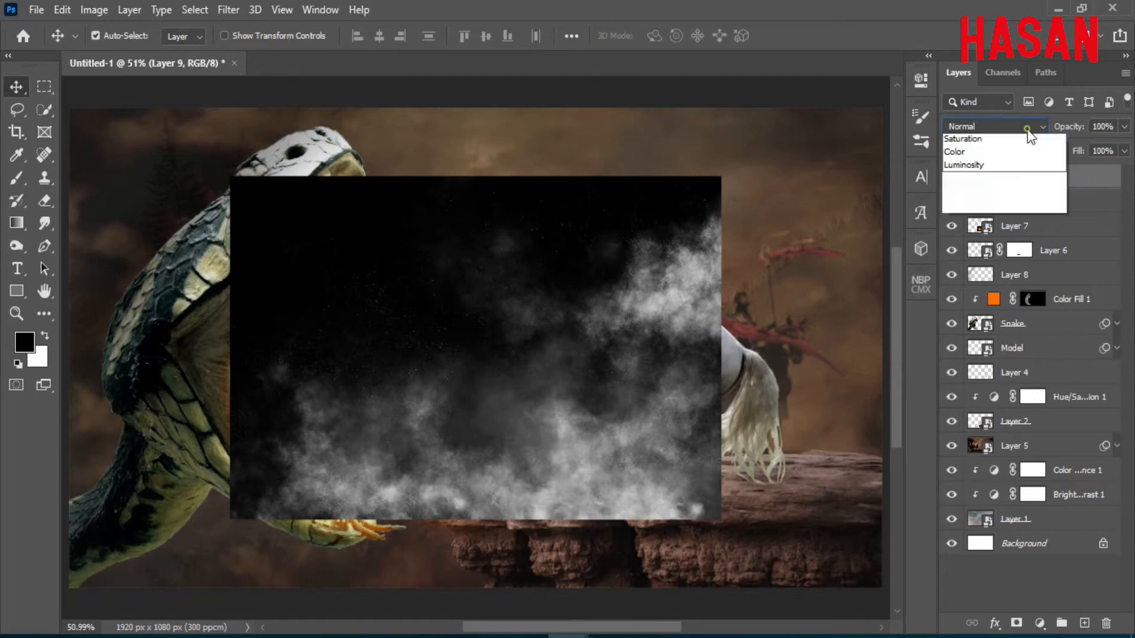
pyautogui.click(975, 279)
# Enlarge the fog image and lower it to cover the full canvas, at about 16.36% width and 15.38% height.
pyautogui.hotkey('ctrl', 't')
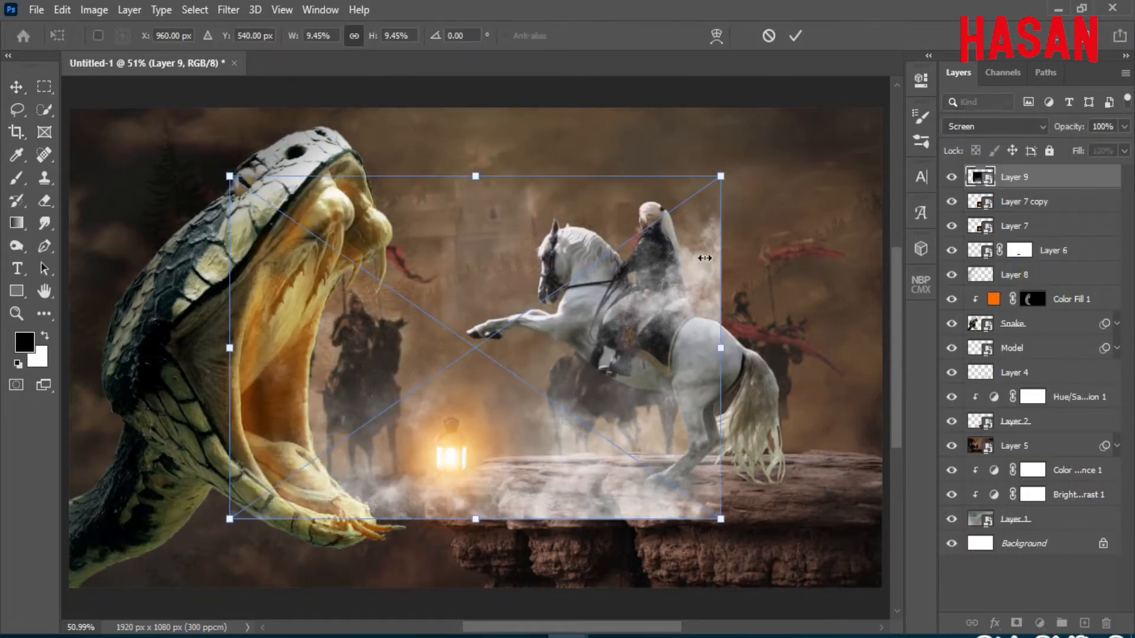
pyautogui.moveTo(674, 376); pyautogui.dragTo(642, 418)
pyautogui.moveTo(747, 382); pyautogui.dragTo(871, 381)
pyautogui.scroll(-3, 692, 410)
pyautogui.moveTo(745, 386); pyautogui.dragTo(785, 385)
pyautogui.moveTo(688, 393); pyautogui.dragTo(648, 394)
pyautogui.moveTo(335, 384); pyautogui.dragTo(307, 383)
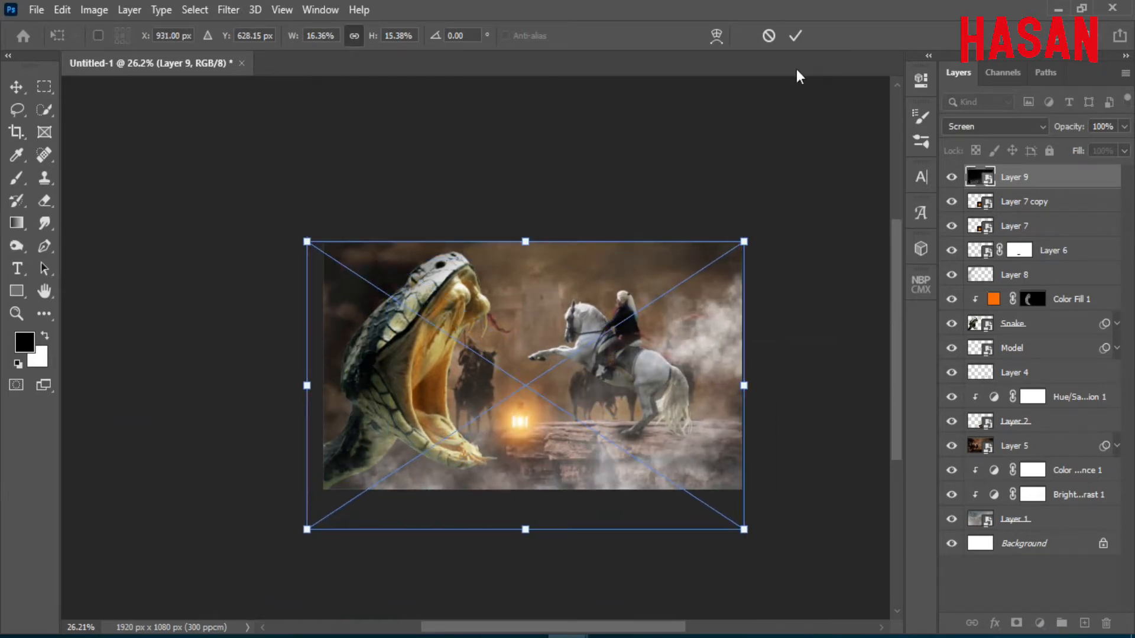
pyautogui.click(795, 36)
pyautogui.hotkey('ctrl', '0')
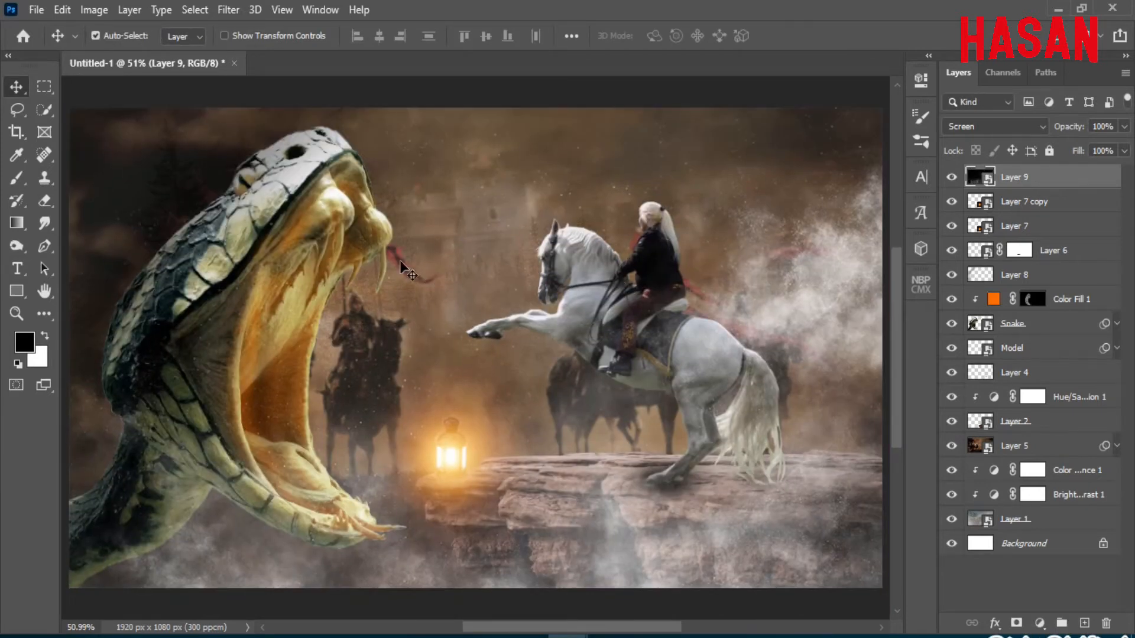
# Add a mask to fog Layer 9 and fade the fog behind the horse with a soft 285-pixel black brush at 1% flow.
pyautogui.click(1016, 623)
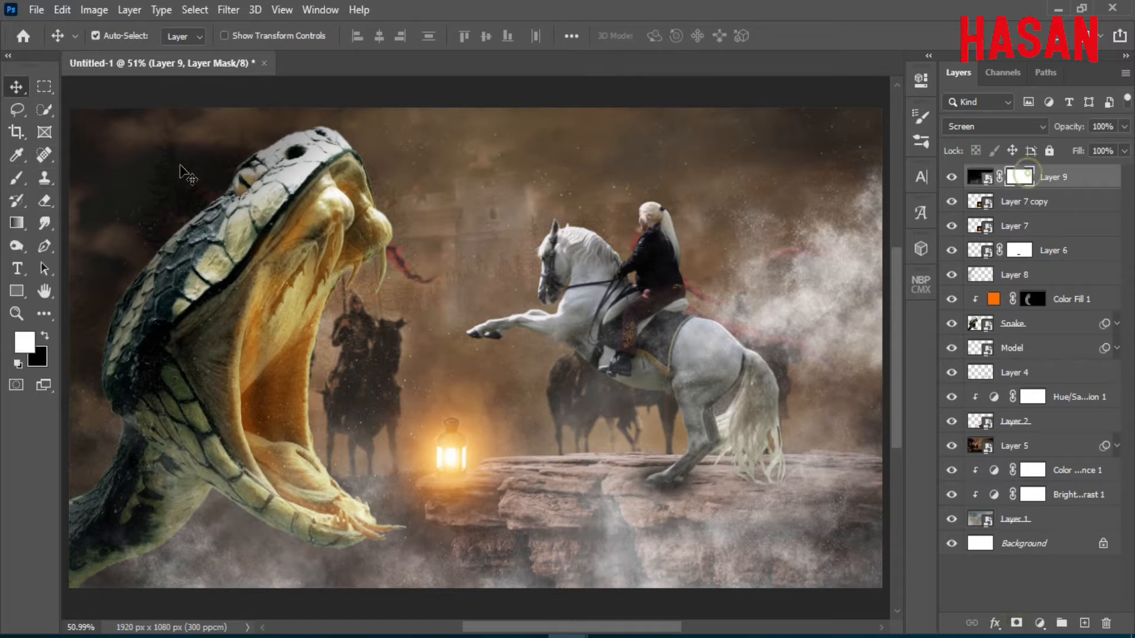
pyautogui.press('b')
pyautogui.press('x')
pyautogui.press('x')
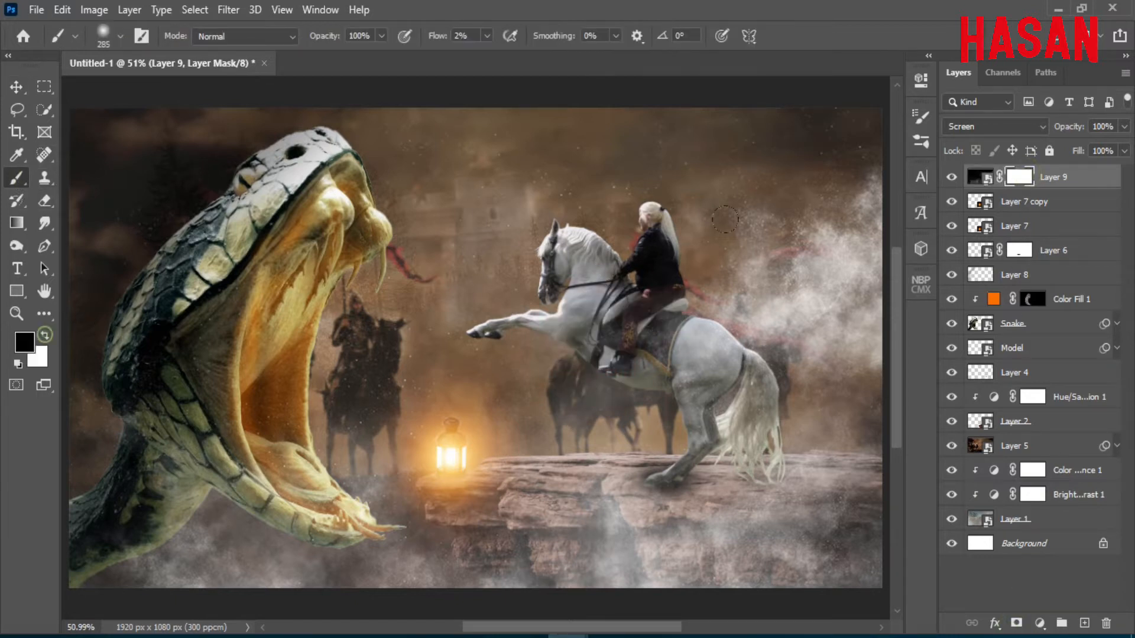
pyautogui.scroll(-3, 556, 125)
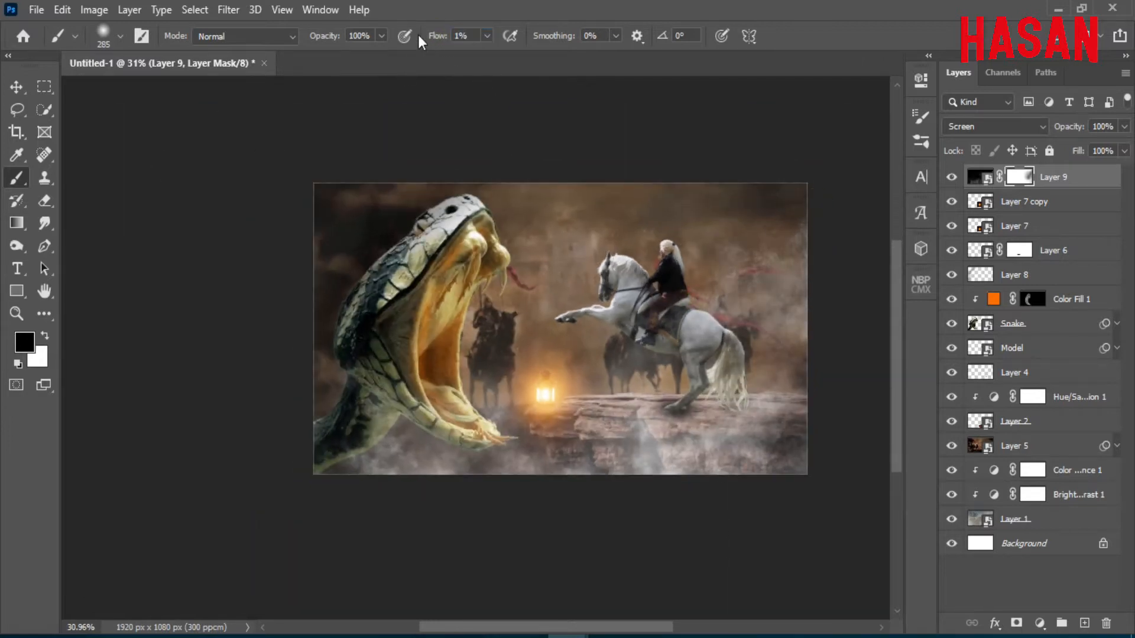
# Fade the fog further along the lower ground and behind the rider with a 337-pixel black brush at 6% flow on Layer 9's mask.
pyautogui.press('x')
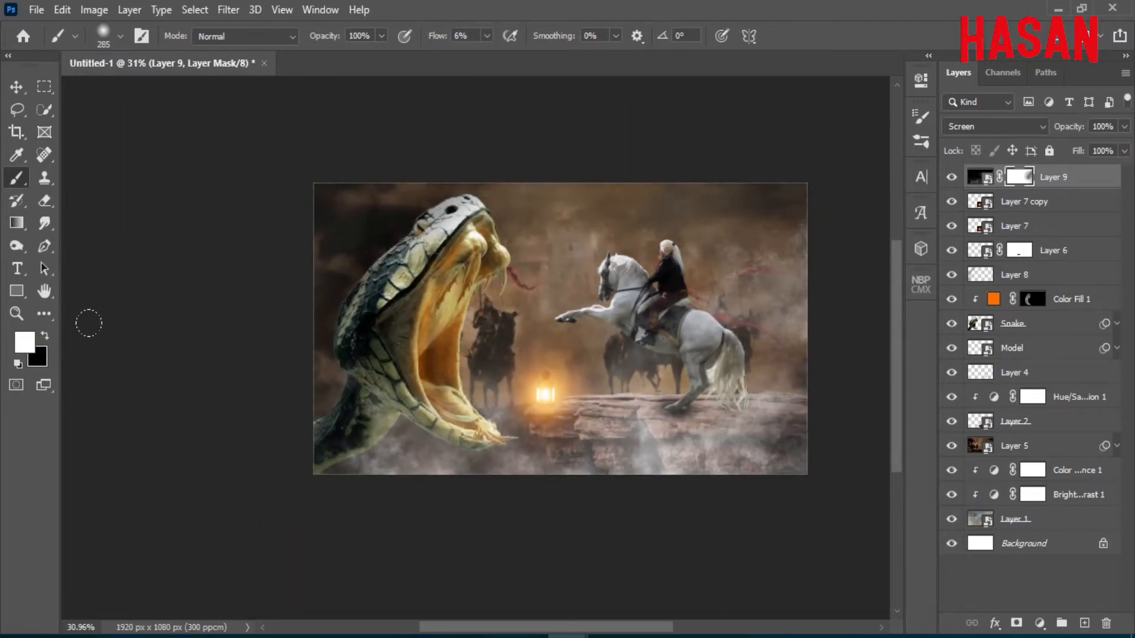
pyautogui.moveTo(668, 384); pyautogui.dragTo(678, 384)
pyautogui.click(44, 336)
pyautogui.moveTo(402, 437)
pyautogui.mouseDown()
pyautogui.moveTo(644, 439)
pyautogui.moveTo(774, 458)
pyautogui.mouseUp()
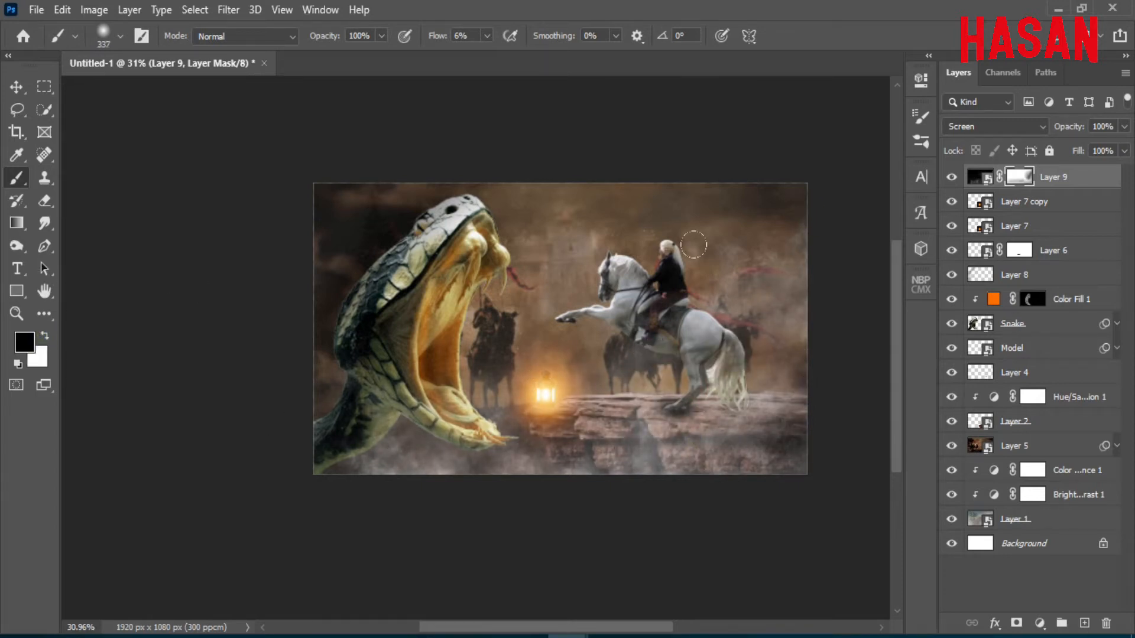
pyautogui.moveTo(688, 260); pyautogui.dragTo(792, 287)
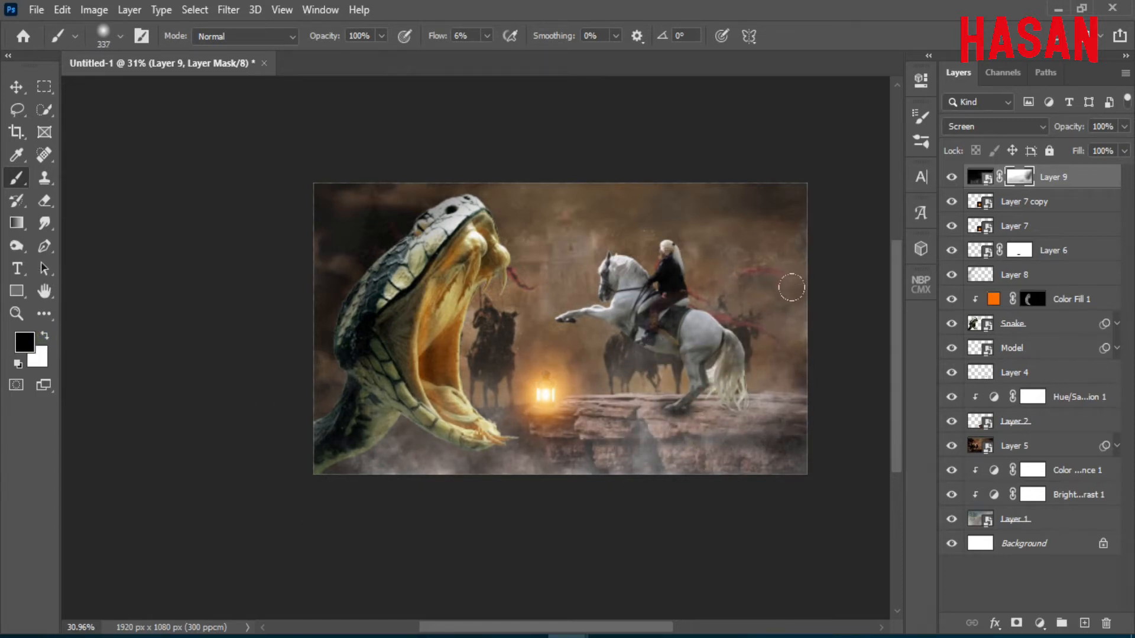
pyautogui.scroll(5, 756, 281)
pyautogui.press('v')
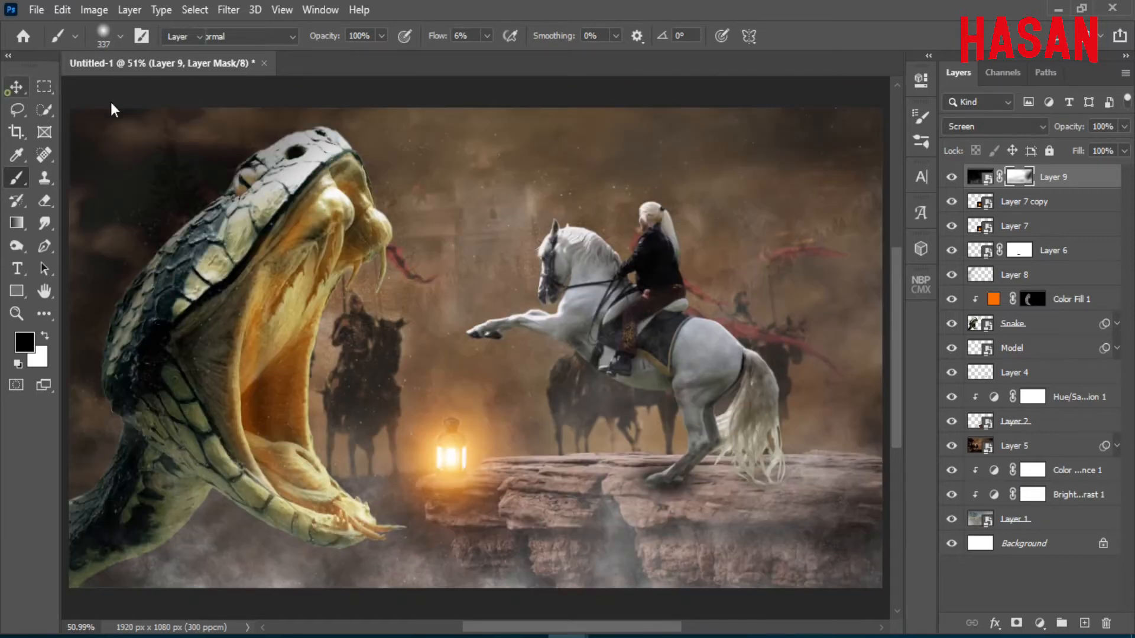
# Add a Color Balance adjustment clipped to the fog layer and shift its midtones towards red and yellow.
pyautogui.click(1039, 623)
pyautogui.click(1044, 466)
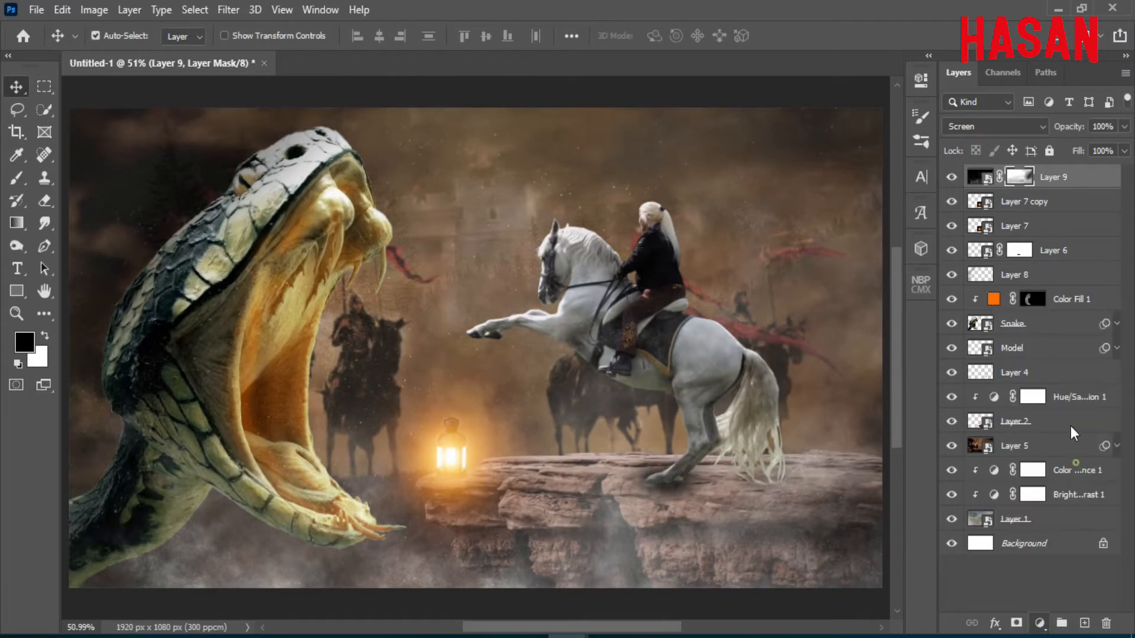
pyautogui.moveTo(781, 172); pyautogui.dragTo(790, 172)
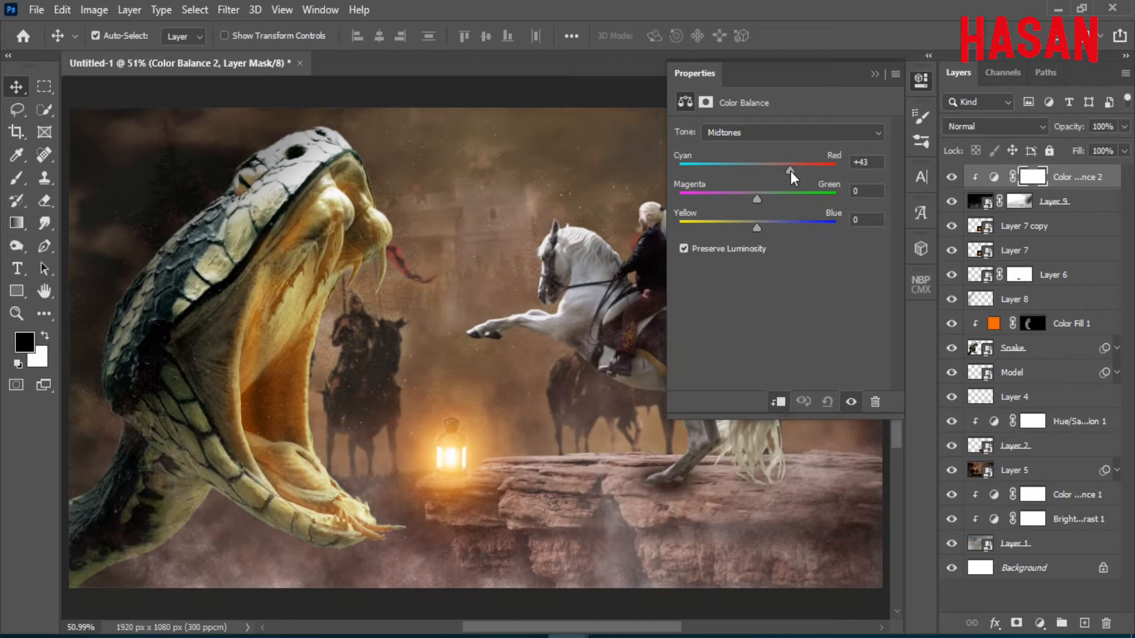
pyautogui.moveTo(757, 228); pyautogui.dragTo(713, 236)
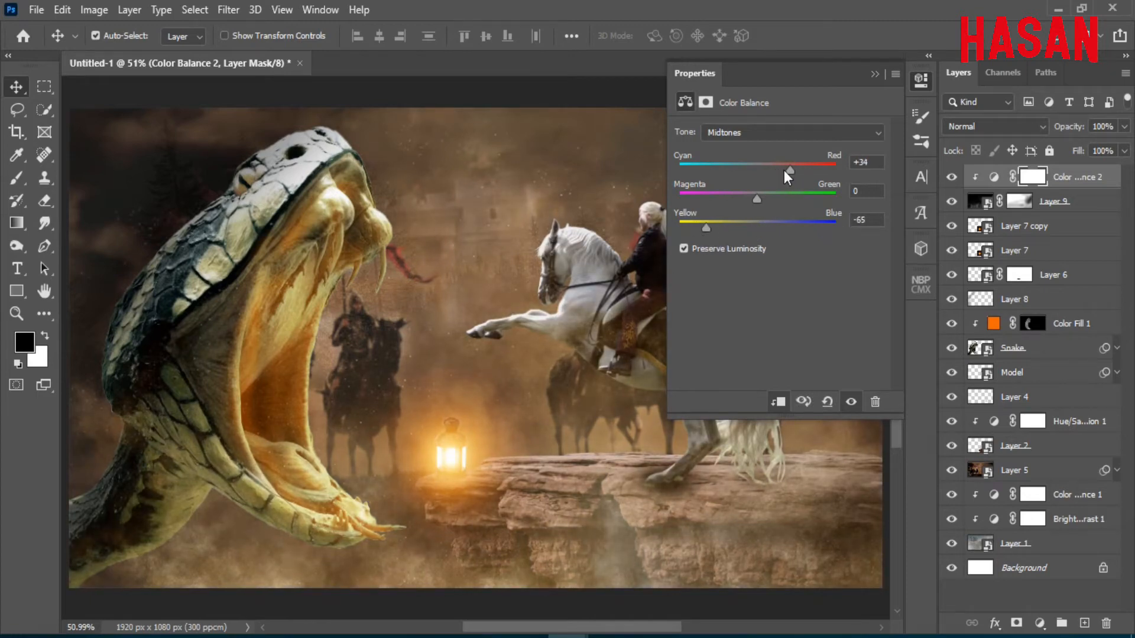
pyautogui.moveTo(825, 170)
pyautogui.mouseDown()
pyautogui.moveTo(793, 172)
pyautogui.moveTo(804, 172)
pyautogui.mouseUp()
pyautogui.moveTo(705, 229)
pyautogui.mouseDown()
pyautogui.moveTo(770, 226)
pyautogui.moveTo(704, 228)
pyautogui.mouseUp()
pyautogui.click(875, 74)
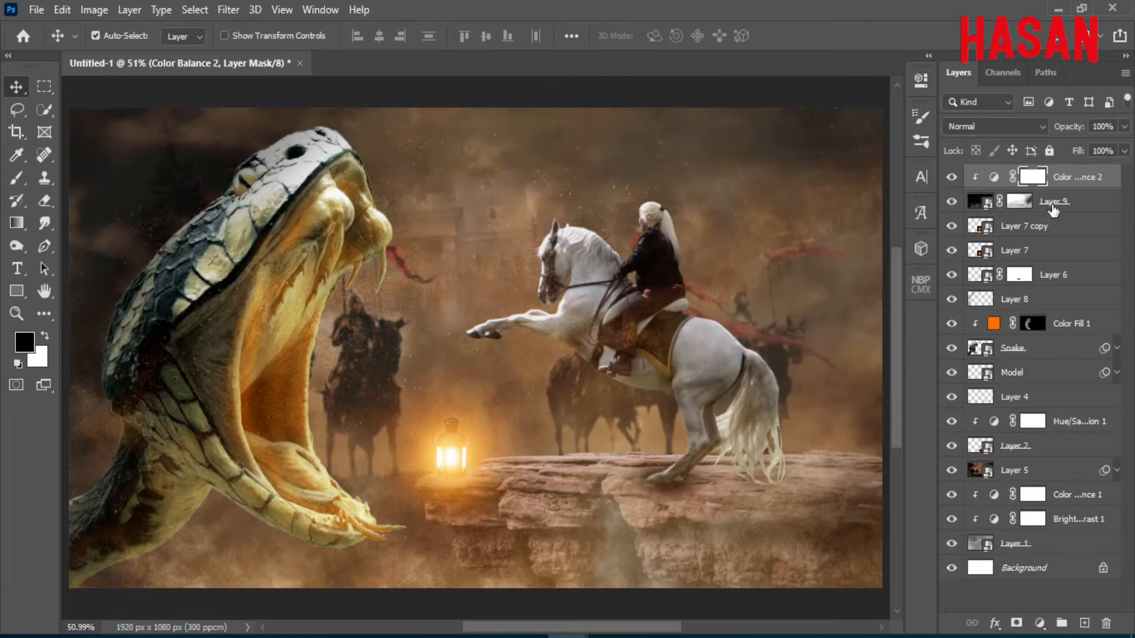
# Lower the fog layer's opacity to 84% and compare the composite with the fog hidden and shown.
pyautogui.click(1052, 204)
pyautogui.moveTo(1068, 126)
pyautogui.mouseDown()
pyautogui.moveTo(1052, 131)
pyautogui.moveTo(1062, 130)
pyautogui.mouseUp()
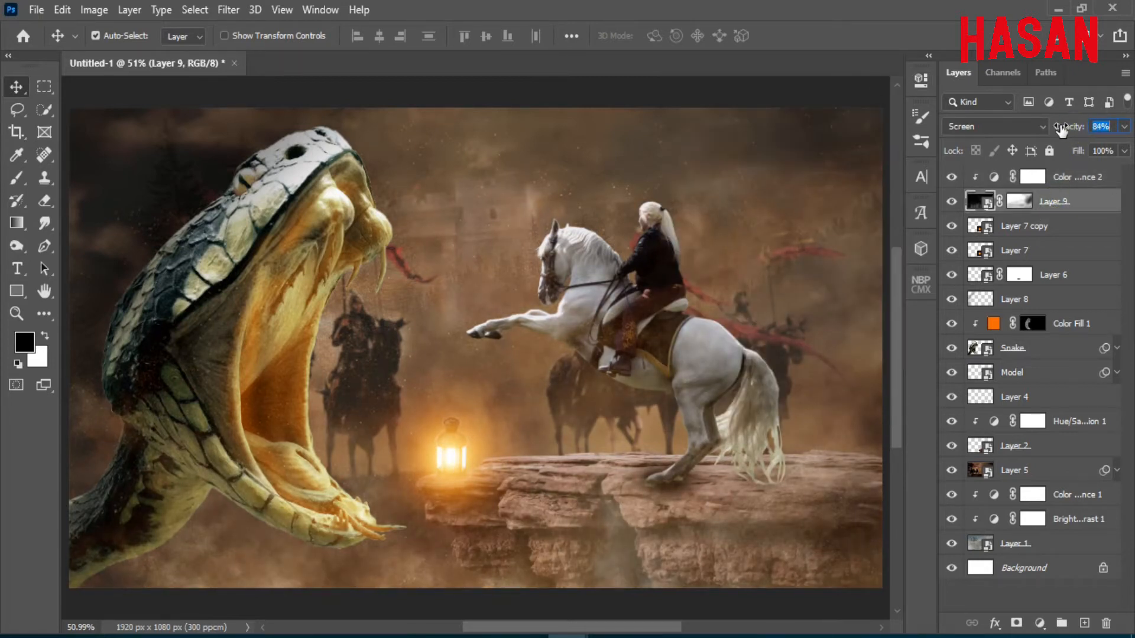
pyautogui.click(951, 203)
pyautogui.click(951, 204)
pyautogui.scroll(-1, 611, 395)
pyautogui.scroll(1, 611, 396)
# Add a bright orange Solid Color fill layer directly above the Model layer.
pyautogui.click(1038, 375)
pyautogui.click(1039, 623)
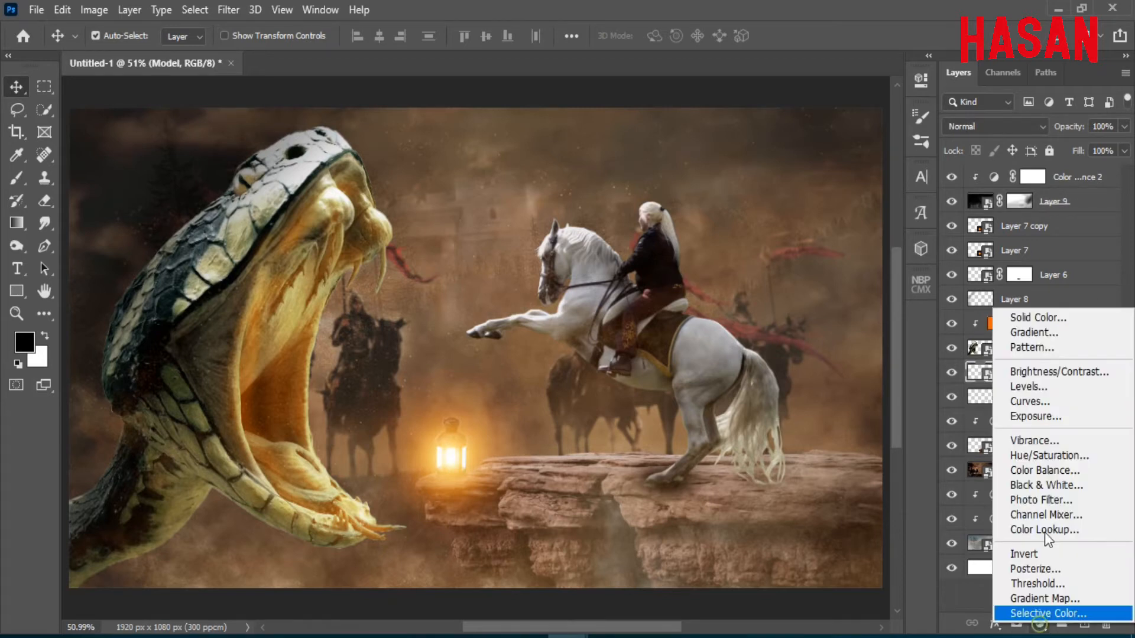
pyautogui.click(1050, 313)
pyautogui.moveTo(879, 336); pyautogui.dragTo(877, 320)
pyautogui.moveTo(815, 140); pyautogui.dragTo(841, 115)
pyautogui.click(1019, 107)
# Clip the orange fill to the Model layer and set its blend mode to Linear Dodge (Add).
pyautogui.rightClick(1086, 370)
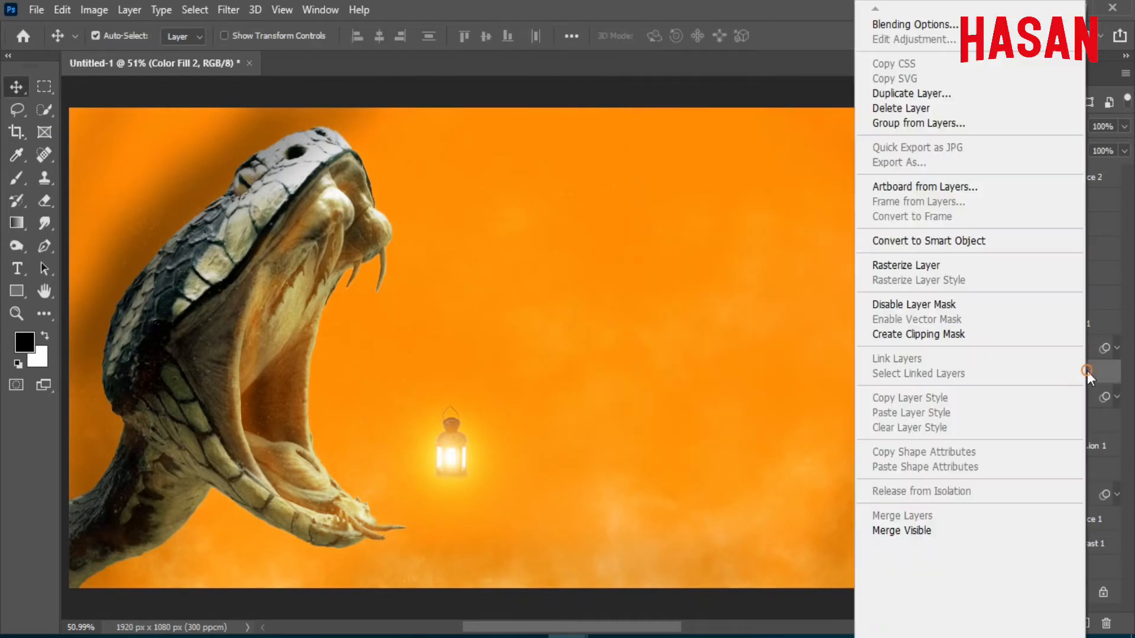
pyautogui.click(930, 332)
pyautogui.click(1043, 125)
pyautogui.click(981, 298)
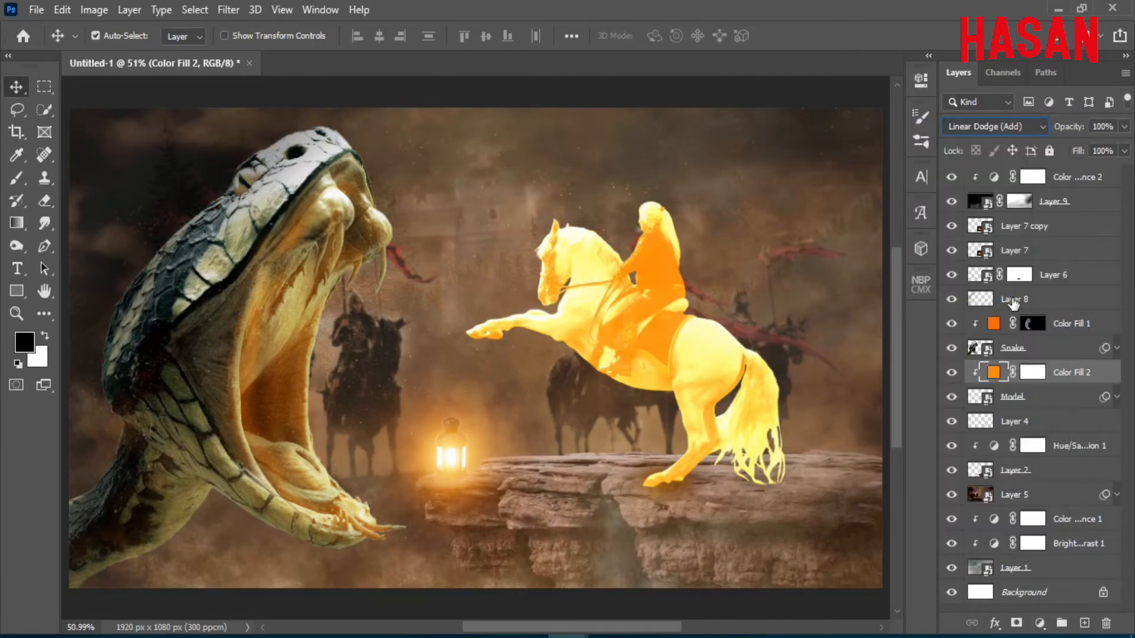
# Invert the mask of Color Fill 2 to hide the orange glow on the horse and rider.
pyautogui.doubleClick(1036, 378)
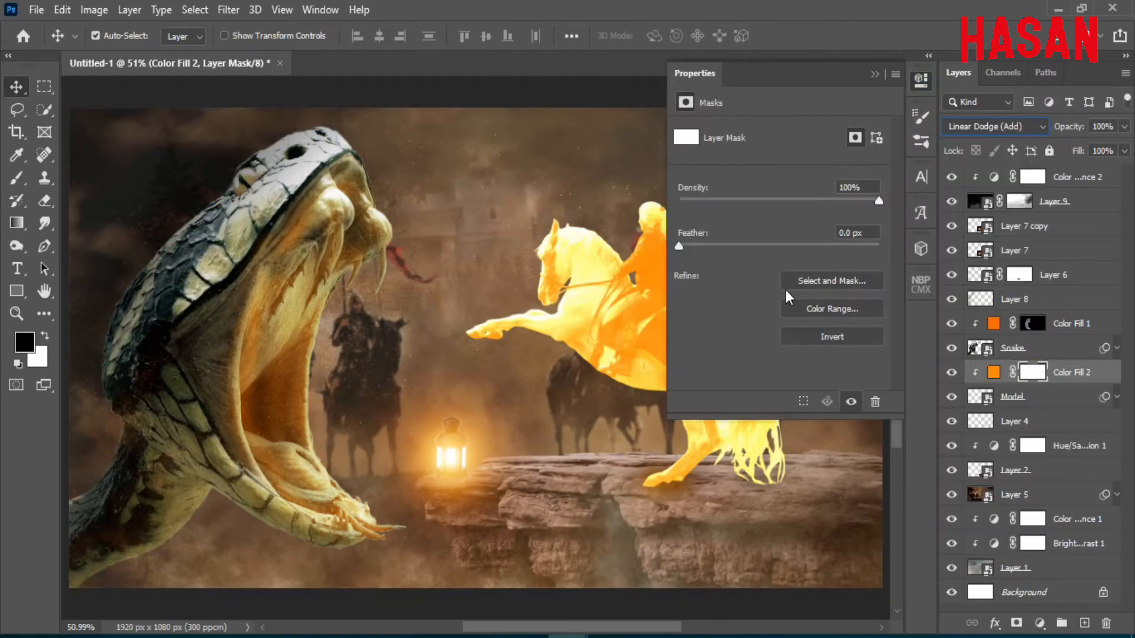
pyautogui.click(838, 334)
pyautogui.click(733, 343)
# Paint lantern glow onto the horse's foreleg, chest and belly in Color Fill 2's mask with a 107-pixel white brush at 6% flow.
pyautogui.scroll(3, 603, 281)
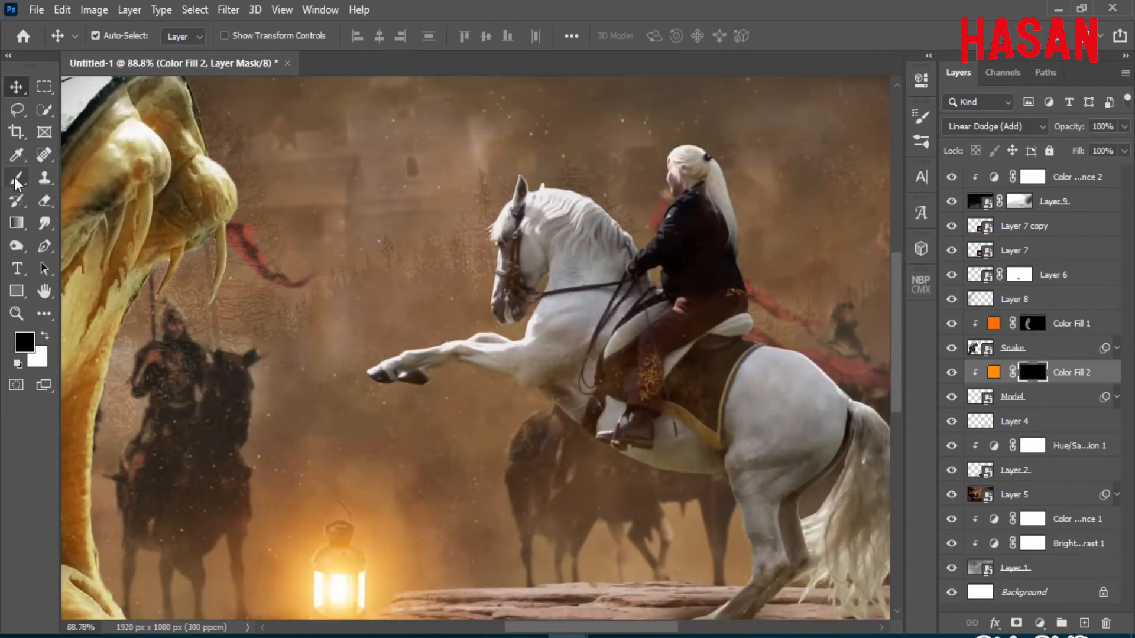
pyautogui.click(17, 178)
pyautogui.moveTo(659, 363); pyautogui.dragTo(570, 384)
pyautogui.scroll(-3, 591, 366)
pyautogui.scroll(1, 655, 324)
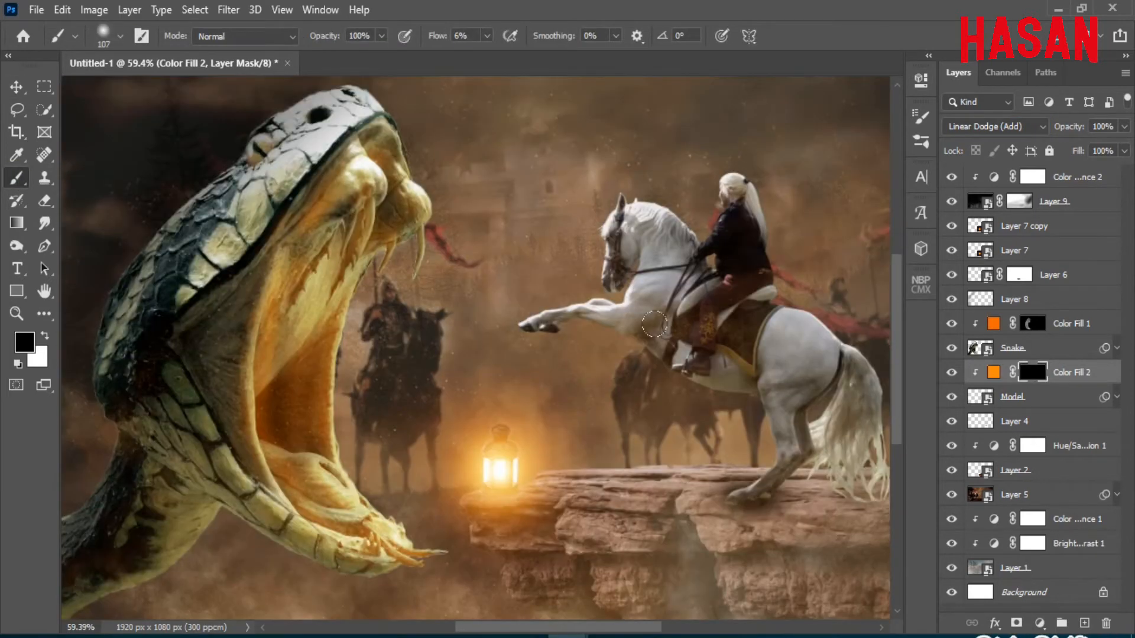
pyautogui.click(44, 337)
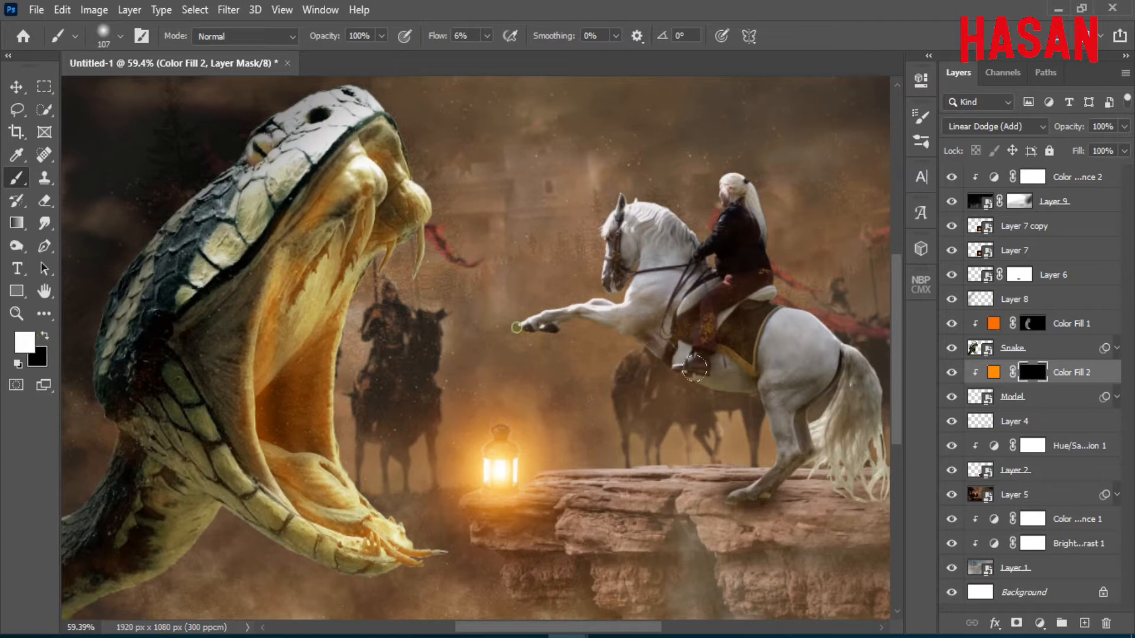
pyautogui.moveTo(521, 328)
pyautogui.mouseDown()
pyautogui.moveTo(644, 357)
pyautogui.moveTo(476, 338)
pyautogui.mouseUp()
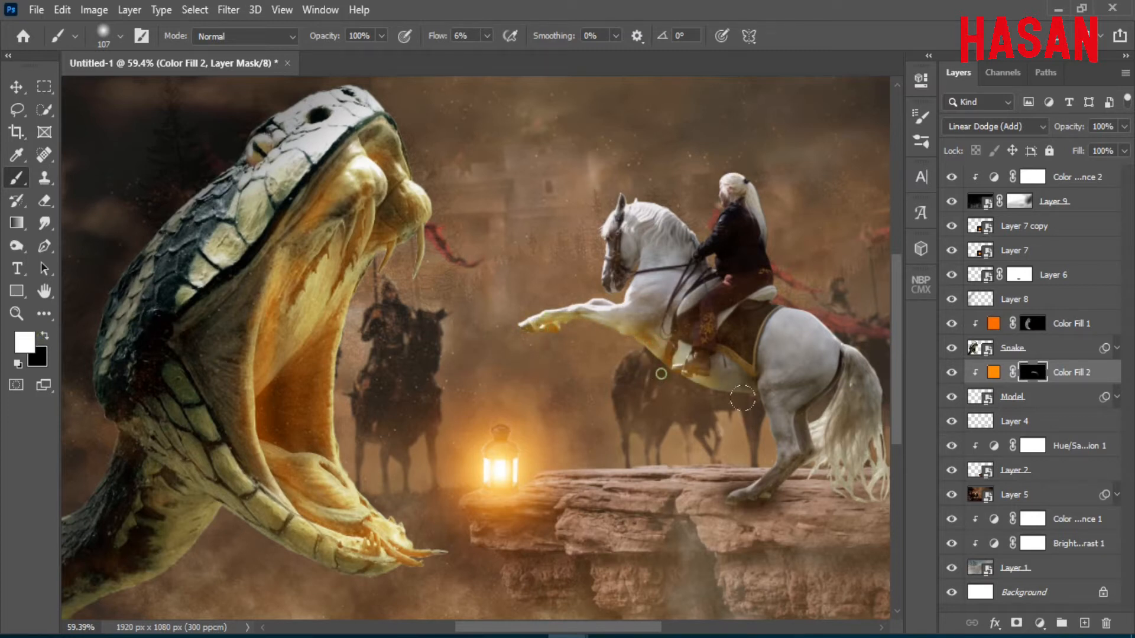
pyautogui.moveTo(742, 399)
pyautogui.mouseDown()
pyautogui.moveTo(740, 497)
pyautogui.moveTo(748, 446)
pyautogui.moveTo(695, 484)
pyautogui.moveTo(755, 445)
pyautogui.moveTo(740, 398)
pyautogui.moveTo(659, 471)
pyautogui.moveTo(751, 407)
pyautogui.moveTo(657, 362)
pyautogui.moveTo(466, 319)
pyautogui.mouseUp()
pyautogui.moveTo(705, 458); pyautogui.dragTo(724, 458)
pyautogui.moveTo(636, 395)
pyautogui.mouseDown()
pyautogui.moveTo(644, 512)
pyautogui.moveTo(612, 526)
pyautogui.mouseUp()
pyautogui.moveTo(687, 475); pyautogui.dragTo(532, 371)
# Spread a softer glow over the horse's head, neck, body and hind legs with a 161-pixel white brush at 2% flow.
pyautogui.moveTo(621, 347); pyautogui.dragTo(603, 348)
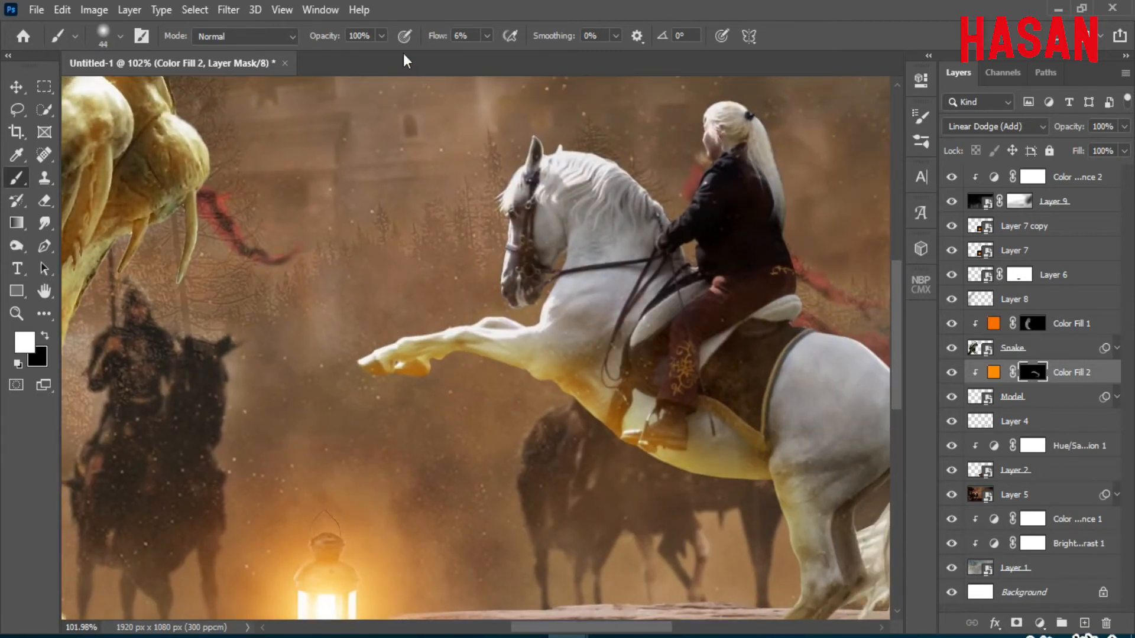
pyautogui.moveTo(751, 349)
pyautogui.mouseDown()
pyautogui.moveTo(627, 349)
pyautogui.moveTo(645, 350)
pyautogui.mouseUp()
pyautogui.moveTo(645, 350)
pyautogui.mouseDown()
pyautogui.moveTo(600, 292)
pyautogui.moveTo(644, 299)
pyautogui.mouseUp()
pyautogui.moveTo(553, 236)
pyautogui.mouseDown()
pyautogui.moveTo(745, 439)
pyautogui.moveTo(715, 306)
pyautogui.moveTo(526, 137)
pyautogui.mouseUp()
pyautogui.moveTo(578, 217); pyautogui.dragTo(712, 415)
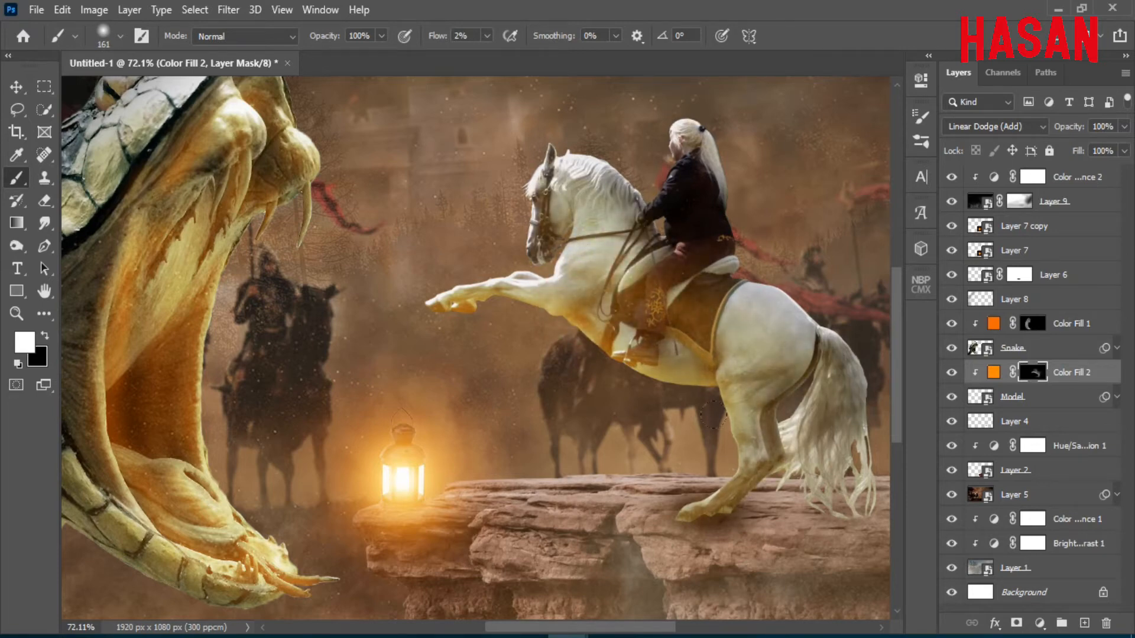
pyautogui.scroll(-3, 635, 355)
pyautogui.scroll(2, 614, 335)
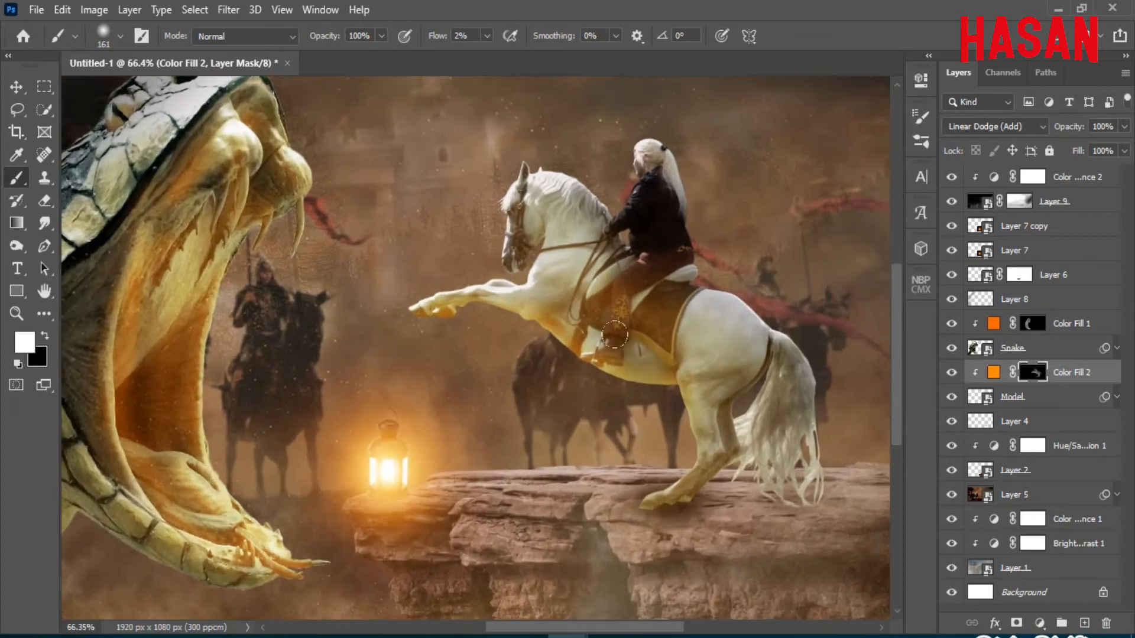
# Add a Hue/Saturation adjustment above Color Fill 2, clip it to the Model layer and turn on Colorize.
pyautogui.click(1039, 623)
pyautogui.click(1046, 449)
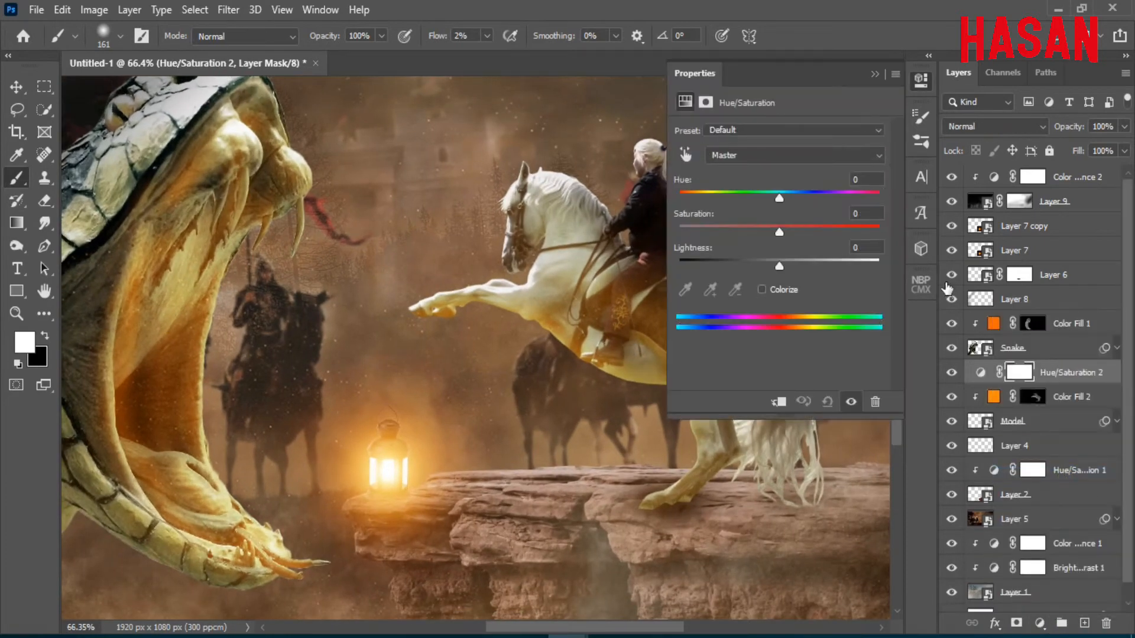
pyautogui.click(777, 402)
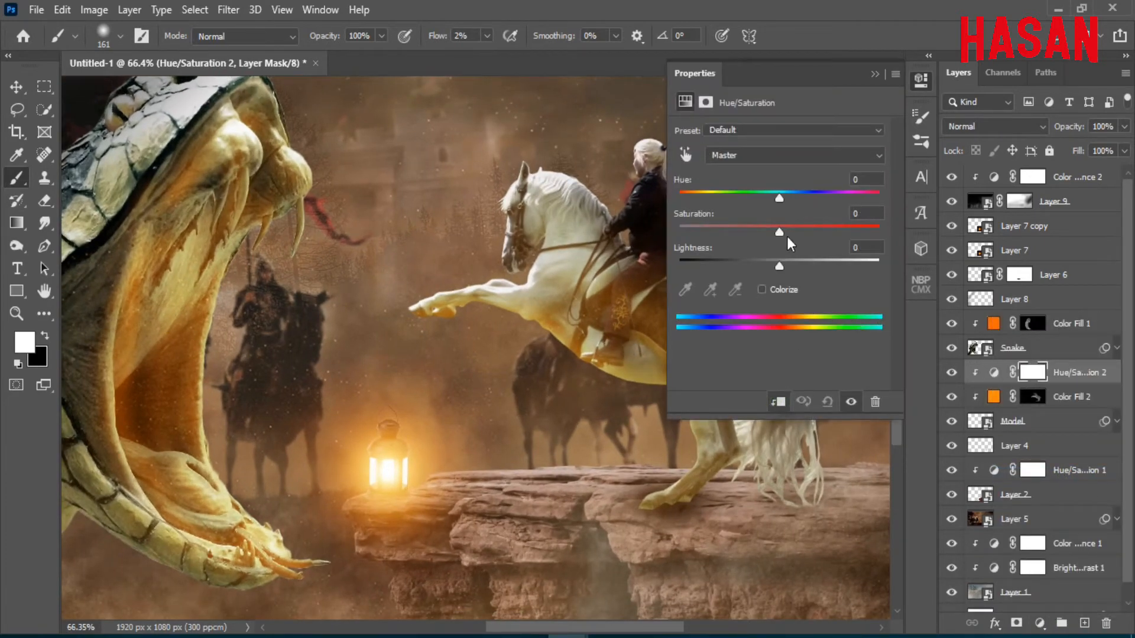
pyautogui.click(760, 290)
# Tint the horse and rider a bright golden orange by adjusting the hue and raising the saturation and lightness.
pyautogui.moveTo(679, 196); pyautogui.dragTo(708, 196)
pyautogui.moveTo(732, 232); pyautogui.dragTo(856, 233)
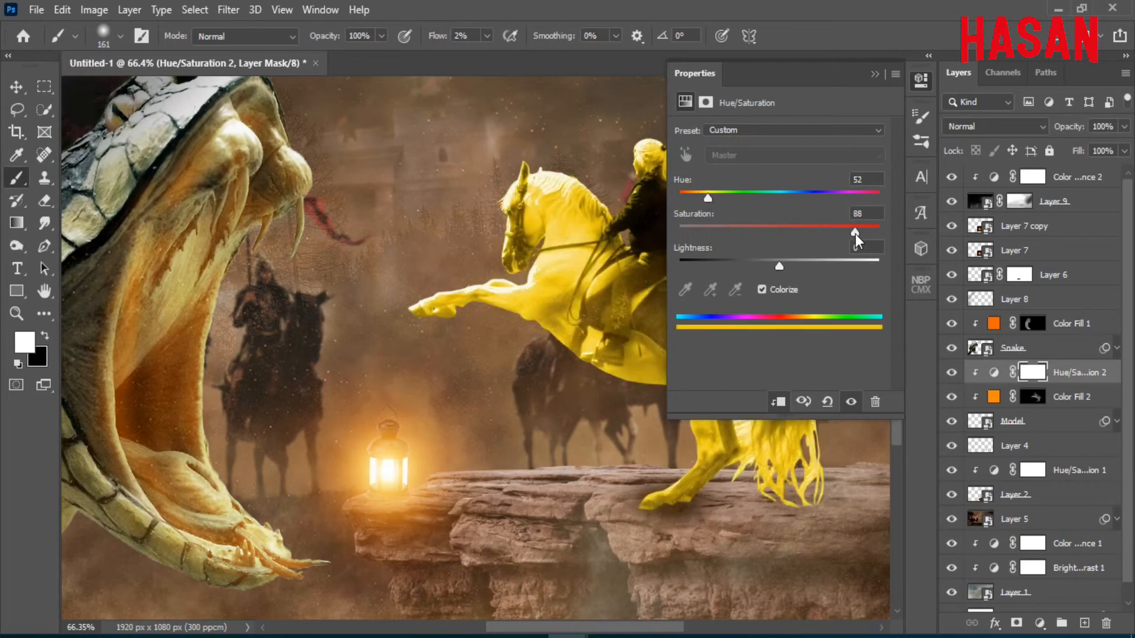
pyautogui.moveTo(708, 197); pyautogui.dragTo(698, 194)
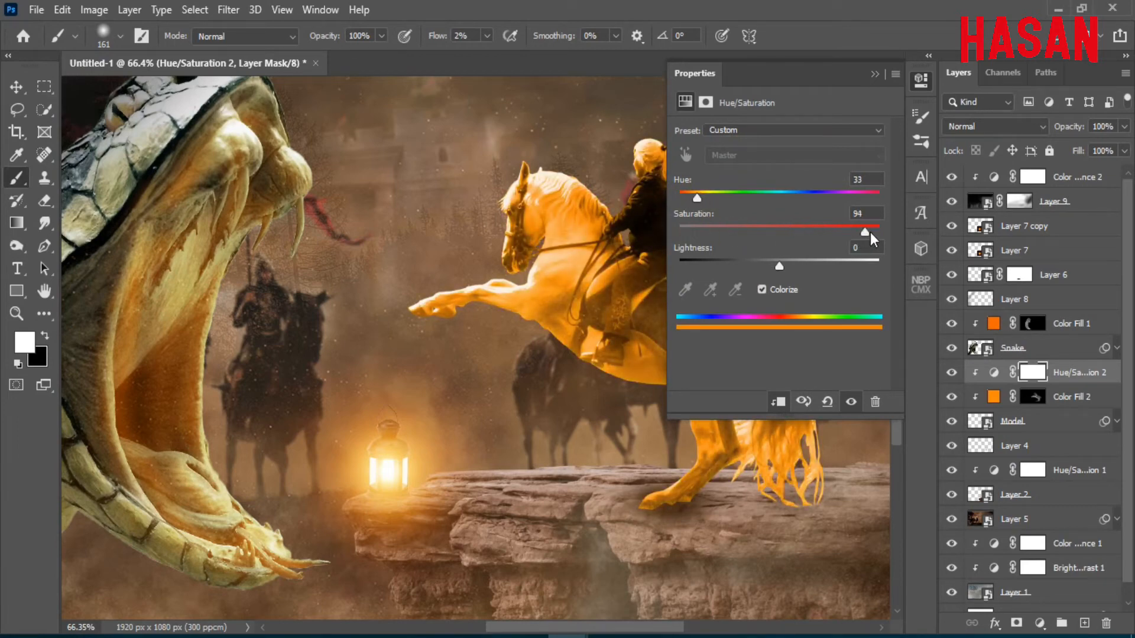
pyautogui.moveTo(870, 232); pyautogui.dragTo(871, 232)
pyautogui.moveTo(698, 196); pyautogui.dragTo(704, 196)
pyautogui.moveTo(779, 266); pyautogui.dragTo(829, 266)
pyautogui.click(875, 74)
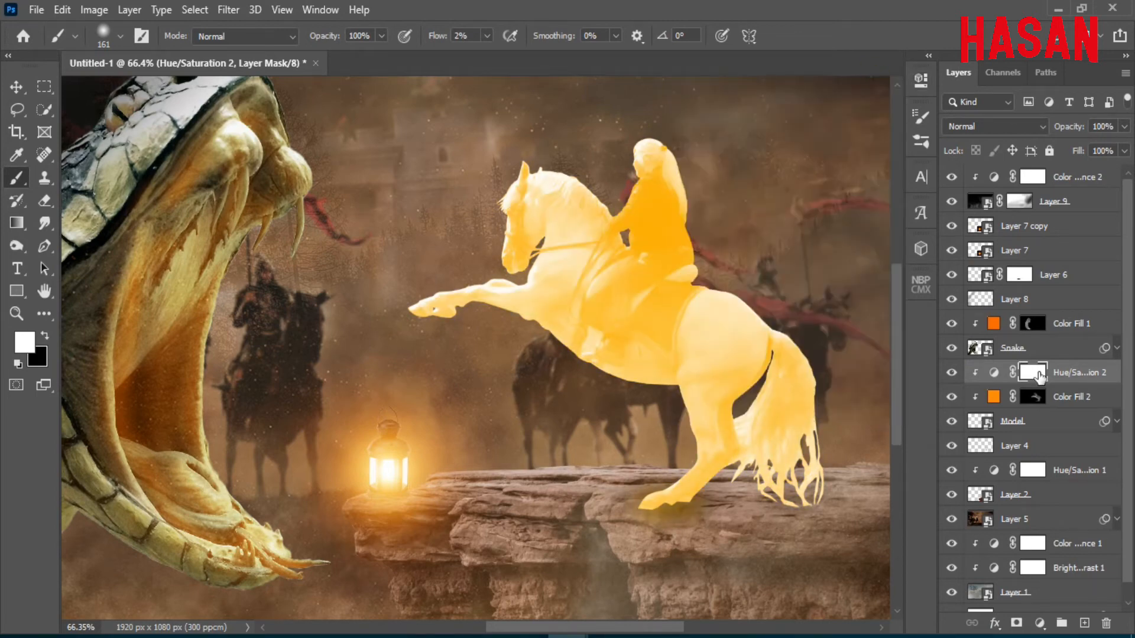
# Invert the mask of Hue/Saturation 2 to hide the golden tint on the horse and rider.
pyautogui.click(927, 87)
pyautogui.click(831, 332)
pyautogui.click(920, 80)
# Paint golden highlights on the horse's forelegs, chest, belly and hind leg in Hue/Saturation 2's mask with a 161-pixel white brush at 9% and 4% flow.
pyautogui.scroll(3, 417, 260)
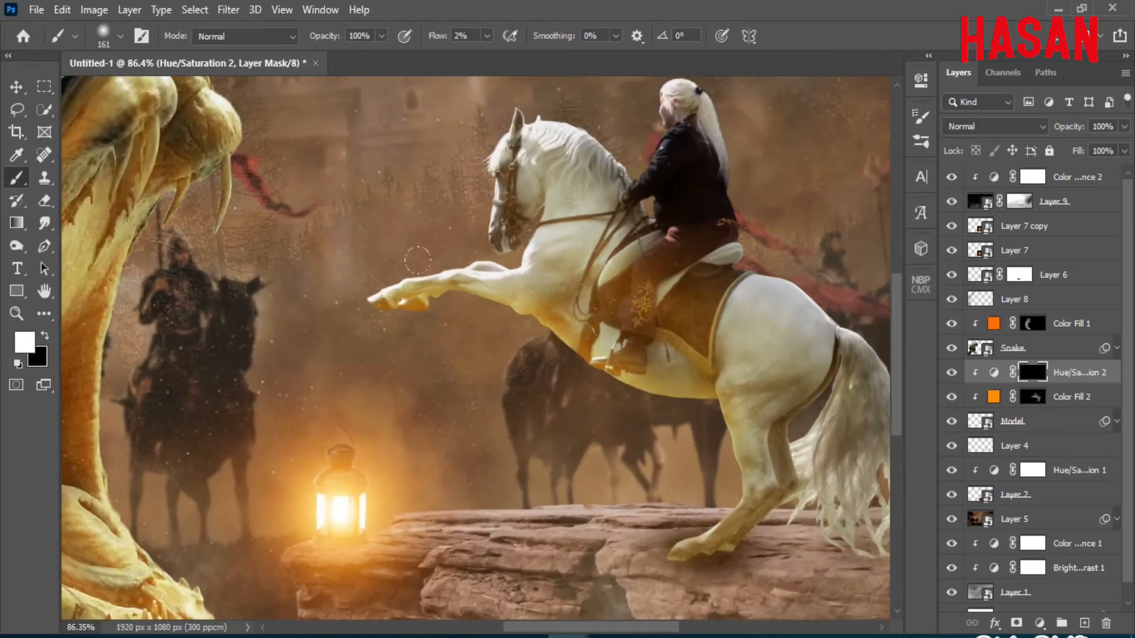
pyautogui.scroll(-2, 508, 178)
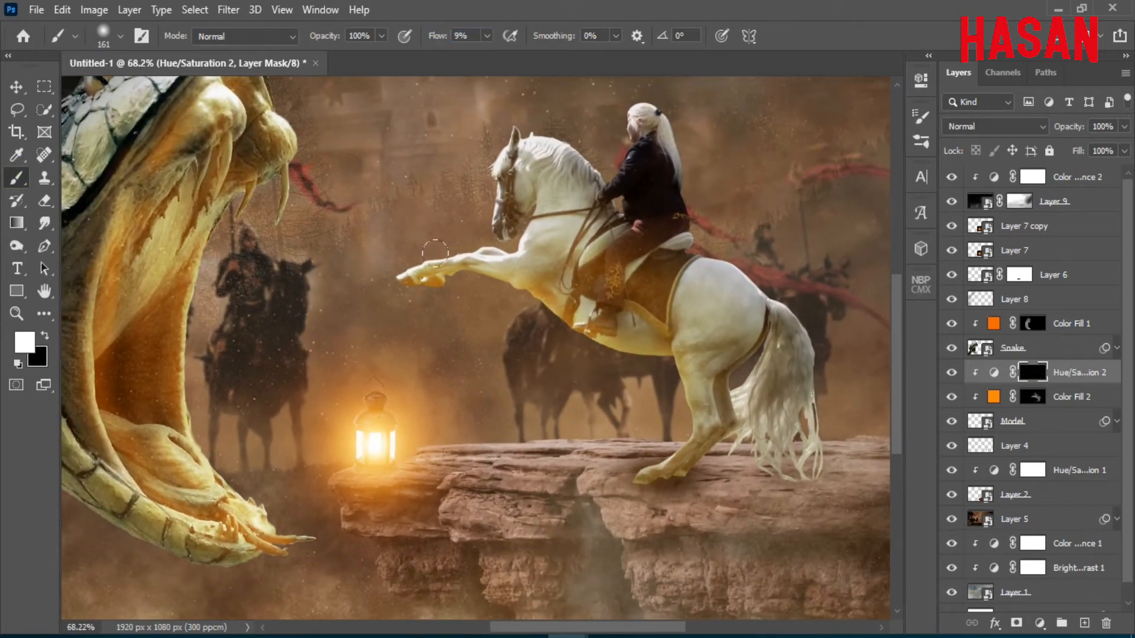
pyautogui.moveTo(529, 291)
pyautogui.mouseDown()
pyautogui.moveTo(664, 373)
pyautogui.moveTo(662, 469)
pyautogui.mouseUp()
pyautogui.moveTo(562, 336); pyautogui.dragTo(493, 282)
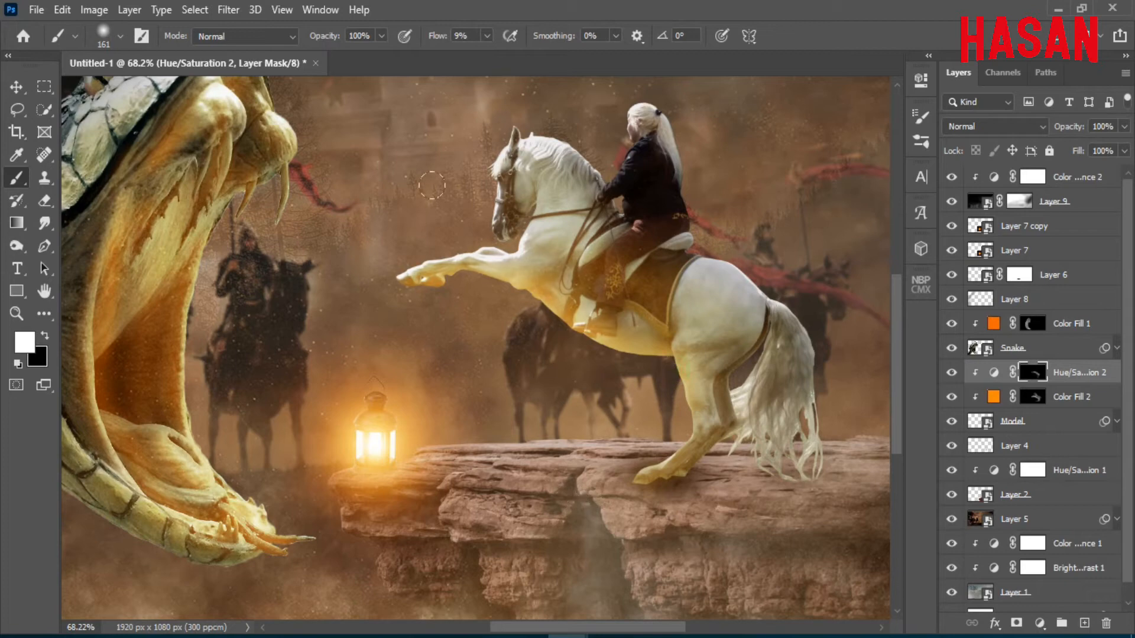
pyautogui.scroll(-1, 535, 367)
pyautogui.scroll(2, 540, 367)
pyautogui.moveTo(565, 300)
pyautogui.mouseDown()
pyautogui.moveTo(476, 267)
pyautogui.moveTo(536, 282)
pyautogui.moveTo(510, 298)
pyautogui.mouseUp()
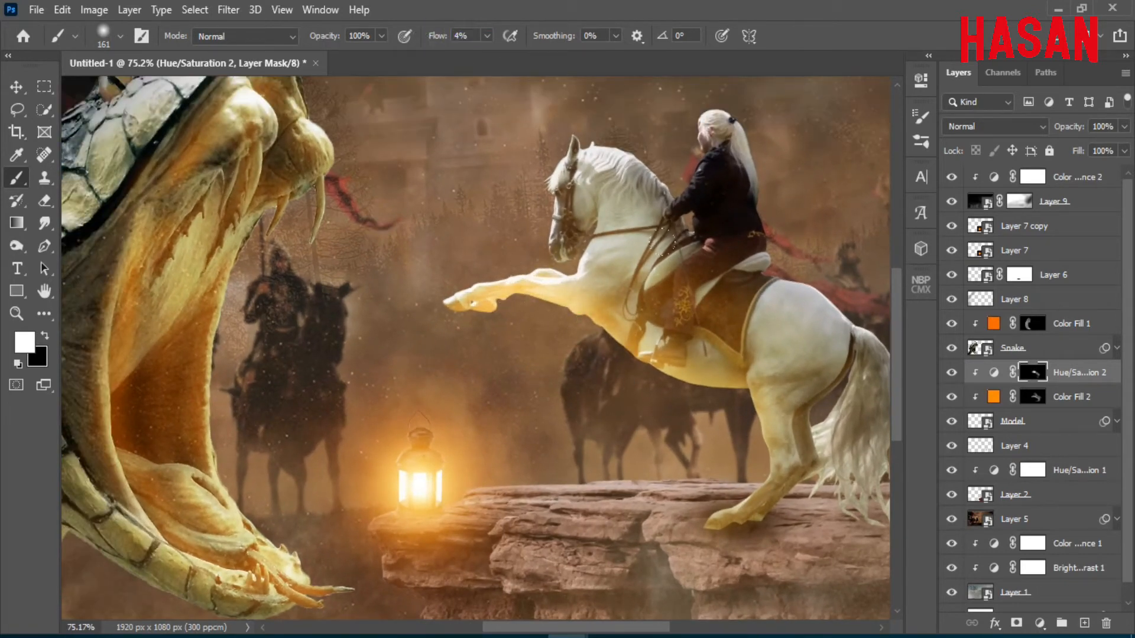
# Paint more golden light onto the horse's chest, belly and legs in Hue/Saturation 2's mask, finishing the belly edge with a 36-pixel white brush.
pyautogui.moveTo(514, 224)
pyautogui.mouseDown()
pyautogui.moveTo(759, 313)
pyautogui.moveTo(718, 405)
pyautogui.mouseUp()
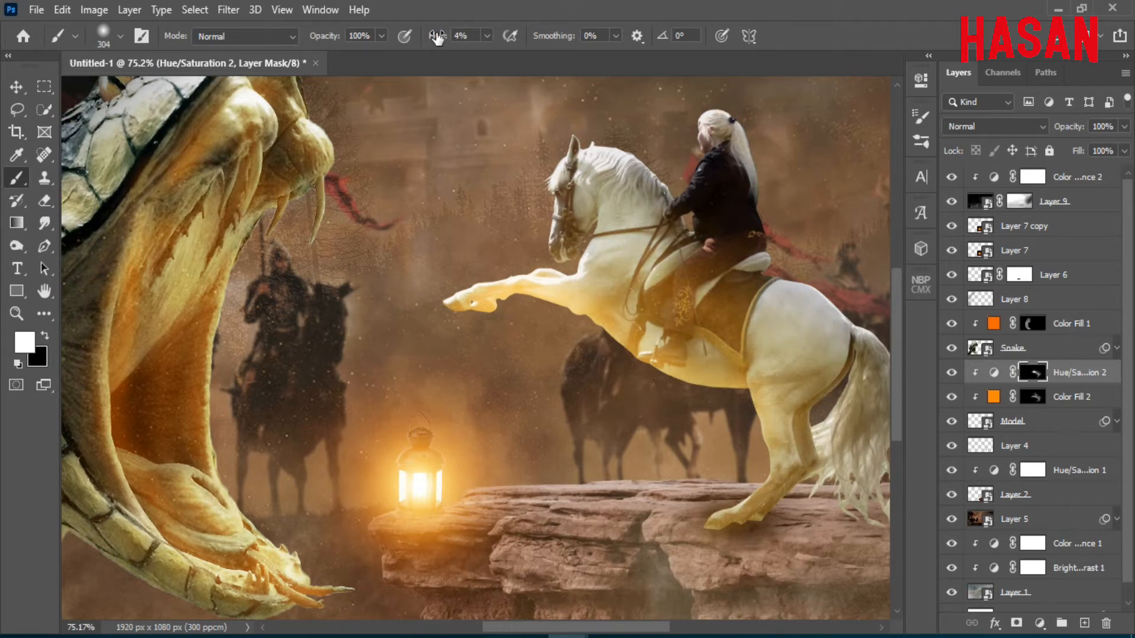
pyautogui.moveTo(437, 37); pyautogui.dragTo(559, 51)
pyautogui.keyDown('alt'); pyautogui.rightClick(643, 385); pyautogui.keyUp('alt')
pyautogui.moveTo(719, 402); pyautogui.dragTo(621, 350)
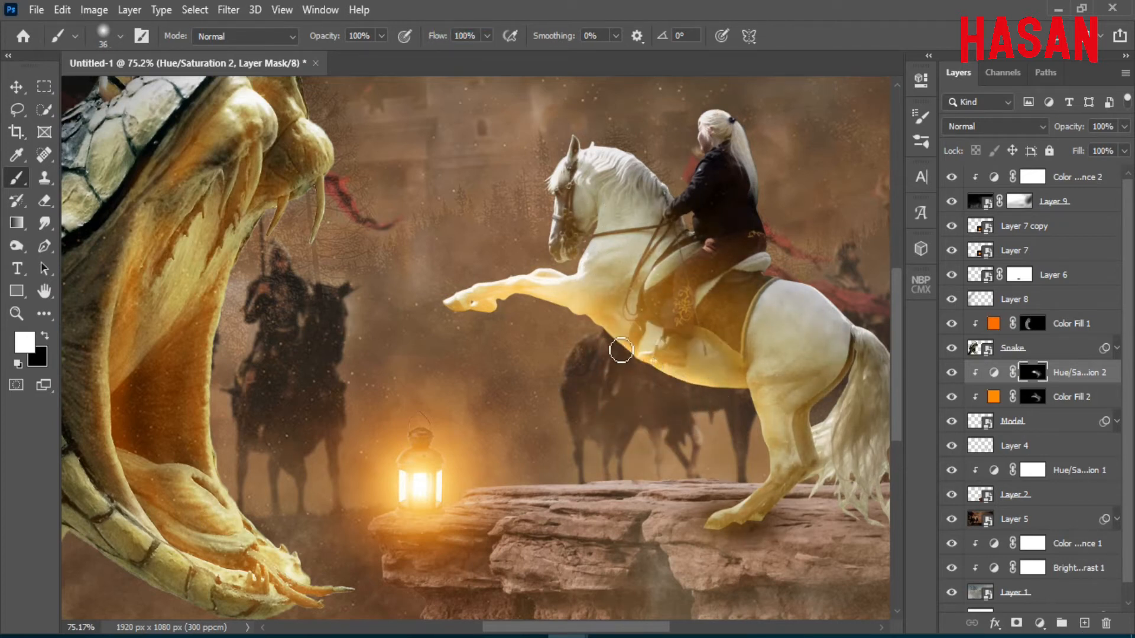
pyautogui.moveTo(684, 398)
pyautogui.mouseDown()
pyautogui.moveTo(607, 350)
pyautogui.moveTo(692, 397)
pyautogui.moveTo(617, 477)
pyautogui.mouseUp()
pyautogui.moveTo(659, 389); pyautogui.dragTo(615, 358)
pyautogui.moveTo(615, 359); pyautogui.dragTo(651, 372)
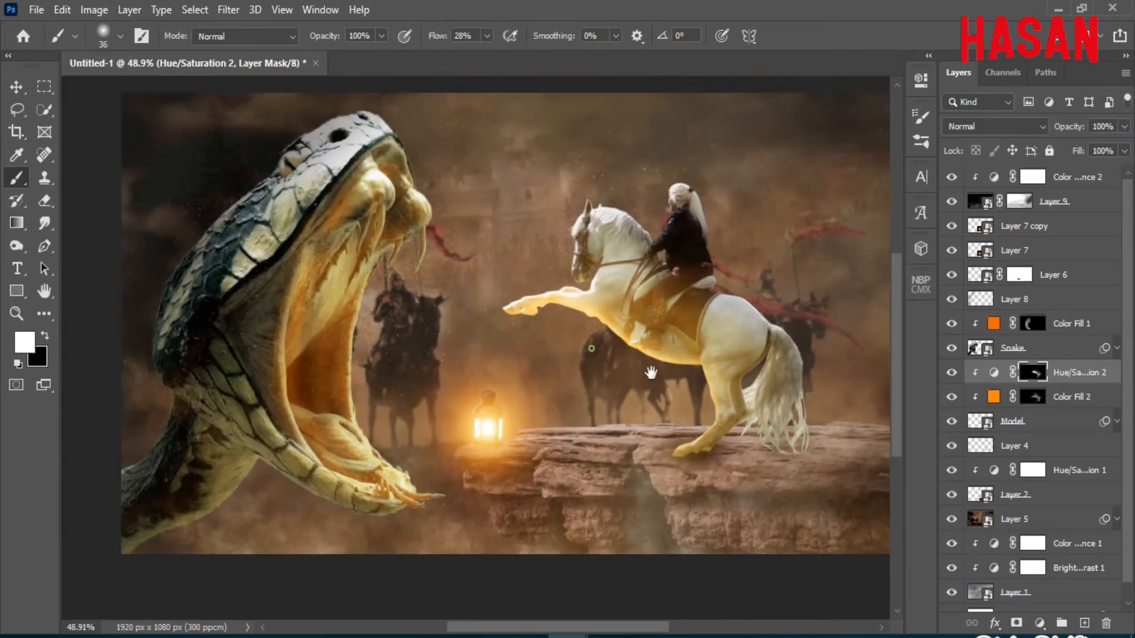
pyautogui.hotkey('ctrl', '0')
# Add a Hue/Saturation adjustment above Color Fill 1, clipped to the Snake layer, and turn on Colorize.
pyautogui.click(994, 323)
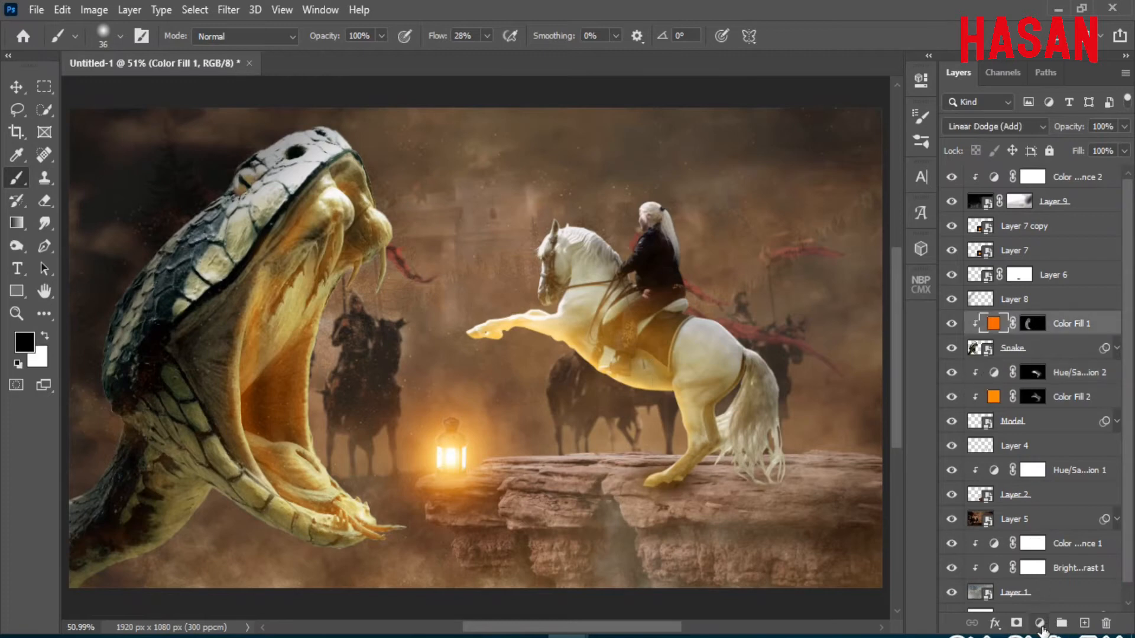
pyautogui.click(1040, 624)
pyautogui.click(1053, 455)
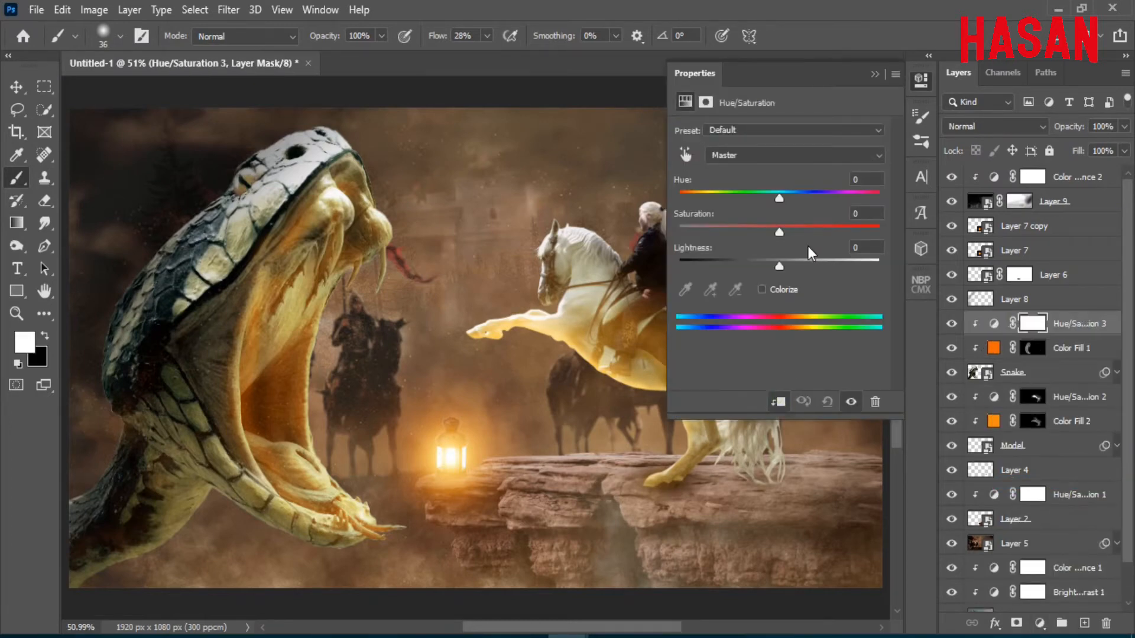
pyautogui.click(761, 289)
# Tint the snake bright orange with hue 34, saturation 95 and lightness +41.
pyautogui.moveTo(743, 224); pyautogui.dragTo(868, 232)
pyautogui.moveTo(680, 197); pyautogui.dragTo(698, 196)
pyautogui.moveTo(779, 266); pyautogui.dragTo(820, 268)
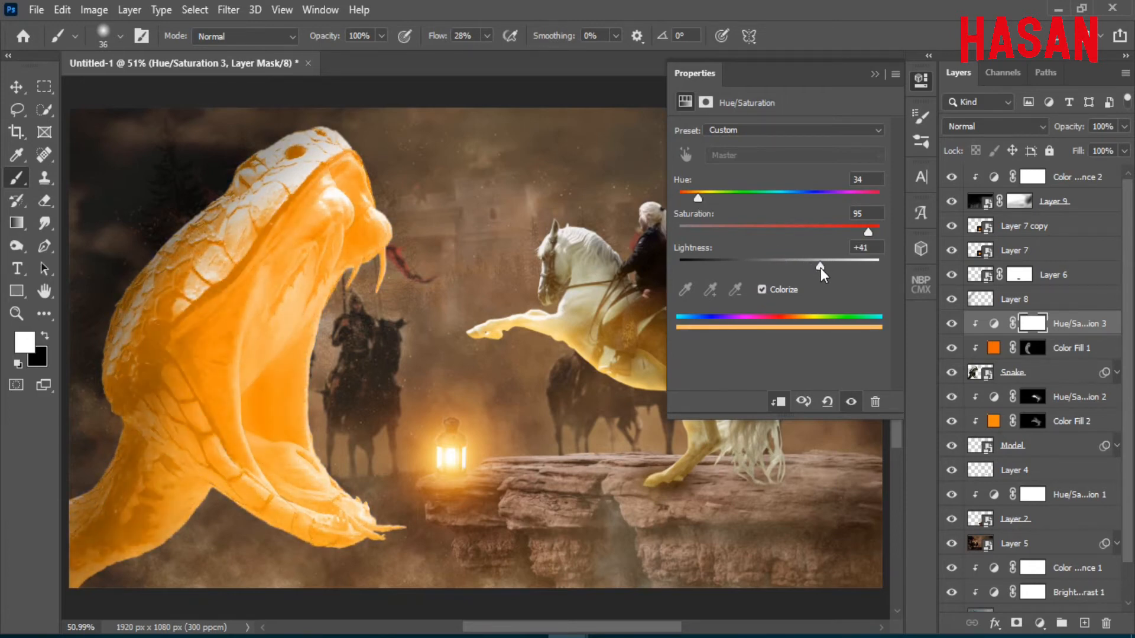
pyautogui.click(875, 74)
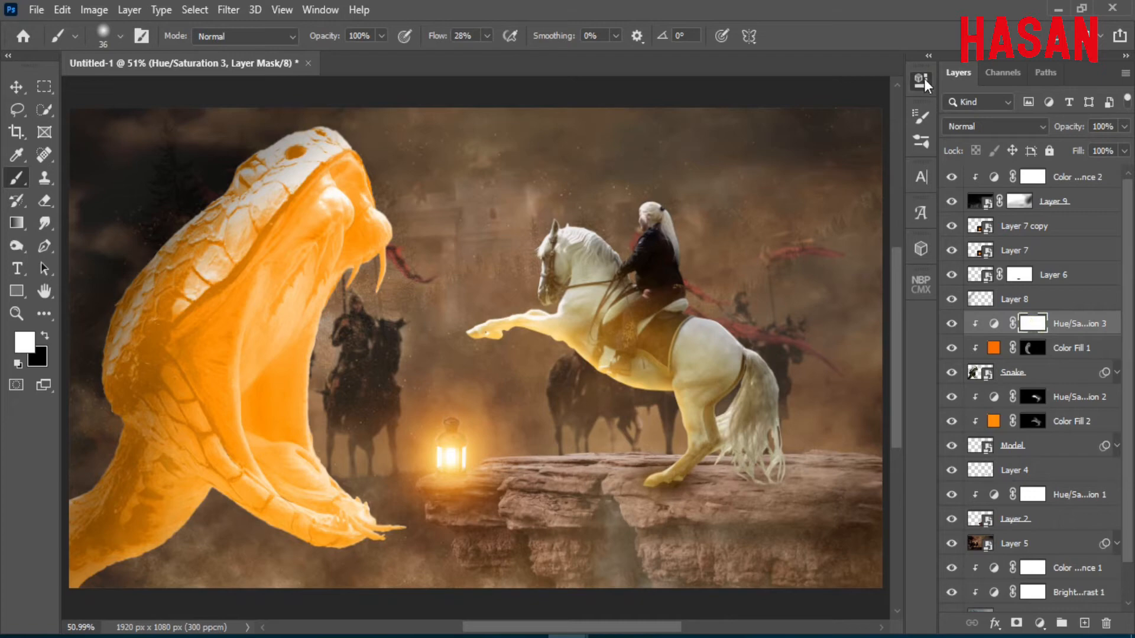
# Invert the mask of Hue/Saturation 3 to hide the orange tint on the snake.
pyautogui.click(921, 80)
pyautogui.click(833, 331)
pyautogui.click(920, 79)
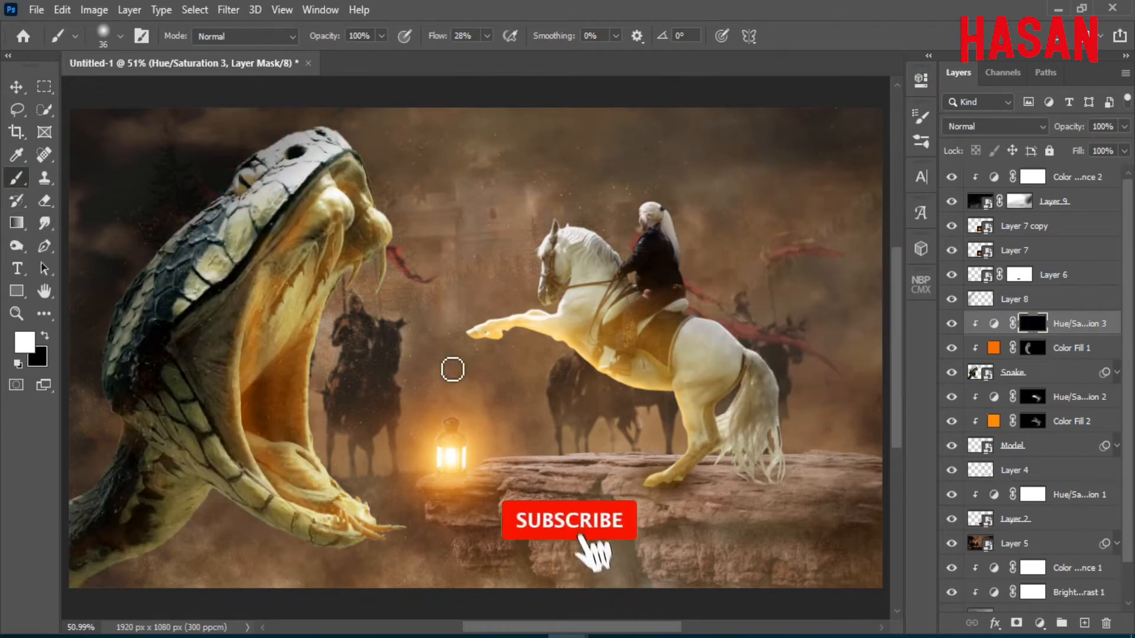
# Paint a golden rim along the snake's mouth edge and lower-jaw tip in Hue/Saturation 3's mask with a white brush at 49% flow.
pyautogui.scroll(8, 254, 306)
pyautogui.scroll(-5, 400, 238)
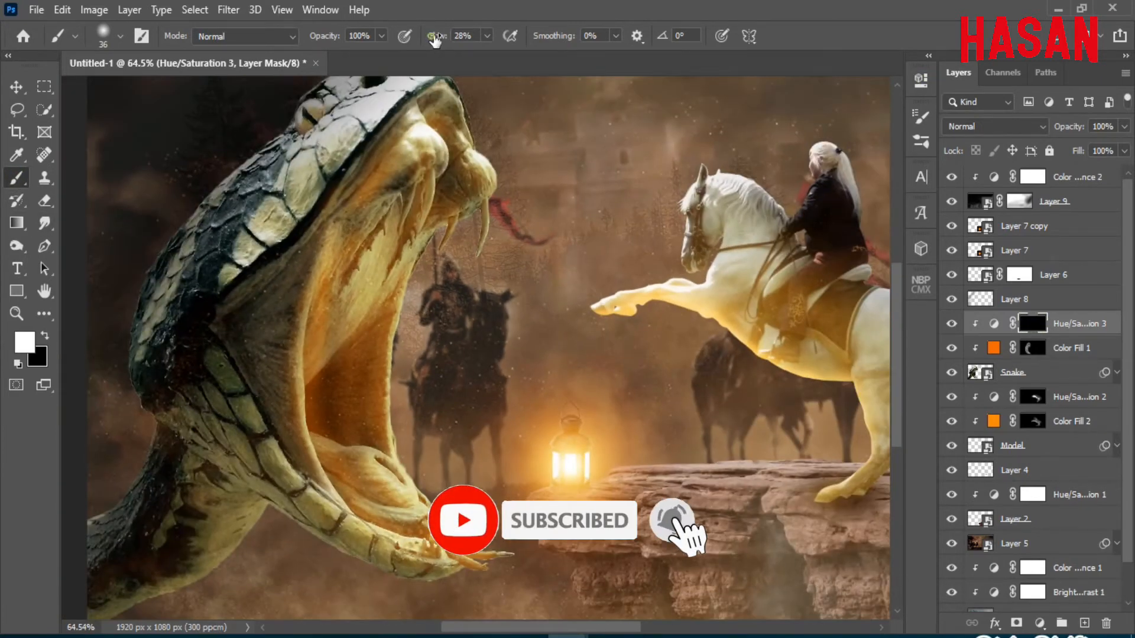
pyautogui.moveTo(435, 39); pyautogui.dragTo(448, 39)
pyautogui.moveTo(481, 280); pyautogui.dragTo(488, 281)
pyautogui.moveTo(422, 264)
pyautogui.mouseDown()
pyautogui.moveTo(399, 348)
pyautogui.moveTo(400, 451)
pyautogui.mouseUp()
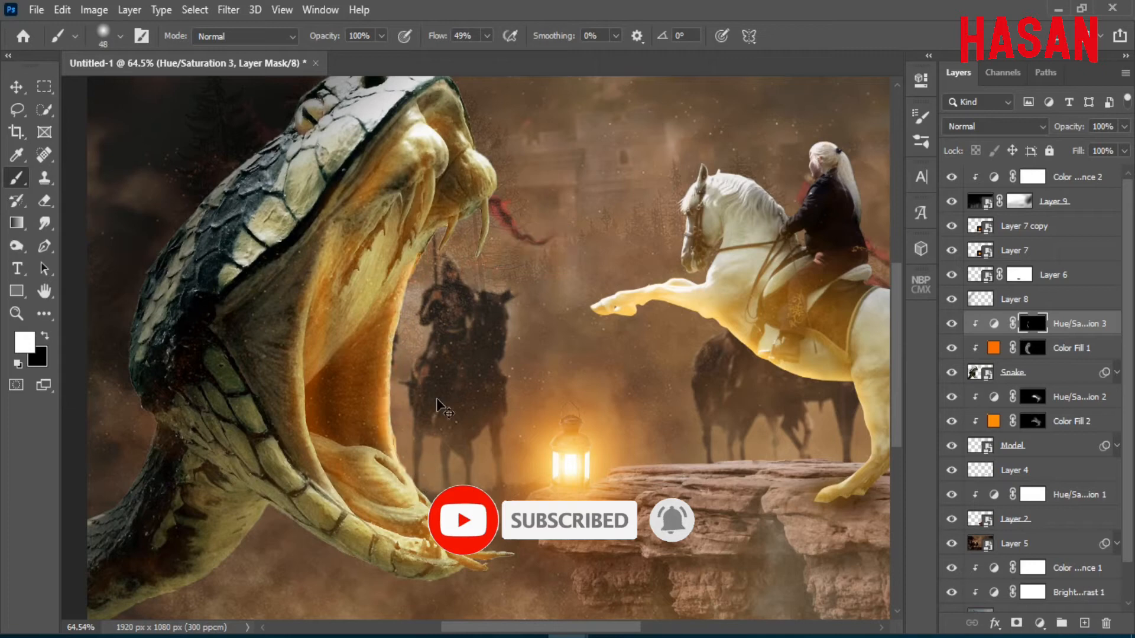
pyautogui.scroll(-1, 436, 402)
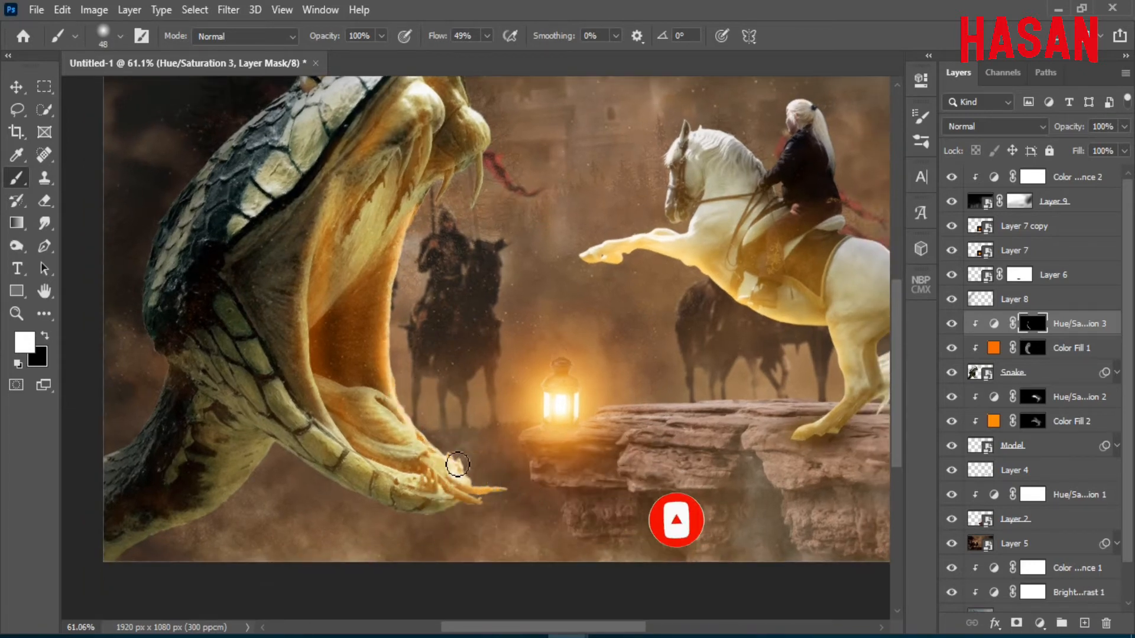
pyautogui.moveTo(487, 451); pyautogui.dragTo(475, 451)
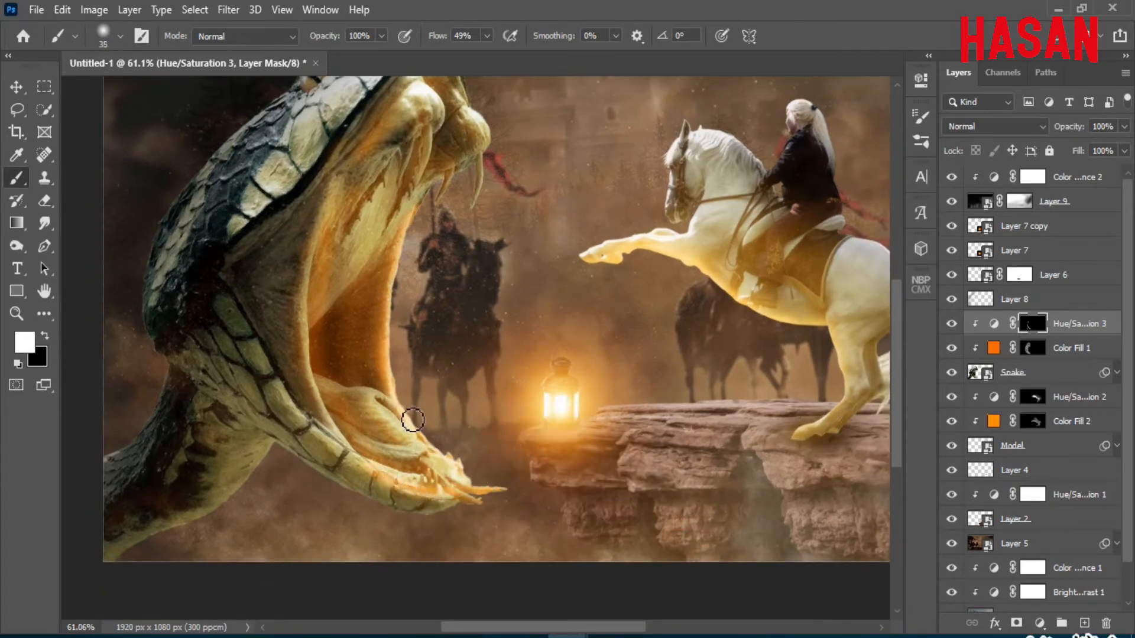
# Softly brush golden light onto the snake's tongue and inner mouth in the mask with a 35-pixel brush at 11% flow.
pyautogui.moveTo(421, 36); pyautogui.dragTo(410, 36)
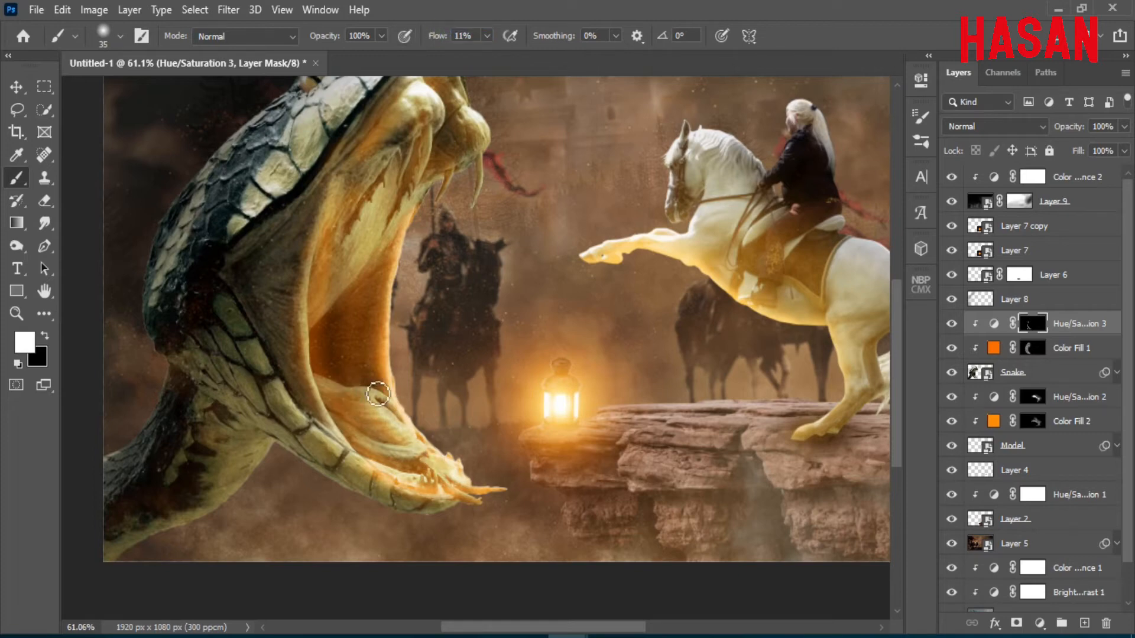
pyautogui.moveTo(500, 138); pyautogui.dragTo(492, 228)
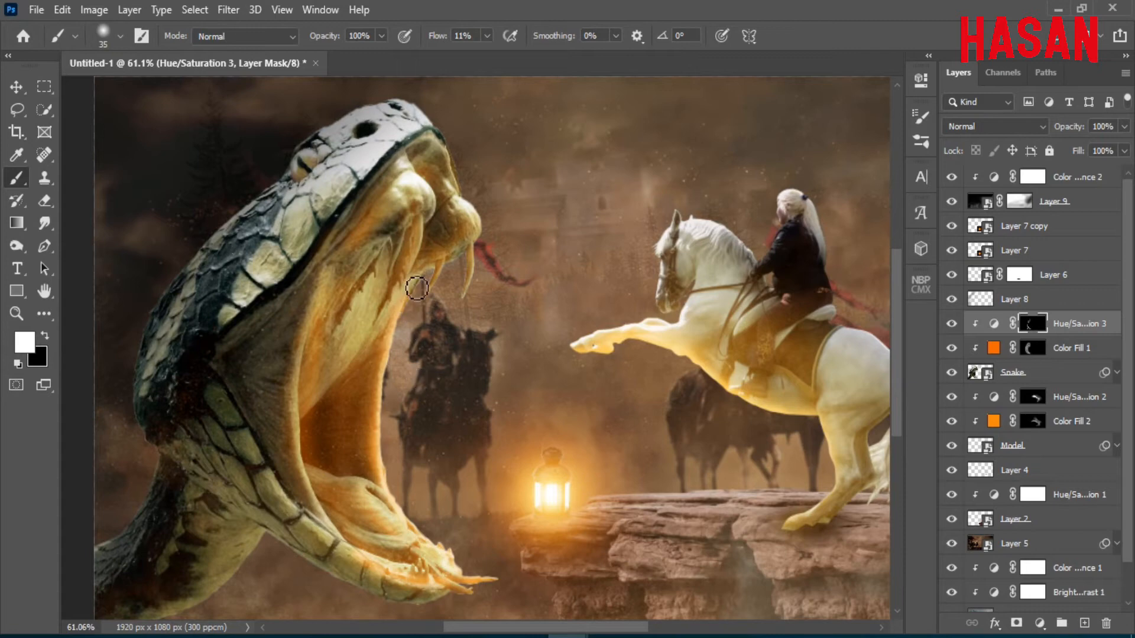
pyautogui.moveTo(375, 405); pyautogui.dragTo(418, 356)
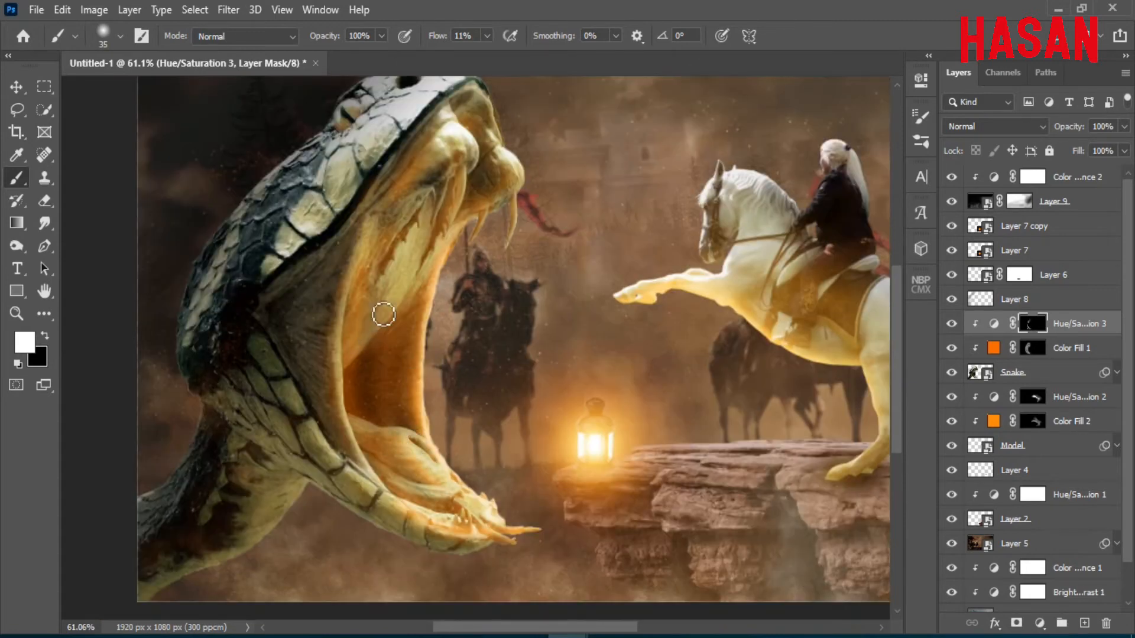
pyautogui.moveTo(404, 284)
pyautogui.mouseDown()
pyautogui.moveTo(398, 354)
pyautogui.moveTo(358, 365)
pyautogui.moveTo(350, 383)
pyautogui.moveTo(370, 437)
pyautogui.moveTo(361, 319)
pyautogui.mouseUp()
pyautogui.moveTo(349, 342); pyautogui.dragTo(370, 428)
pyautogui.moveTo(444, 392); pyautogui.dragTo(407, 412)
# Strengthen the golden rim on the snake's mouth edge and front fangs in the mask at 100% brush flow.
pyautogui.moveTo(432, 34); pyautogui.dragTo(711, 48)
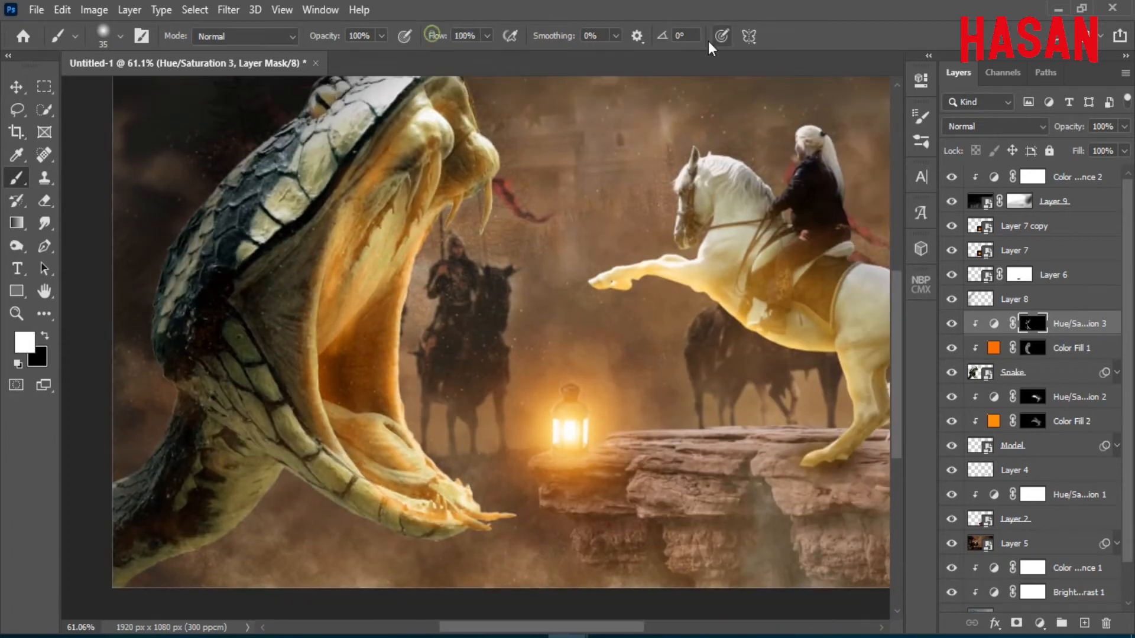
pyautogui.moveTo(405, 322); pyautogui.dragTo(404, 405)
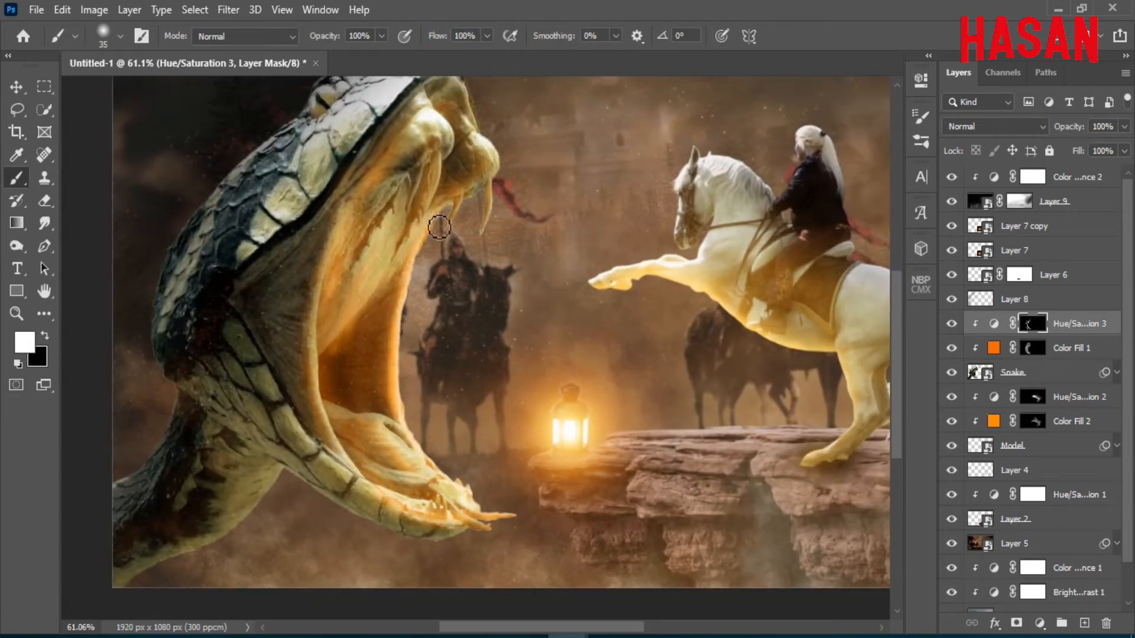
pyautogui.moveTo(440, 227); pyautogui.dragTo(461, 204)
pyautogui.moveTo(491, 322); pyautogui.dragTo(525, 290)
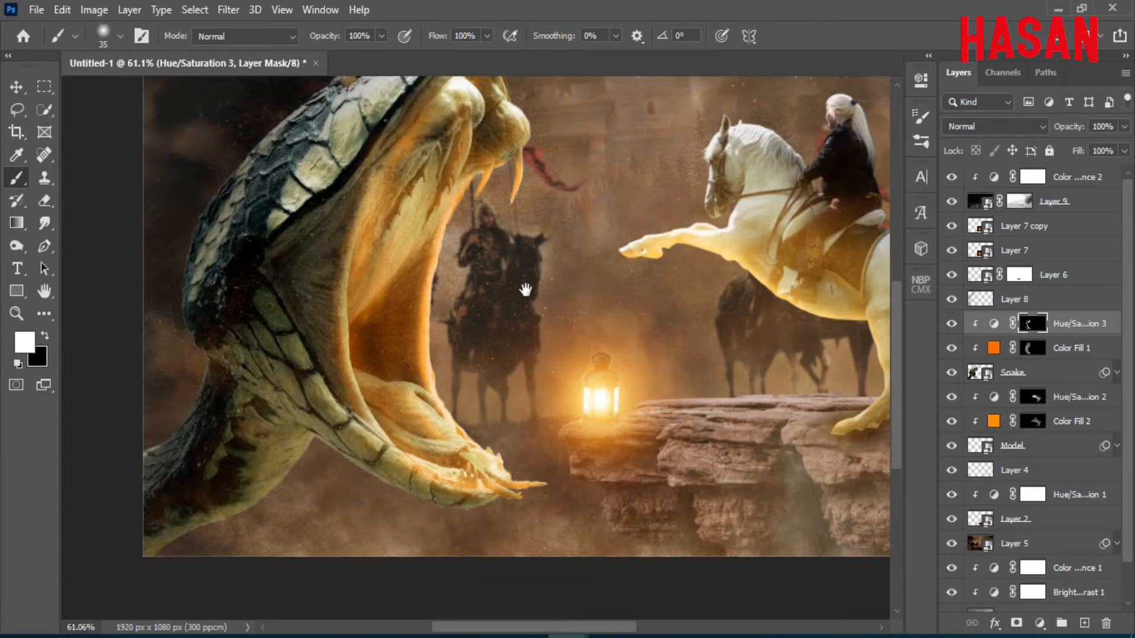
# Undo the full-flow stroke on the snake's inner fang, then repaint the fang and the mouth lining's fold at 37% flow.
pyautogui.moveTo(472, 140); pyautogui.dragTo(454, 196)
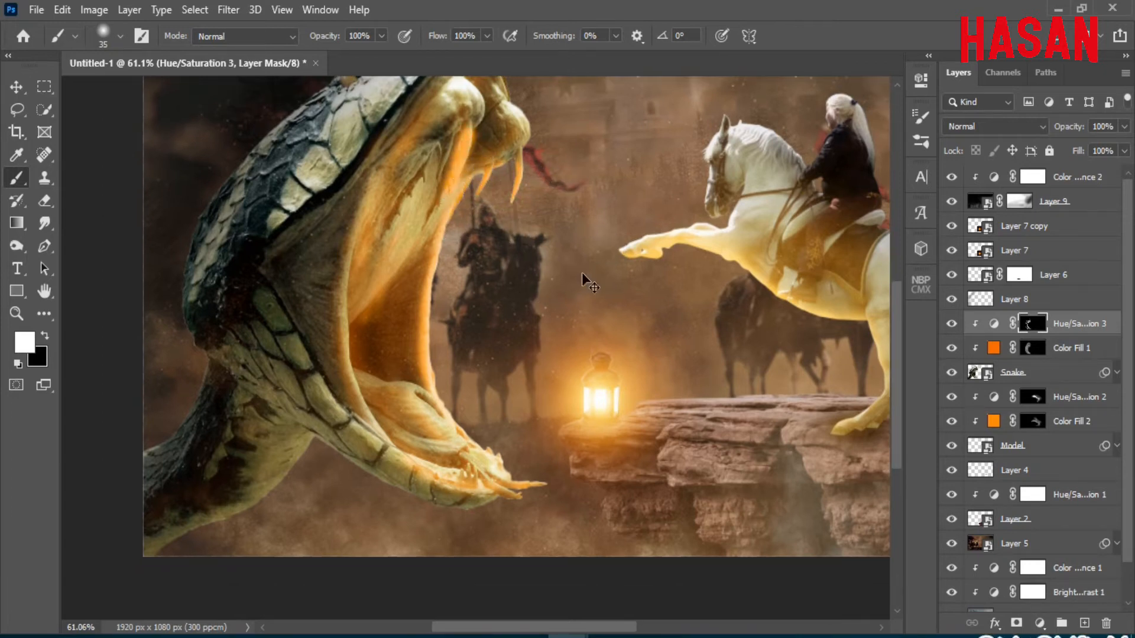
pyautogui.hotkey('ctrl', 'z')
pyautogui.moveTo(434, 37); pyautogui.dragTo(381, 37)
pyautogui.moveTo(476, 127); pyautogui.dragTo(455, 180)
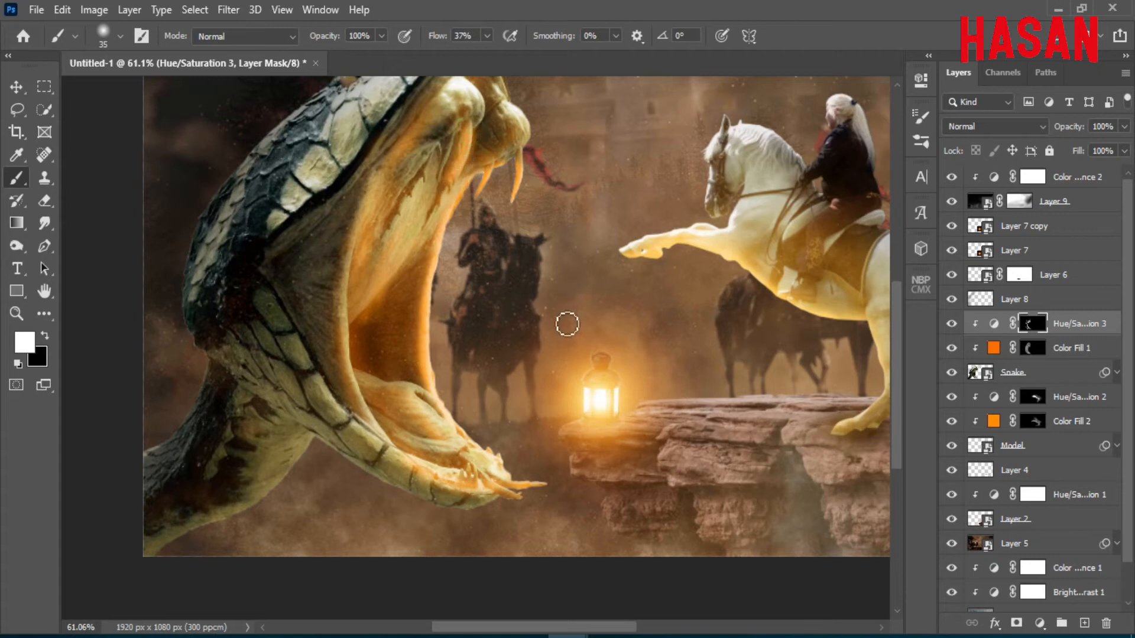
pyautogui.moveTo(395, 200)
pyautogui.mouseDown()
pyautogui.moveTo(438, 236)
pyautogui.moveTo(403, 289)
pyautogui.moveTo(370, 246)
pyautogui.moveTo(363, 268)
pyautogui.moveTo(347, 271)
pyautogui.mouseUp()
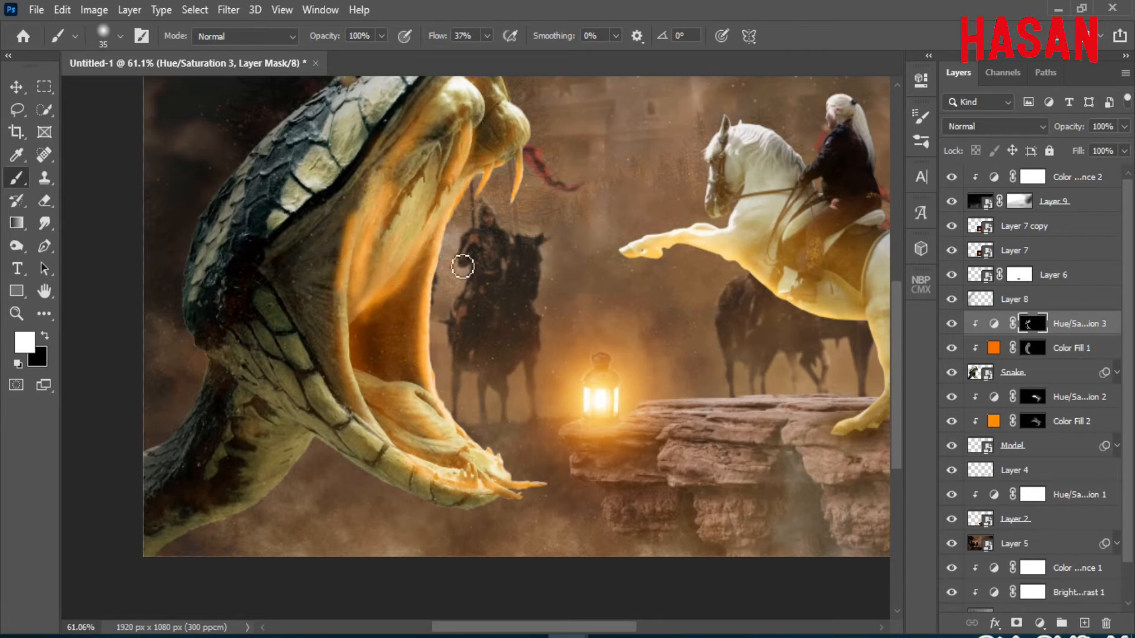
# Paint golden light along the mouth's inner fold and the upper jaw's front in the snake's mask at 17% brush flow.
pyautogui.moveTo(433, 37); pyautogui.dragTo(422, 37)
pyautogui.keyDown('alt'); pyautogui.scroll(3, 309, 272); pyautogui.keyUp('alt')
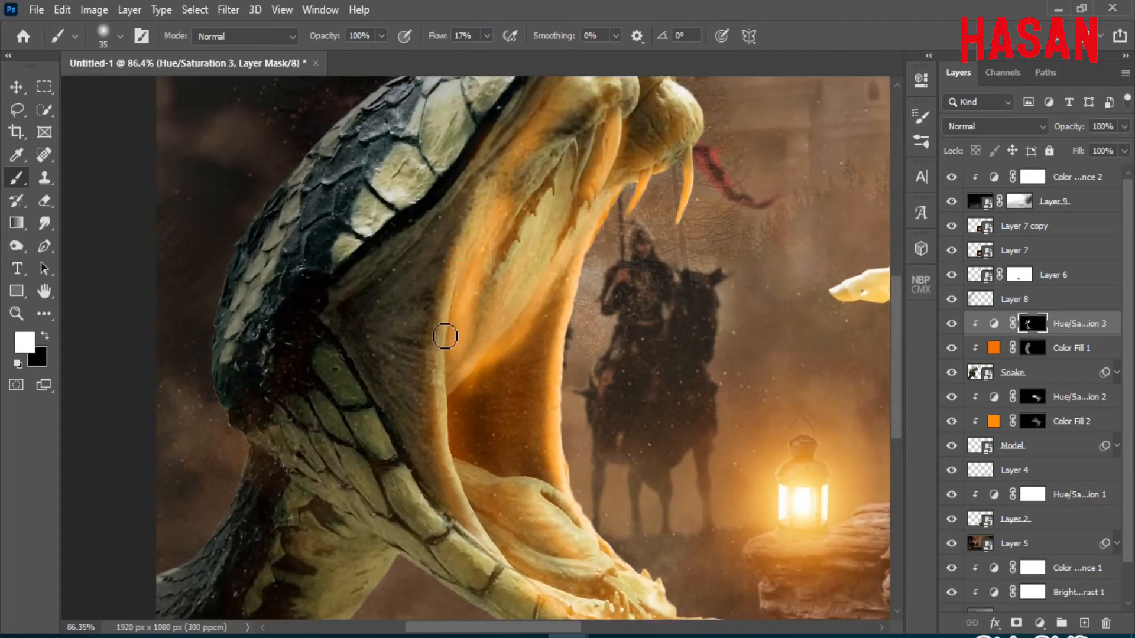
pyautogui.moveTo(445, 336)
pyautogui.mouseDown()
pyautogui.moveTo(468, 504)
pyautogui.moveTo(526, 580)
pyautogui.mouseUp()
pyautogui.moveTo(463, 257); pyautogui.dragTo(510, 160)
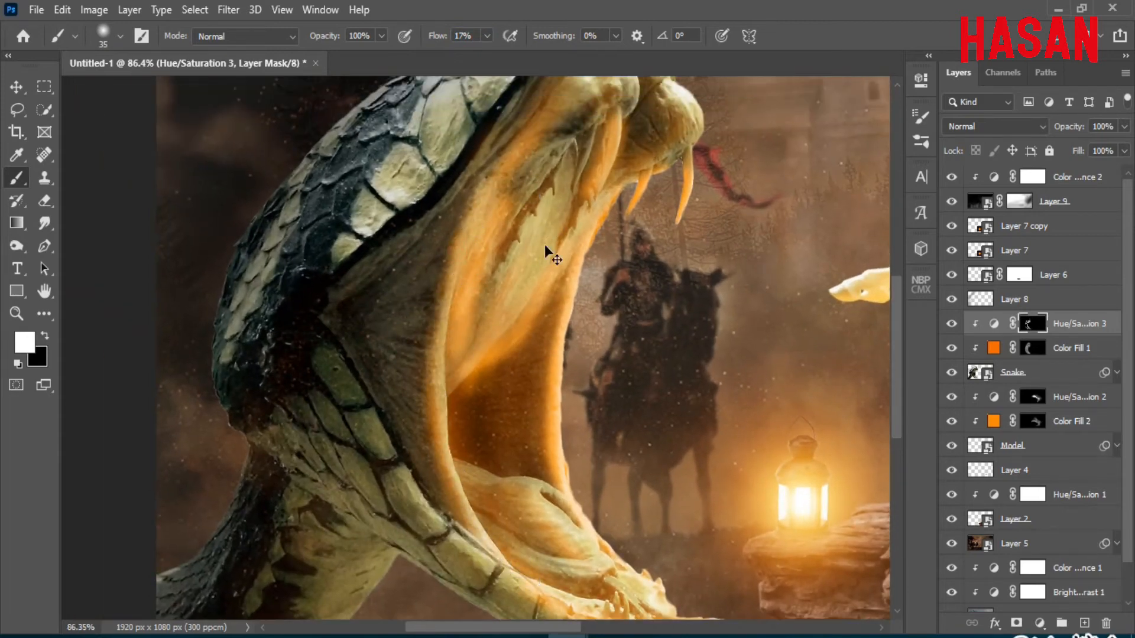
pyautogui.keyDown('alt'); pyautogui.scroll(-3, 553, 255); pyautogui.keyUp('alt')
pyautogui.moveTo(530, 268)
pyautogui.mouseDown()
pyautogui.moveTo(606, 248)
pyautogui.moveTo(562, 331)
pyautogui.mouseUp()
pyautogui.moveTo(630, 251); pyautogui.dragTo(594, 289)
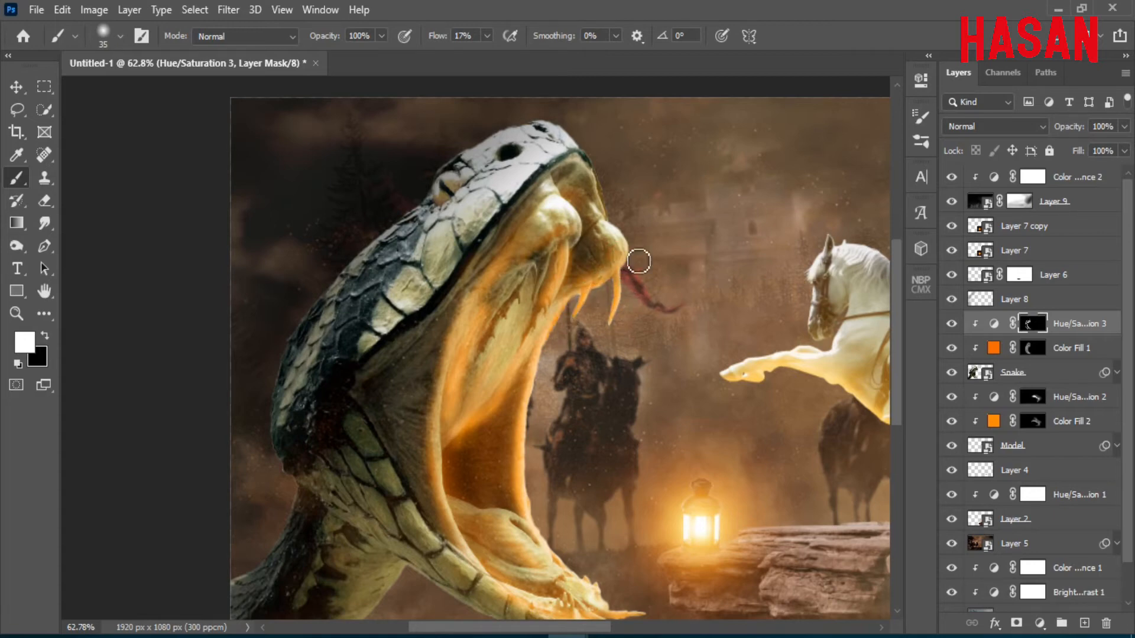
# Spread a soft golden glow over the snake's mouth lining, throat and lower jaw in the mask with a brush at 6% flow.
pyautogui.keyDown('alt'); pyautogui.scroll(-3, 534, 390); pyautogui.keyUp('alt')
pyautogui.keyDown('alt'); pyautogui.scroll(5, 573, 385); pyautogui.keyUp('alt')
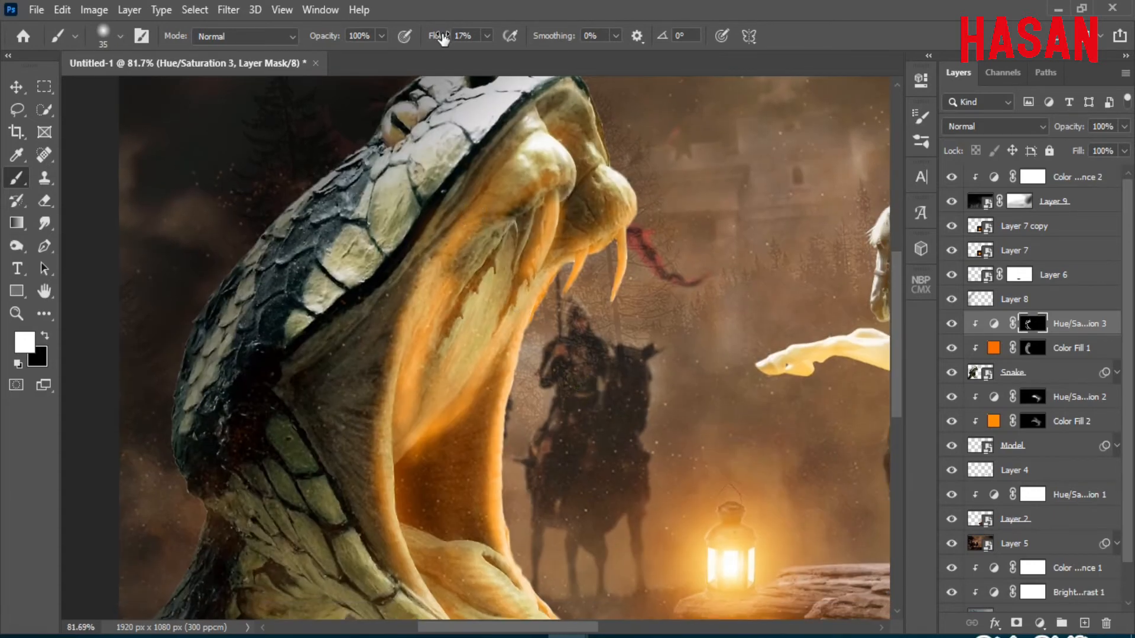
pyautogui.moveTo(441, 37); pyautogui.dragTo(427, 38)
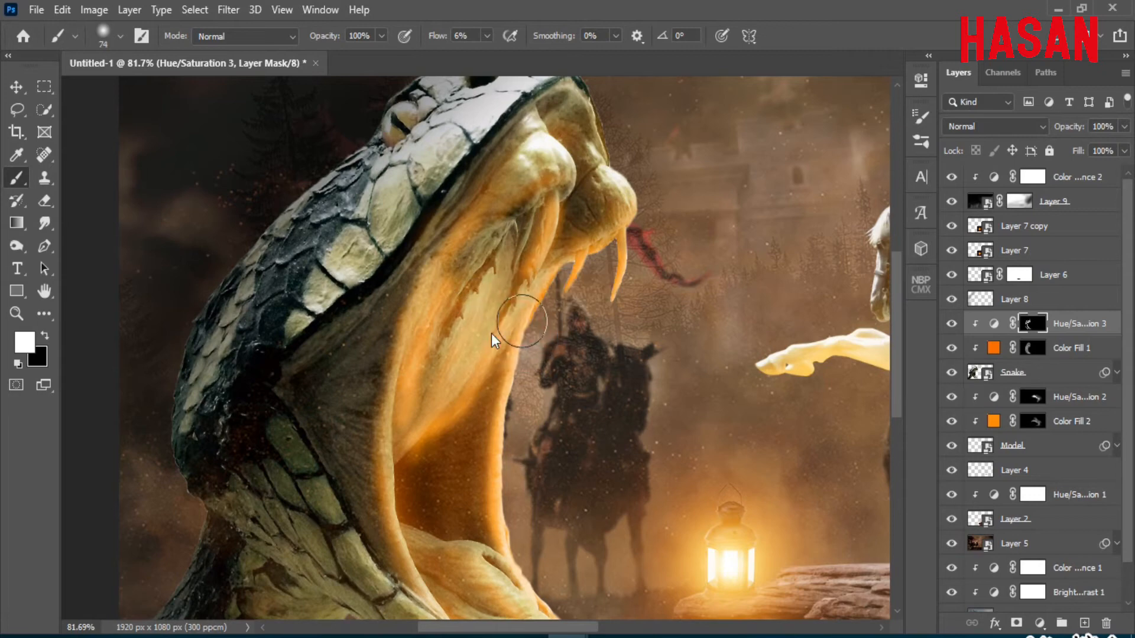
pyautogui.moveTo(521, 321)
pyautogui.mouseDown()
pyautogui.moveTo(452, 293)
pyautogui.moveTo(471, 269)
pyautogui.mouseUp()
pyautogui.moveTo(397, 389)
pyautogui.mouseDown()
pyautogui.moveTo(467, 537)
pyautogui.moveTo(521, 375)
pyautogui.mouseUp()
pyautogui.moveTo(481, 307); pyautogui.dragTo(505, 456)
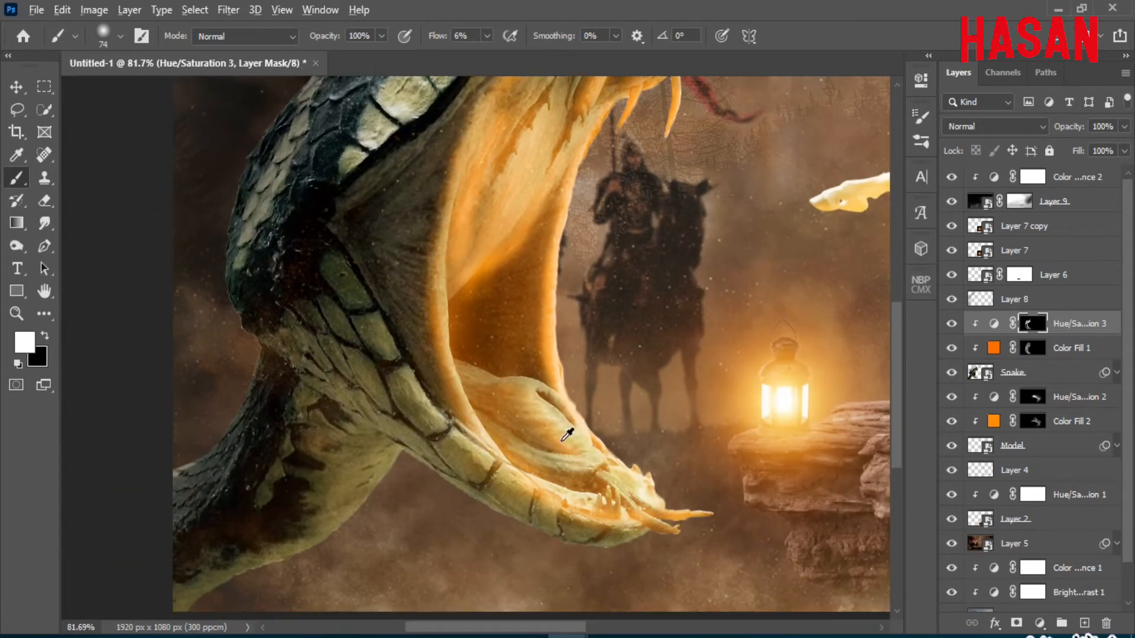
pyautogui.moveTo(609, 480); pyautogui.dragTo(562, 384)
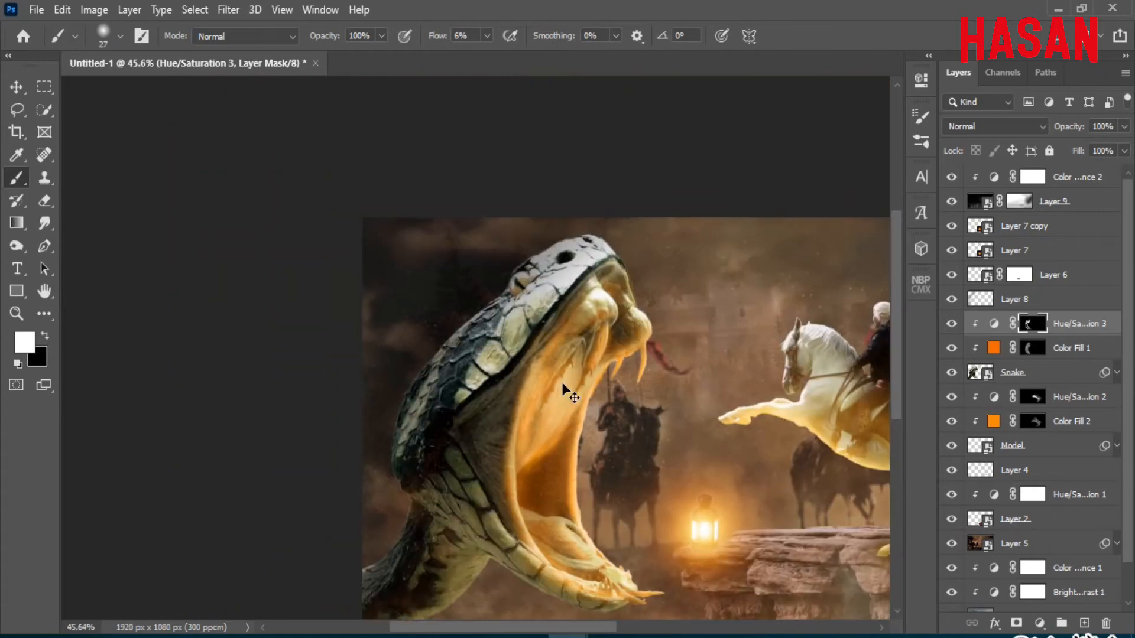
# Paint a golden rim along the underside of the snake's upper jaw in the mask with a 24-pixel brush at 33% flow.
pyautogui.hotkey('ctrl', '0')
pyautogui.moveTo(437, 38); pyautogui.dragTo(457, 39)
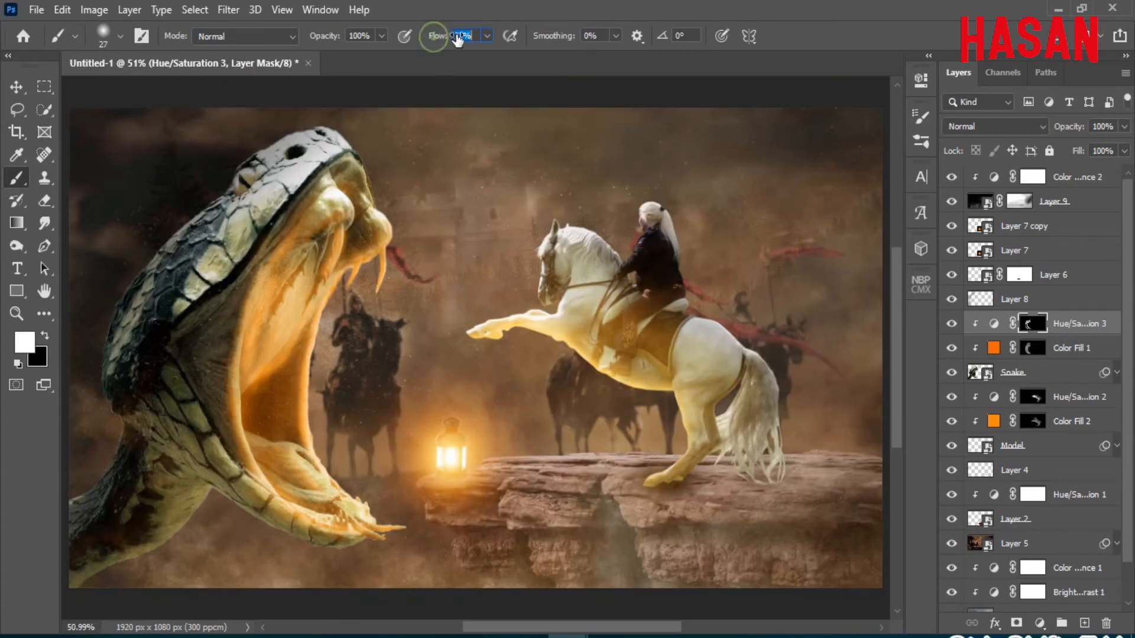
pyautogui.moveTo(353, 185); pyautogui.dragTo(402, 260)
pyautogui.moveTo(395, 216); pyautogui.dragTo(446, 263)
pyautogui.keyDown('alt'); pyautogui.rightClick(392, 241); pyautogui.keyUp('alt')
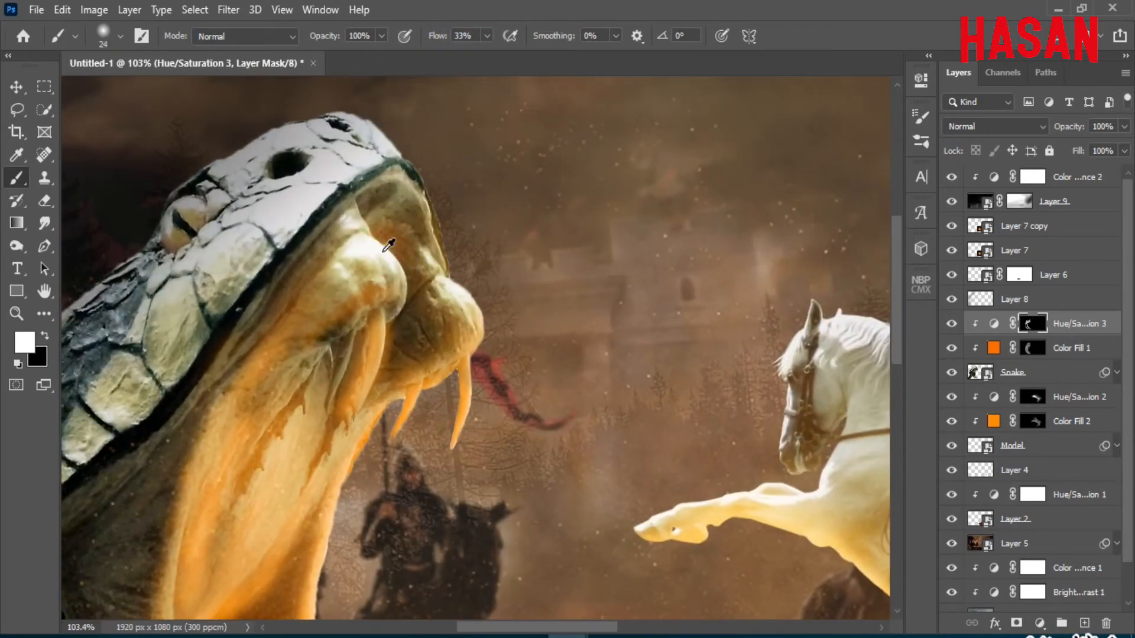
pyautogui.moveTo(335, 237)
pyautogui.mouseDown()
pyautogui.moveTo(391, 193)
pyautogui.moveTo(445, 259)
pyautogui.mouseUp()
pyautogui.moveTo(421, 202)
pyautogui.mouseDown()
pyautogui.moveTo(350, 207)
pyautogui.moveTo(260, 342)
pyautogui.moveTo(224, 434)
pyautogui.mouseUp()
pyautogui.moveTo(436, 280); pyautogui.dragTo(432, 279)
# Brush golden highlights onto the snake's palate, fang sheath and snout tip in the mask at 33% flow.
pyautogui.moveTo(372, 230); pyautogui.dragTo(408, 320)
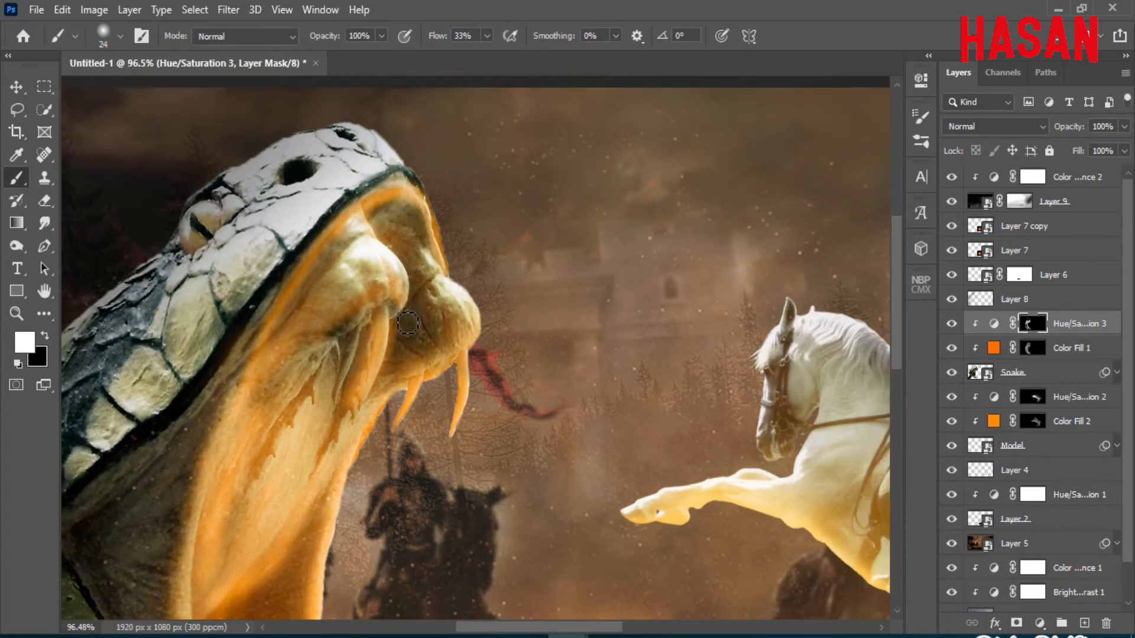
pyautogui.moveTo(395, 261)
pyautogui.mouseDown()
pyautogui.moveTo(409, 308)
pyautogui.moveTo(376, 324)
pyautogui.mouseUp()
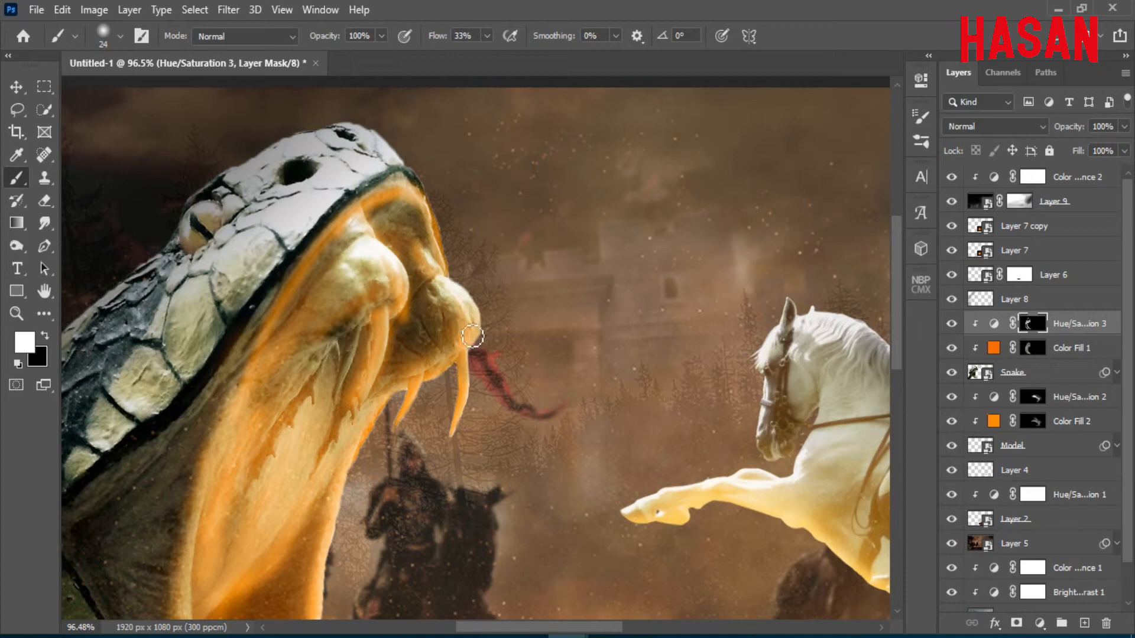
pyautogui.moveTo(466, 330)
pyautogui.mouseDown()
pyautogui.moveTo(549, 206)
pyautogui.moveTo(516, 236)
pyautogui.mouseUp()
pyautogui.moveTo(569, 266); pyautogui.dragTo(522, 265)
pyautogui.moveTo(469, 165); pyautogui.dragTo(466, 214)
# Deepen the golden light on the snake's upper mouth lining up to the jaw's front edge in the mask.
pyautogui.scroll(-4, 514, 291)
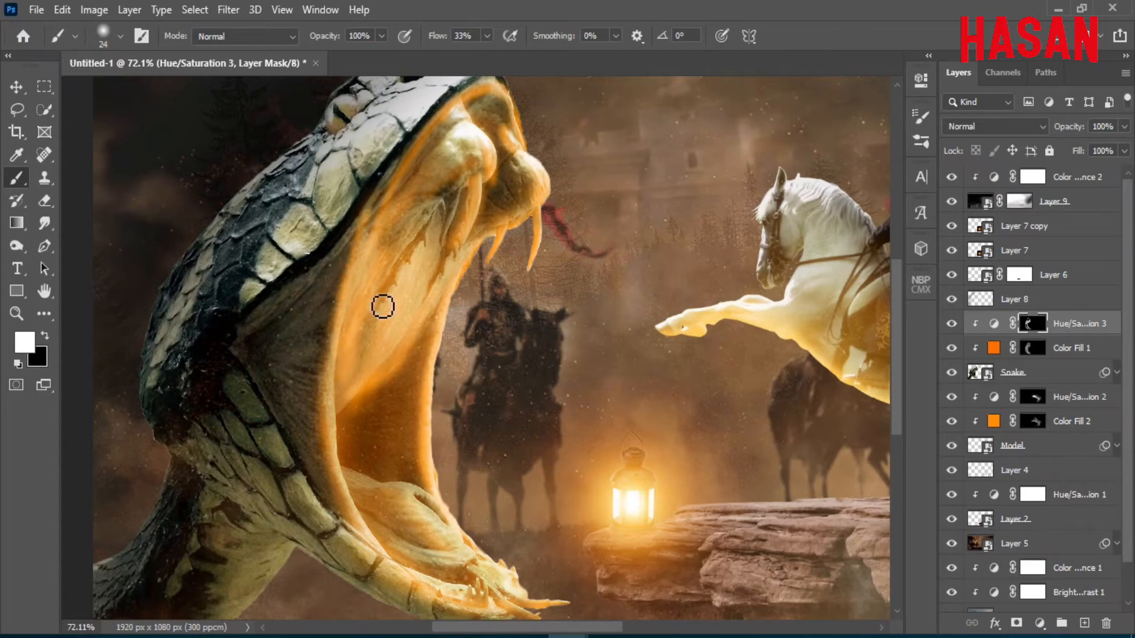
pyautogui.moveTo(383, 306)
pyautogui.mouseDown()
pyautogui.moveTo(374, 228)
pyautogui.moveTo(426, 159)
pyautogui.moveTo(408, 173)
pyautogui.mouseUp()
pyautogui.moveTo(384, 277)
pyautogui.mouseDown()
pyautogui.moveTo(385, 312)
pyautogui.moveTo(383, 287)
pyautogui.moveTo(468, 188)
pyautogui.mouseUp()
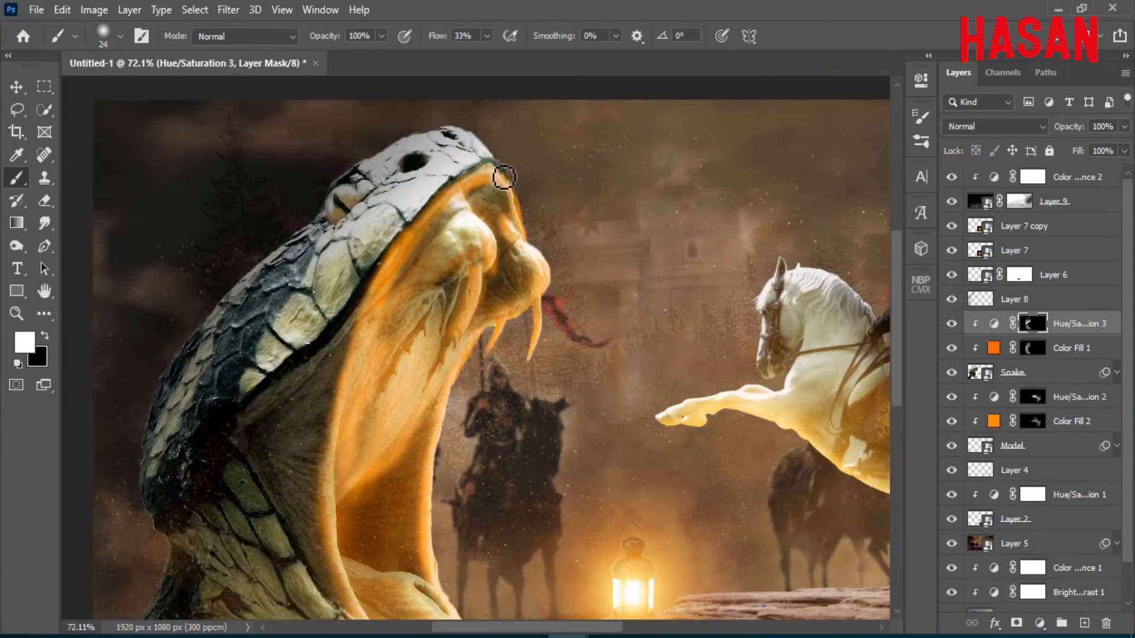
pyautogui.scroll(-3, 514, 274)
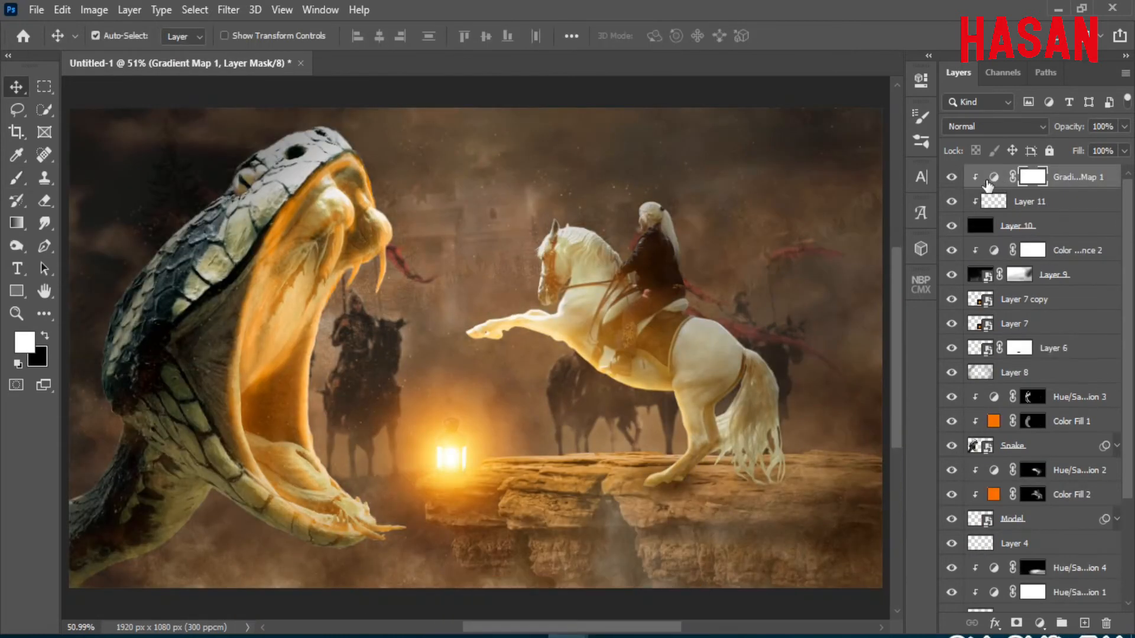
# Add a Color Balance adjustment layer above the stack and set its midtones to red +13 and yellow -7.
pyautogui.click(1039, 623)
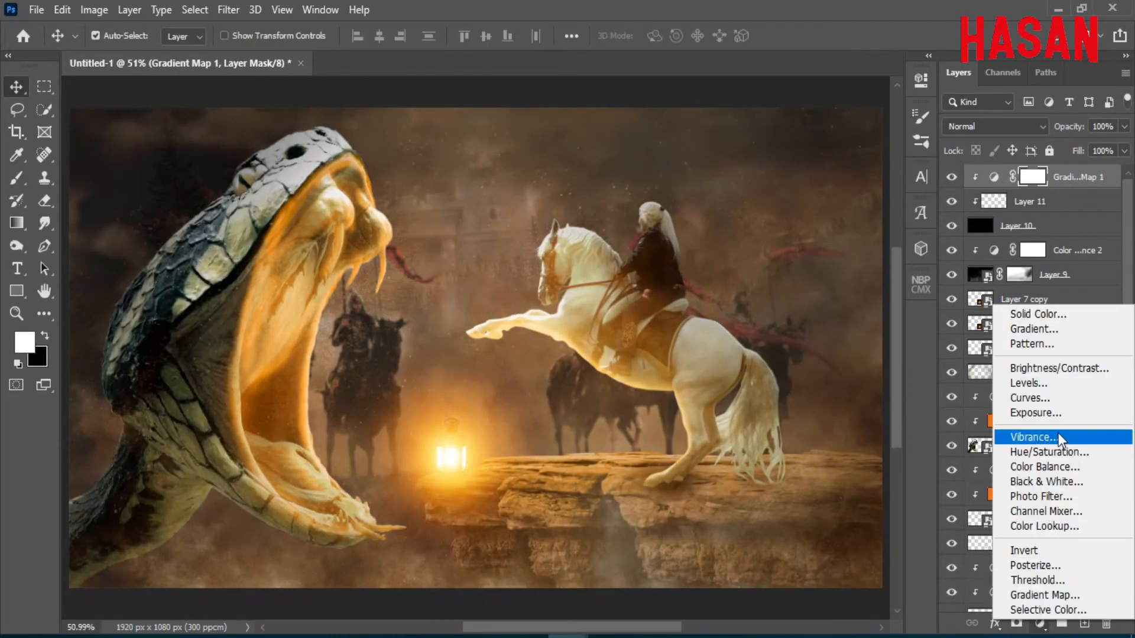
pyautogui.click(1044, 467)
pyautogui.scroll(-2, 588, 354)
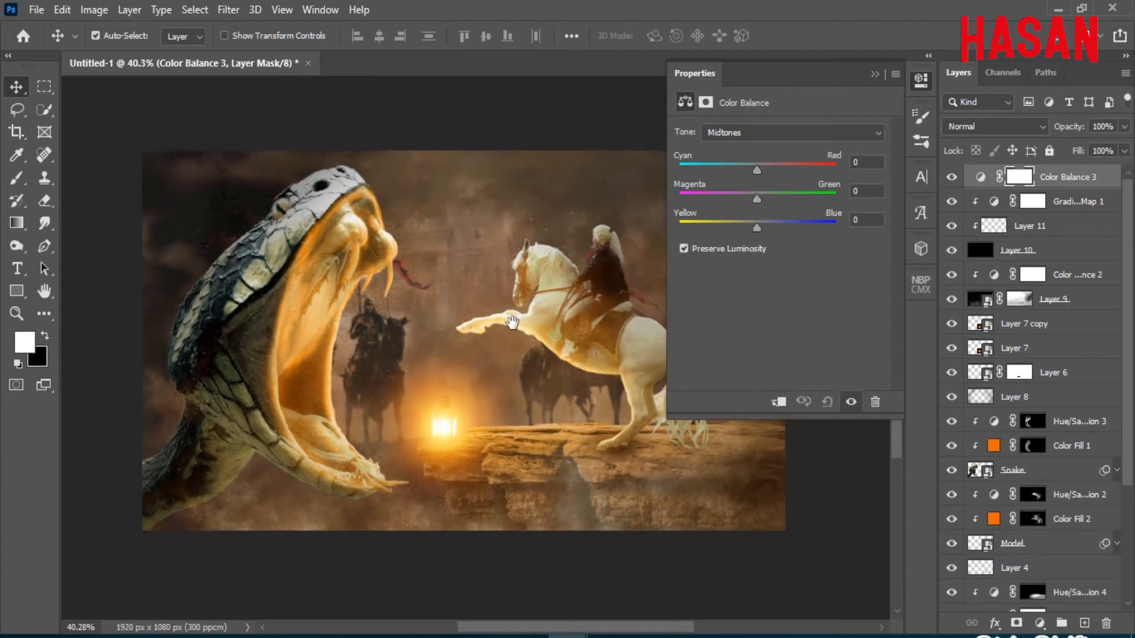
pyautogui.moveTo(756, 170); pyautogui.dragTo(768, 173)
pyautogui.moveTo(757, 229); pyautogui.dragTo(769, 229)
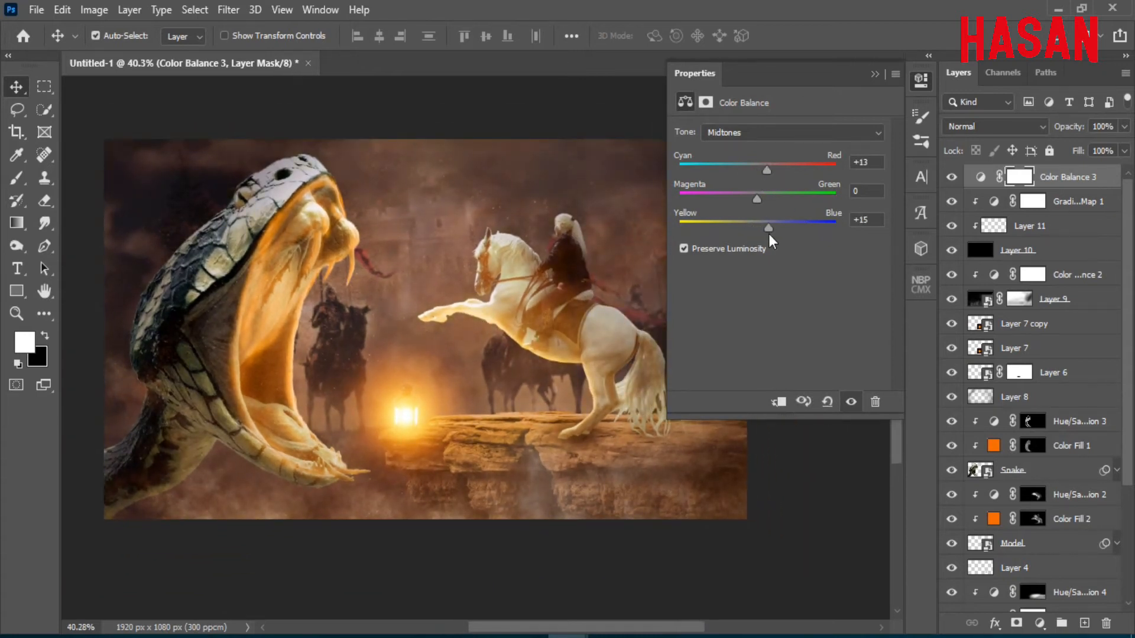
# Set the Color Balance layer's shadows to cyan -3 and blue +9.
pyautogui.click(848, 132)
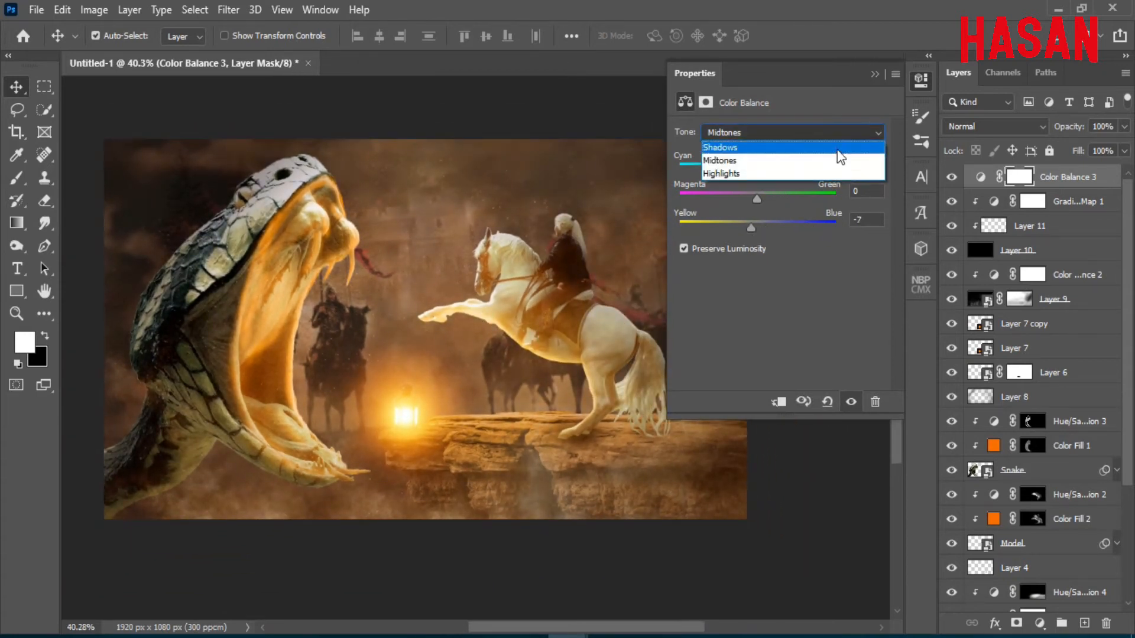
pyautogui.click(839, 145)
pyautogui.moveTo(756, 171)
pyautogui.mouseDown()
pyautogui.moveTo(747, 172)
pyautogui.moveTo(766, 180)
pyautogui.mouseUp()
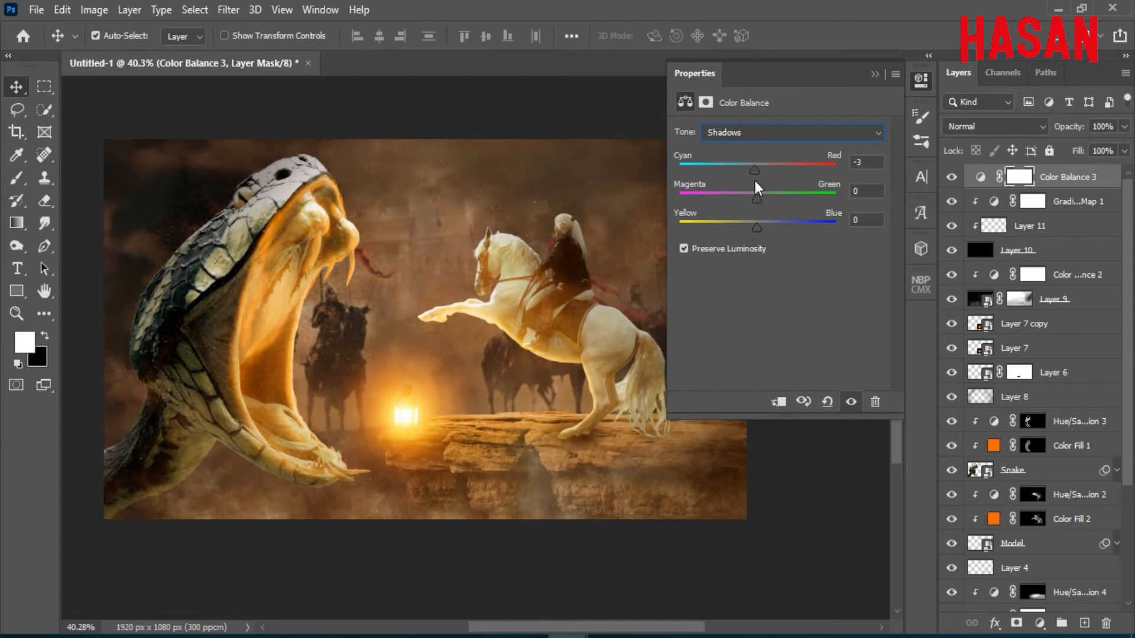
pyautogui.moveTo(760, 237); pyautogui.dragTo(770, 236)
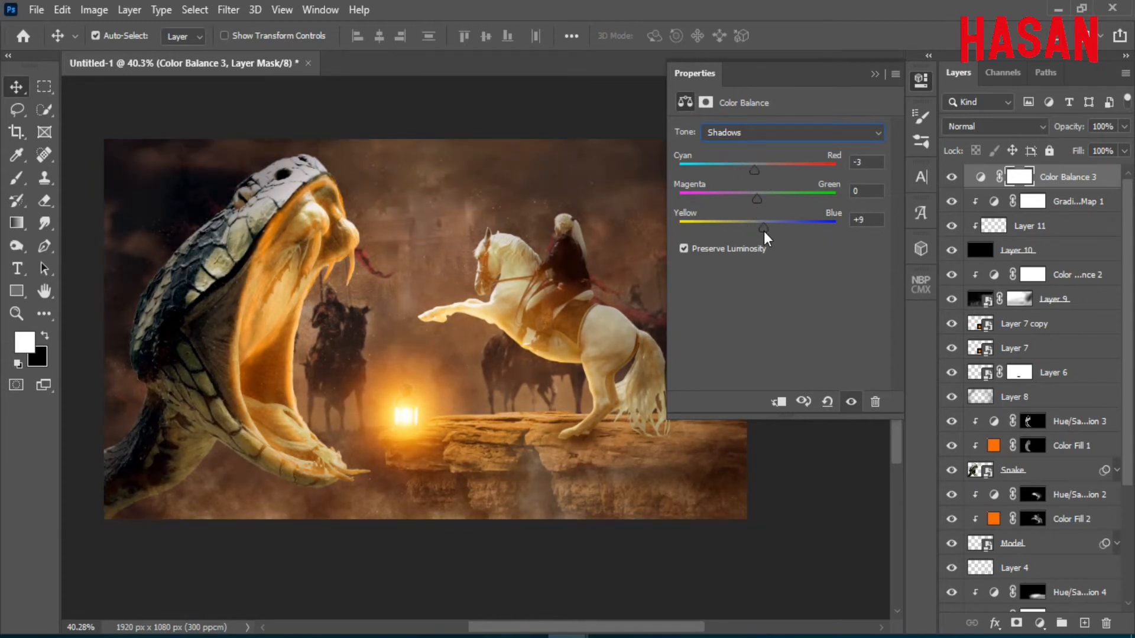
pyautogui.click(874, 74)
# Add a Curves adjustment layer and, in the blue channel, set the black point's input to 9 and the white point's output to 243.
pyautogui.click(1040, 623)
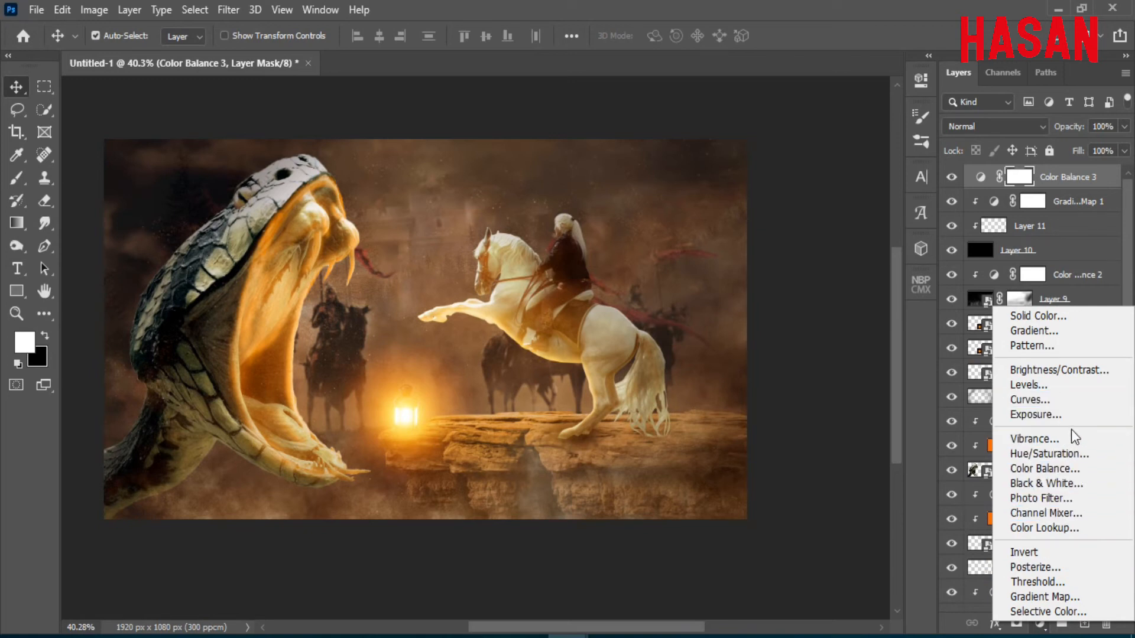
pyautogui.click(1076, 401)
pyautogui.hotkey('alt', '5')
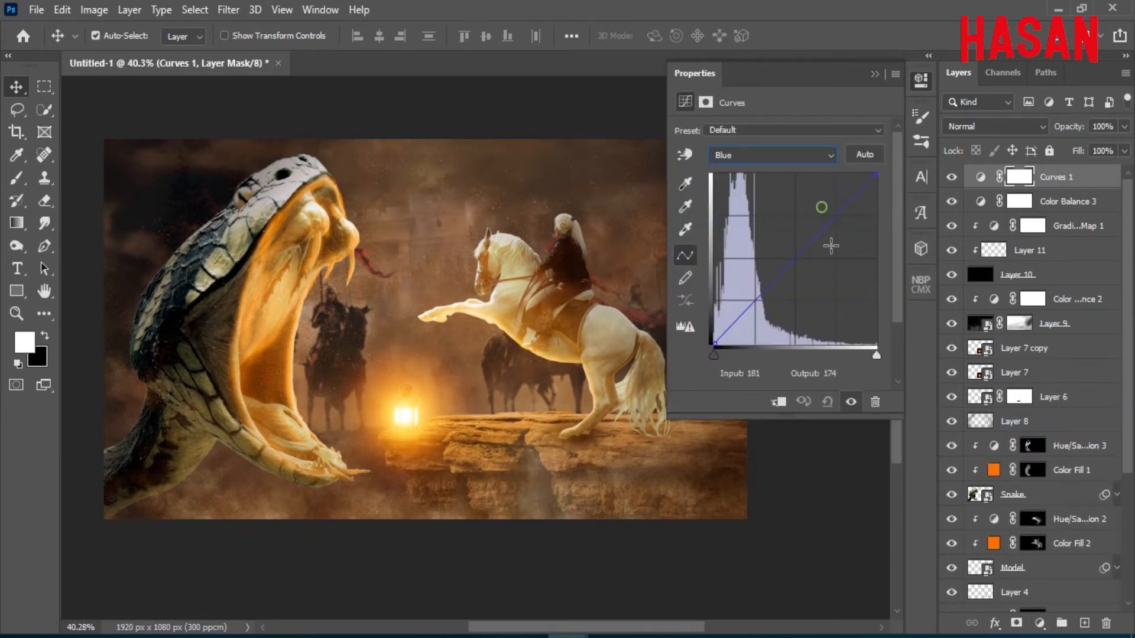
pyautogui.moveTo(714, 343); pyautogui.dragTo(719, 343)
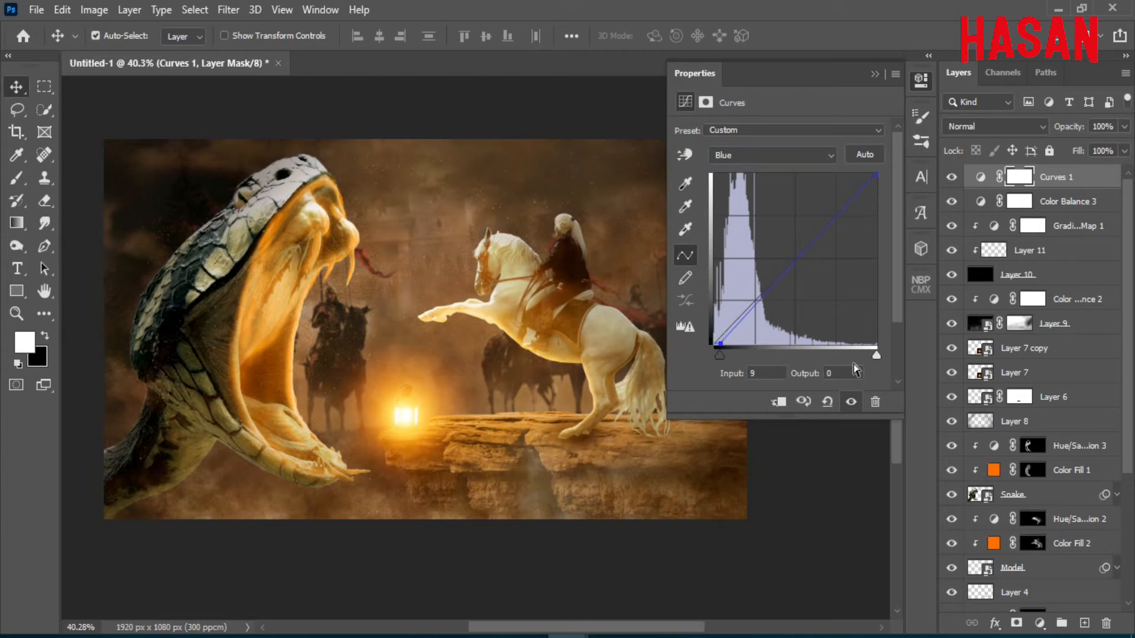
pyautogui.moveTo(880, 174); pyautogui.dragTo(880, 182)
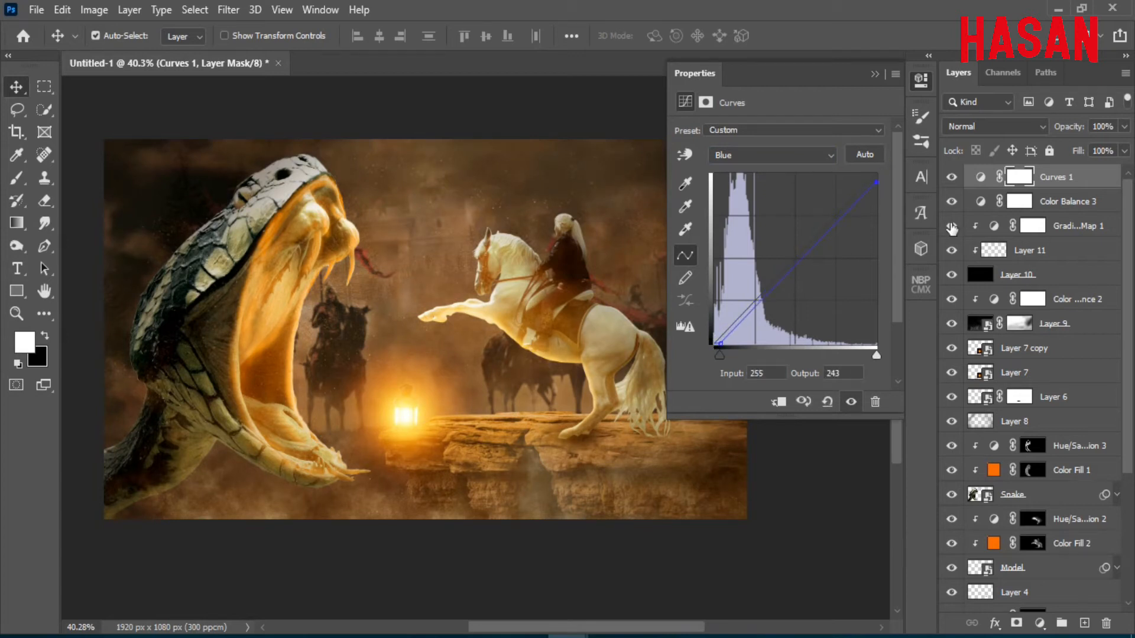
pyautogui.moveTo(720, 342)
pyautogui.mouseDown()
pyautogui.moveTo(703, 353)
pyautogui.moveTo(722, 365)
pyautogui.mouseUp()
pyautogui.click(874, 75)
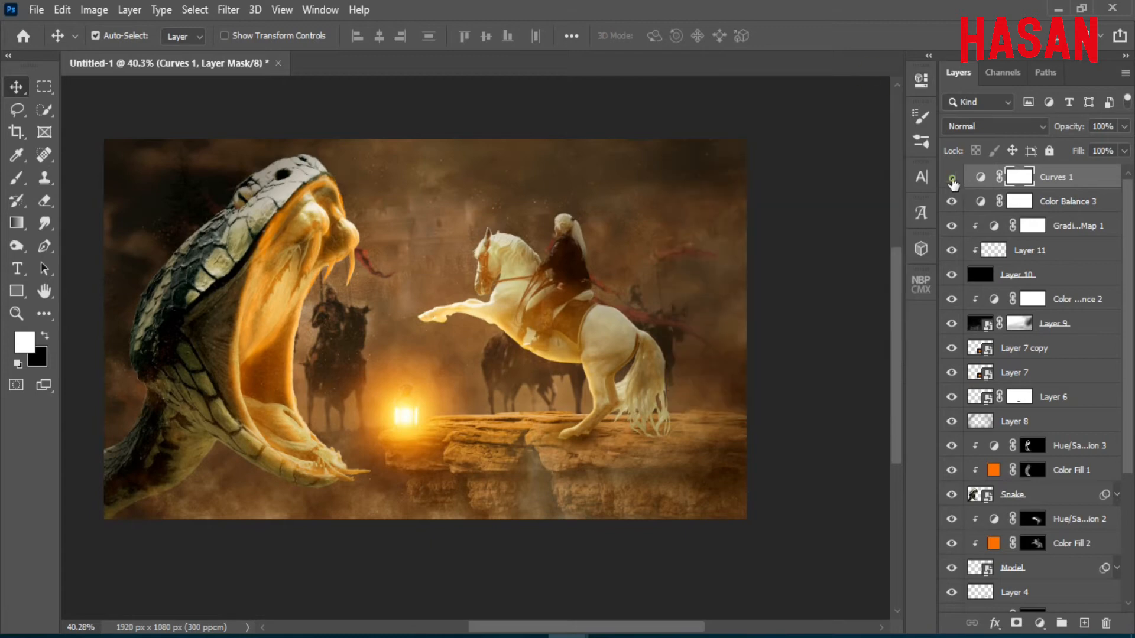
# Add a Photo Filter adjustment layer using the Orange filter at 25% density.
pyautogui.hotkey('ctrl', '0')
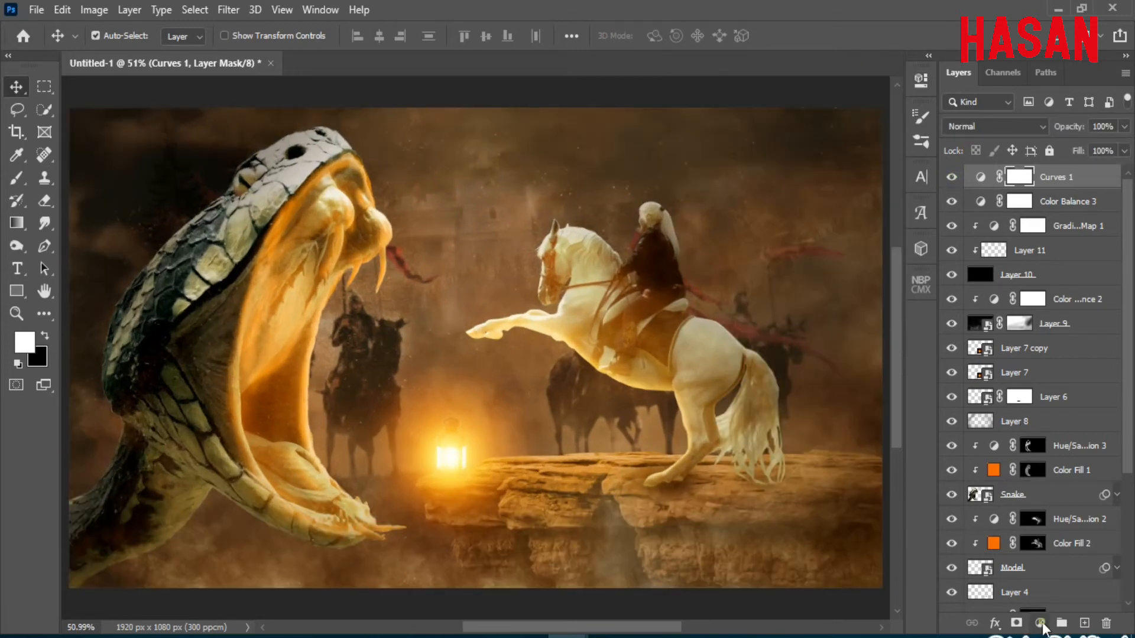
pyautogui.click(1043, 624)
pyautogui.click(1040, 496)
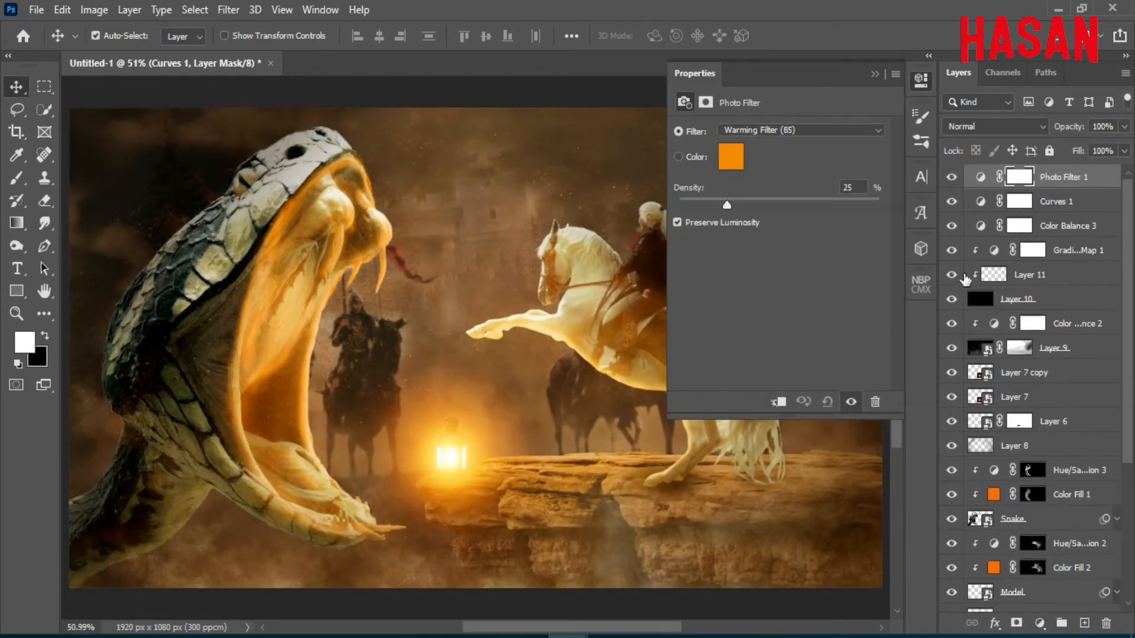
pyautogui.click(848, 131)
pyautogui.click(851, 244)
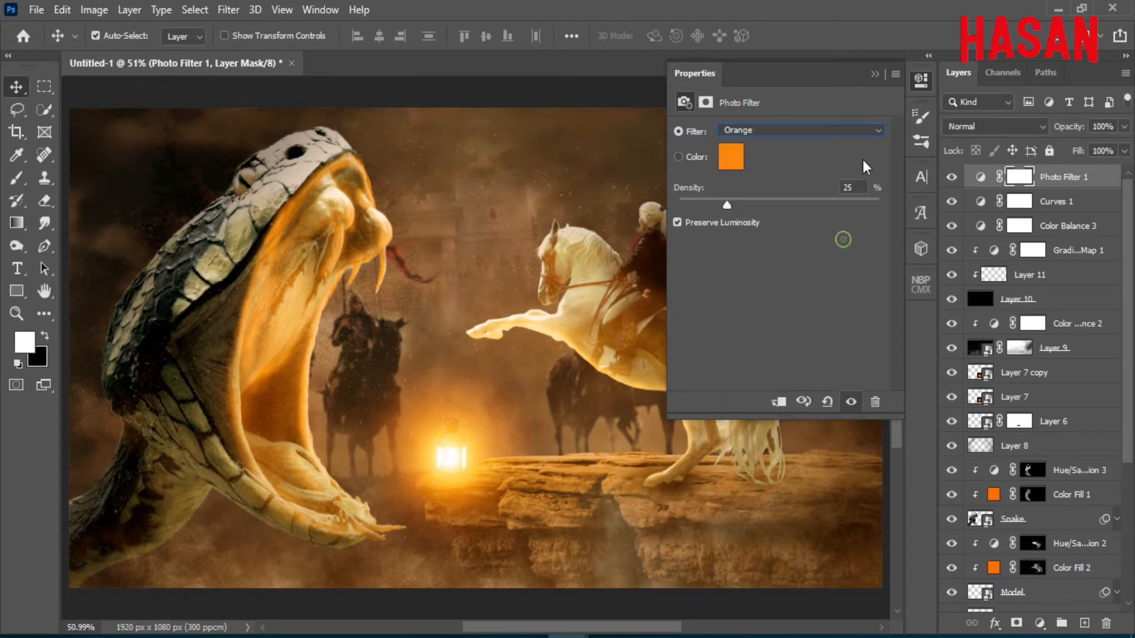
# Try the Yellow filter on the Photo Filter layer and switch back to Orange.
pyautogui.click(875, 130)
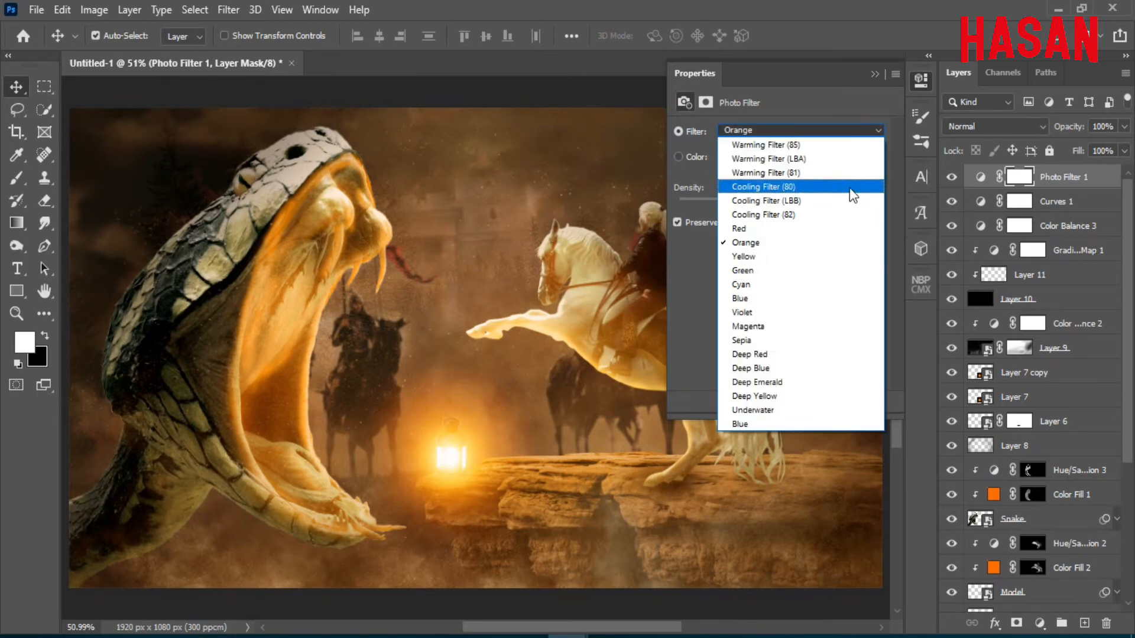
pyautogui.click(825, 261)
pyautogui.click(874, 75)
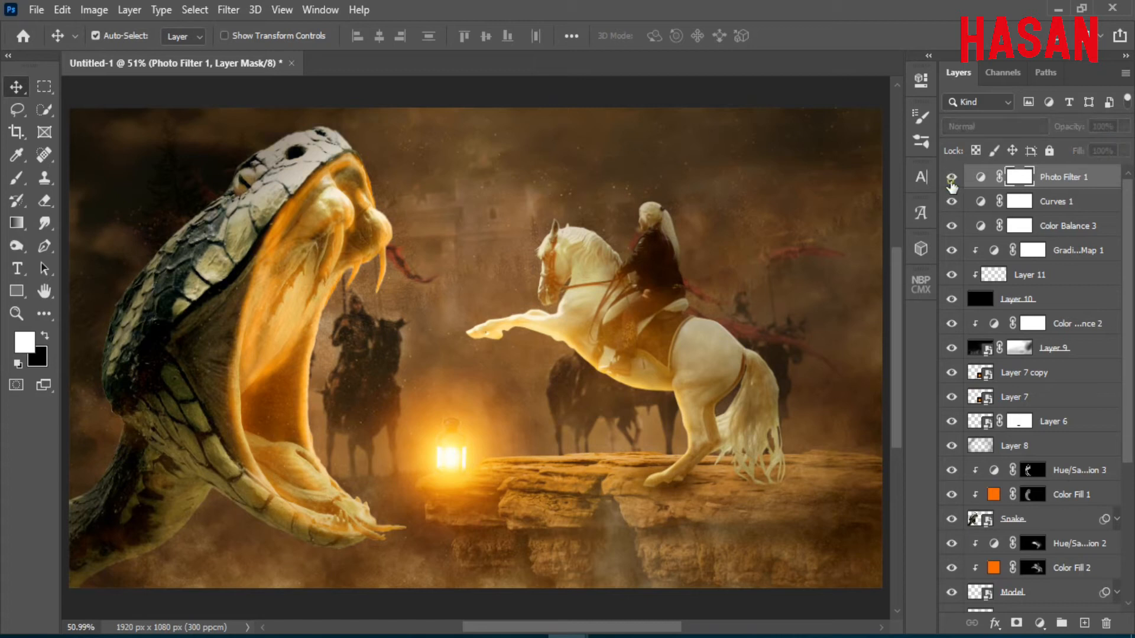
pyautogui.click(982, 177)
pyautogui.doubleClick(987, 179)
pyautogui.click(882, 131)
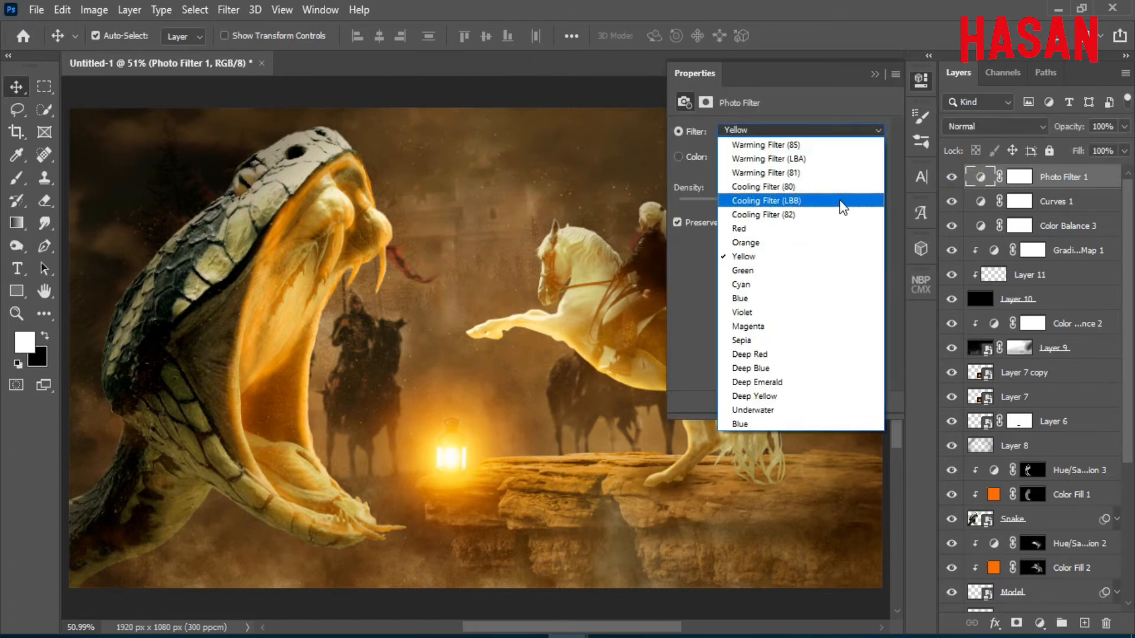
pyautogui.click(835, 244)
pyautogui.click(879, 74)
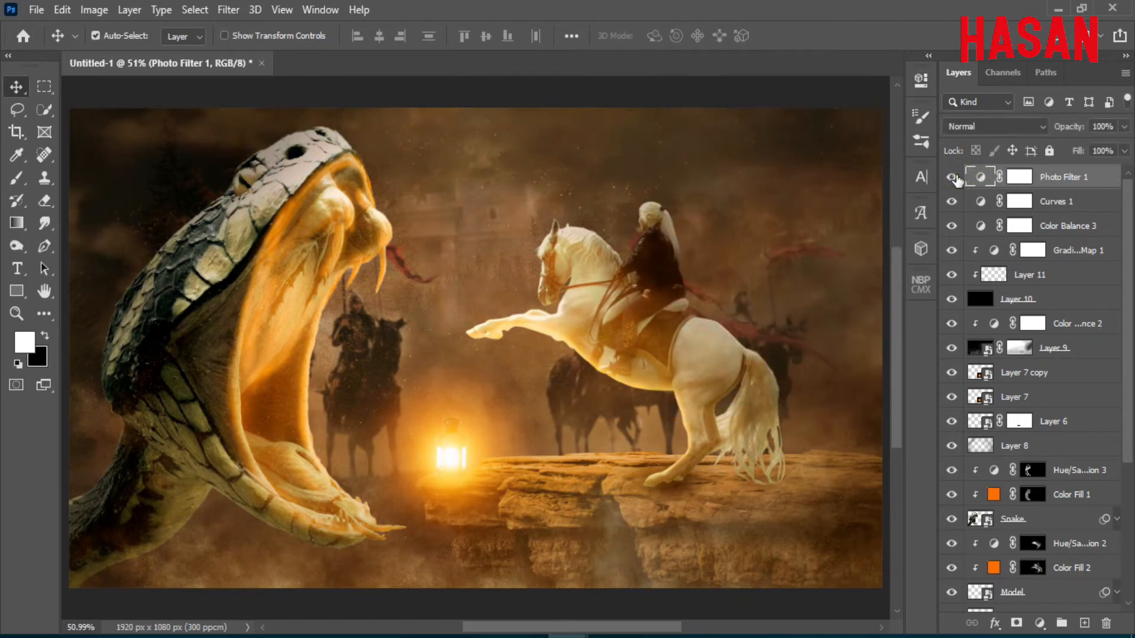
# Add a Color Lookup adjustment layer and load a 3D LUT that gives a strong, dark orange grade.
pyautogui.click(1039, 622)
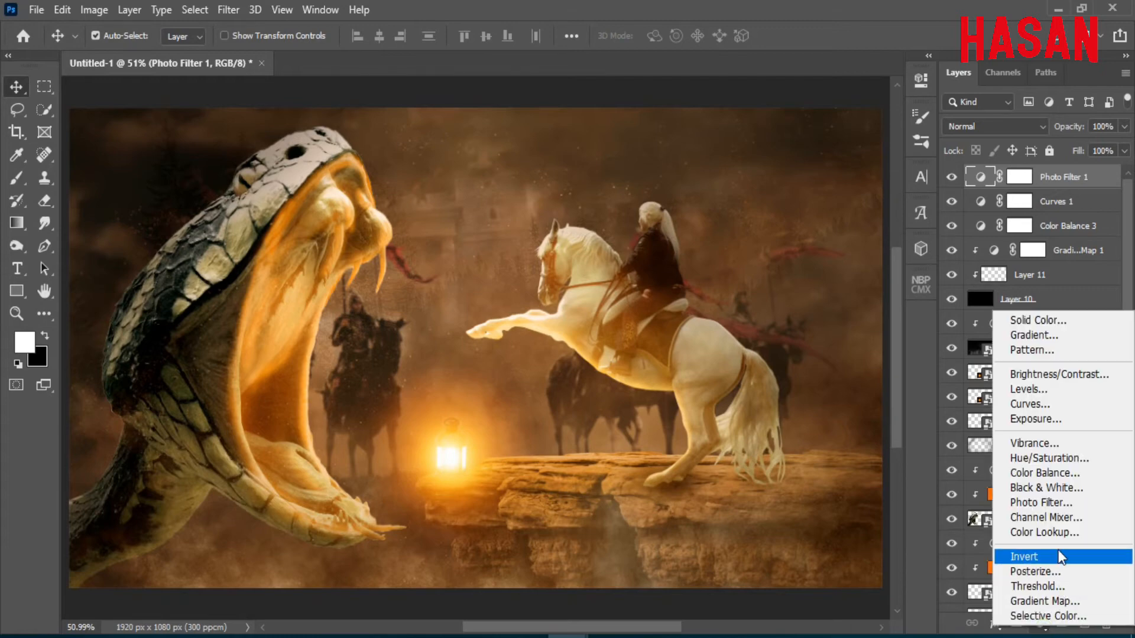
pyautogui.click(1028, 535)
pyautogui.click(811, 139)
pyautogui.scroll(-5, 828, 328)
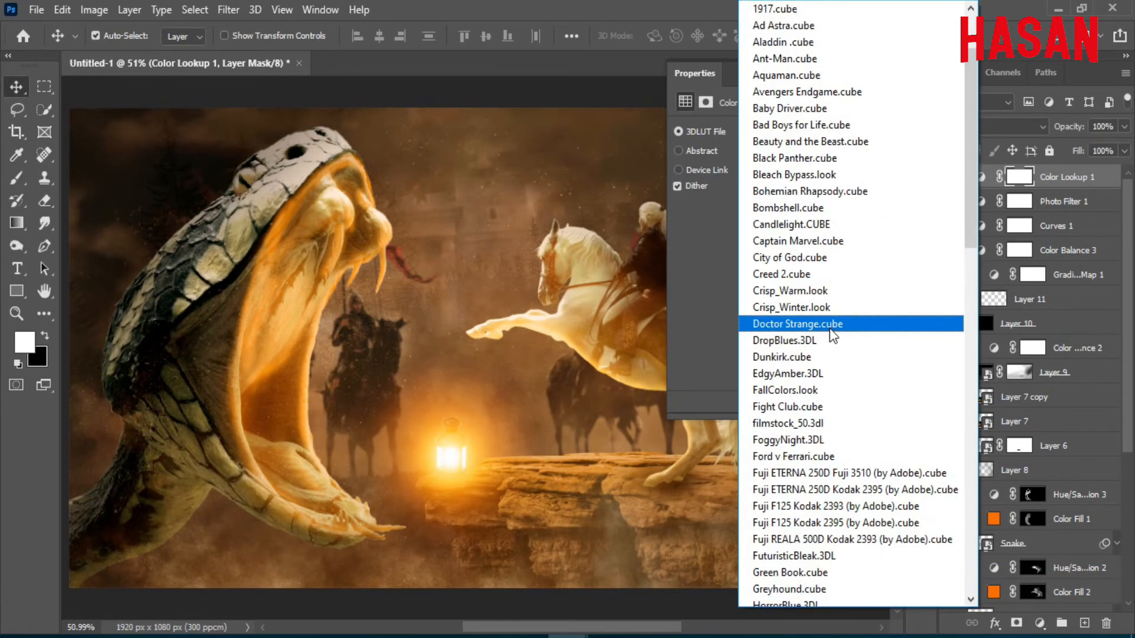
pyautogui.click(851, 290)
pyautogui.click(875, 74)
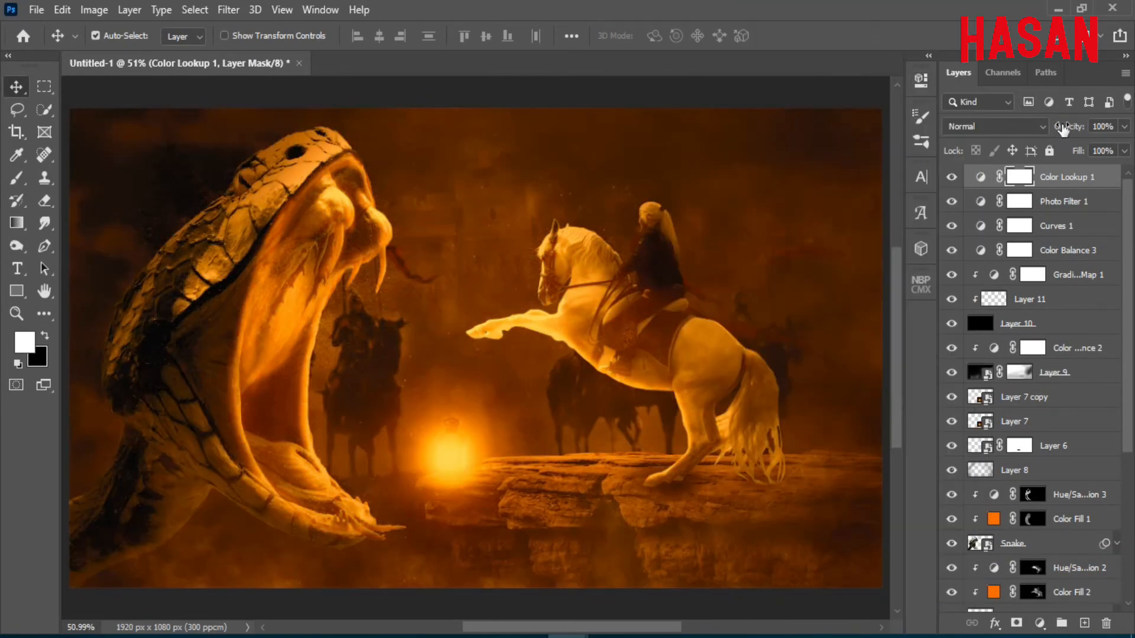
# Blend the Color Lookup layer in Soft Light mode at 11% opacity and compare the image with and without it.
pyautogui.moveTo(1069, 127); pyautogui.dragTo(1008, 144)
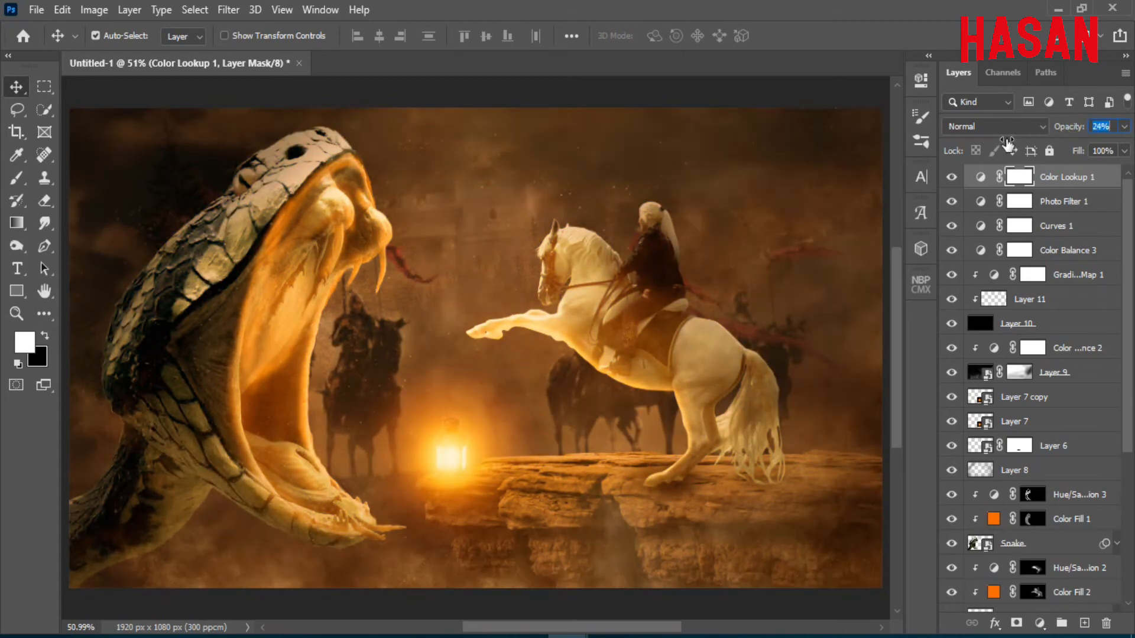
pyautogui.click(1041, 131)
pyautogui.click(995, 348)
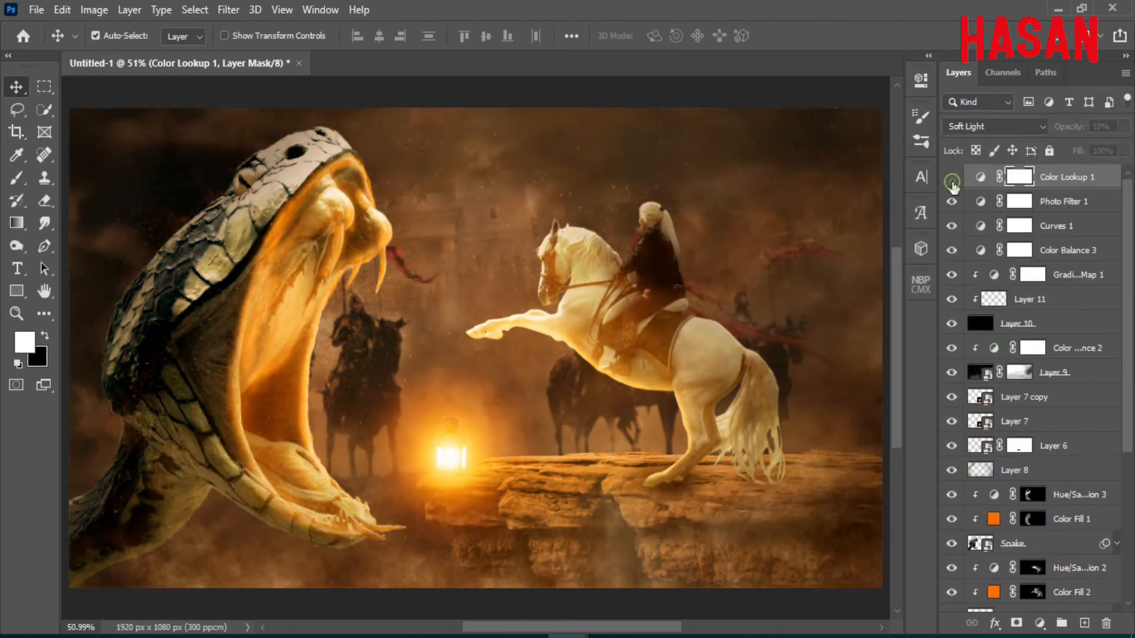
pyautogui.moveTo(1070, 126); pyautogui.dragTo(1068, 130)
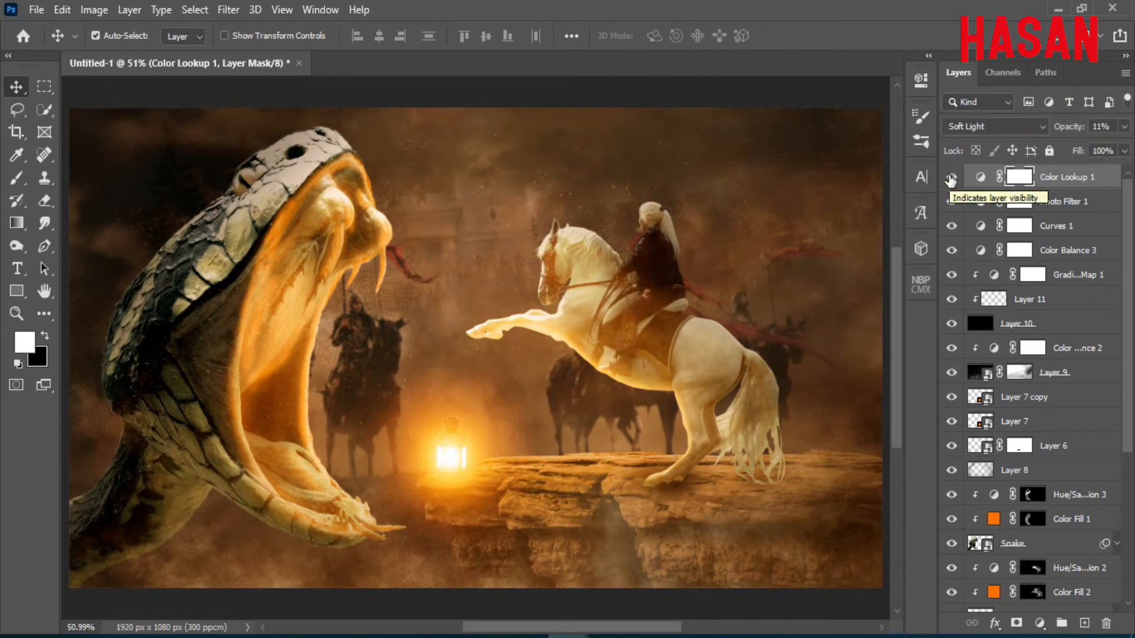
pyautogui.click(946, 178)
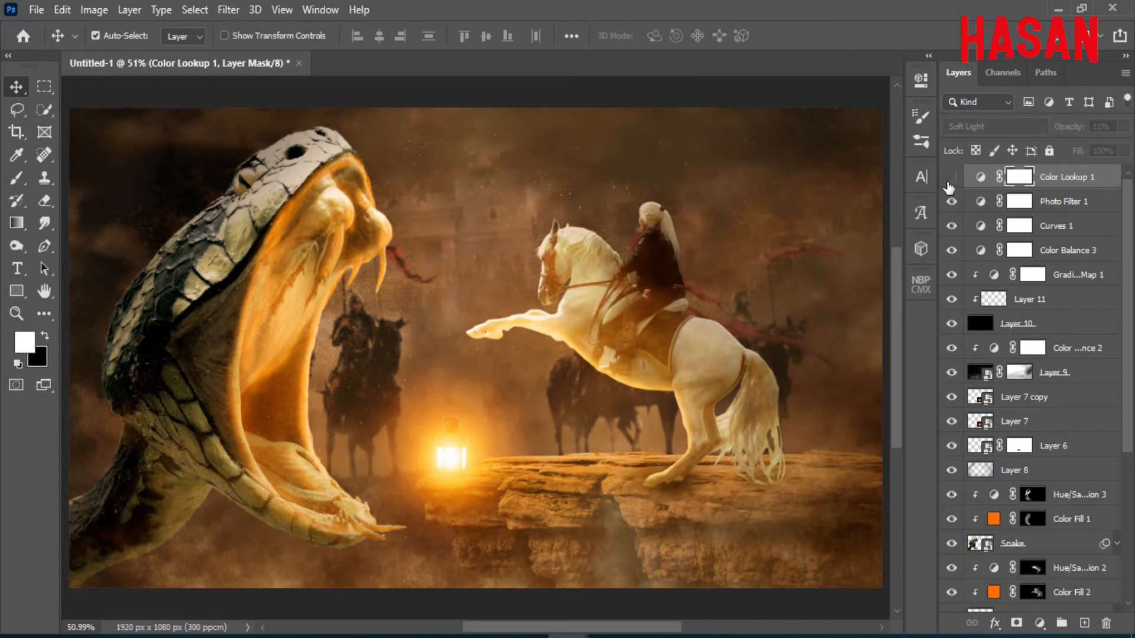
pyautogui.click(949, 179)
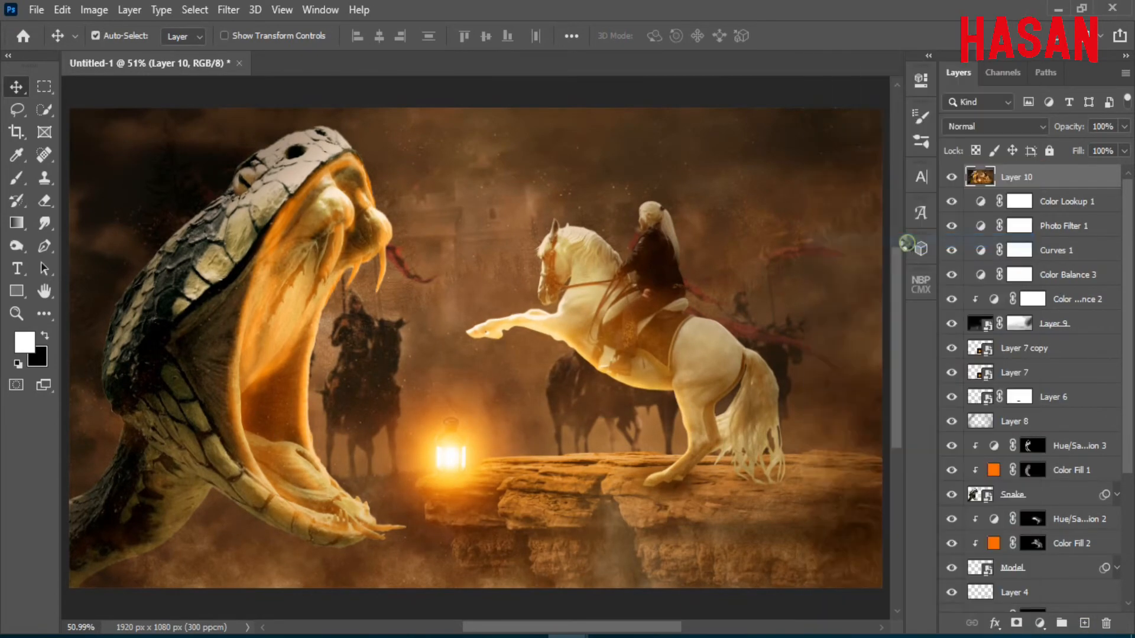
# Open the merged top layer in the Camera Raw filter and set temperature to +5 and tint to +3.
pyautogui.click(228, 10)
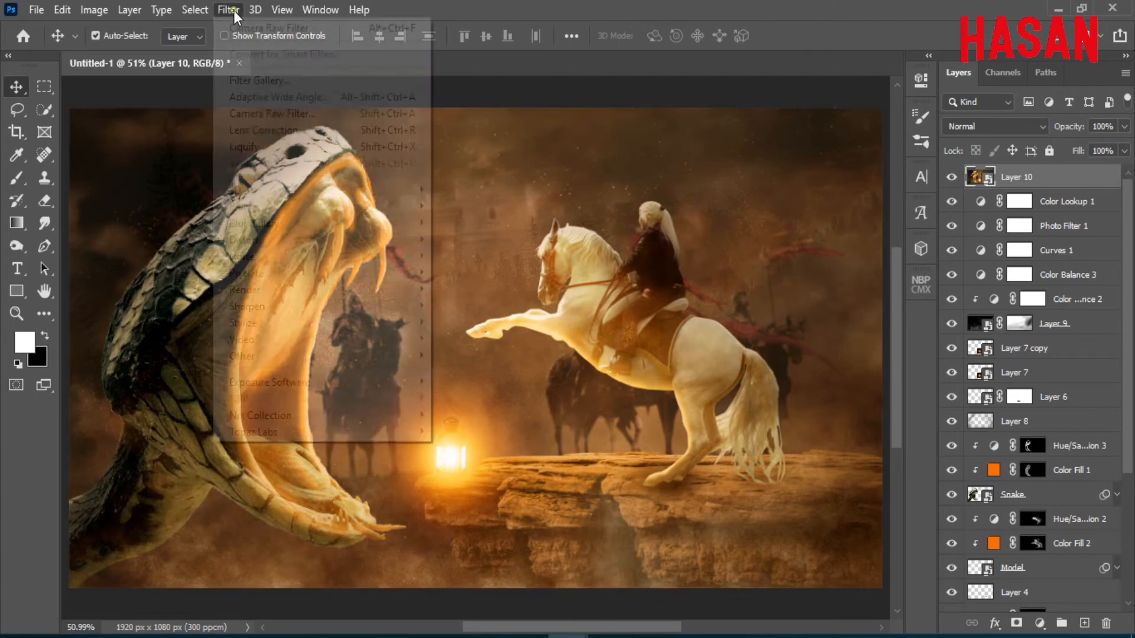
pyautogui.click(325, 112)
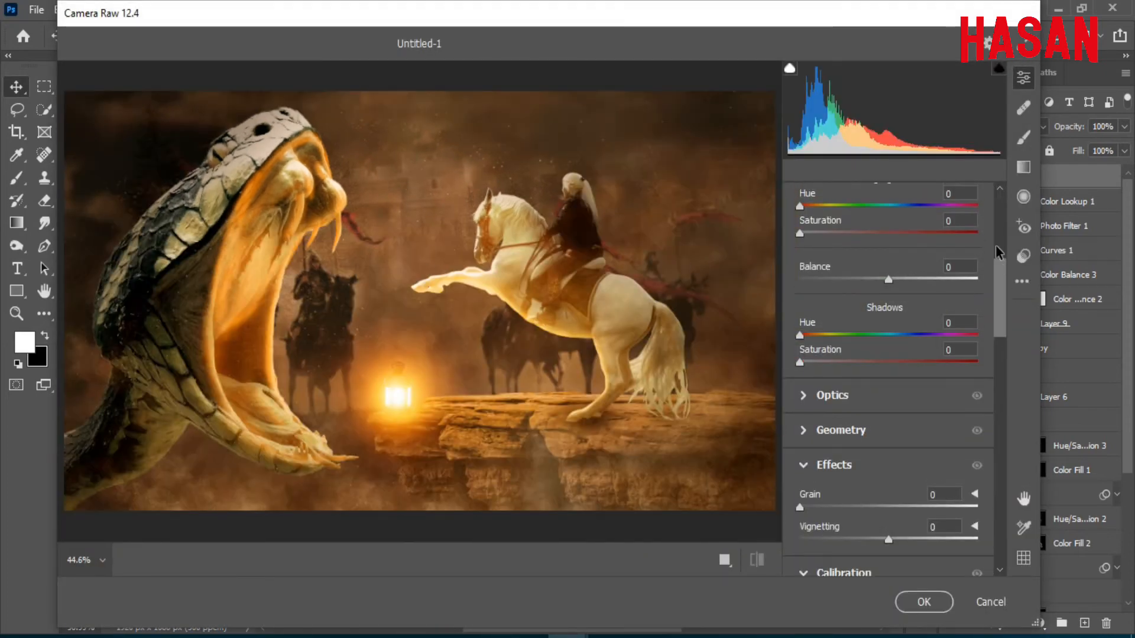
pyautogui.moveTo(996, 248); pyautogui.dragTo(1056, 267)
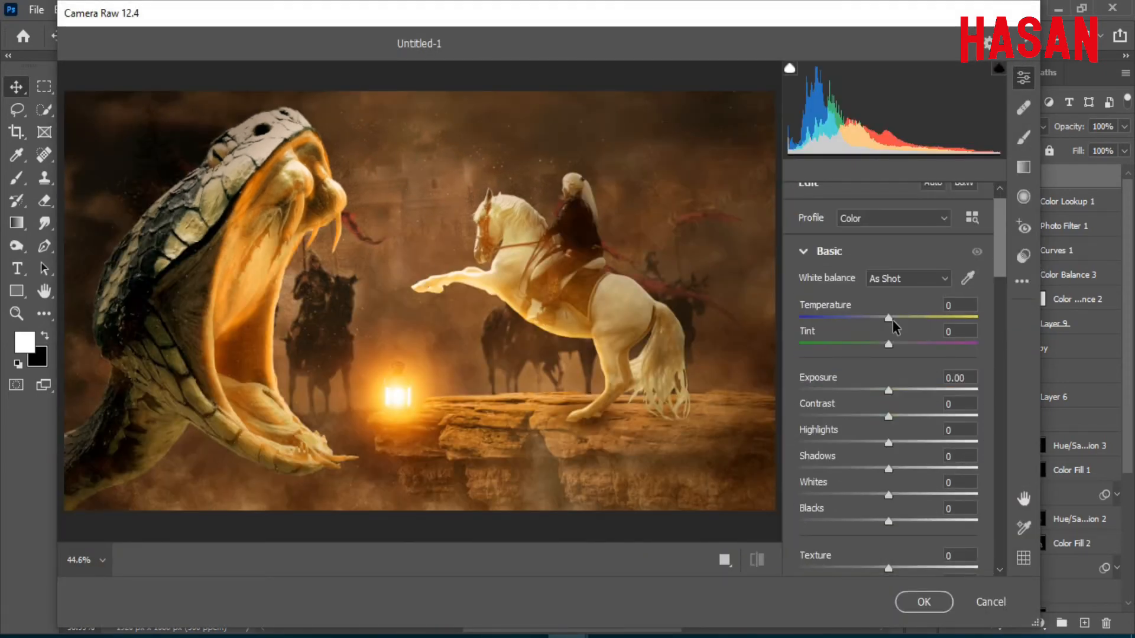
pyautogui.moveTo(889, 320); pyautogui.dragTo(893, 345)
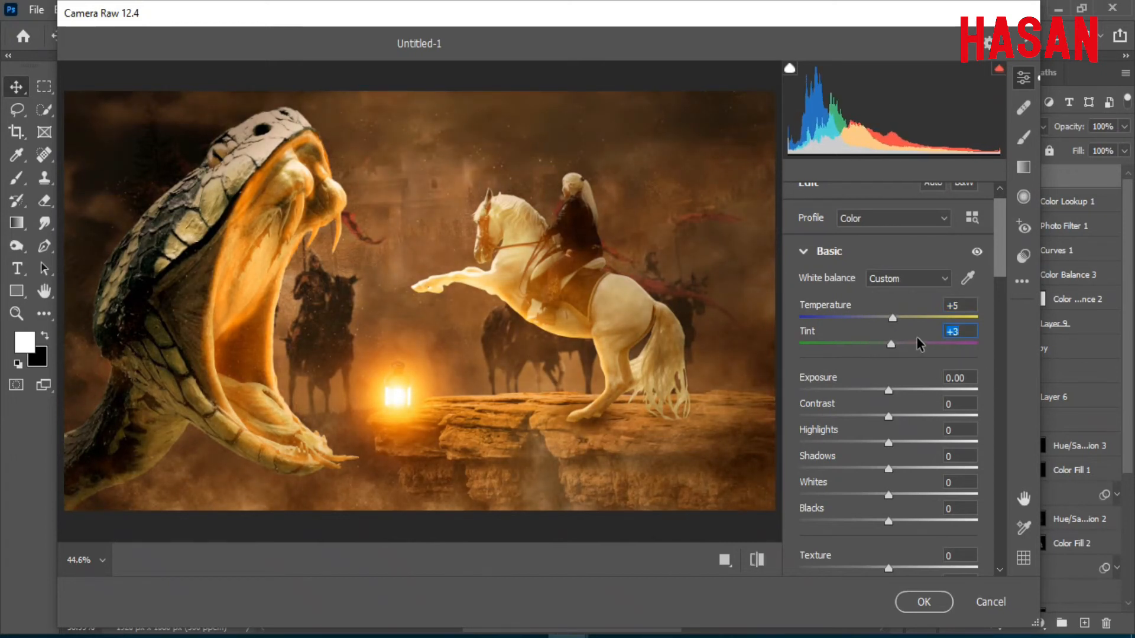
# Set exposure to -0.05, contrast -7, highlights +15, shadows -12, blacks -10 and clarity +7, and raise the whites.
pyautogui.scroll(-3, 1002, 238)
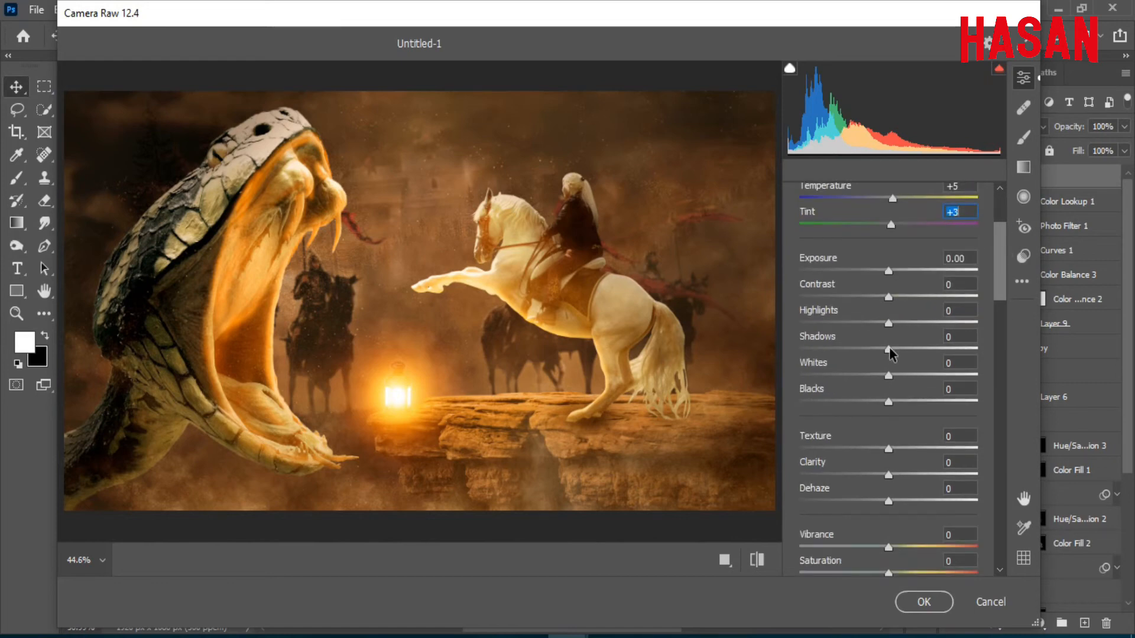
pyautogui.moveTo(888, 271); pyautogui.dragTo(879, 346)
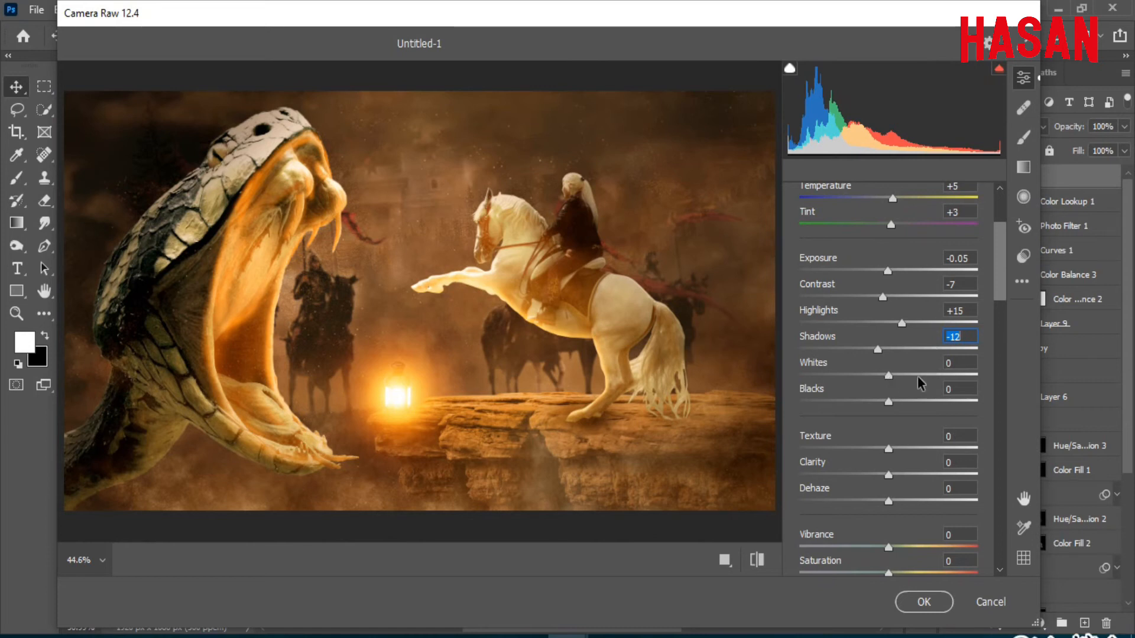
pyautogui.moveTo(888, 375); pyautogui.dragTo(879, 402)
pyautogui.scroll(-5, 887, 402)
pyautogui.moveTo(888, 294)
pyautogui.mouseDown()
pyautogui.moveTo(928, 295)
pyautogui.moveTo(894, 298)
pyautogui.mouseUp()
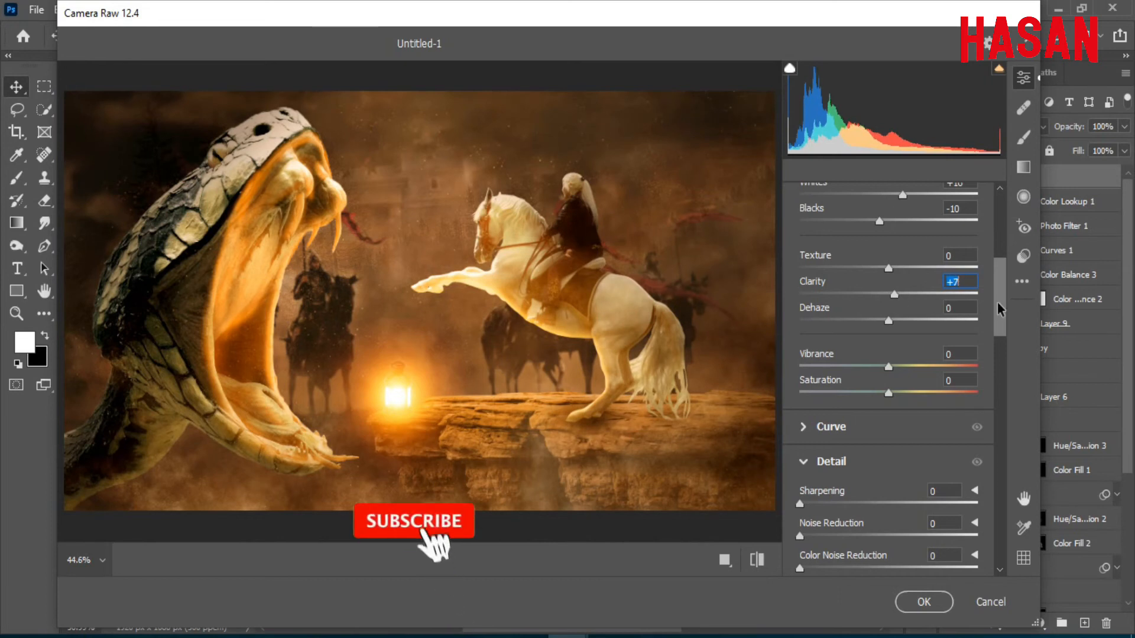
# Smooth the image with noise reduction at 34 and color noise reduction at 27.
pyautogui.moveTo(999, 293); pyautogui.dragTo(999, 321)
pyautogui.scroll(-1, 1000, 325)
pyautogui.moveTo(799, 386); pyautogui.dragTo(860, 385)
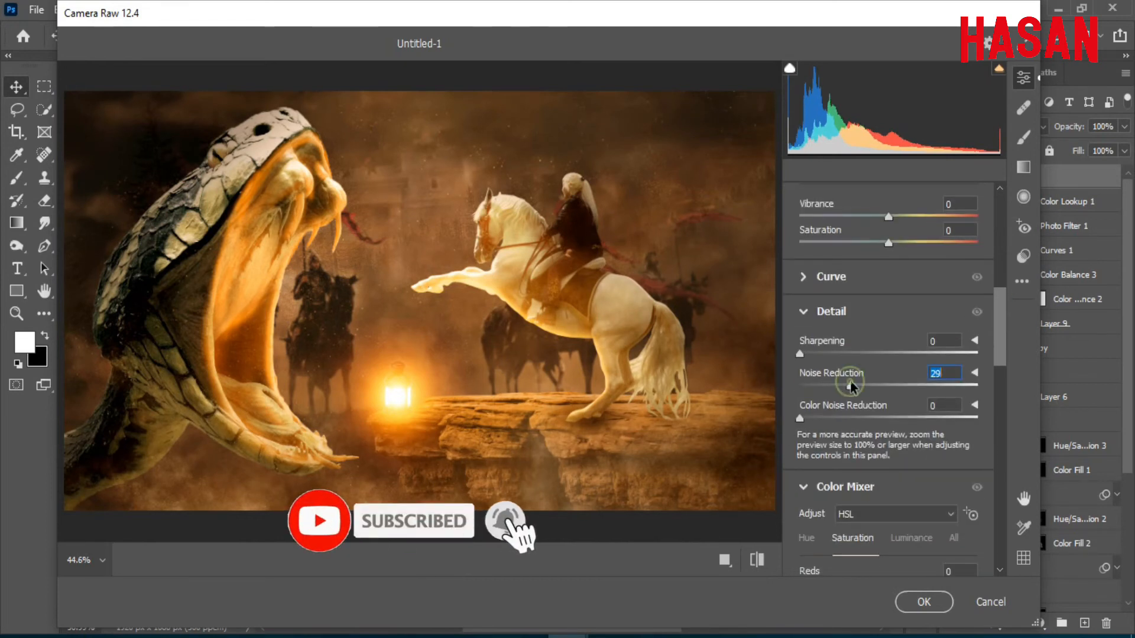
pyautogui.moveTo(799, 417); pyautogui.dragTo(848, 418)
pyautogui.scroll(-5, 933, 395)
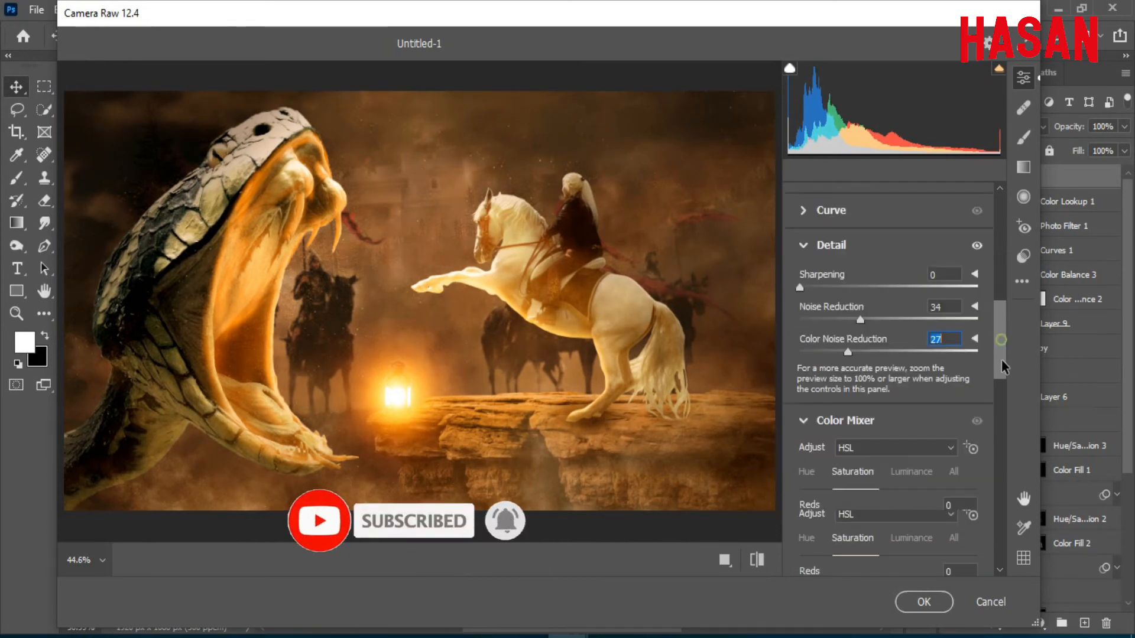
# In the HSL color mixer, set saturation of oranges to +8 and yellows to +3, and luminance of oranges to -7.
pyautogui.moveTo(896, 369)
pyautogui.mouseDown()
pyautogui.moveTo(904, 363)
pyautogui.moveTo(879, 363)
pyautogui.moveTo(896, 362)
pyautogui.moveTo(889, 385)
pyautogui.moveTo(908, 385)
pyautogui.mouseUp()
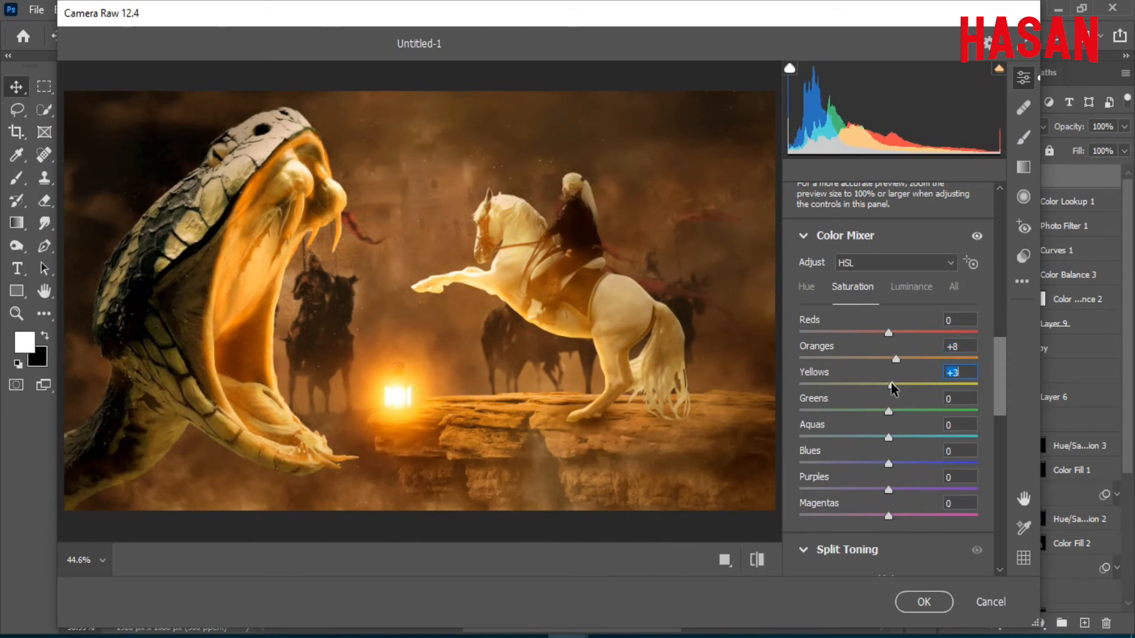
pyautogui.click(913, 289)
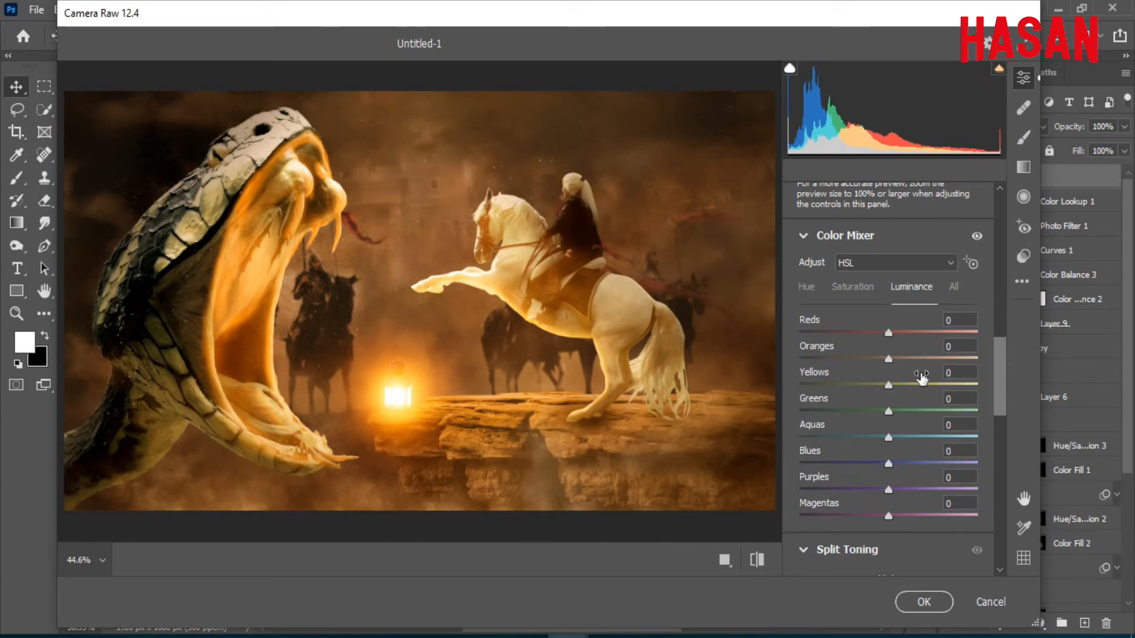
pyautogui.moveTo(888, 358)
pyautogui.mouseDown()
pyautogui.moveTo(875, 359)
pyautogui.moveTo(896, 358)
pyautogui.moveTo(863, 384)
pyautogui.moveTo(892, 384)
pyautogui.moveTo(883, 358)
pyautogui.mouseUp()
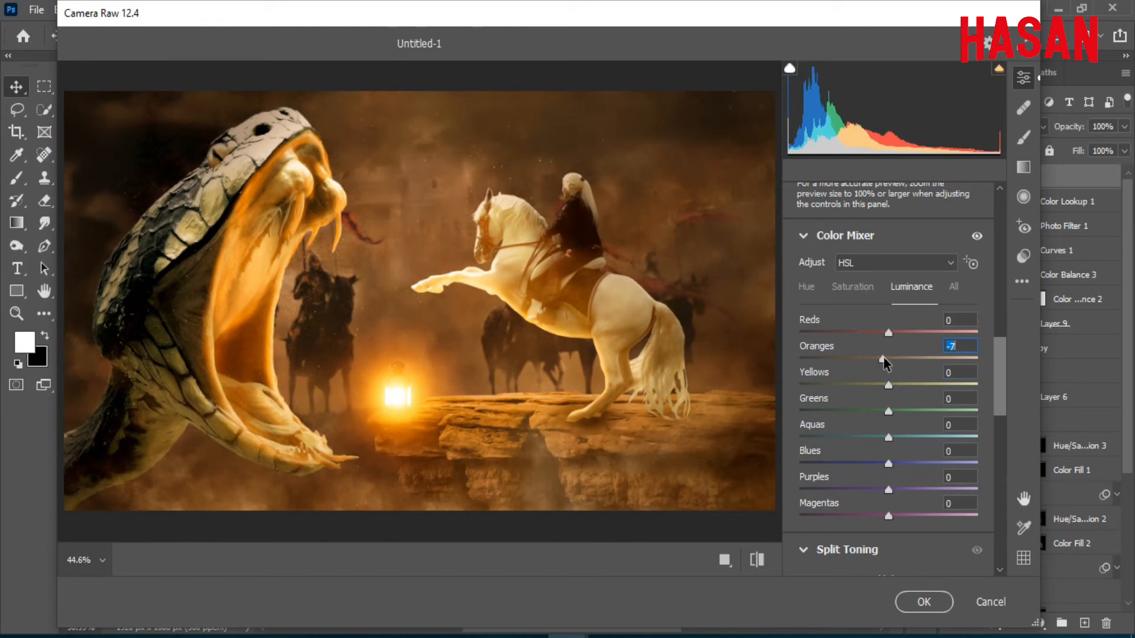
# Set the vignetting effect to -29 to darken the image edges.
pyautogui.scroll(-8, 865, 325)
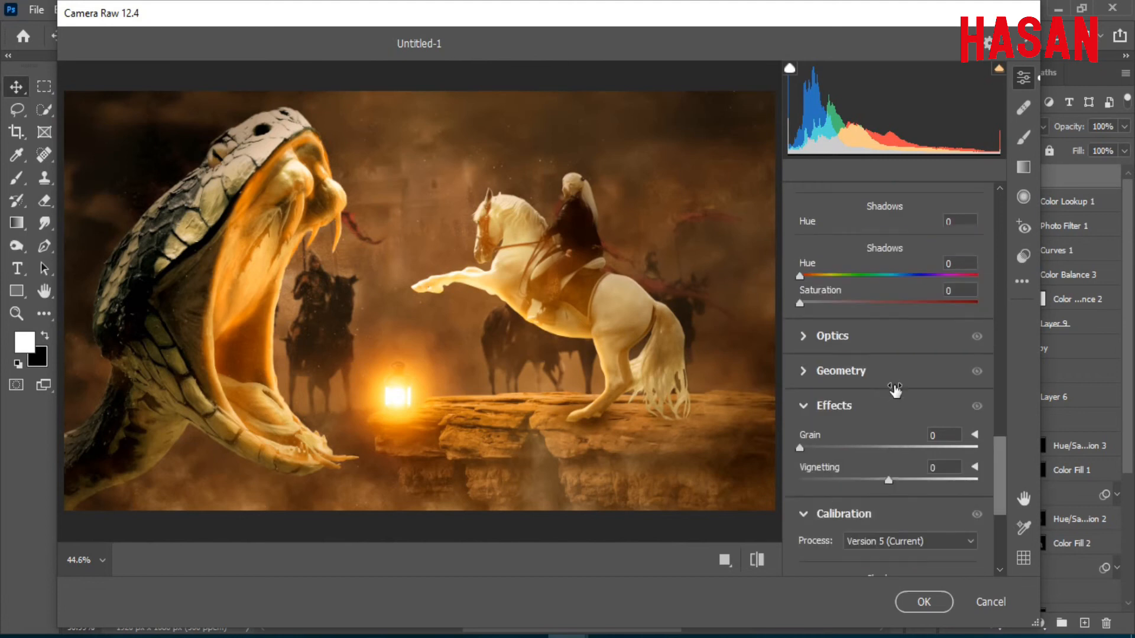
pyautogui.scroll(-1, 876, 355)
pyautogui.moveTo(889, 440); pyautogui.dragTo(862, 440)
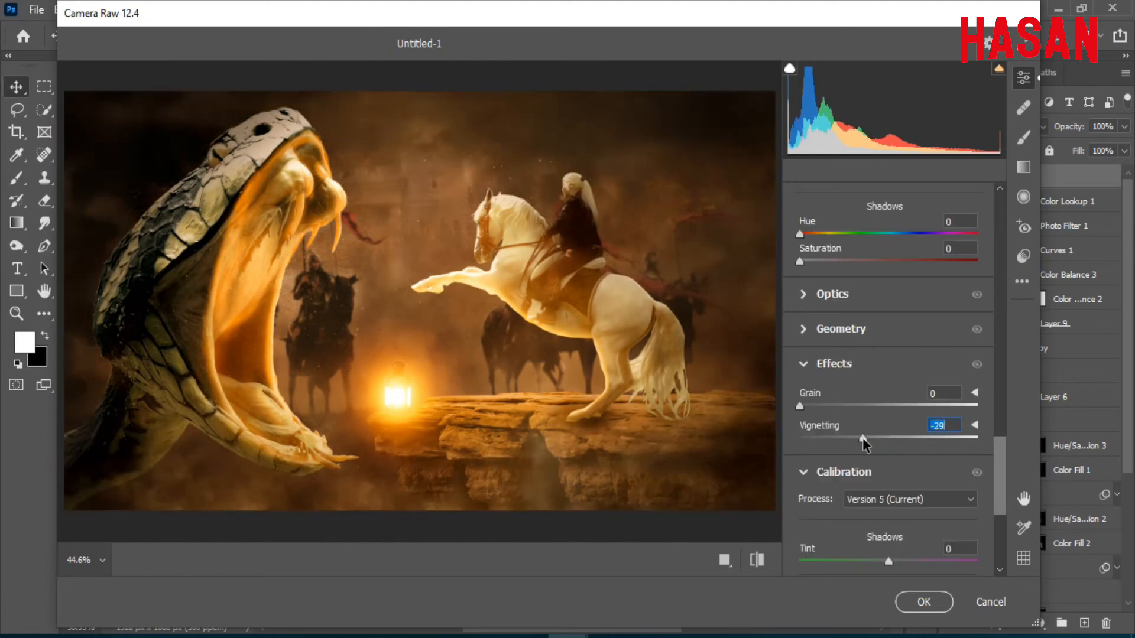
# Tint the shadows in Split Toning with hue 47 and saturation 9.
pyautogui.scroll(4, 845, 364)
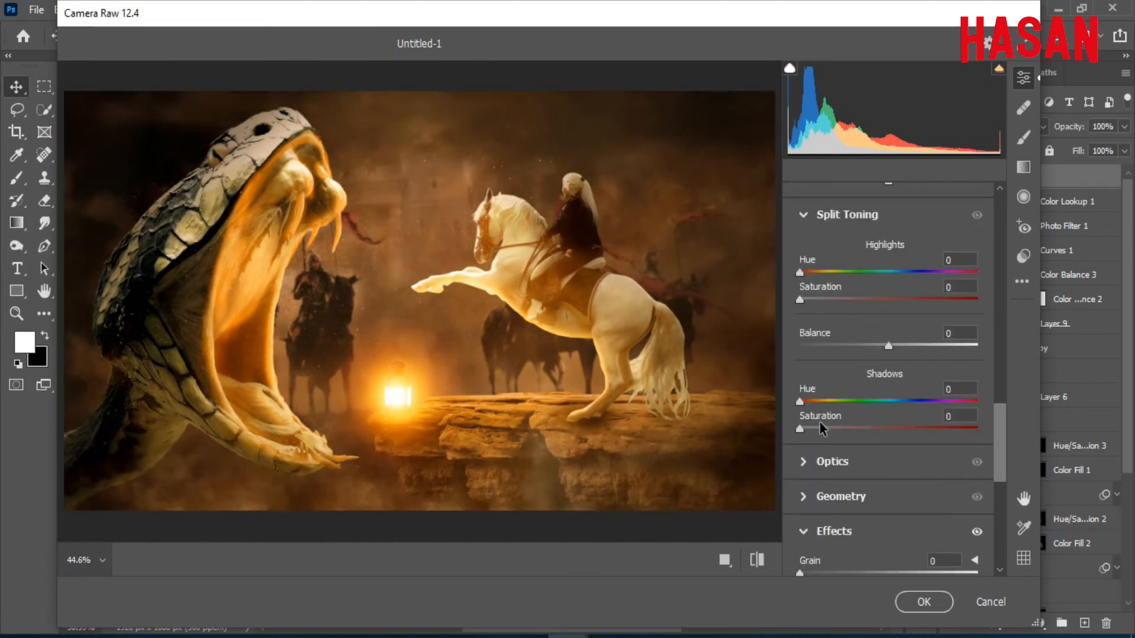
pyautogui.click(822, 401)
pyautogui.click(817, 427)
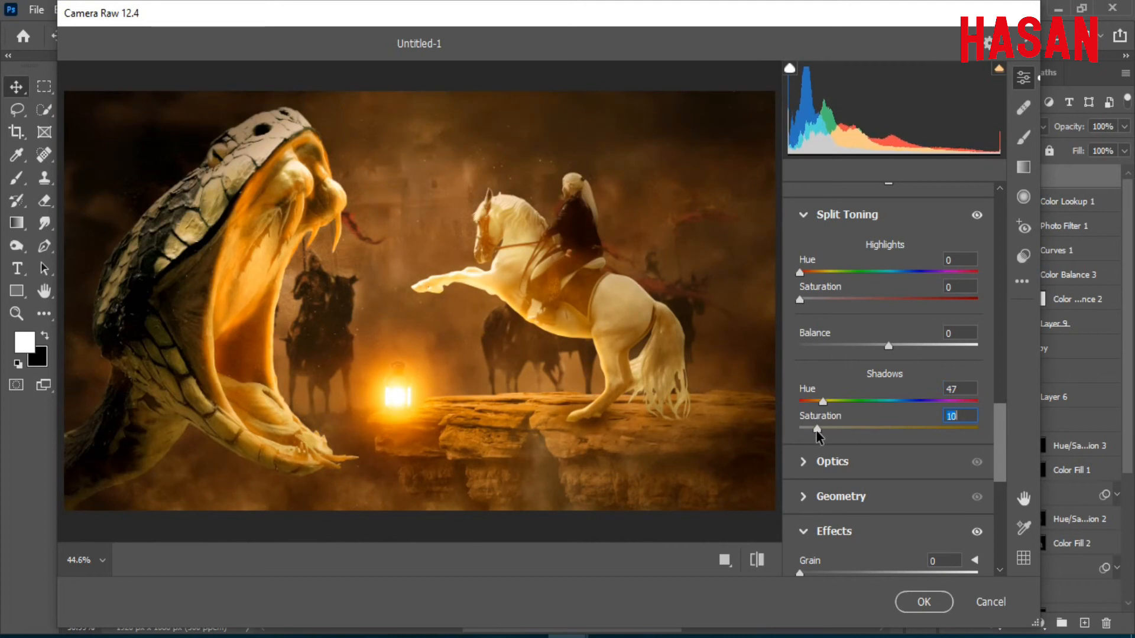
pyautogui.moveTo(817, 431); pyautogui.dragTo(814, 431)
pyautogui.scroll(1, 848, 373)
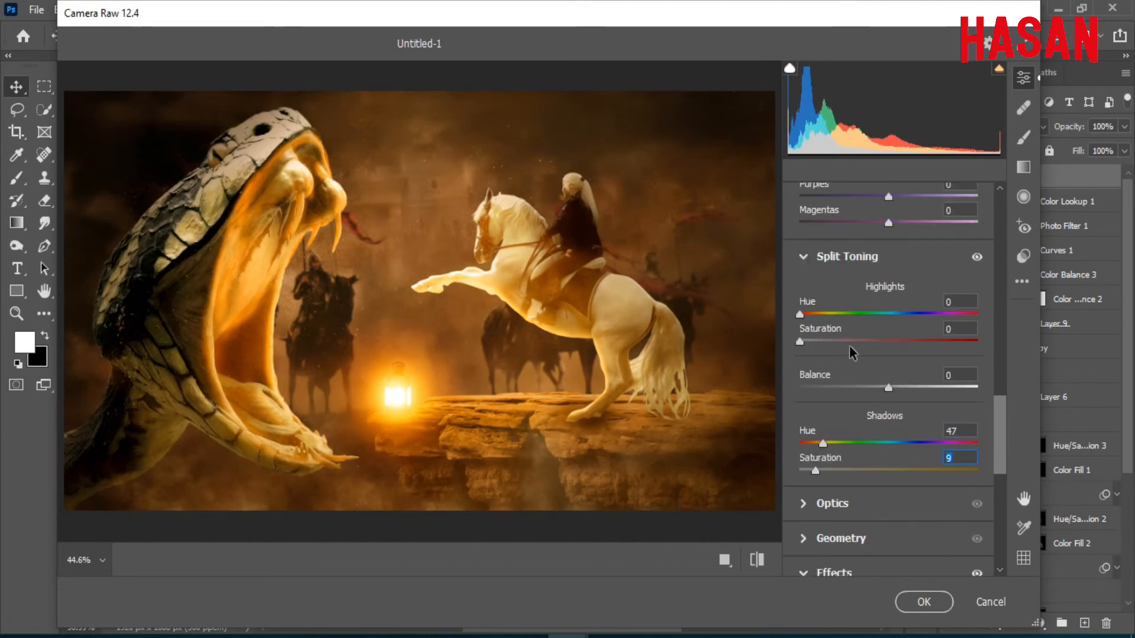
# Try several Split Toning hues for the highlights, settling on a pinkish-red tint with saturation 5.
pyautogui.click(897, 314)
pyautogui.click(825, 314)
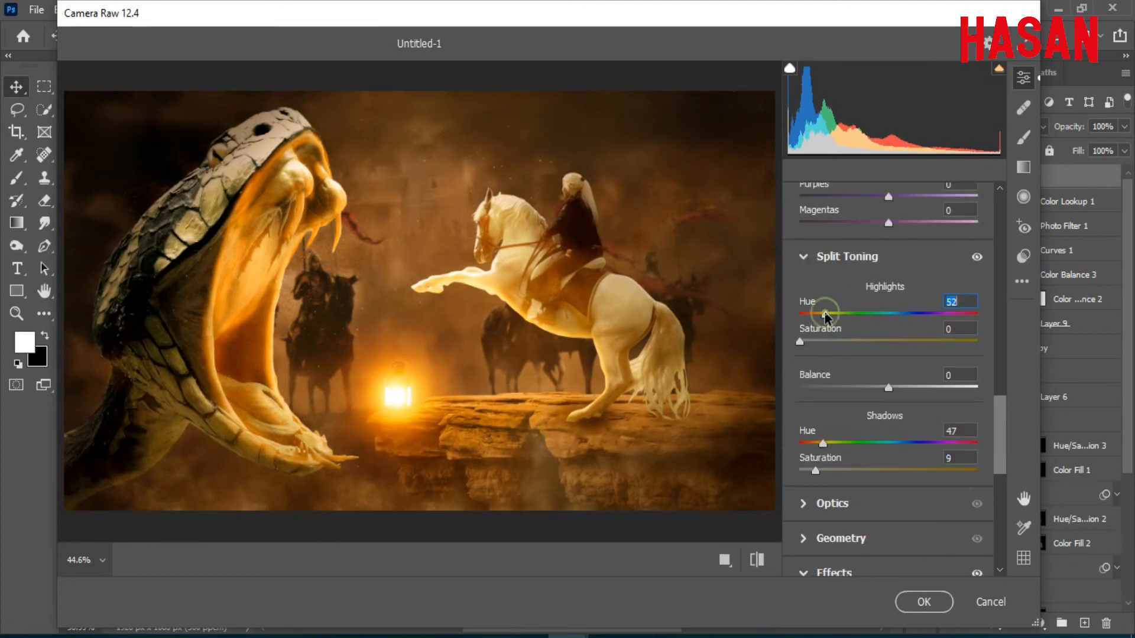
pyautogui.click(891, 314)
pyautogui.click(820, 341)
pyautogui.click(843, 313)
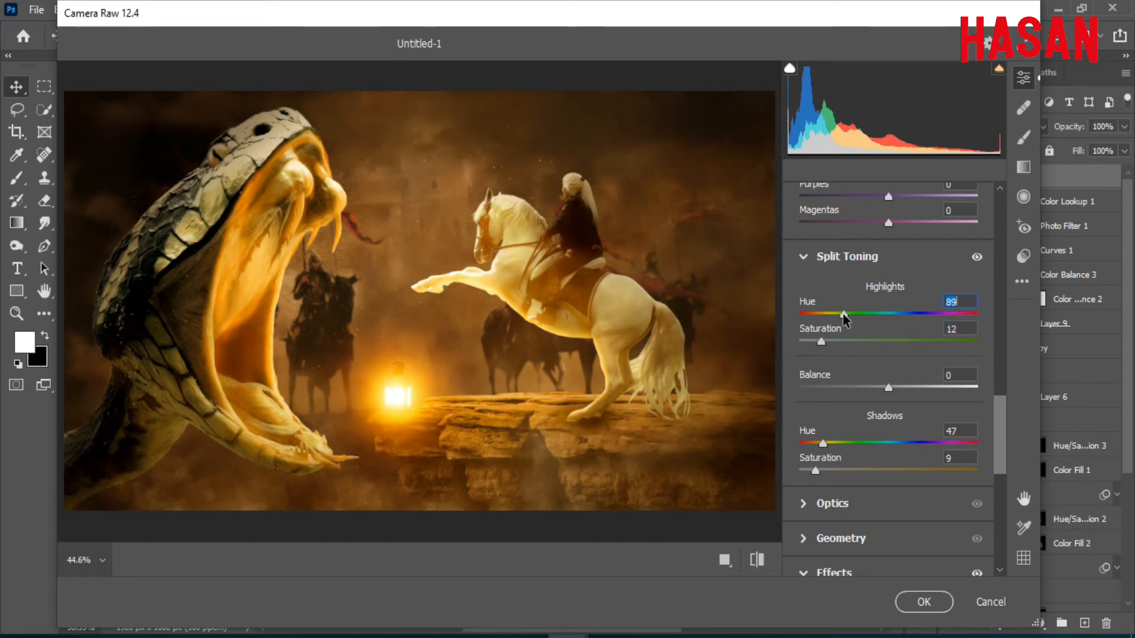
pyautogui.click(819, 341)
pyautogui.click(965, 314)
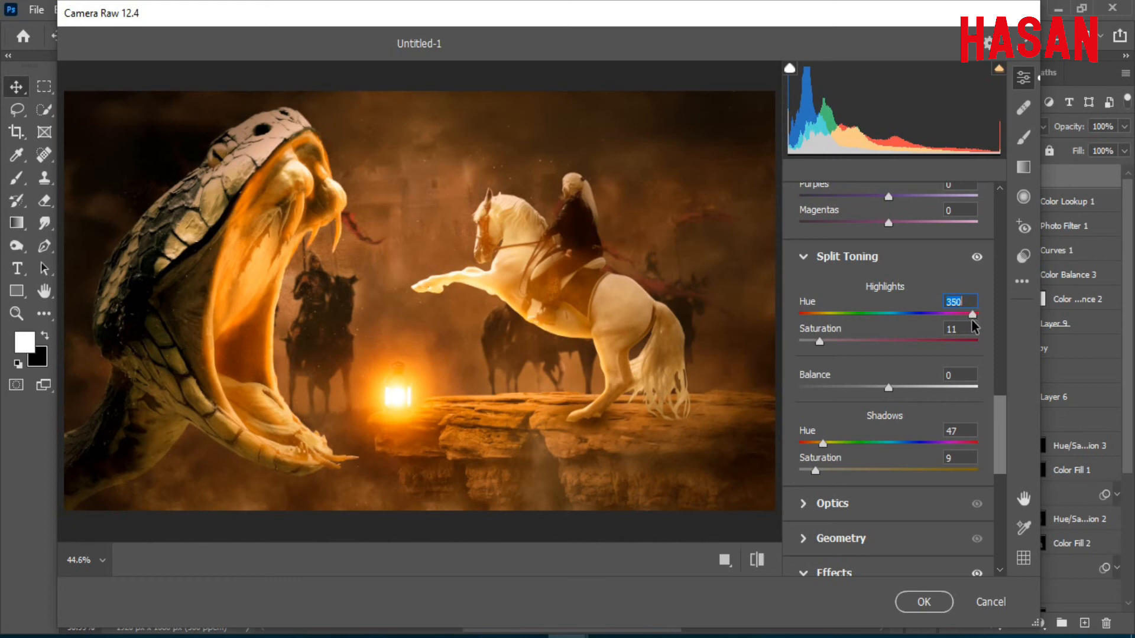
pyautogui.moveTo(820, 341); pyautogui.dragTo(815, 336)
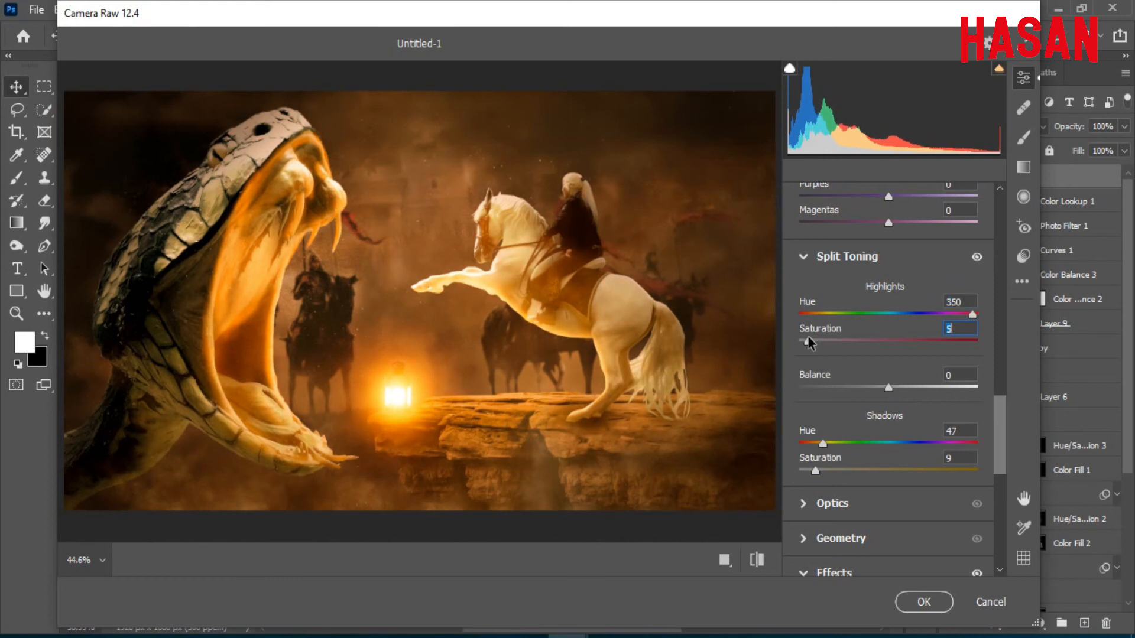
pyautogui.click(959, 314)
# Reduce the vignetting to almost zero and apply the Camera Raw adjustments.
pyautogui.moveTo(1004, 421); pyautogui.dragTo(1005, 482)
pyautogui.scroll(-3, 908, 377)
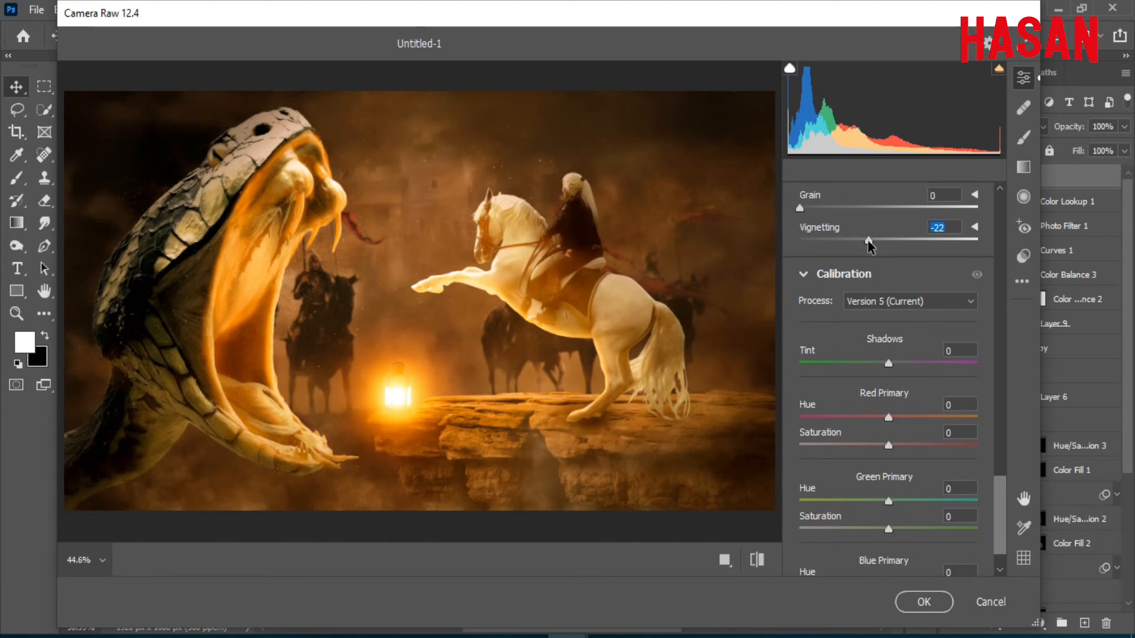
pyautogui.moveTo(869, 244); pyautogui.dragTo(887, 245)
pyautogui.scroll(-2, 999, 501)
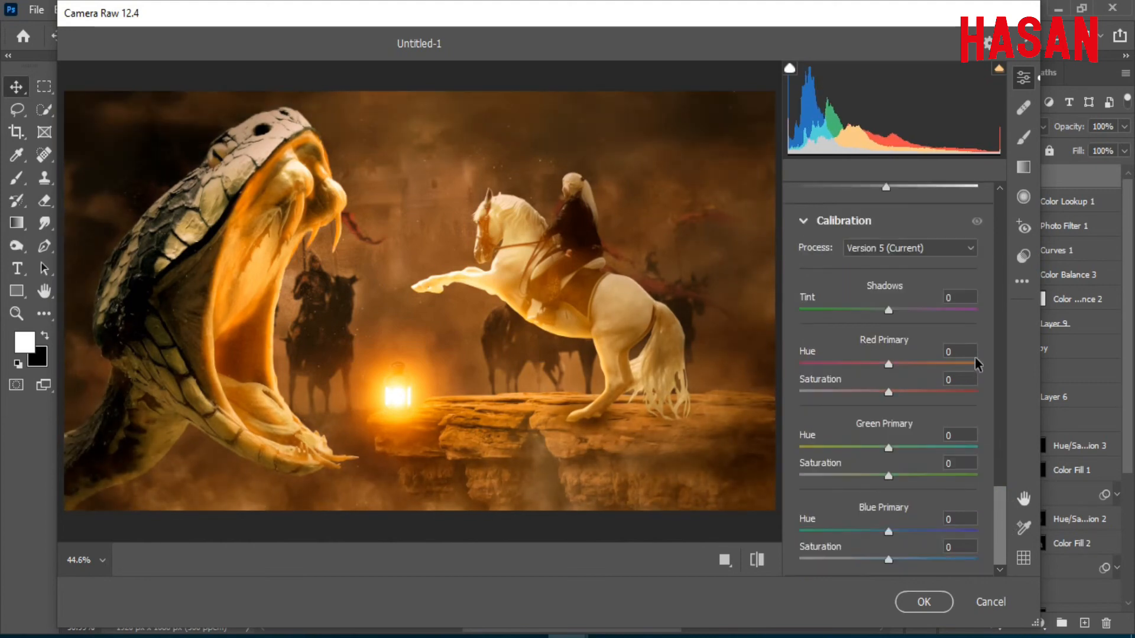
pyautogui.click(923, 601)
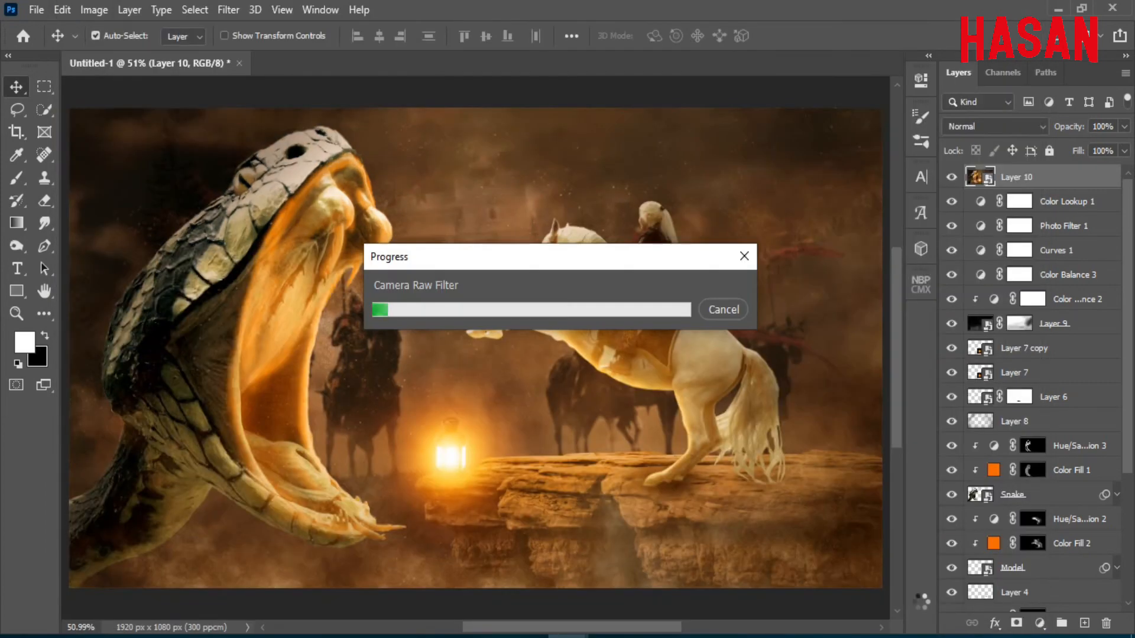
# Collapse Layer 10's smart filters, lower its opacity to about 49% and compare the image with and without it.
pyautogui.click(1115, 177)
pyautogui.moveTo(1068, 127); pyautogui.dragTo(1035, 130)
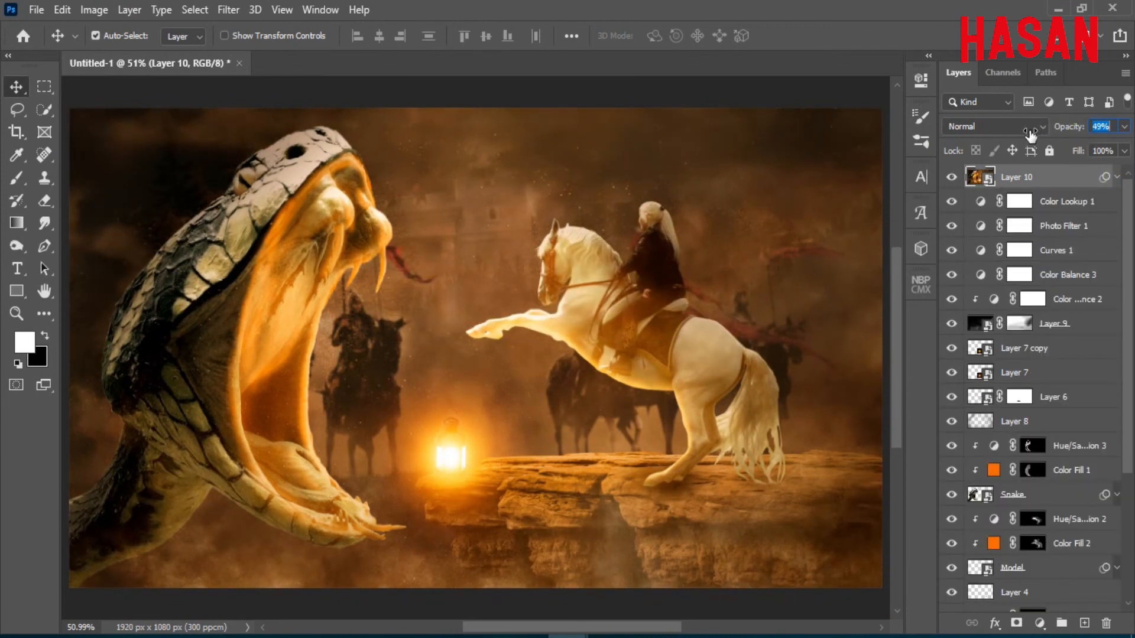
pyautogui.click(951, 177)
# Stamp all visible layers onto a new top layer and convert it to a smart object.
pyautogui.click(1084, 623)
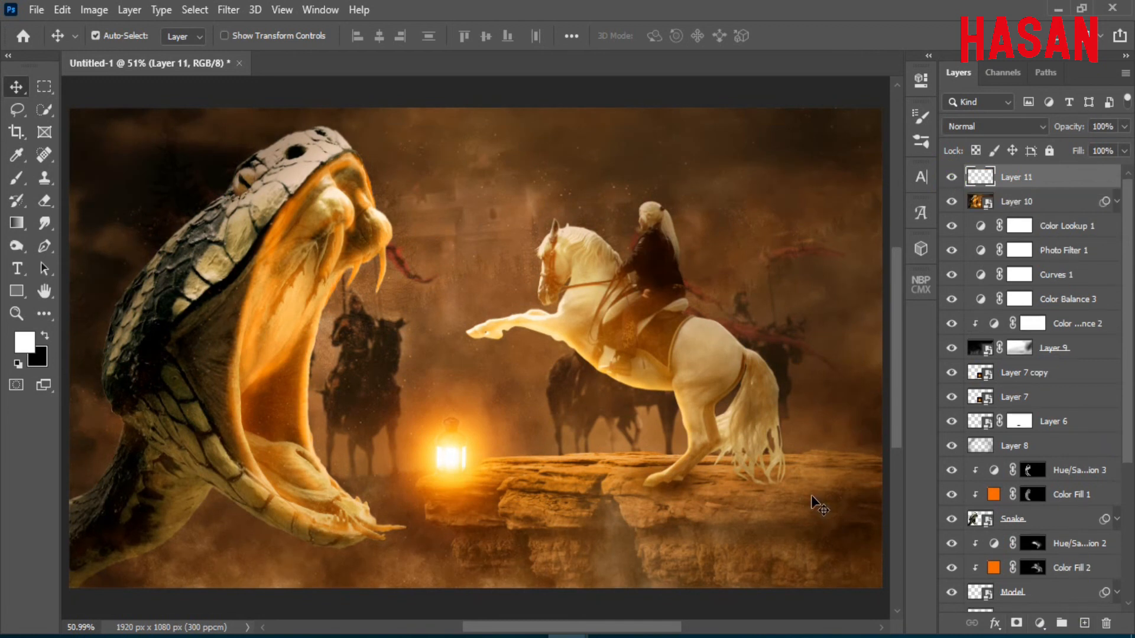
pyautogui.hotkey('ctrl', 'shift', 'alt', 'e')
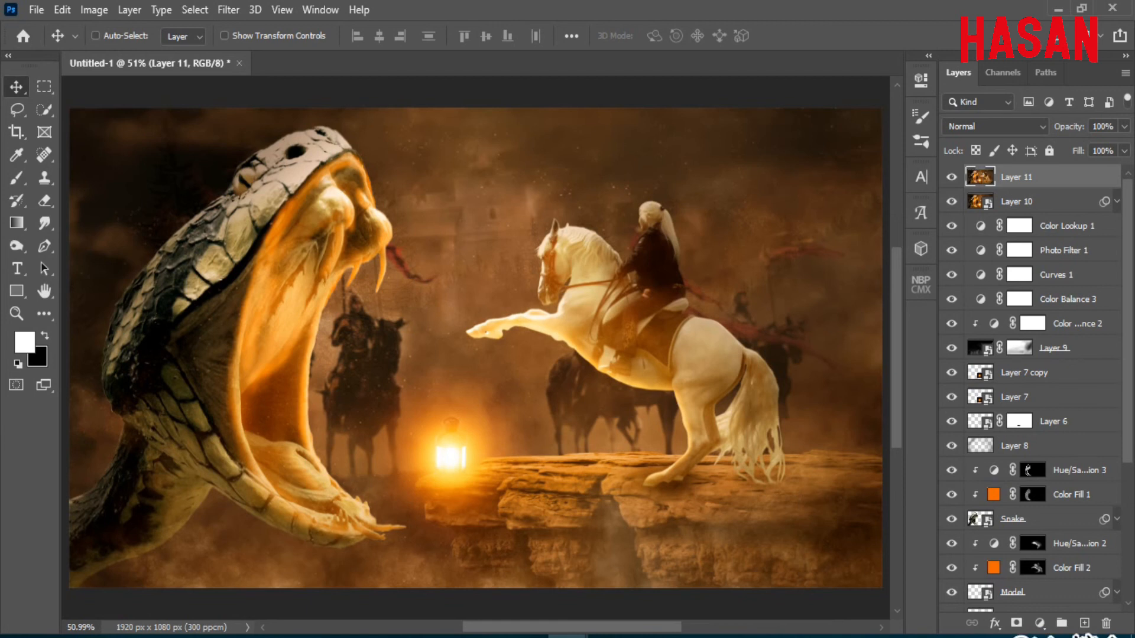
pyautogui.press('ctrl')
pyautogui.rightClick(1042, 177)
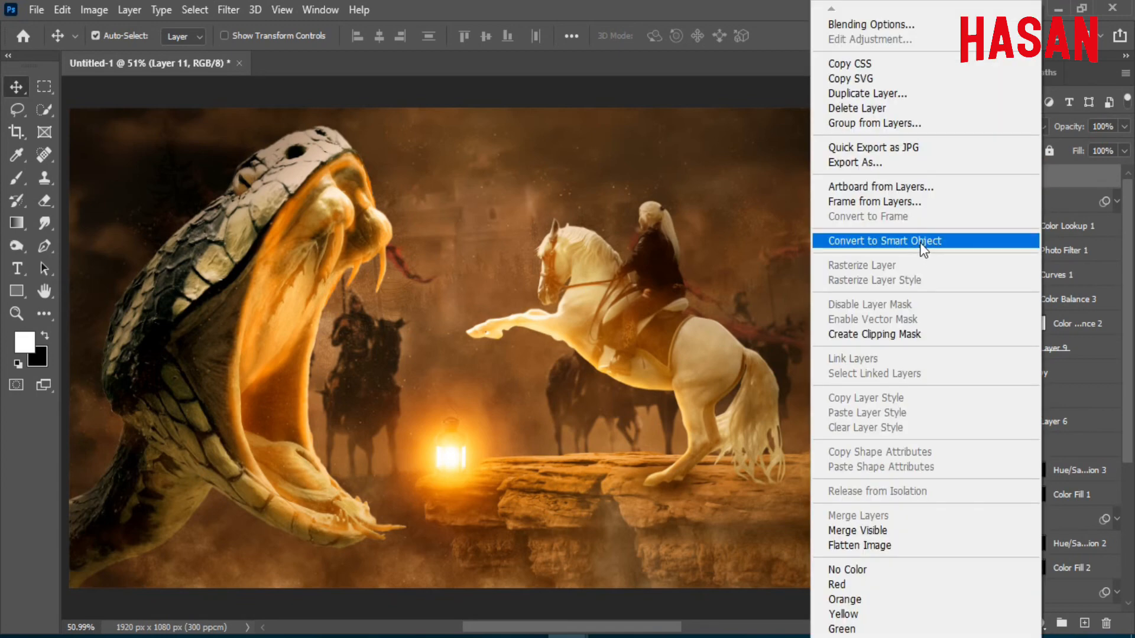
pyautogui.click(920, 243)
# Open the merged layer in the Nik Collection's Color Efex Pro 4 filter and postpone the offered update.
pyautogui.click(228, 10)
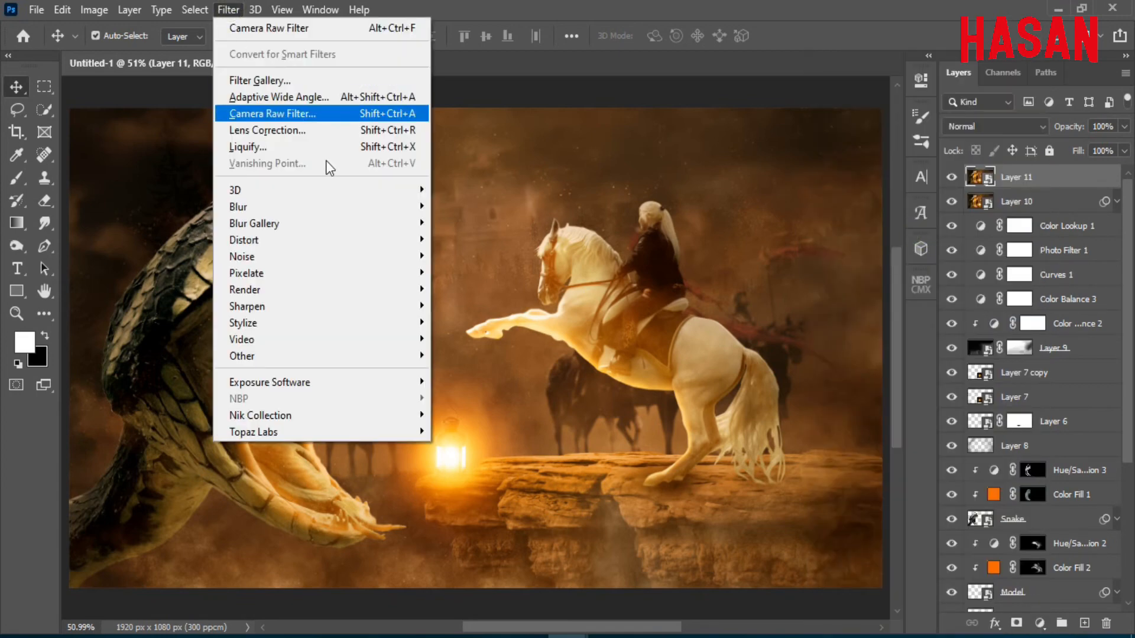
pyautogui.click(484, 418)
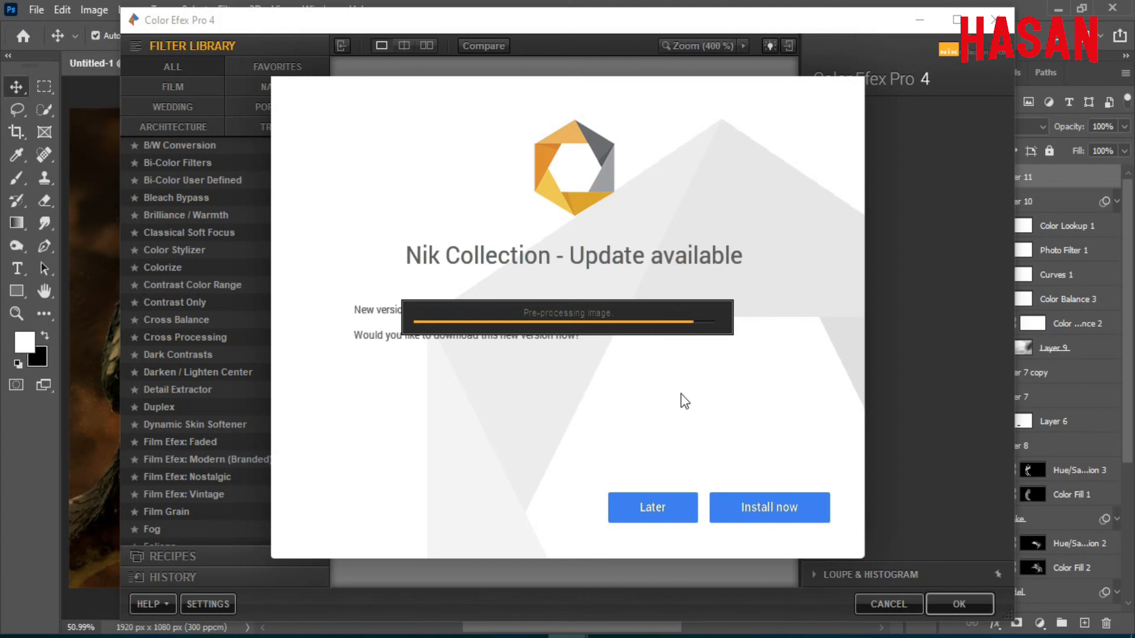
pyautogui.click(659, 502)
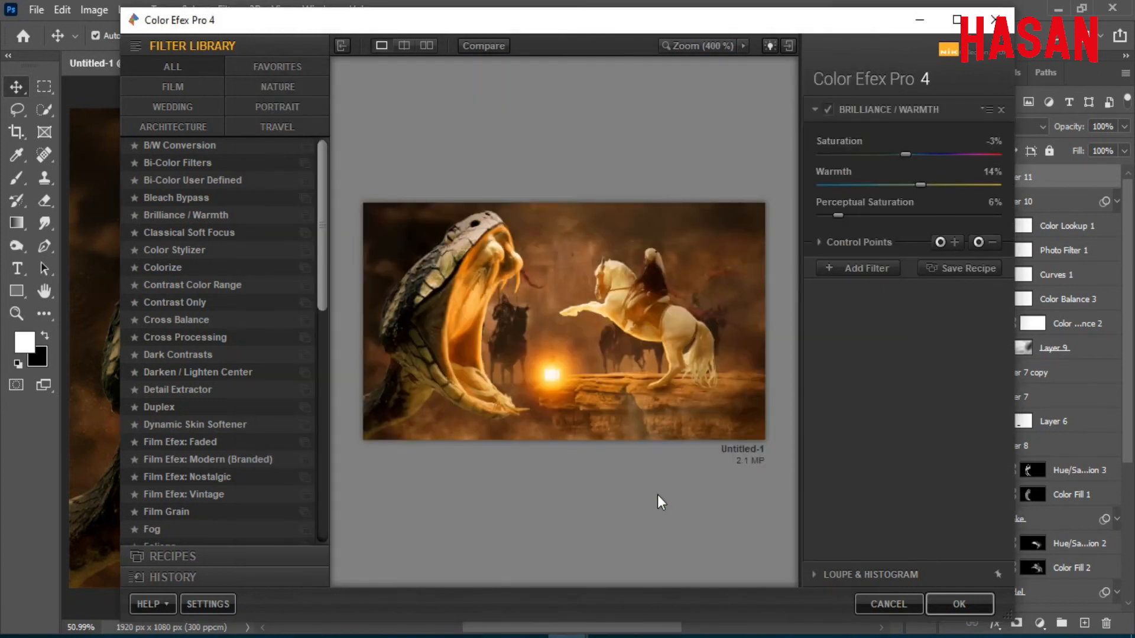
# Add a Classical Soft Focus filter to the stack and pick a different soft focus method.
pyautogui.click(227, 232)
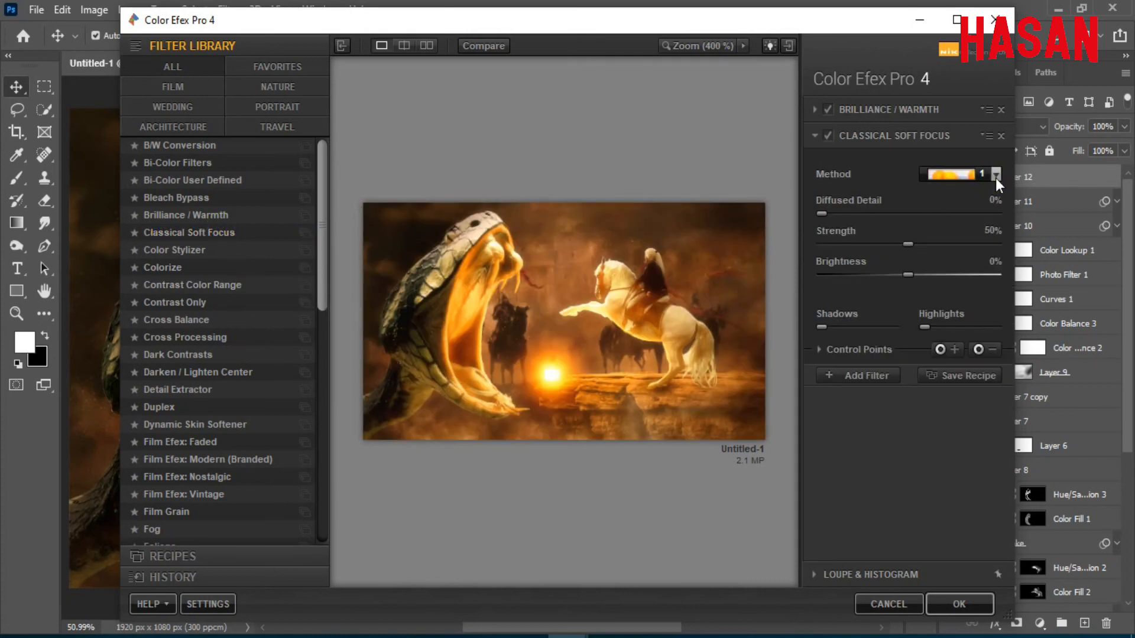
pyautogui.click(996, 176)
pyautogui.click(955, 232)
# Add a Glamour Glow filter to the stack with glow at 13%.
pyautogui.click(873, 375)
pyautogui.scroll(-4, 223, 296)
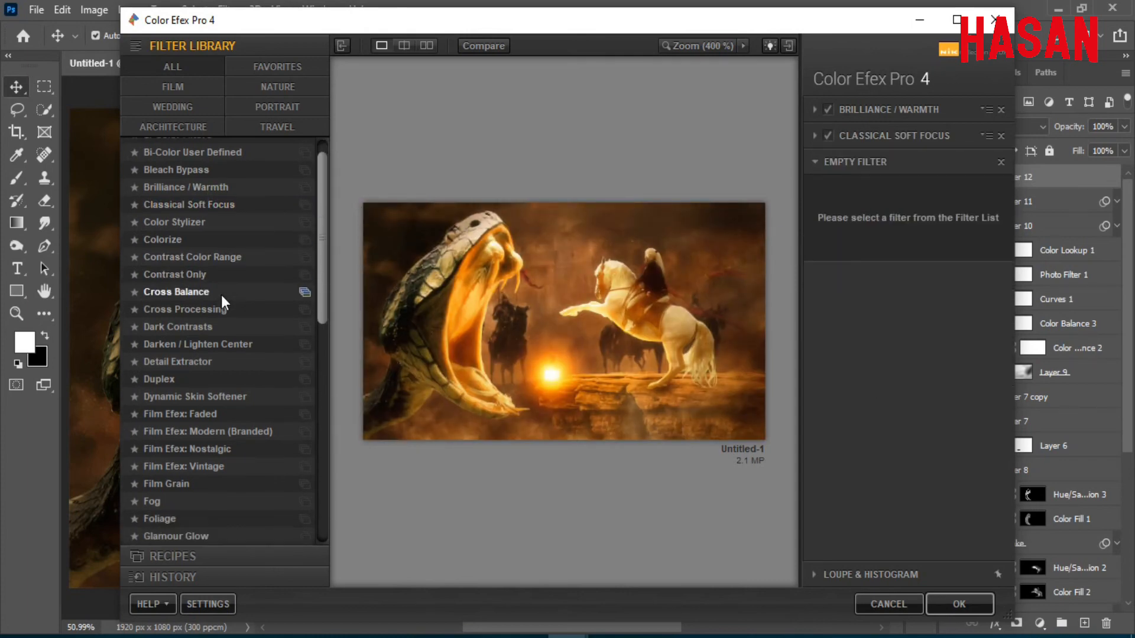
pyautogui.click(194, 484)
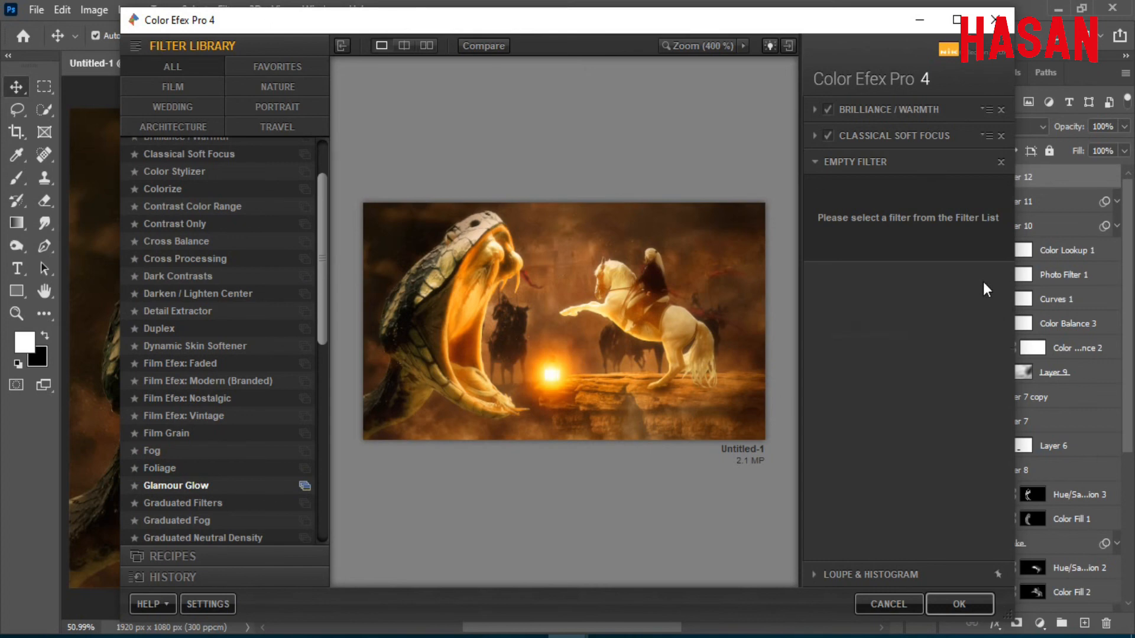
pyautogui.moveTo(910, 208); pyautogui.dragTo(844, 209)
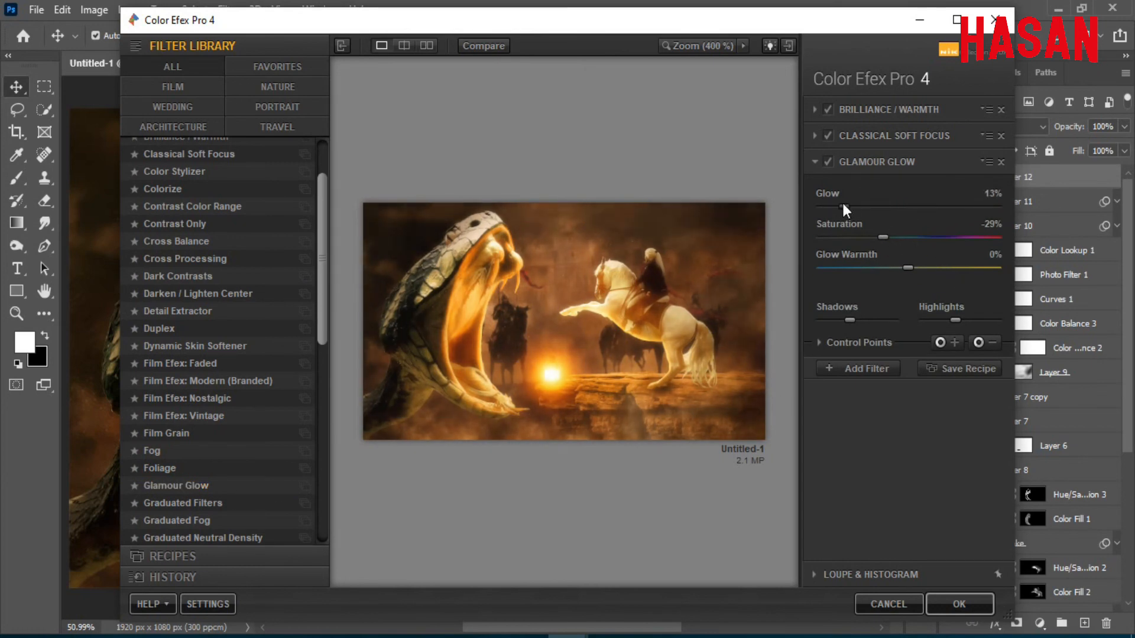
# Add a Cross Processing filter with the C04 method and apply the Color Efex Pro filter stack to the layer.
pyautogui.click(866, 368)
pyautogui.scroll(3, 264, 352)
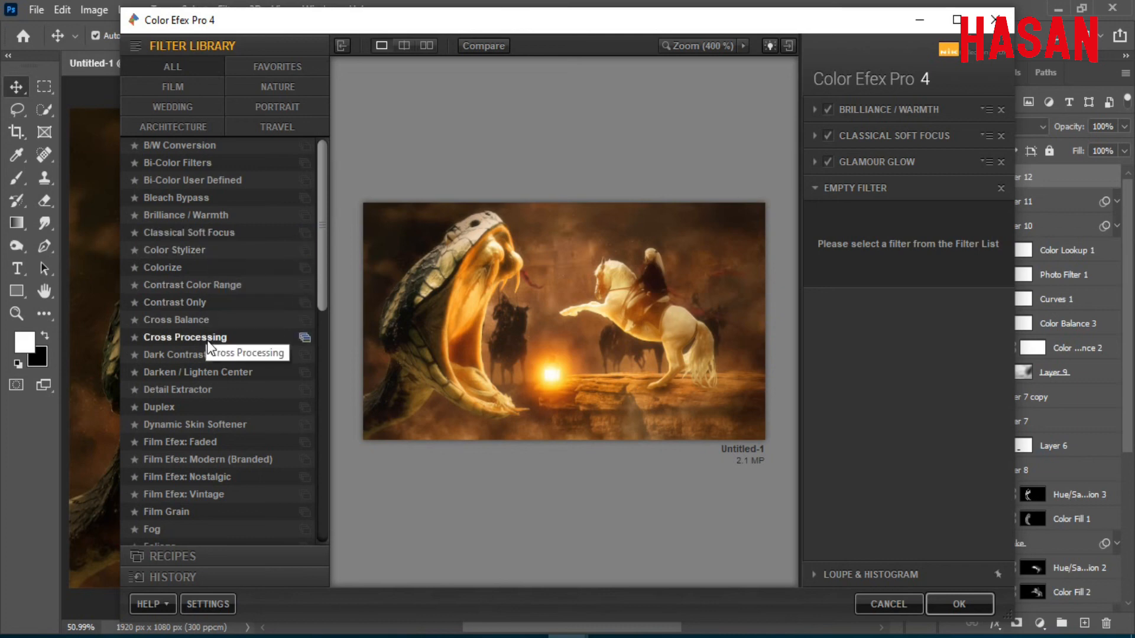
pyautogui.click(204, 338)
pyautogui.click(995, 227)
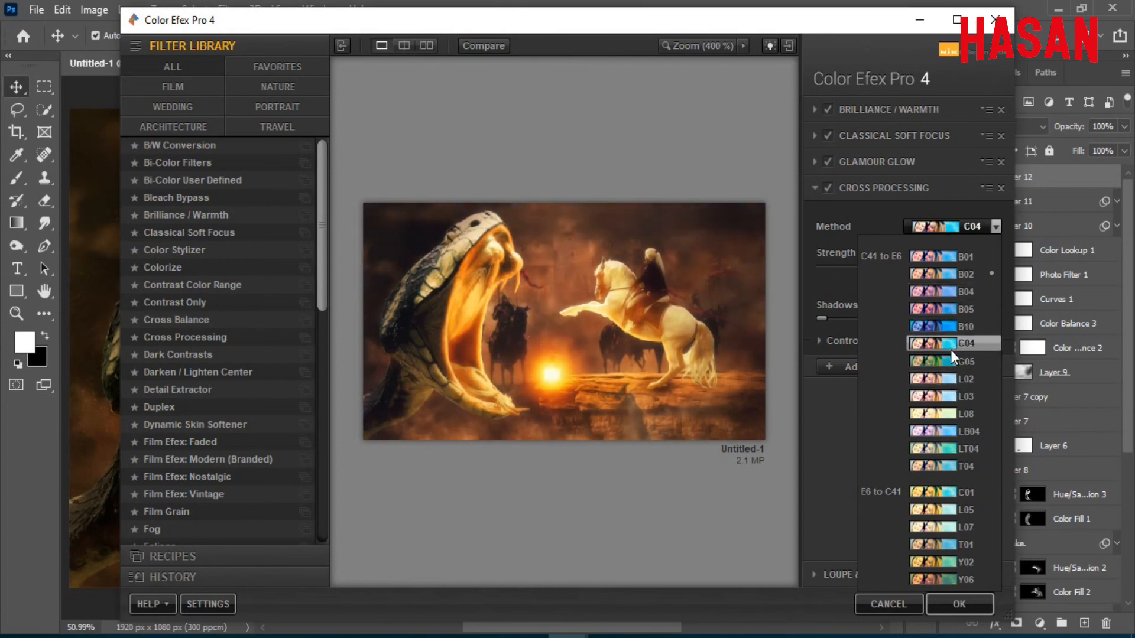
pyautogui.click(957, 345)
pyautogui.click(863, 368)
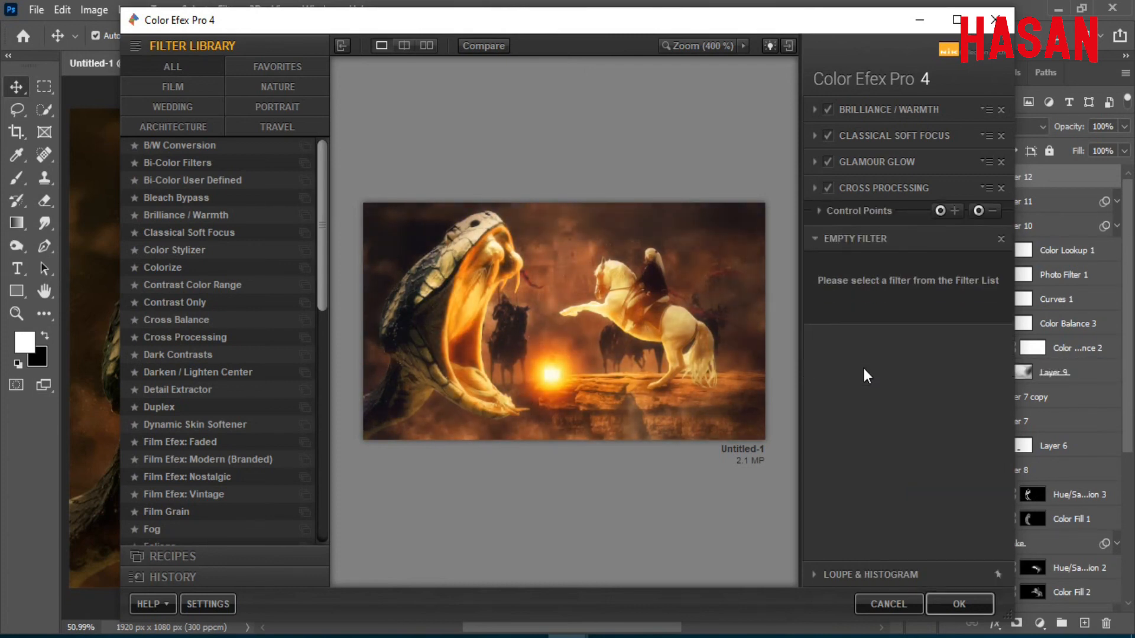
pyautogui.click(960, 603)
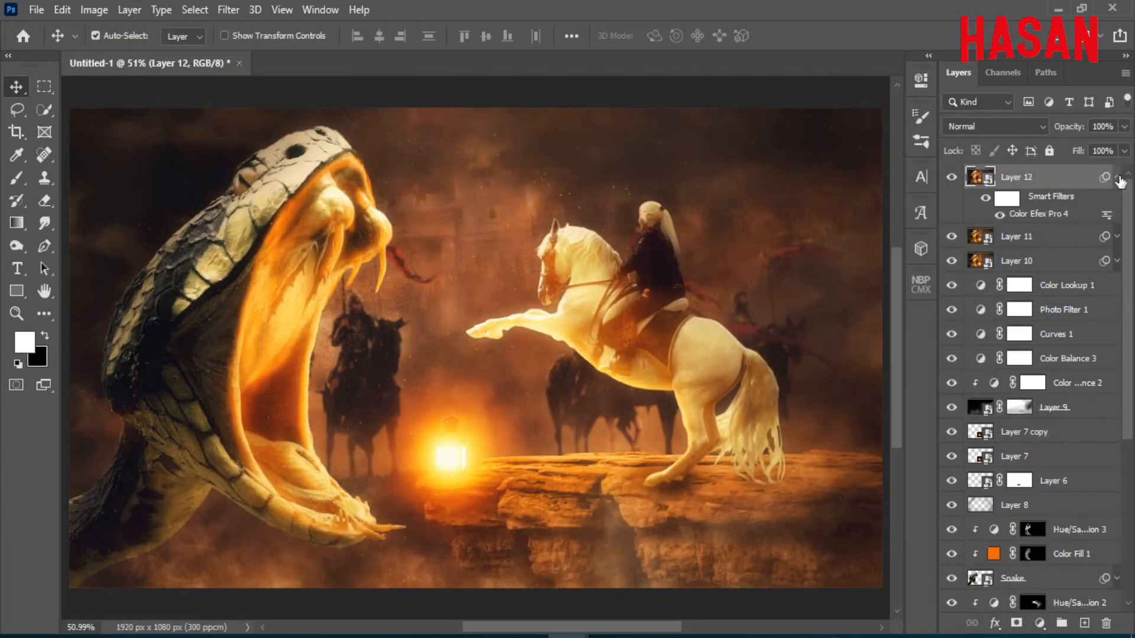
# Collapse Layer 12's smart filters, lower its opacity to about 40% and compare the image with and without it.
pyautogui.click(1117, 179)
pyautogui.moveTo(1069, 126); pyautogui.dragTo(1025, 132)
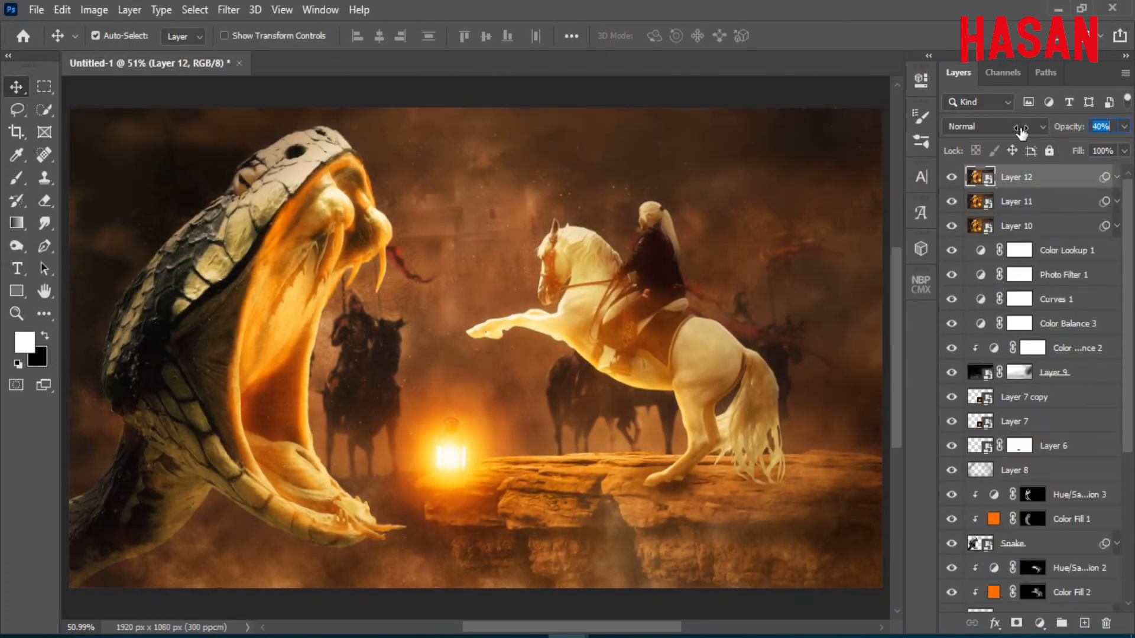
pyautogui.click(951, 177)
pyautogui.click(952, 177)
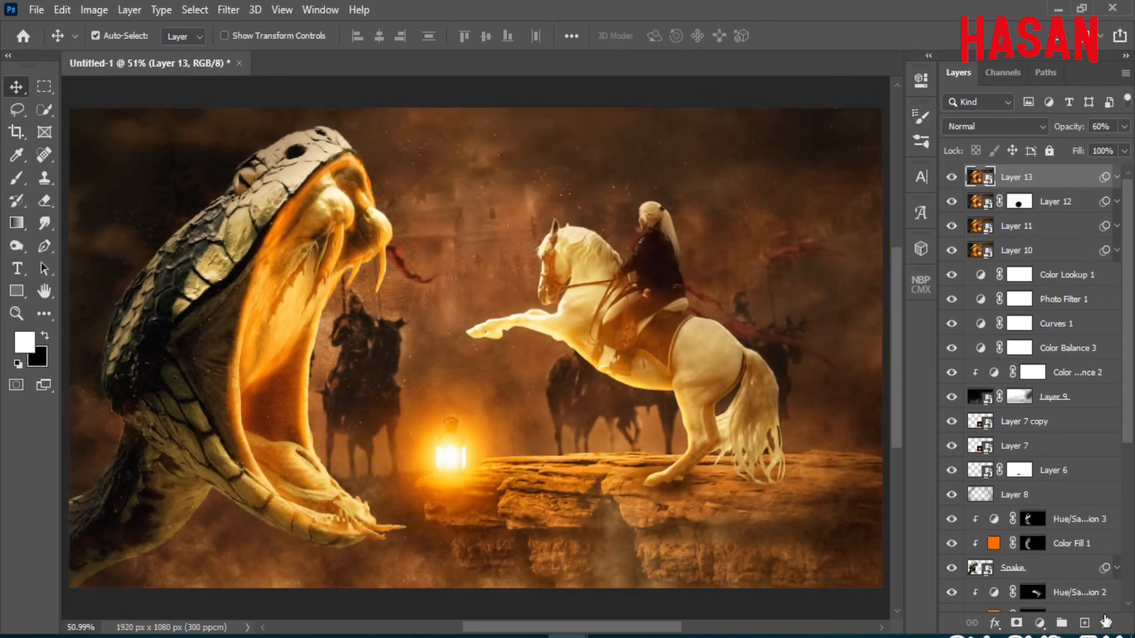
# Create a new layer above Layer 13 and stamp all visible layers onto it.
pyautogui.click(1084, 623)
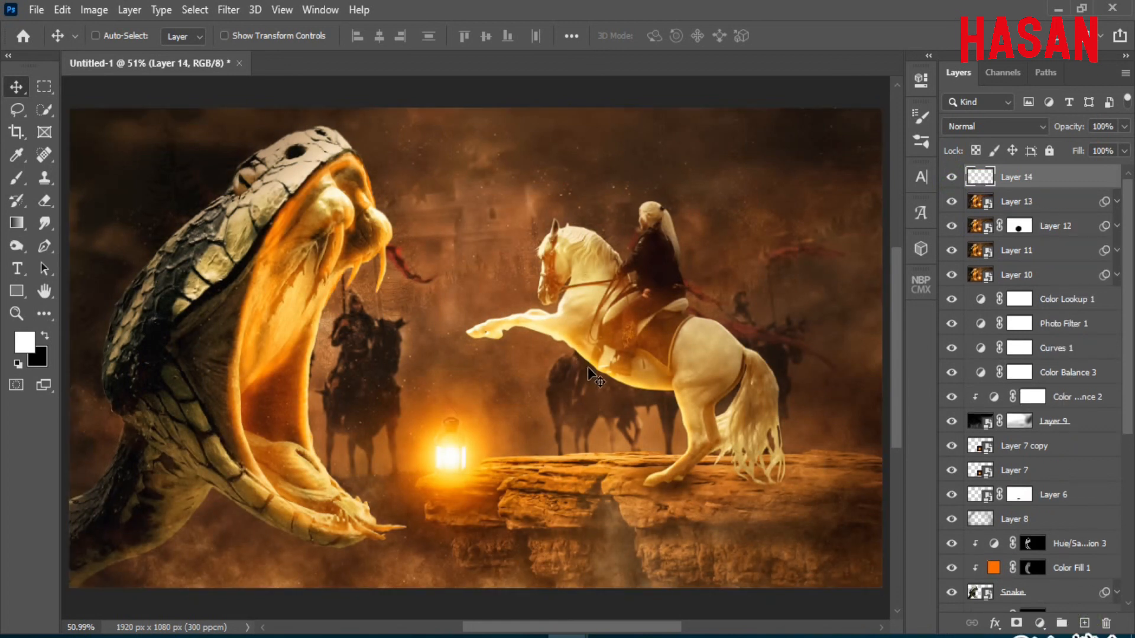
pyautogui.hotkey('ctrl', 'shift', 'alt', 'e')
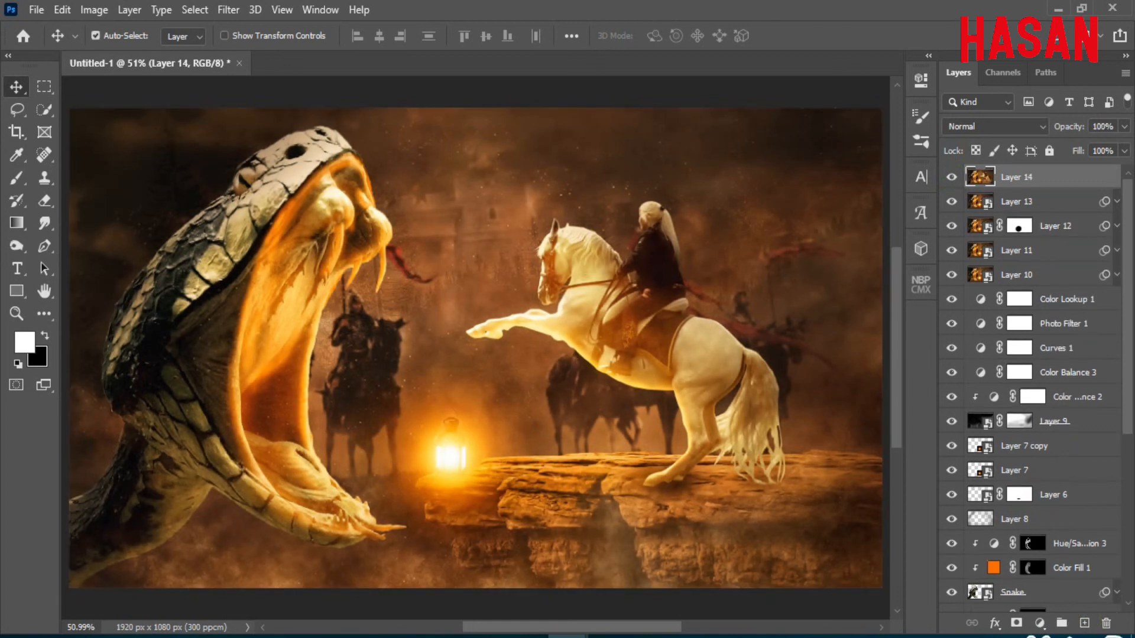